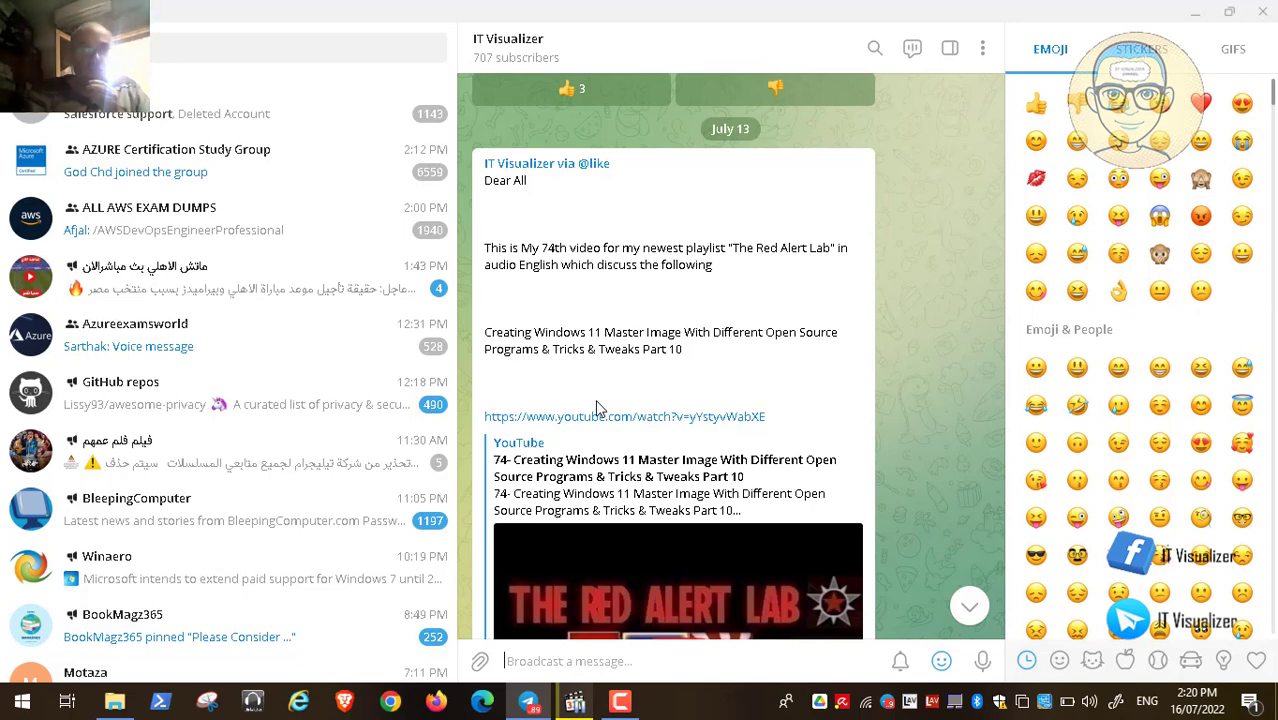
Step: Minimize Telegram so the Windows desktop is visible
{"action": "left_click", "coordinate": [1195, 12]}
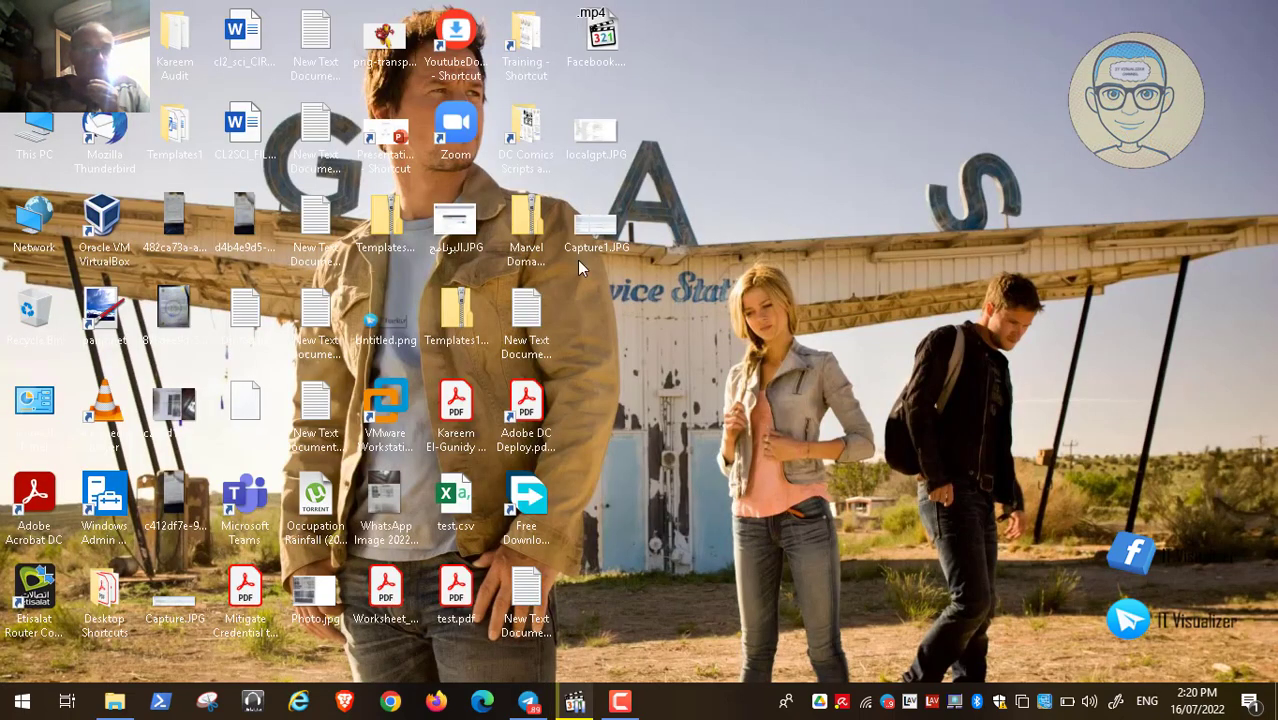
Step: Mount W1121H2.10in1.ENU.APR2022.ISO from the Windows 11 21H2 10in1 folder as drive F:
{"action": "left_click", "coordinate": [114, 701]}
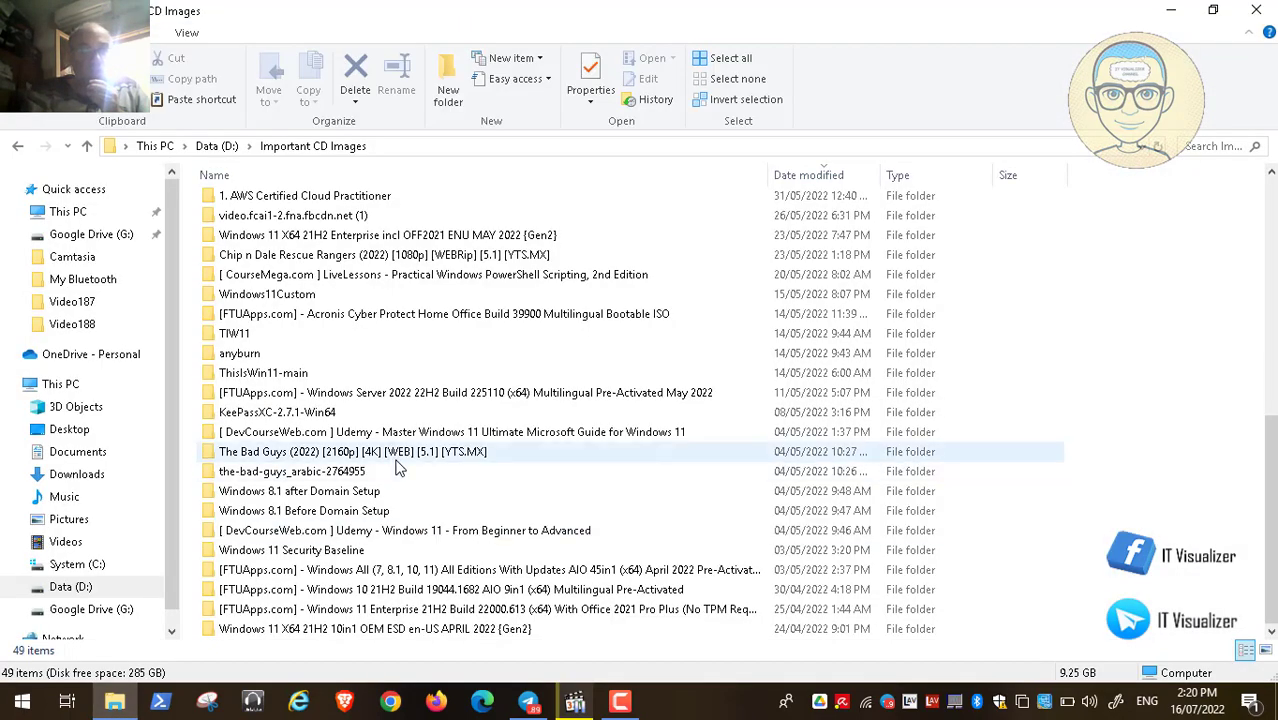
{"action": "left_click", "coordinate": [381, 630]}
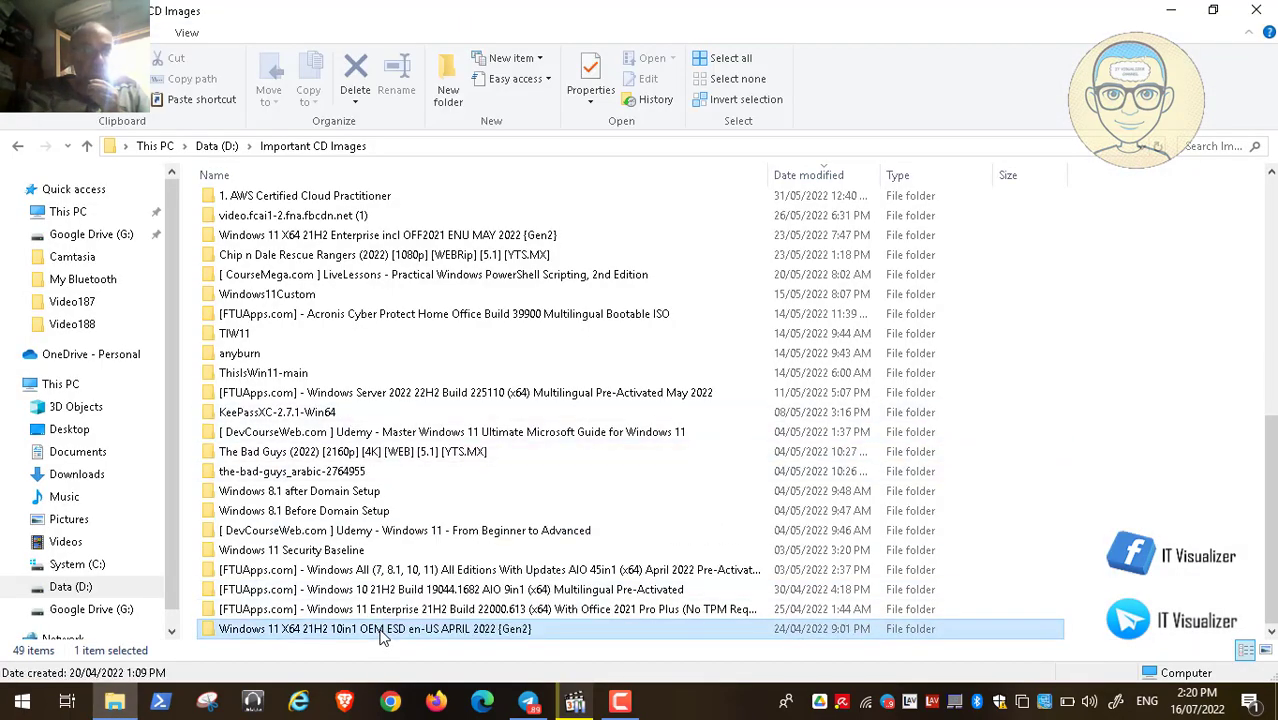
{"action": "double_click", "coordinate": [381, 630]}
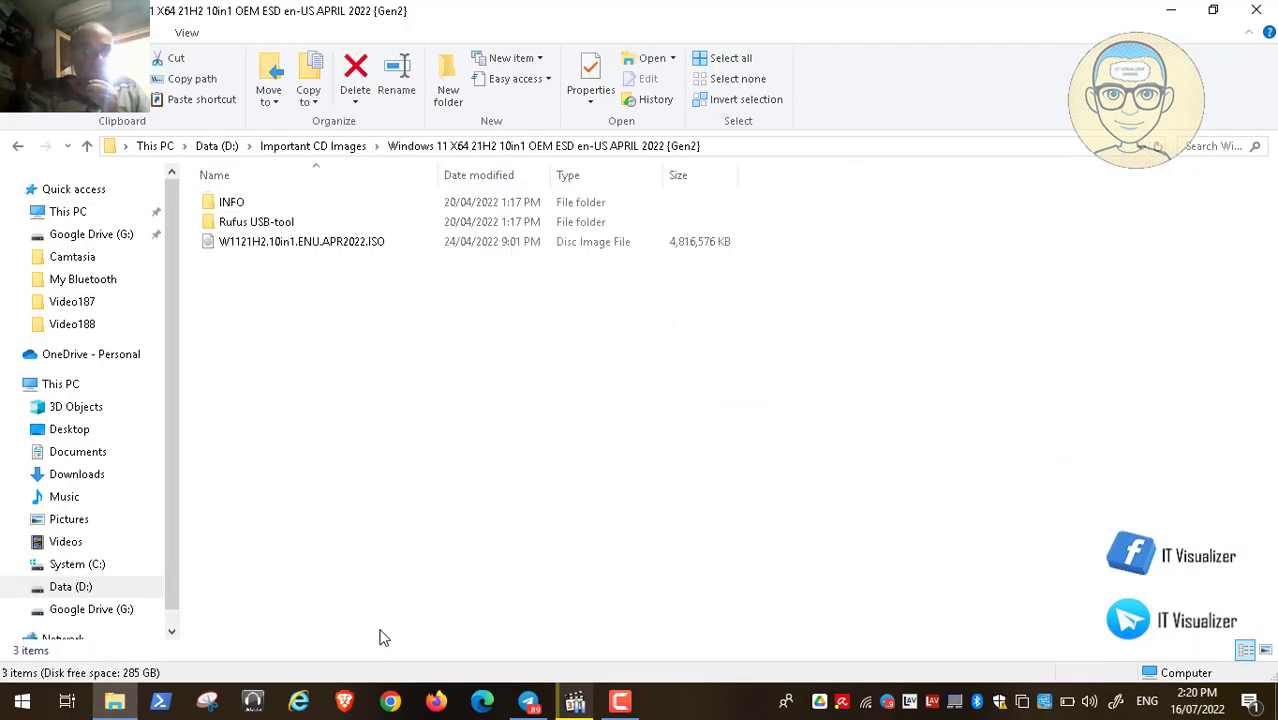
{"action": "left_click", "coordinate": [256, 249]}
{"action": "right_click", "coordinate": [256, 249]}
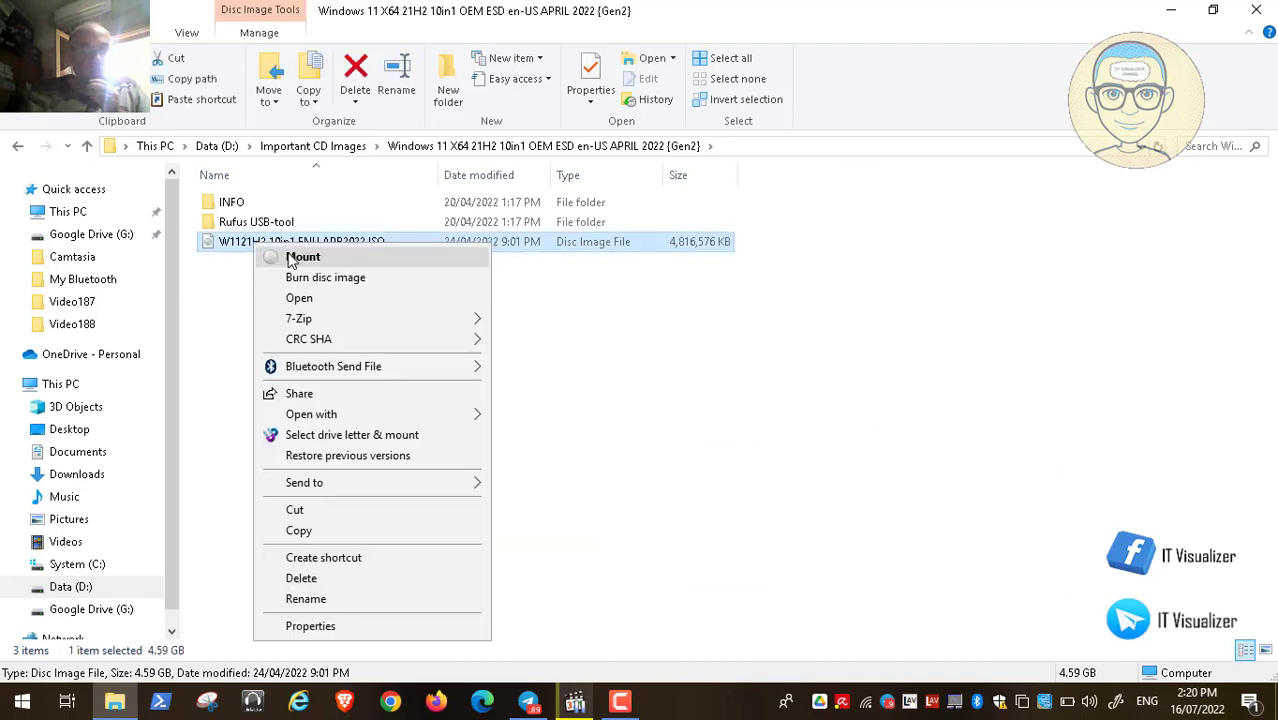
{"action": "left_click", "coordinate": [289, 260]}
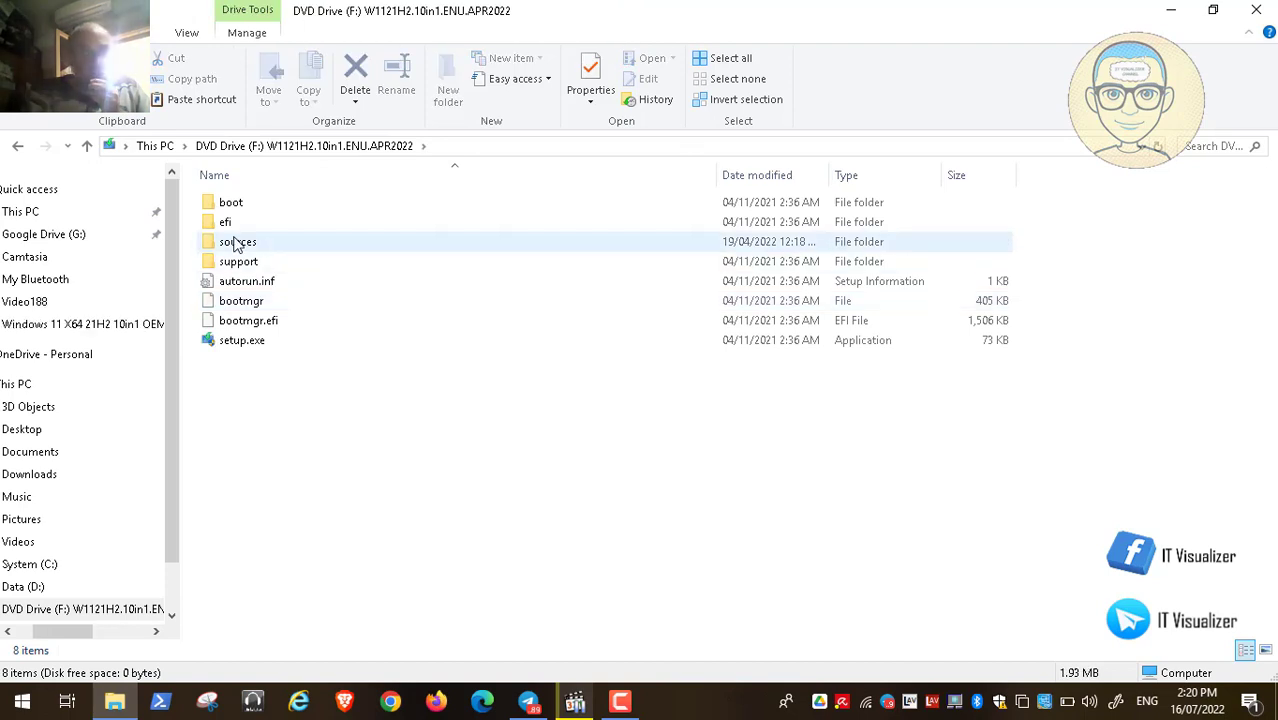
Step: Open the sources folder on F: and select the 3.89 GB install.esd
{"action": "left_click", "coordinate": [250, 250]}
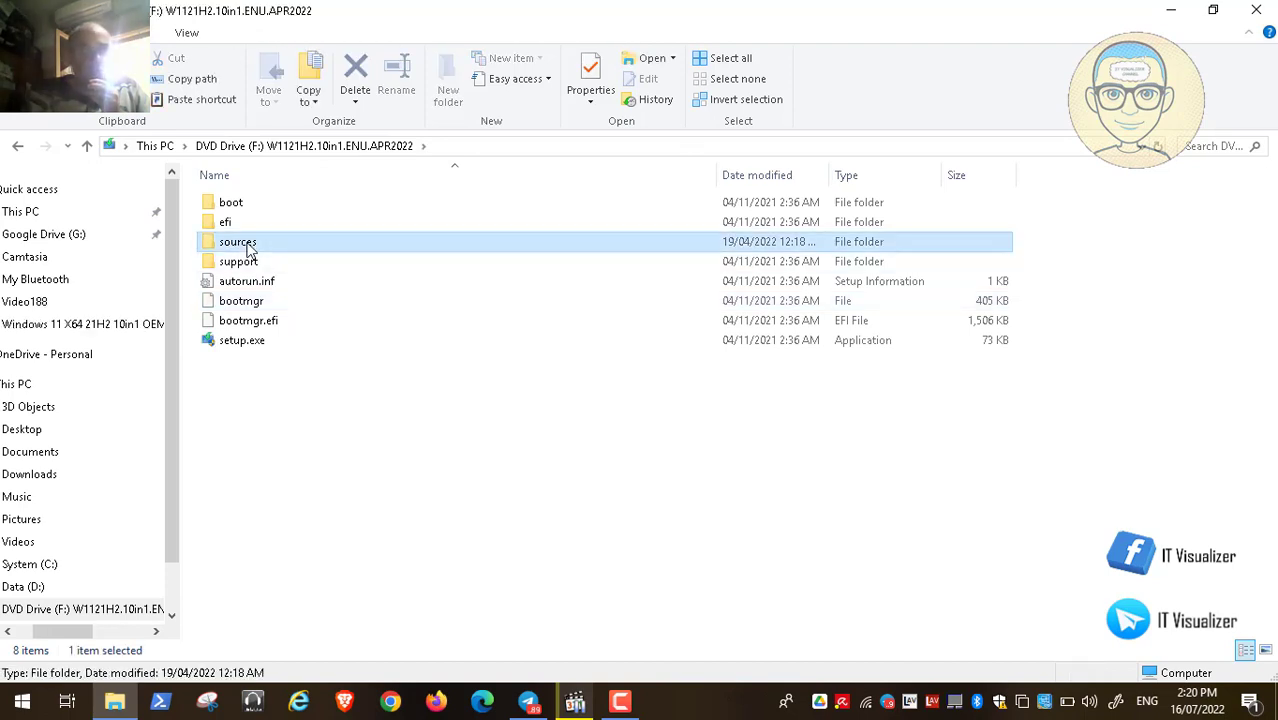
{"action": "double_click", "coordinate": [250, 248]}
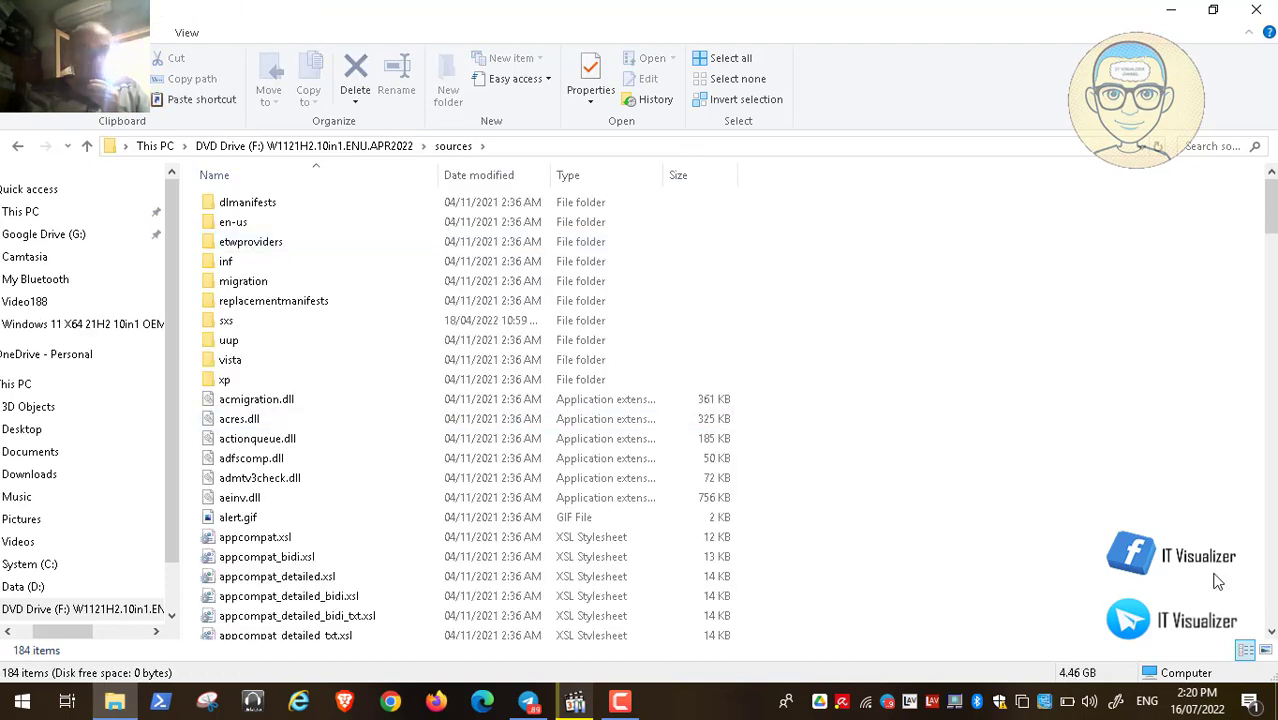
{"action": "left_click", "coordinate": [1272, 598]}
{"action": "left_click", "coordinate": [1272, 598]}
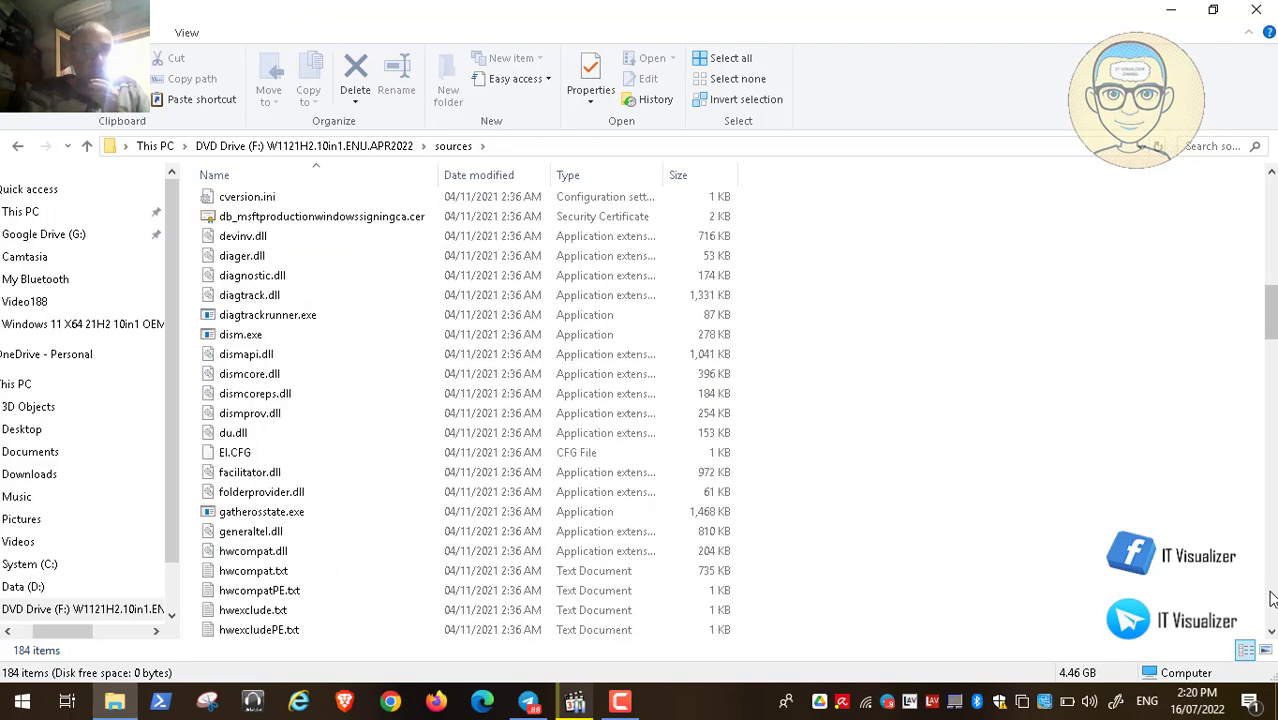
{"action": "left_click", "coordinate": [317, 320]}
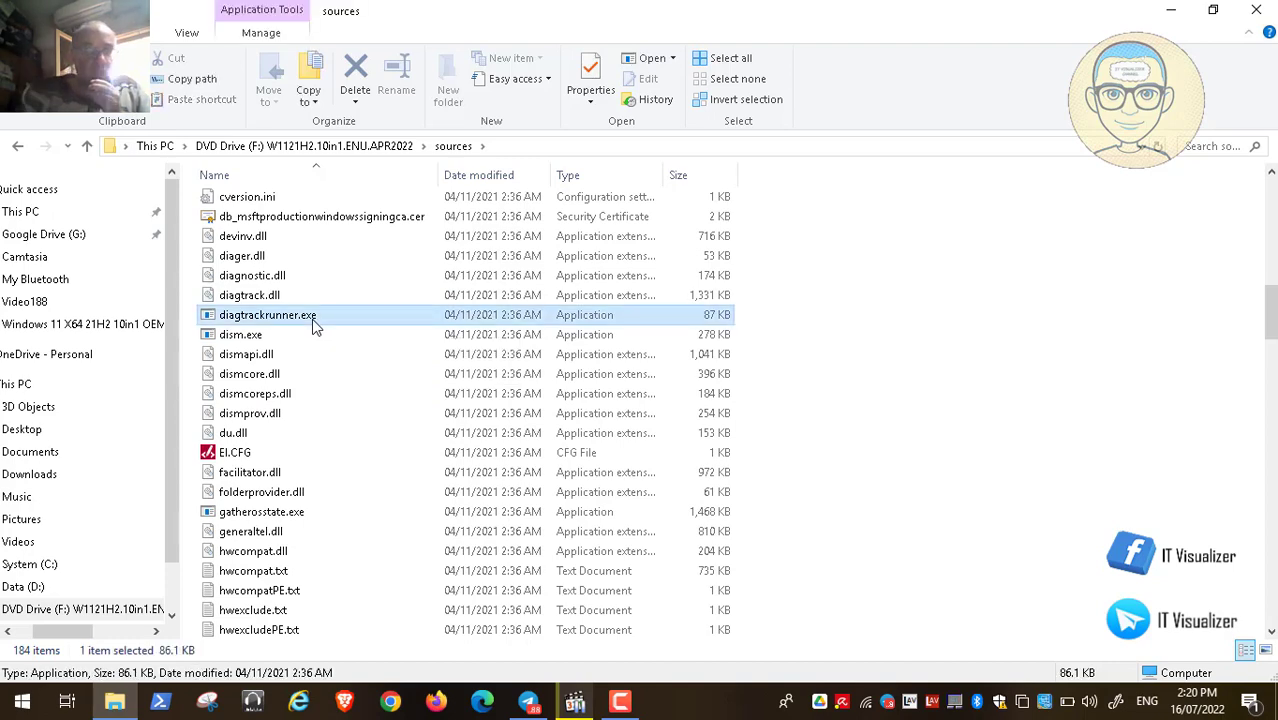
{"action": "key", "text": "i"}
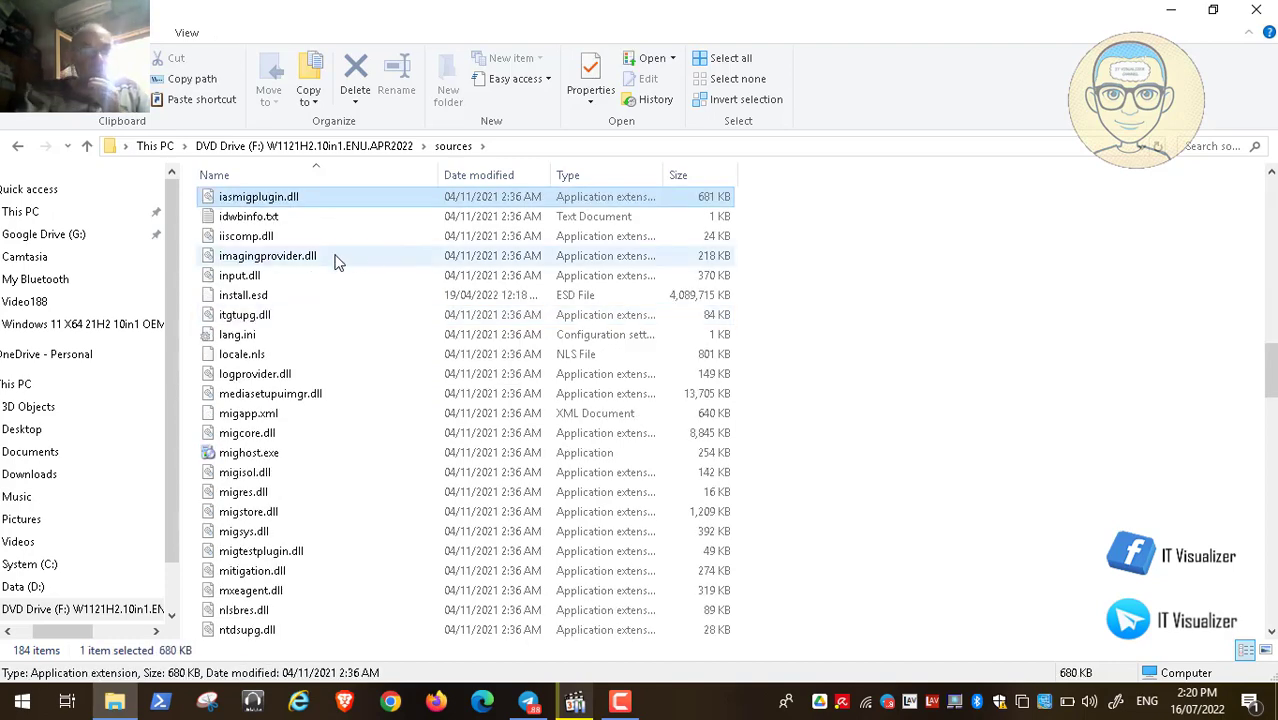
{"action": "left_click", "coordinate": [271, 295]}
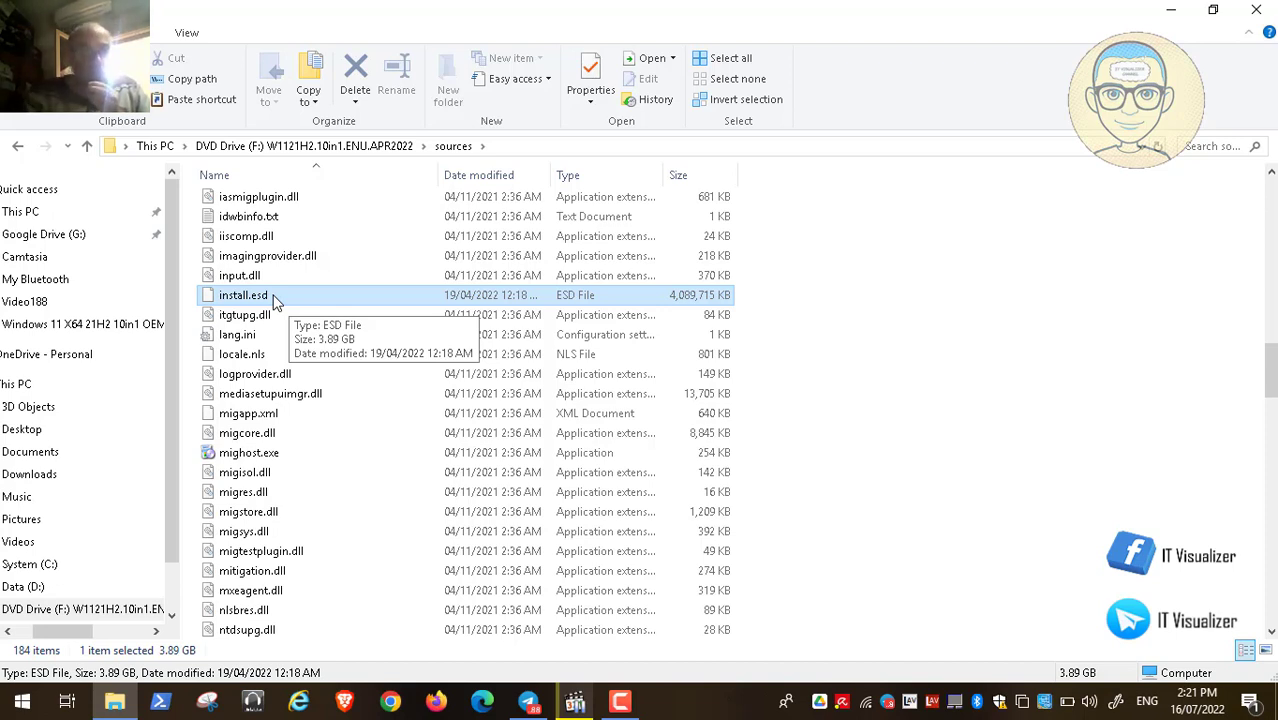
{"action": "left_click", "coordinate": [1213, 10]}
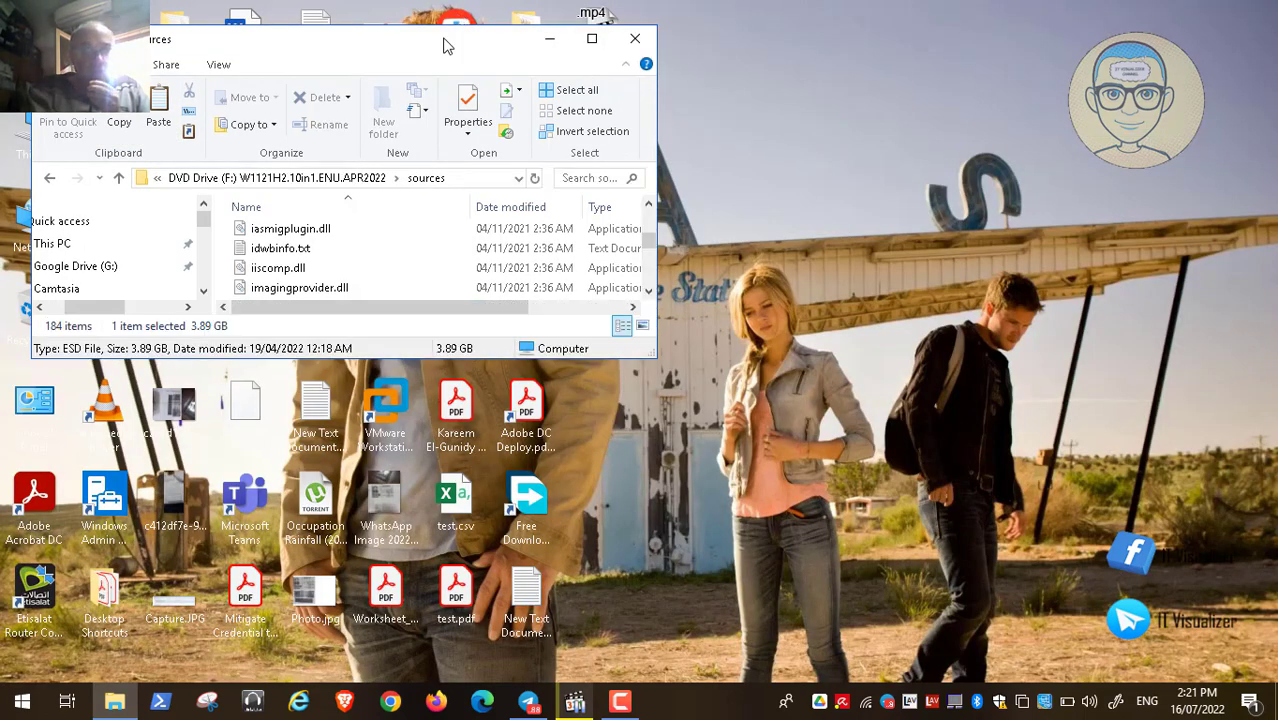
Step: Snap the F: sources window to the right half and open Data (D:) in This PC
{"action": "left_click_drag", "start_coordinate": [447, 46], "coordinate": [1276, 62]}
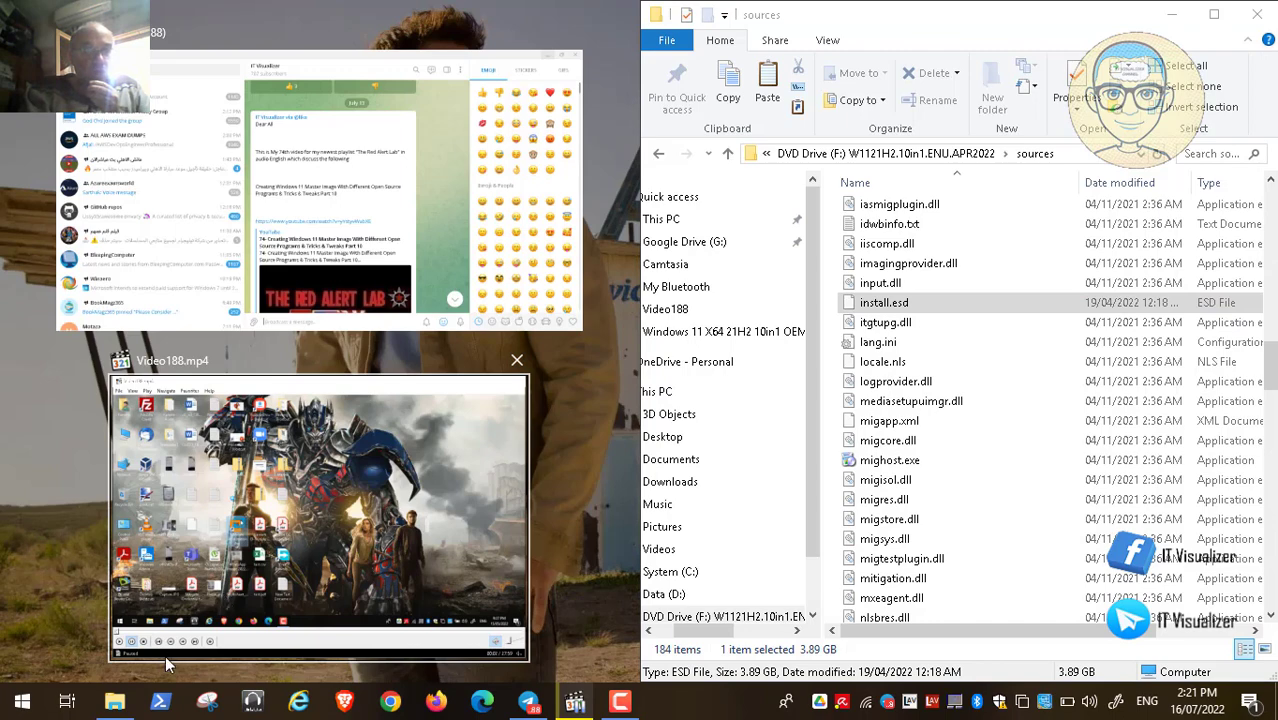
{"action": "left_click", "coordinate": [117, 705]}
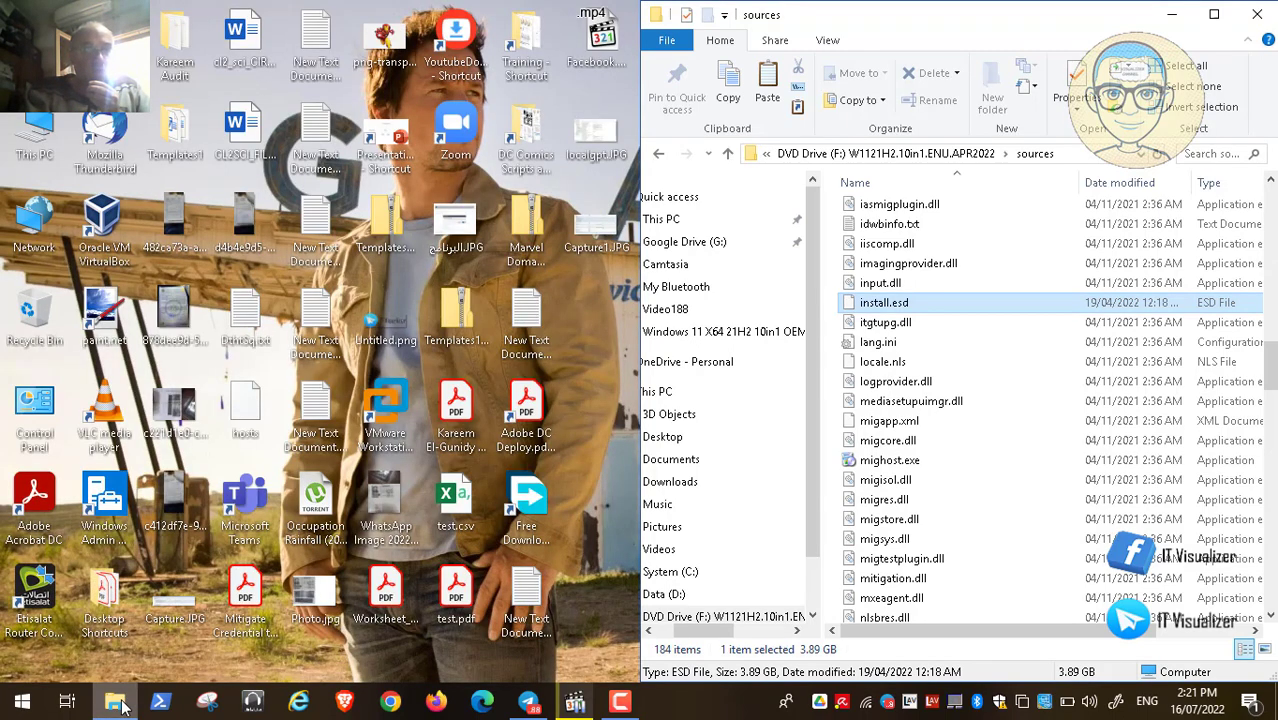
{"action": "left_click", "coordinate": [33, 135]}
{"action": "double_click", "coordinate": [33, 135]}
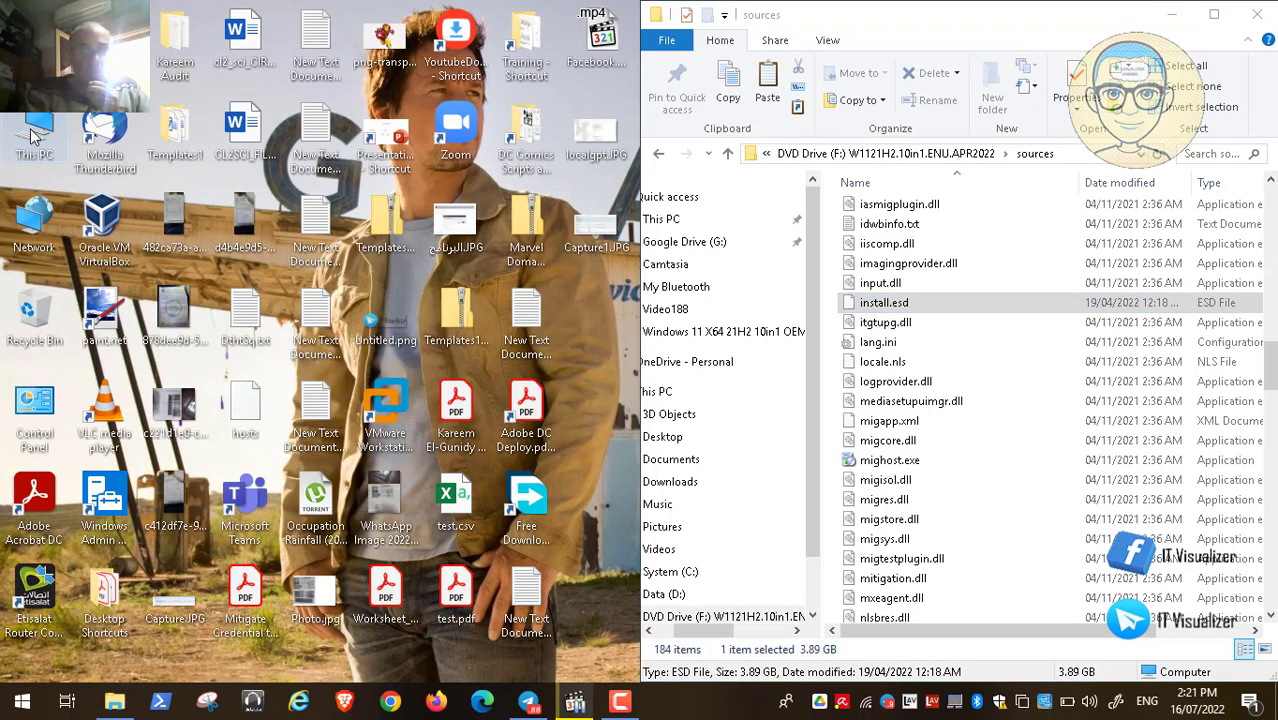
{"action": "left_click", "coordinate": [615, 65]}
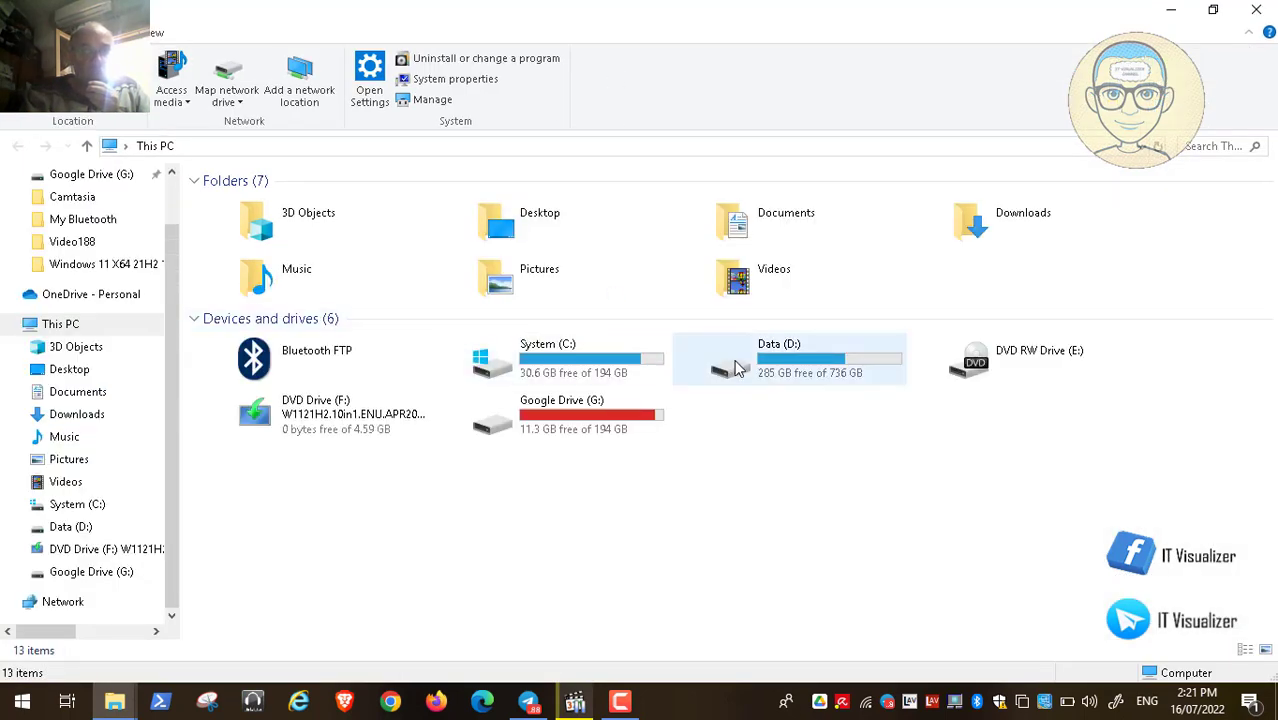
{"action": "double_click", "coordinate": [735, 367]}
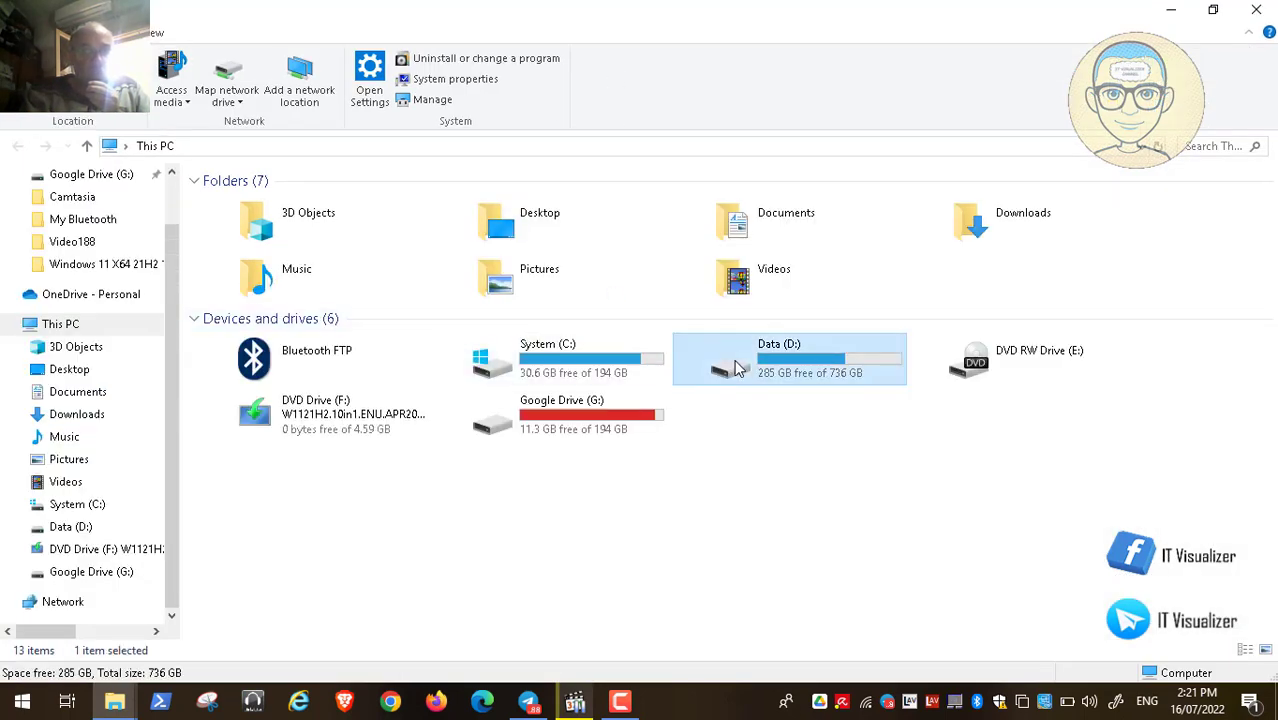
Step: Mount Win11Custom2.iso from Important CD Images\Windows11Custom as drive H:
{"action": "left_click", "coordinate": [267, 328]}
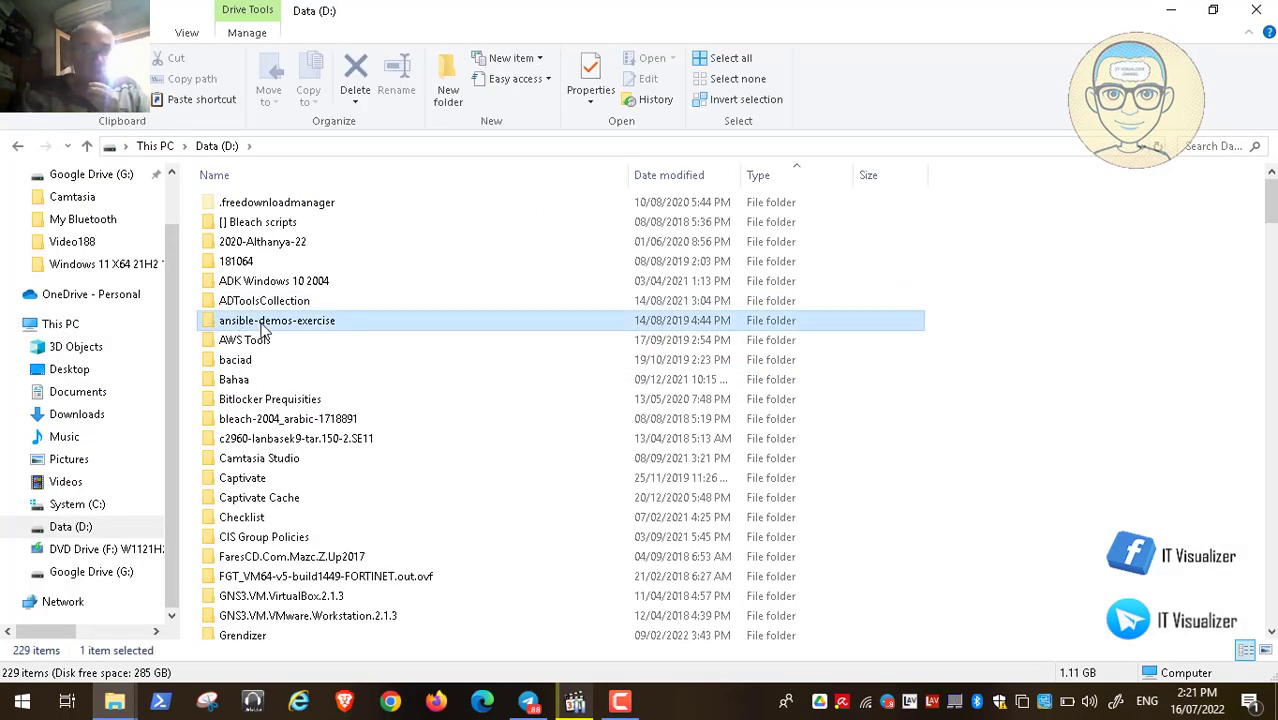
{"action": "key", "text": "i"}
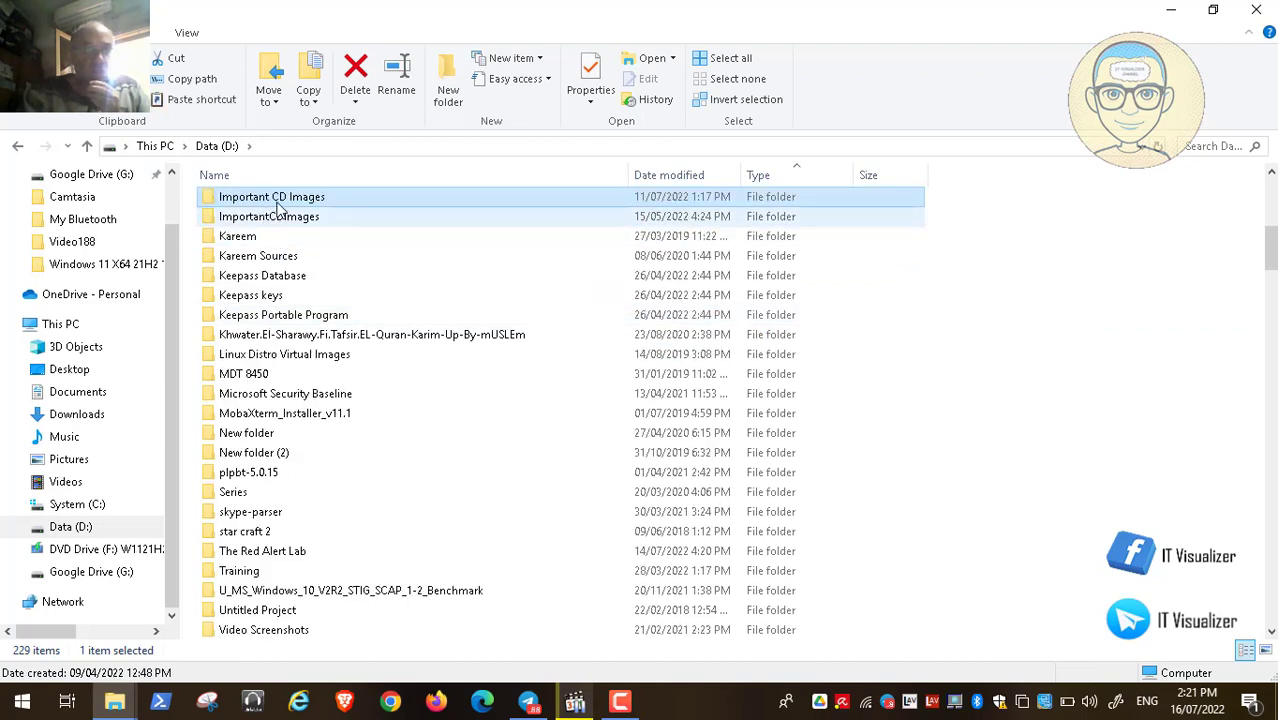
{"action": "double_click", "coordinate": [288, 203]}
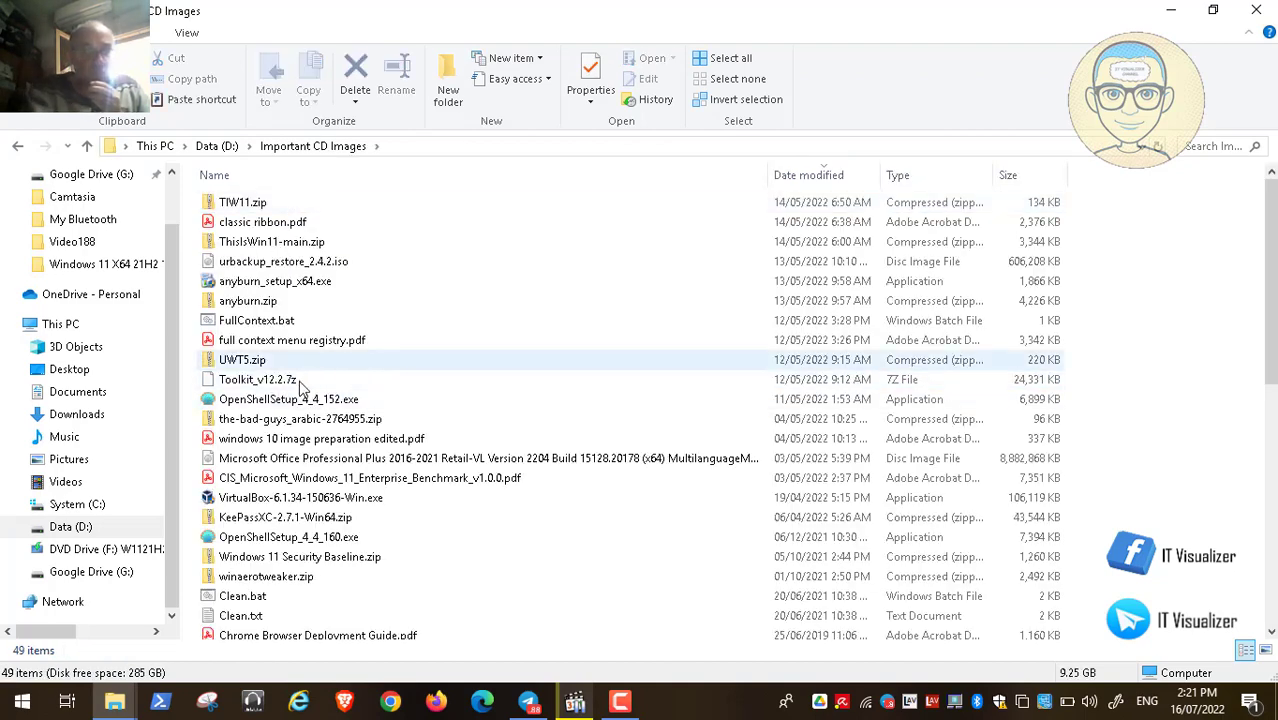
{"action": "left_click", "coordinate": [280, 480]}
{"action": "key", "text": "w"}
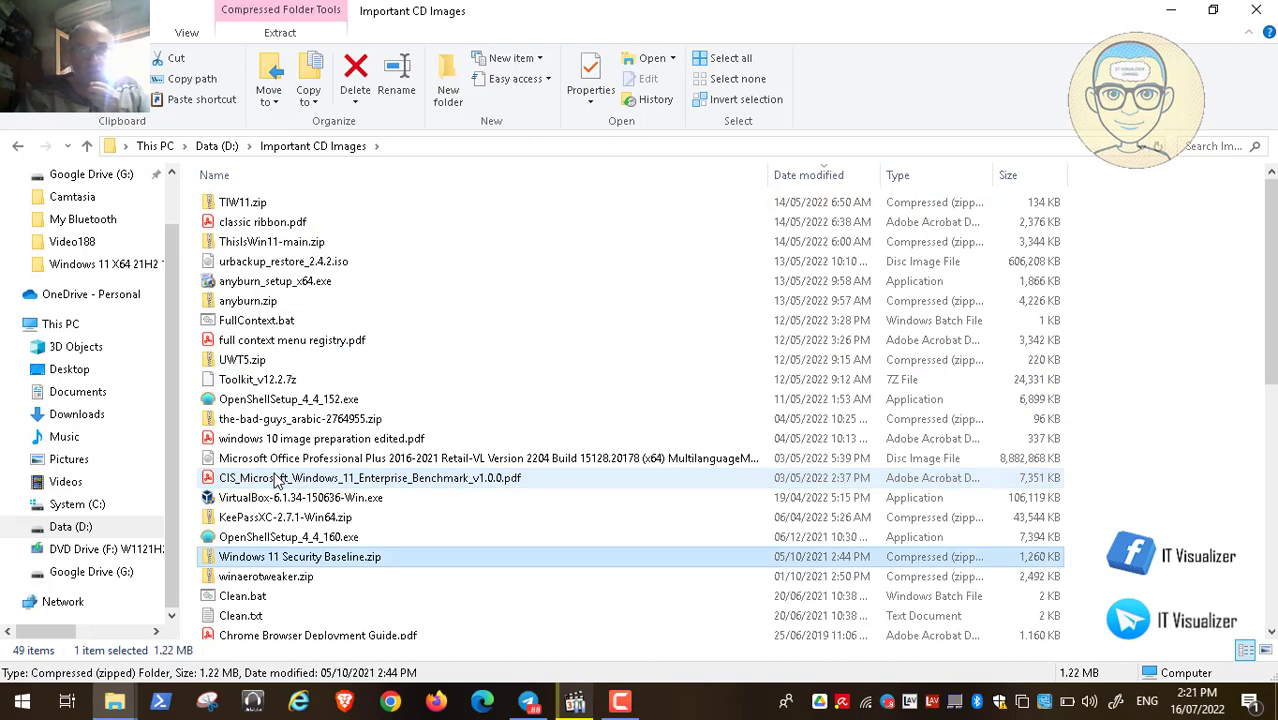
{"action": "scroll", "coordinate": [290, 368], "scroll_direction": "down", "scroll_amount": 7}
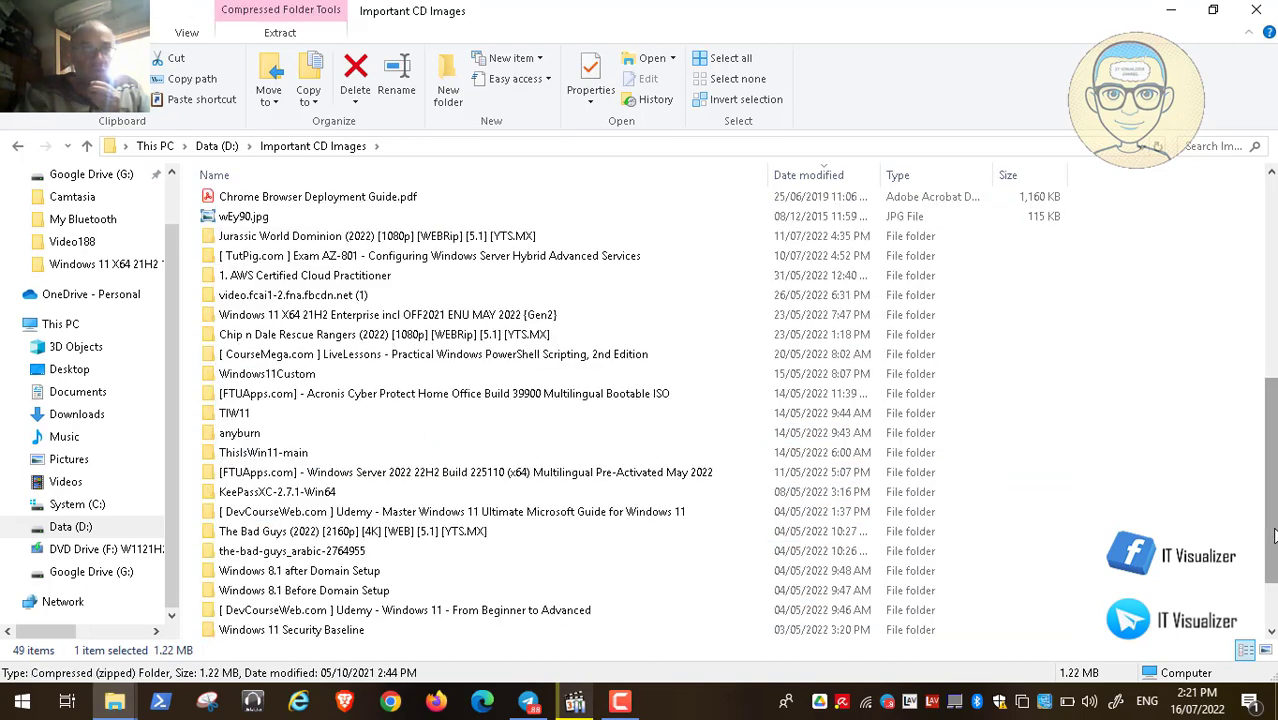
{"action": "double_click", "coordinate": [290, 373]}
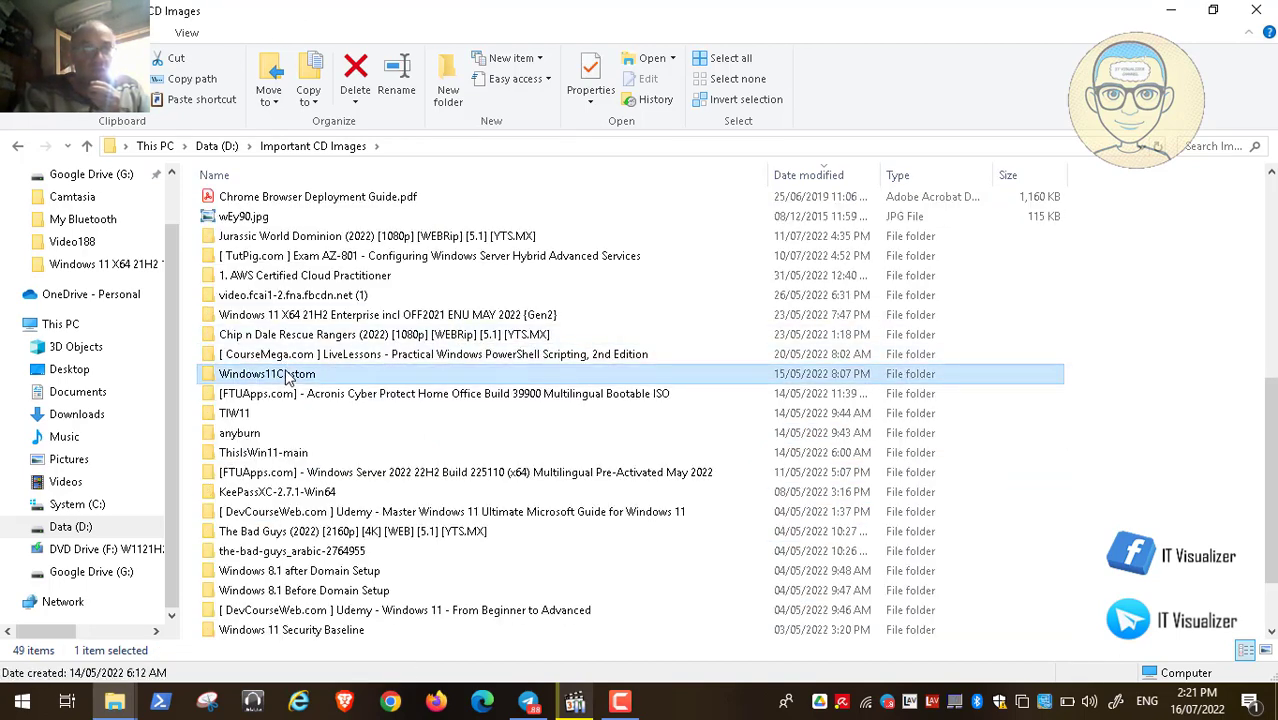
{"action": "left_click", "coordinate": [284, 228]}
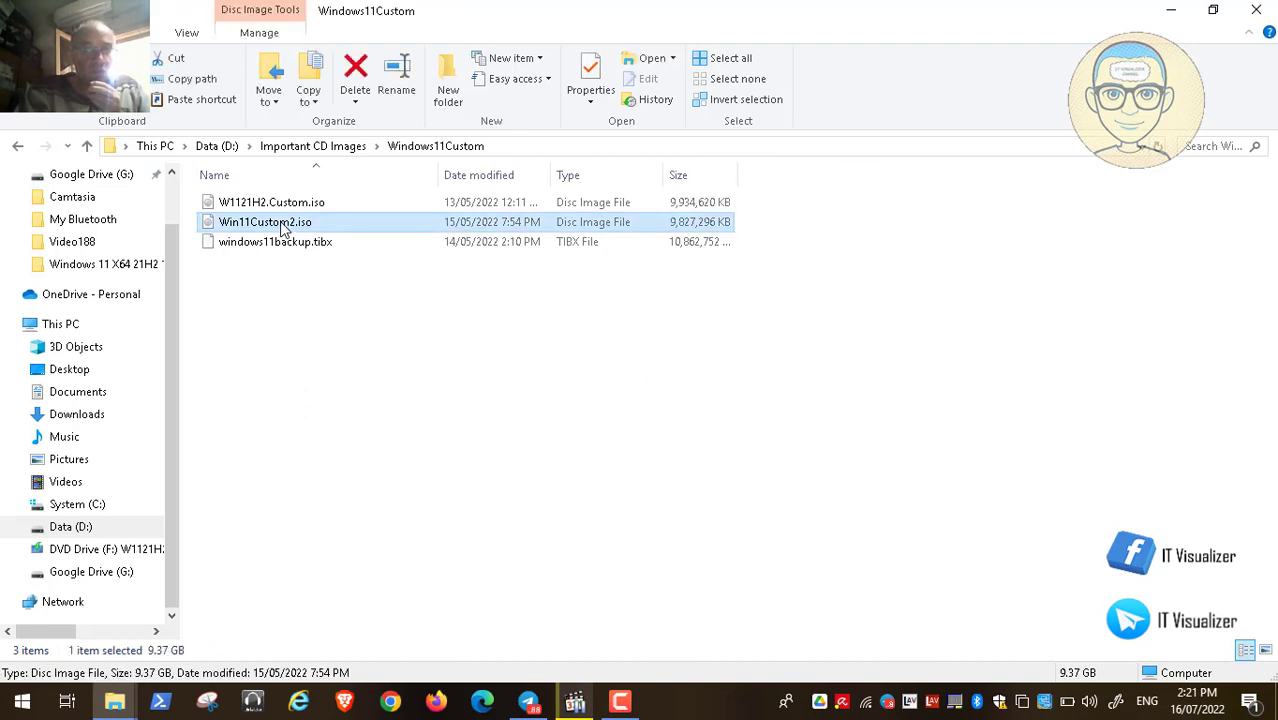
{"action": "right_click", "coordinate": [284, 228]}
{"action": "left_click", "coordinate": [312, 238]}
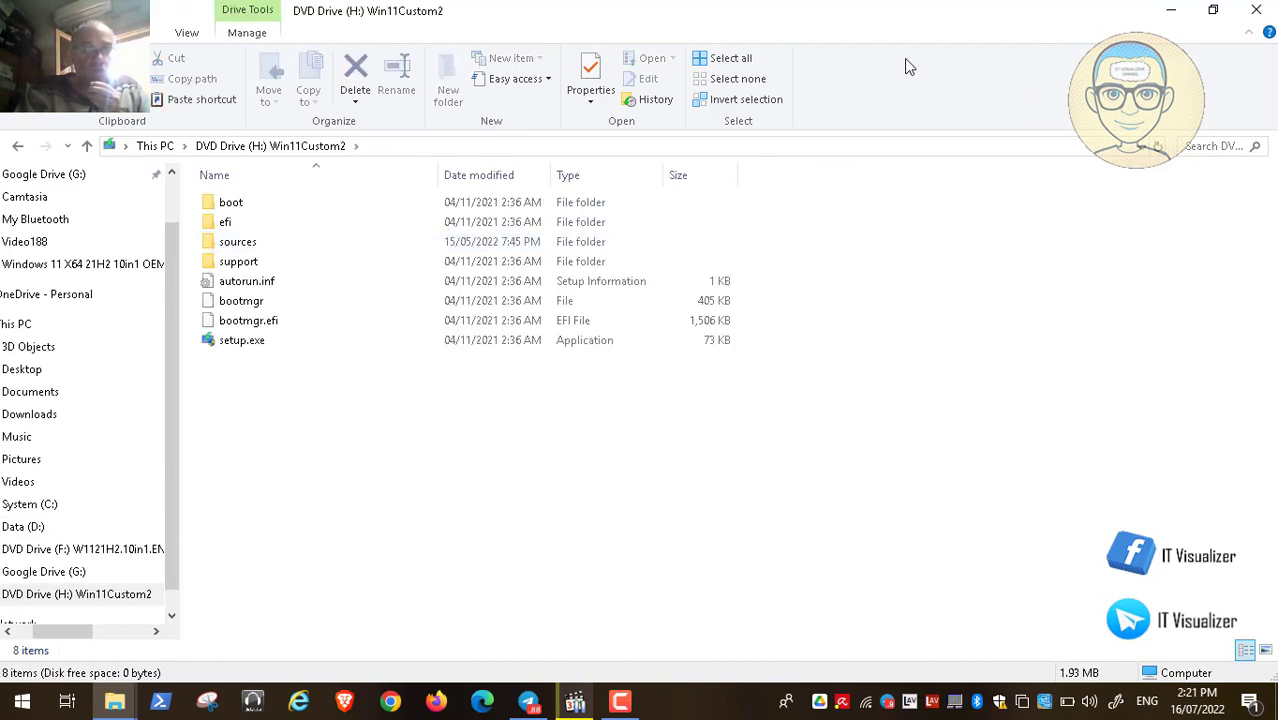
Step: Open H:\sources in a taller window at the top-left and select install.wim
{"action": "double_click", "coordinate": [240, 244]}
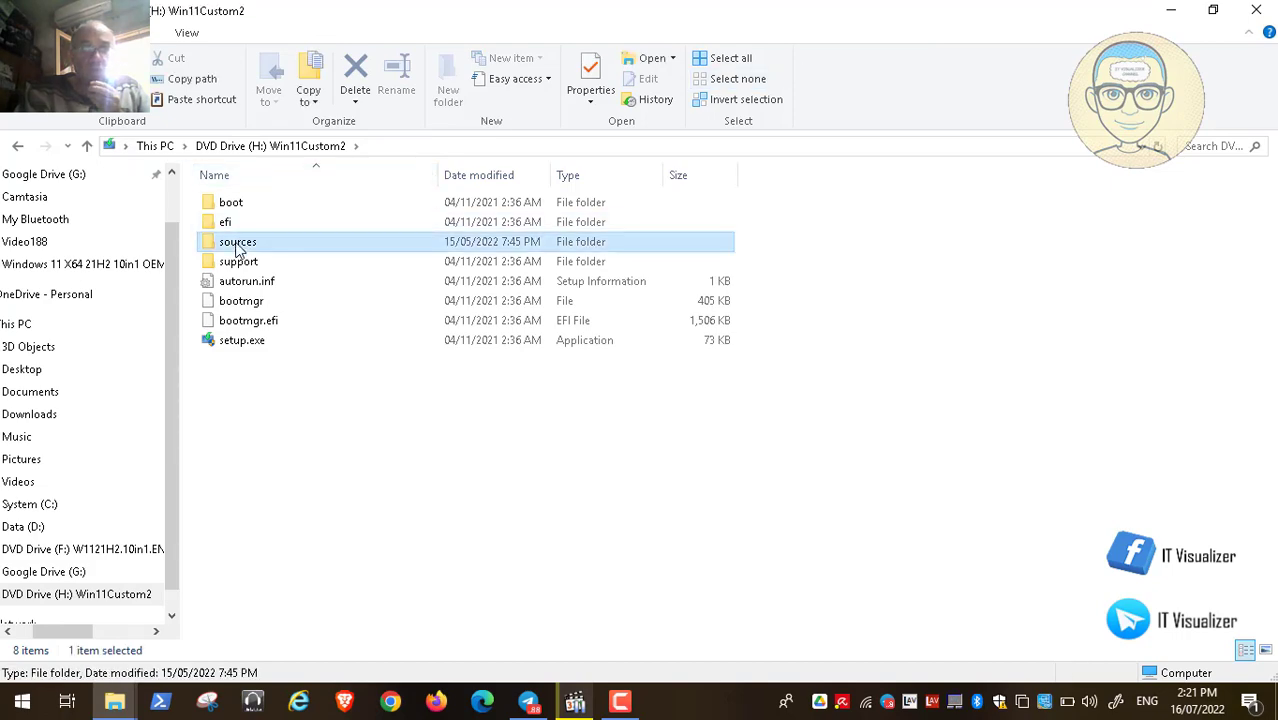
{"action": "left_click", "coordinate": [1210, 11]}
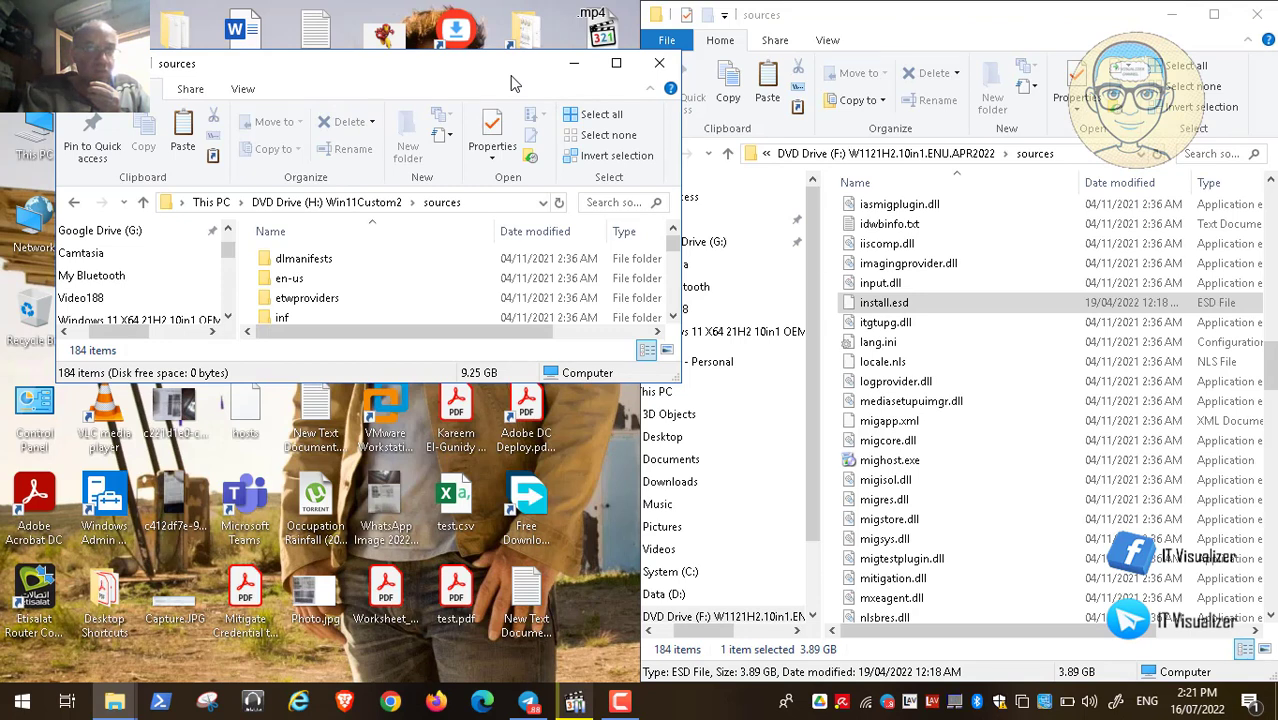
{"action": "left_click_drag", "start_coordinate": [512, 78], "coordinate": [457, 33]}
{"action": "left_click_drag", "start_coordinate": [470, 33], "coordinate": [465, 30]}
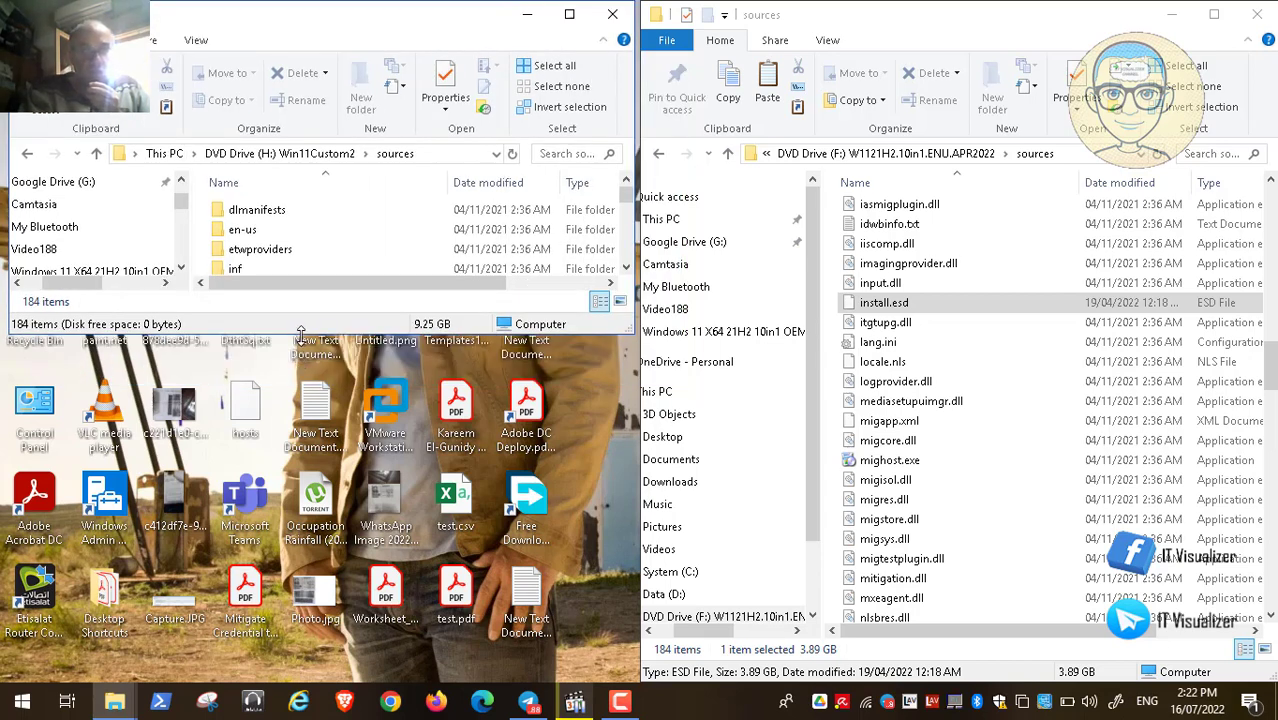
{"action": "left_click_drag", "start_coordinate": [301, 333], "coordinate": [305, 655]}
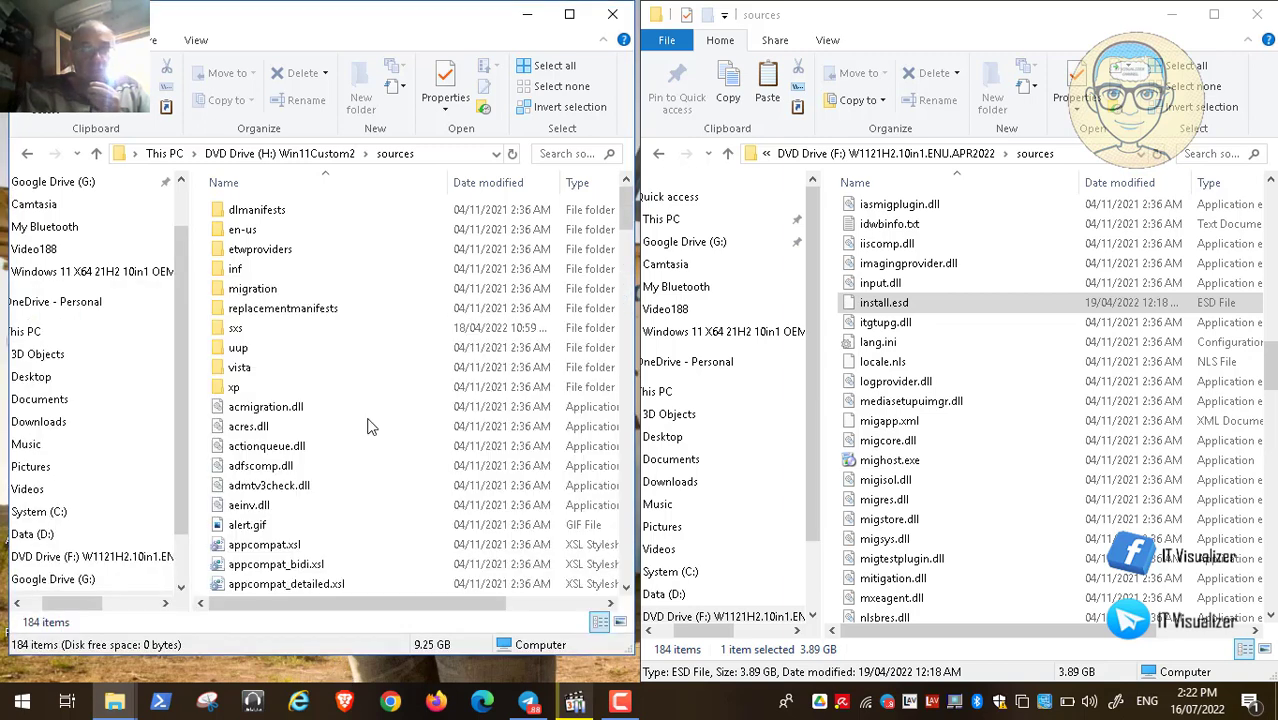
{"action": "left_click", "coordinate": [285, 406]}
{"action": "type", "text": "ia"}
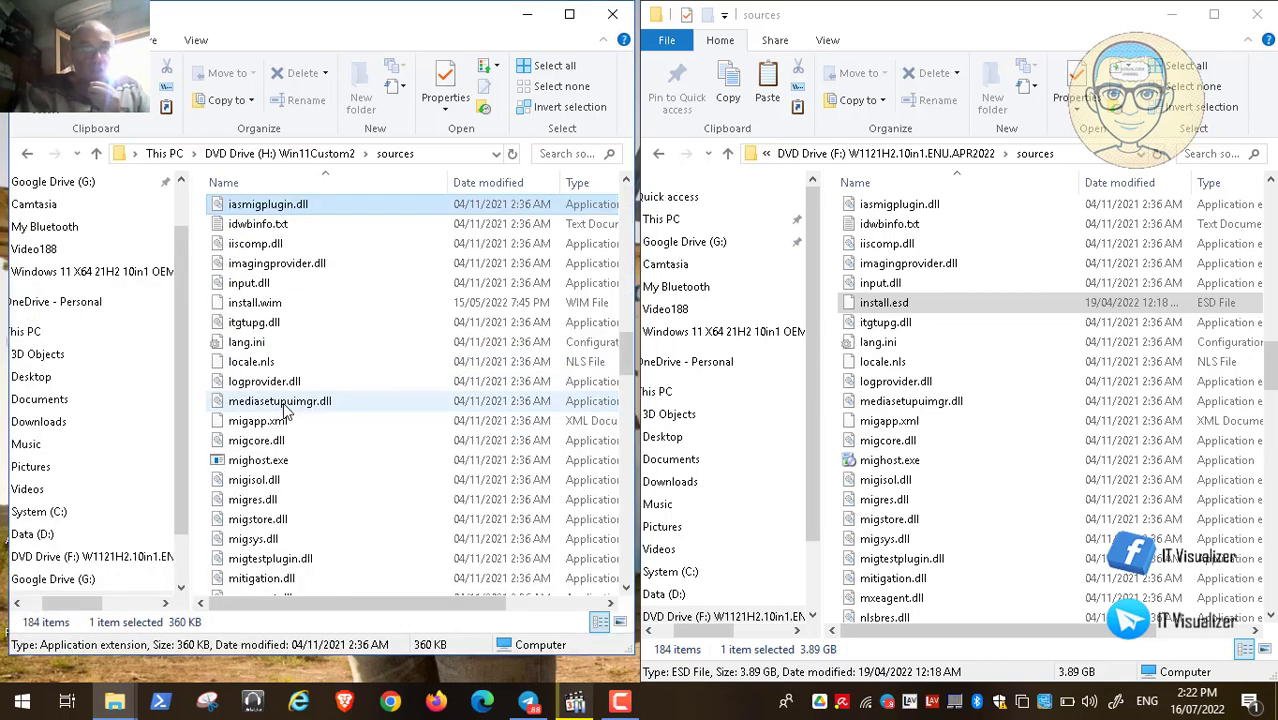
{"action": "key", "text": "Down"}
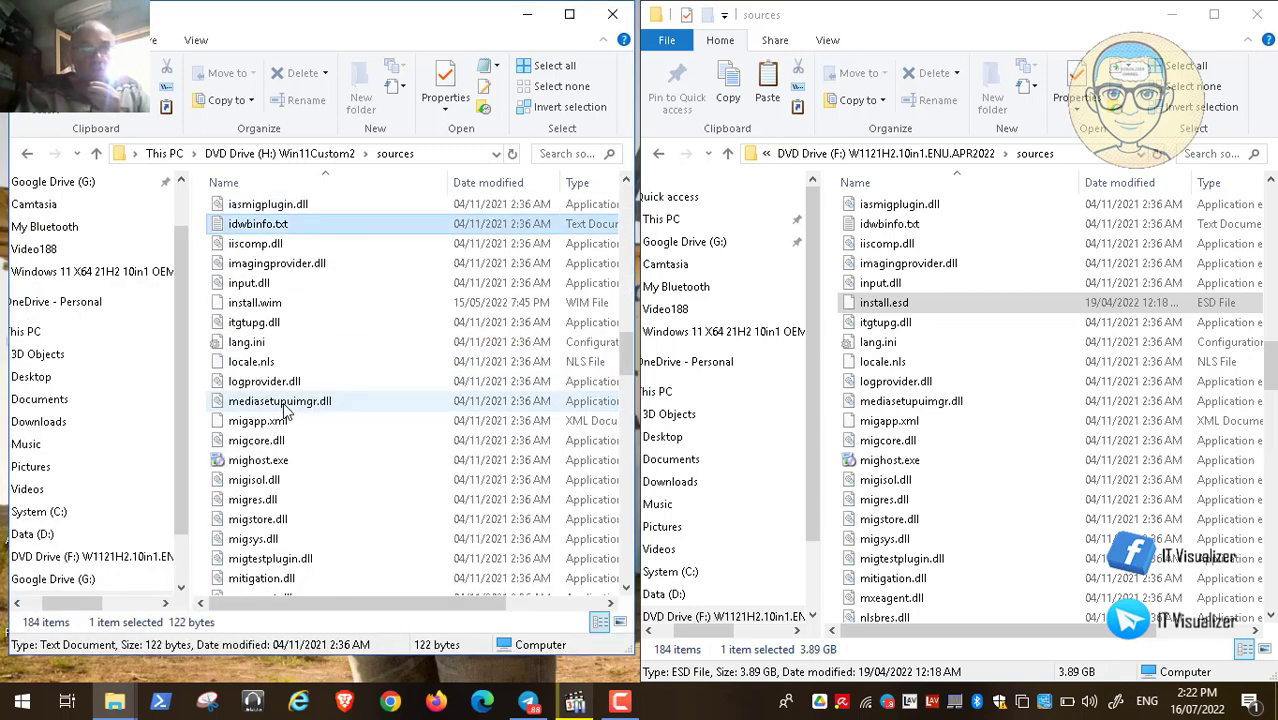
{"action": "left_click", "coordinate": [303, 309]}
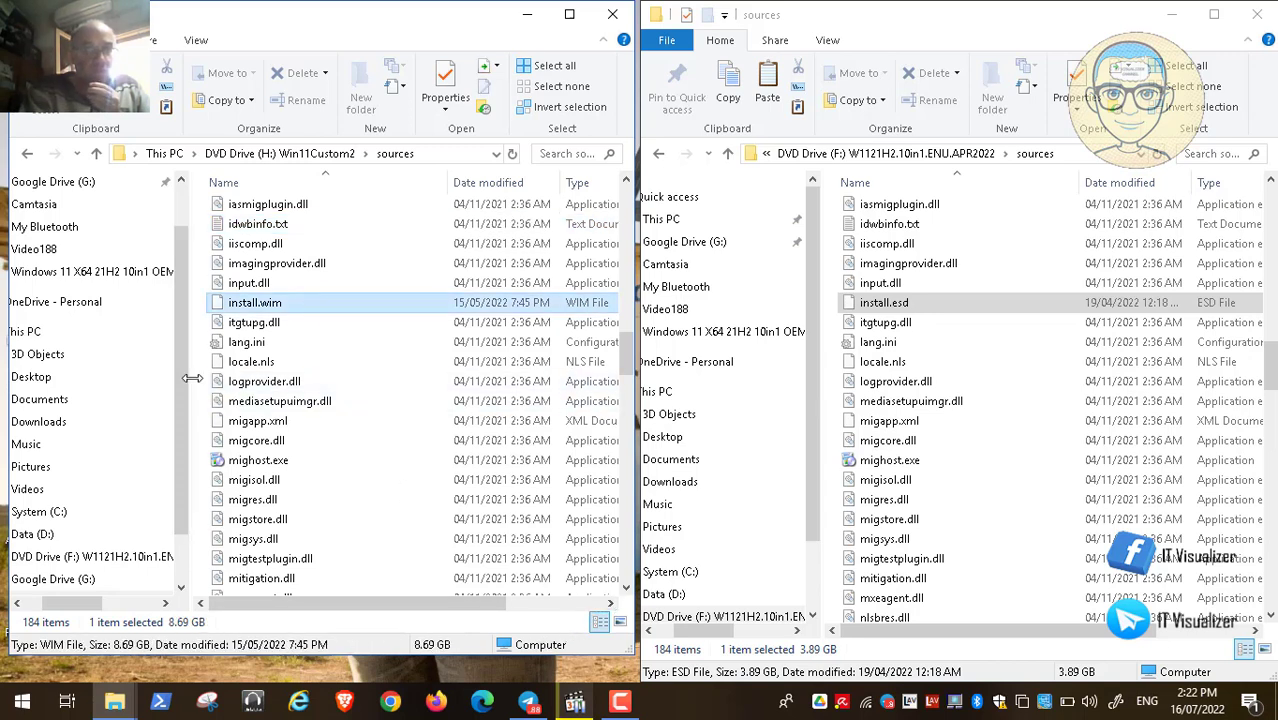
Step: Compare install.wim (8.69 GB) with F:'s install.esd (3.89 GB), then close the H: window
{"action": "left_click_drag", "start_coordinate": [192, 378], "coordinate": [72, 371]}
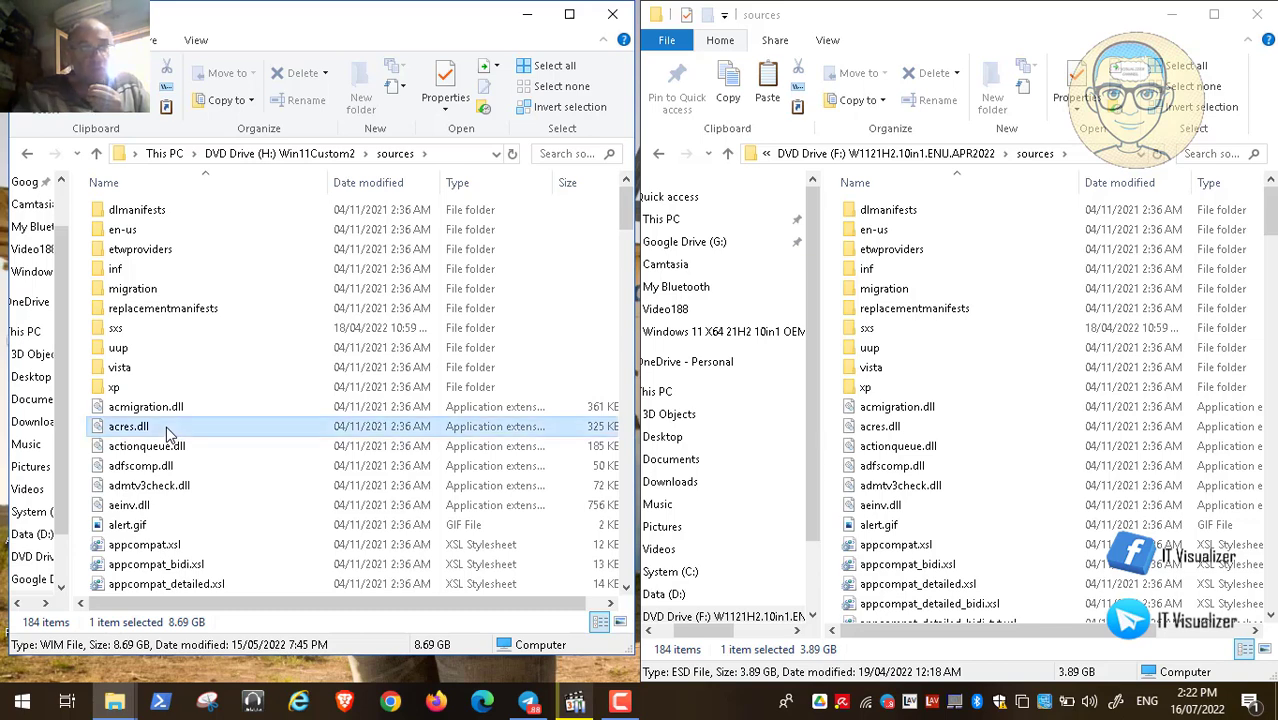
{"action": "key", "text": "i"}
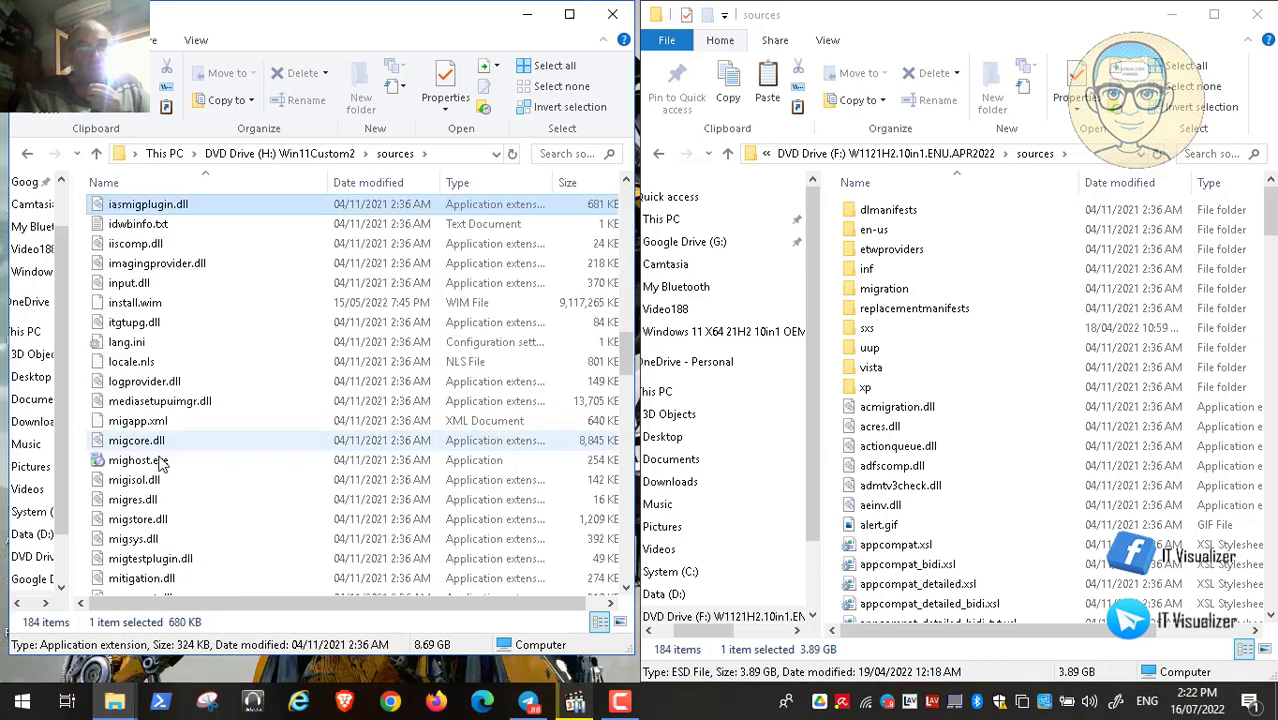
{"action": "left_click", "coordinate": [167, 304]}
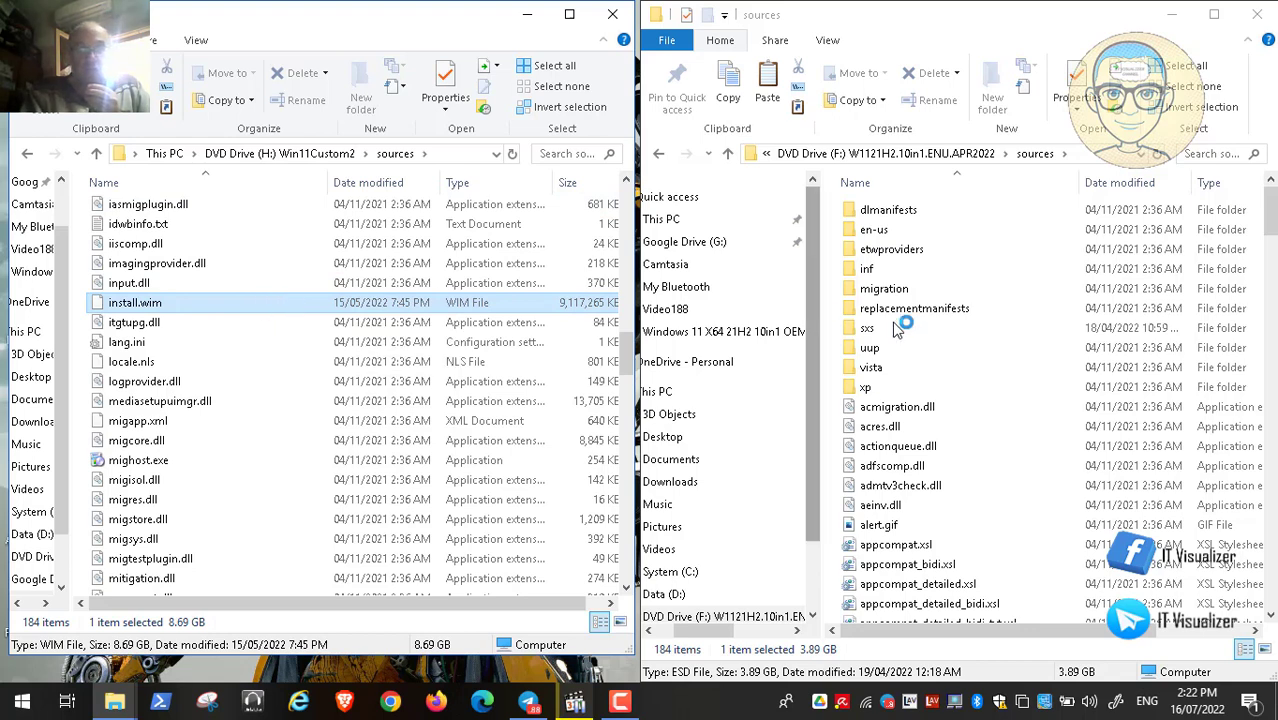
{"action": "left_click", "coordinate": [928, 408]}
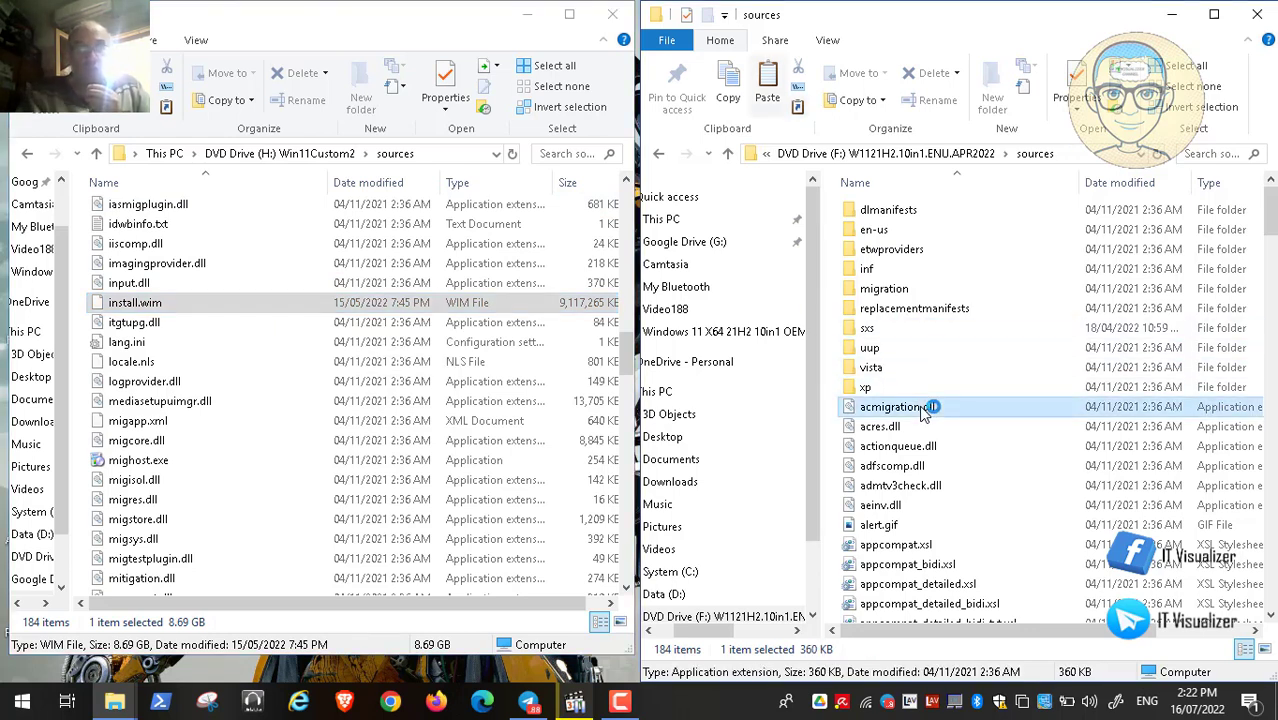
{"action": "key", "text": "i"}
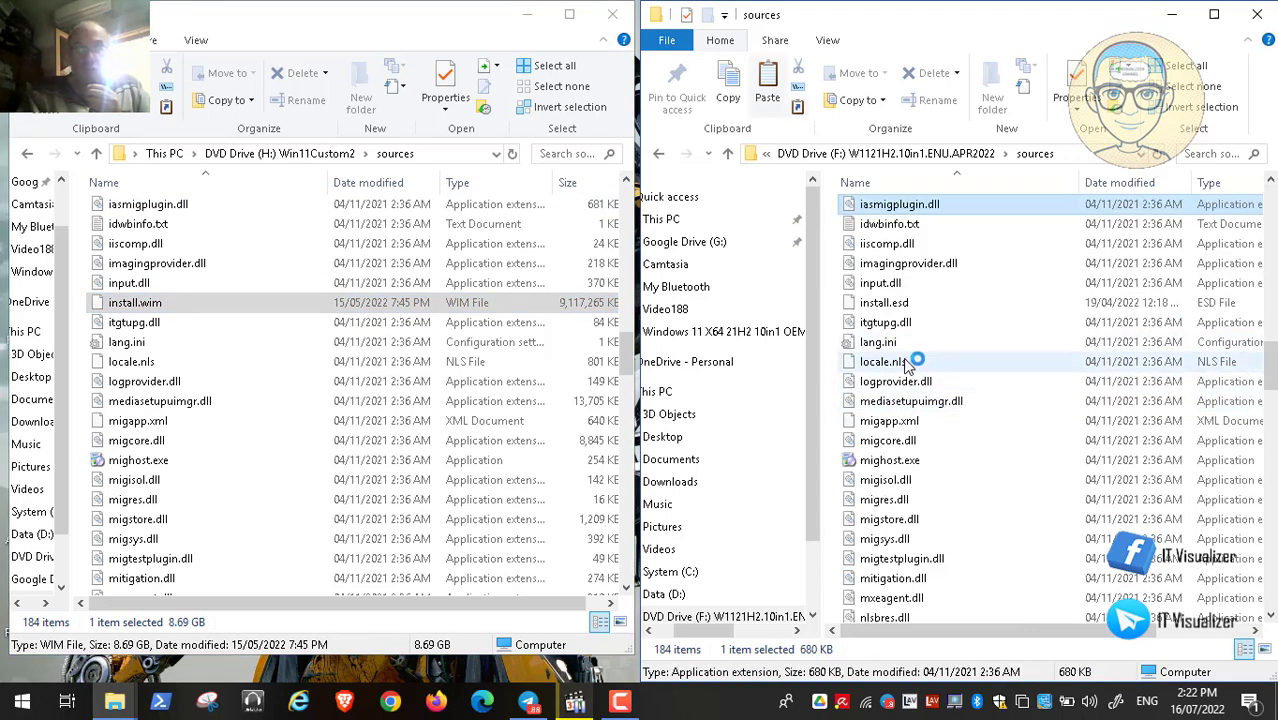
{"action": "left_click", "coordinate": [922, 303]}
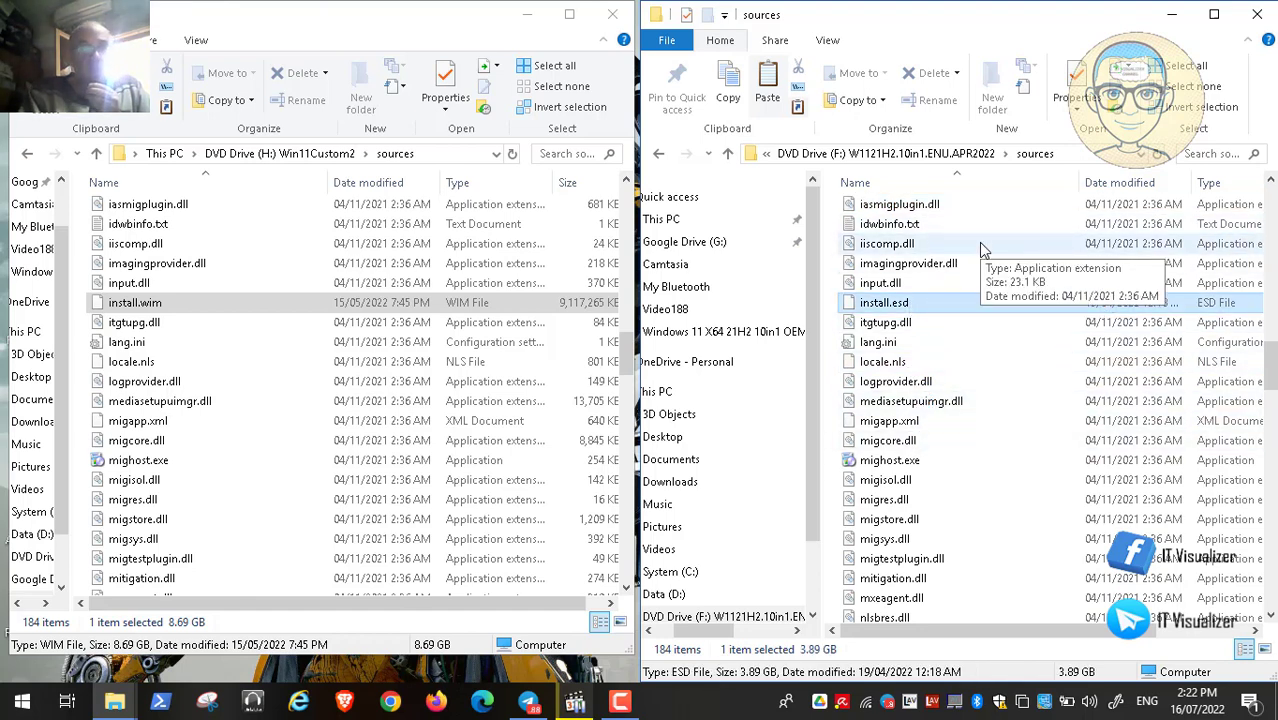
{"action": "double_click", "coordinate": [898, 303]}
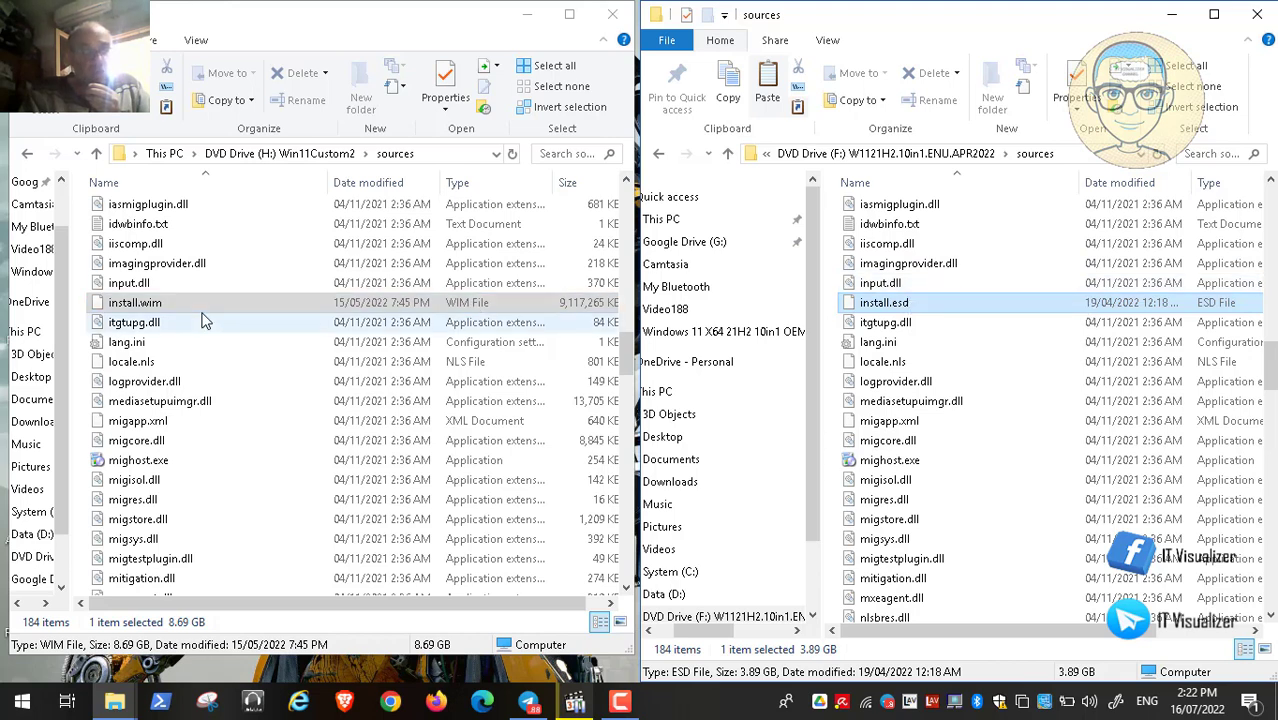
{"action": "left_click", "coordinate": [138, 302]}
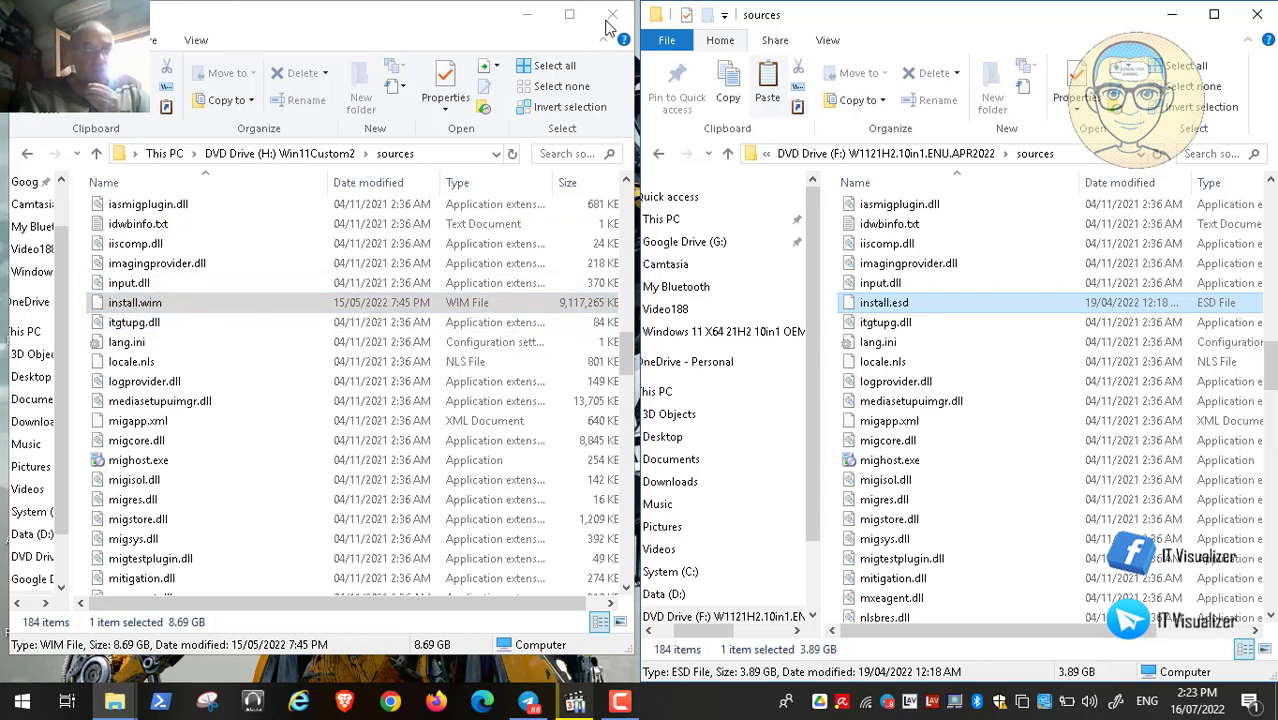
{"action": "left_click", "coordinate": [611, 20]}
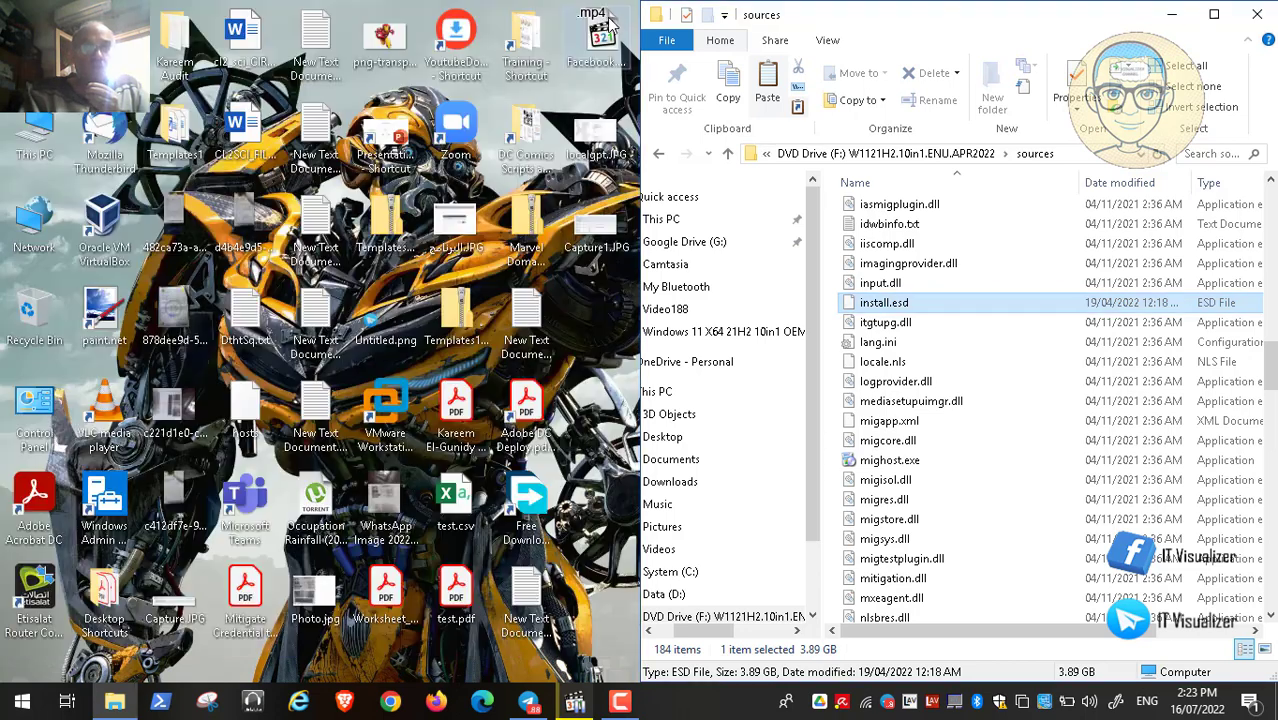
Step: Maximize the remaining Explorer window and eject DVD Drive (F:)
{"action": "left_click", "coordinate": [1217, 24]}
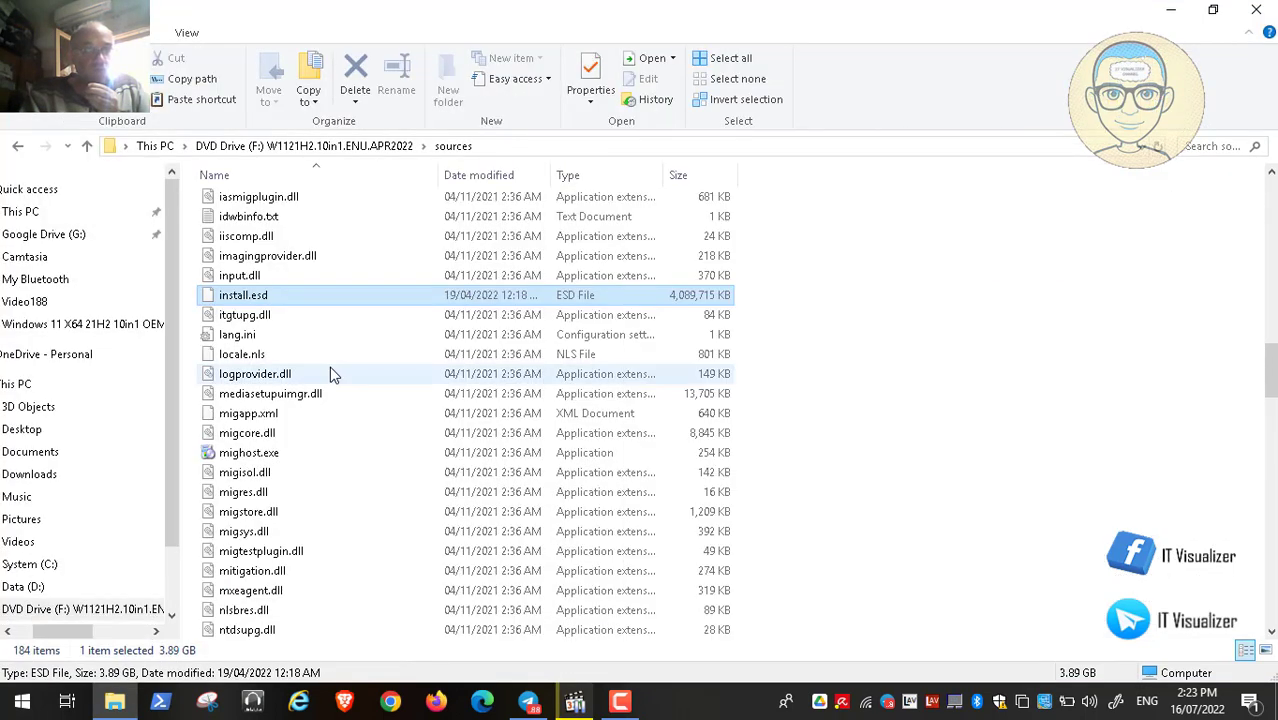
{"action": "left_click", "coordinate": [101, 613]}
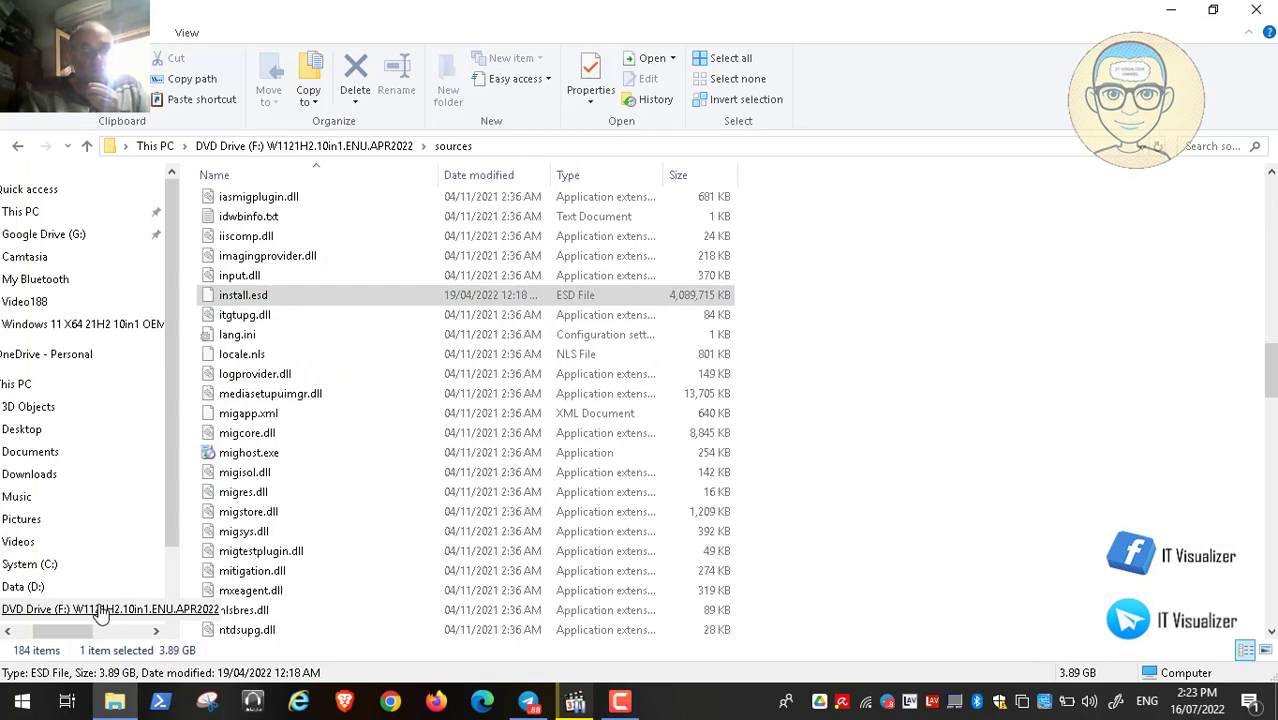
{"action": "right_click", "coordinate": [101, 613]}
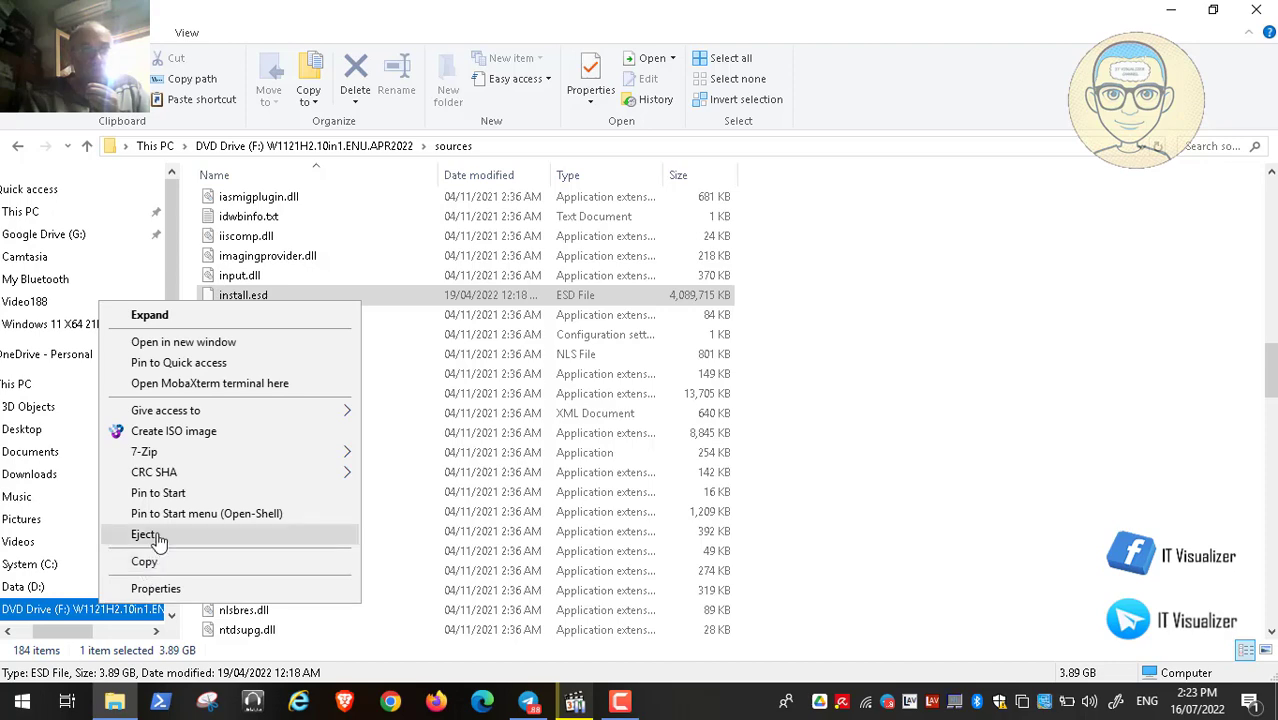
{"action": "left_click", "coordinate": [145, 535]}
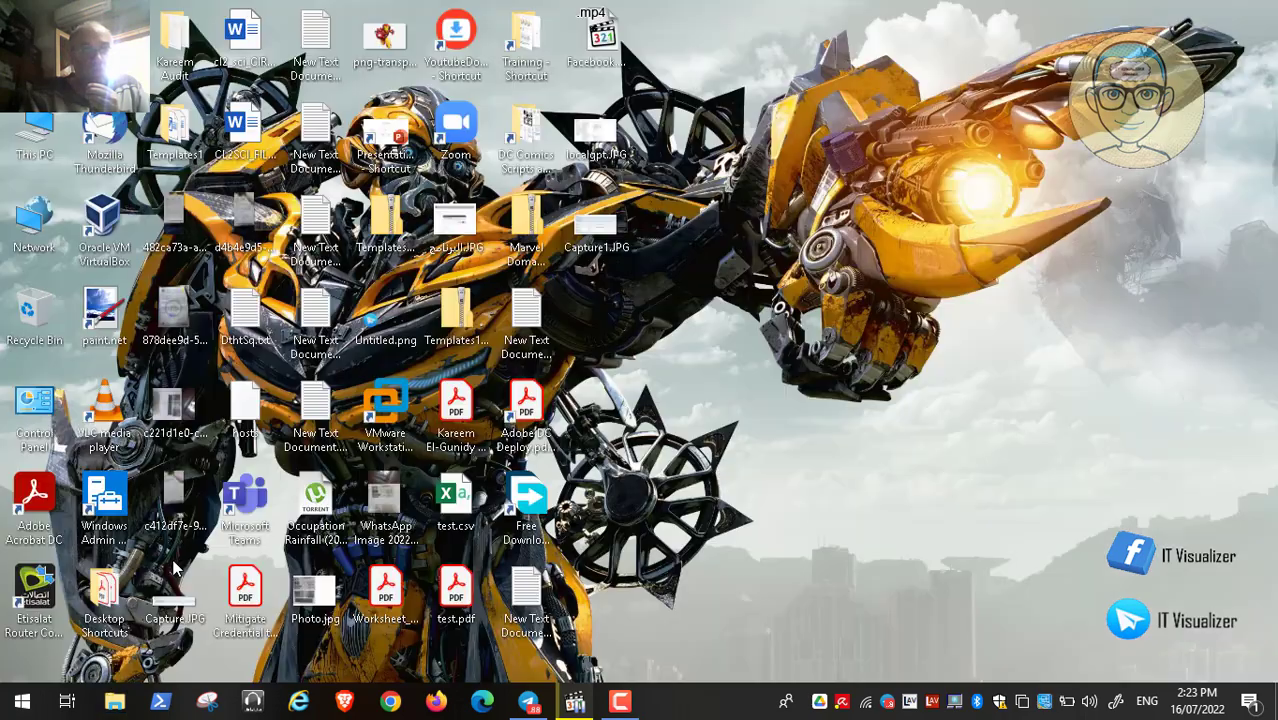
Step: Eject DVD Drive (H:) from This PC and close File Explorer
{"action": "double_click", "coordinate": [36, 127]}
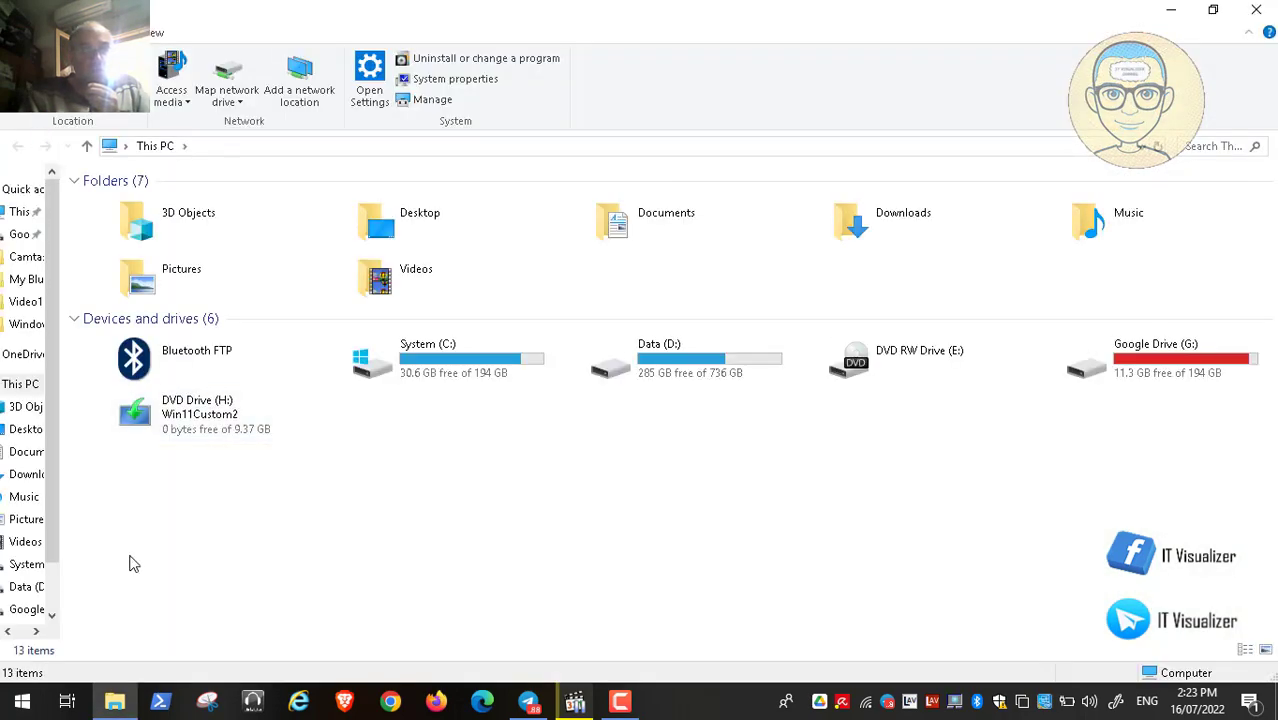
{"action": "left_click", "coordinate": [197, 432]}
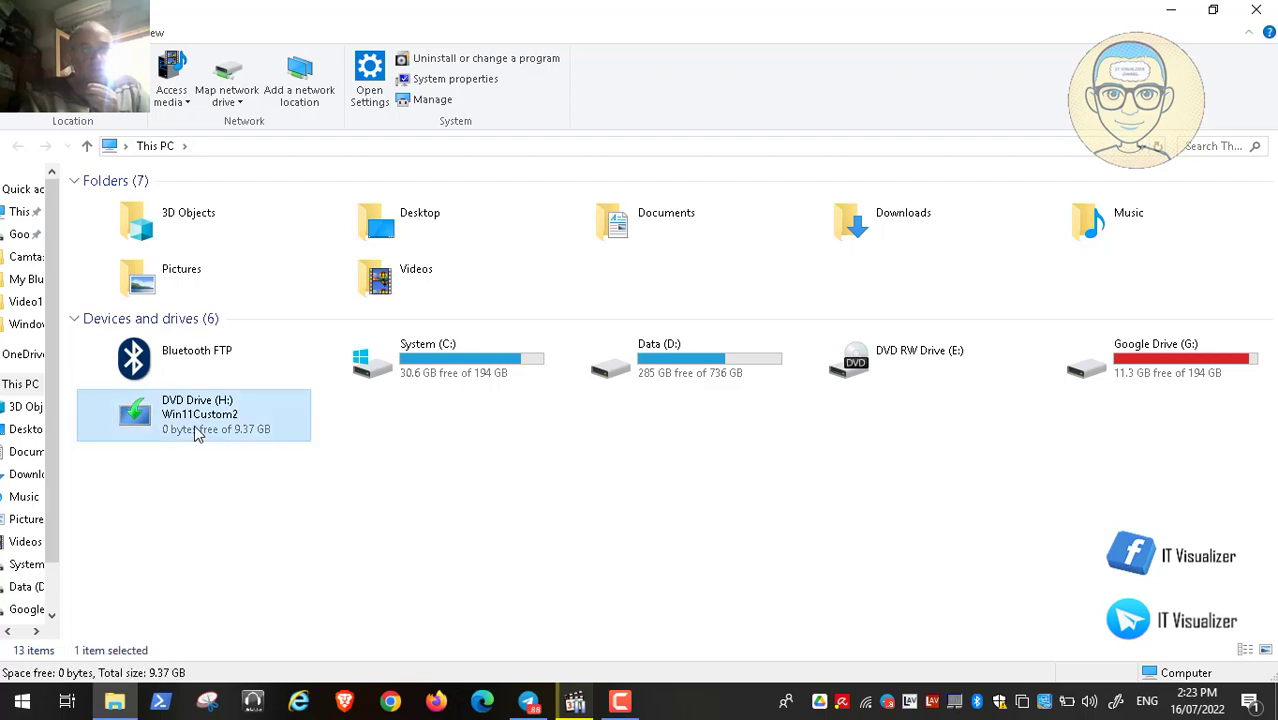
{"action": "right_click", "coordinate": [197, 432]}
{"action": "left_click", "coordinate": [274, 330]}
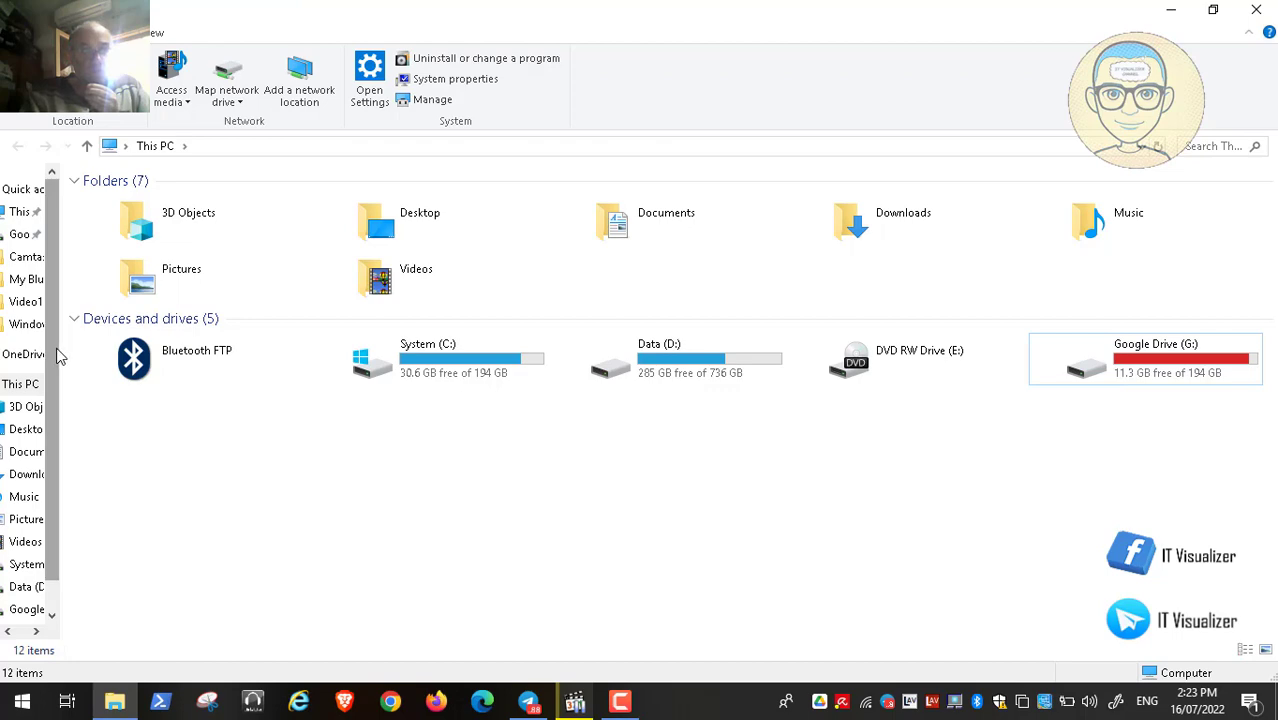
{"action": "left_click_drag", "start_coordinate": [62, 408], "coordinate": [186, 408]}
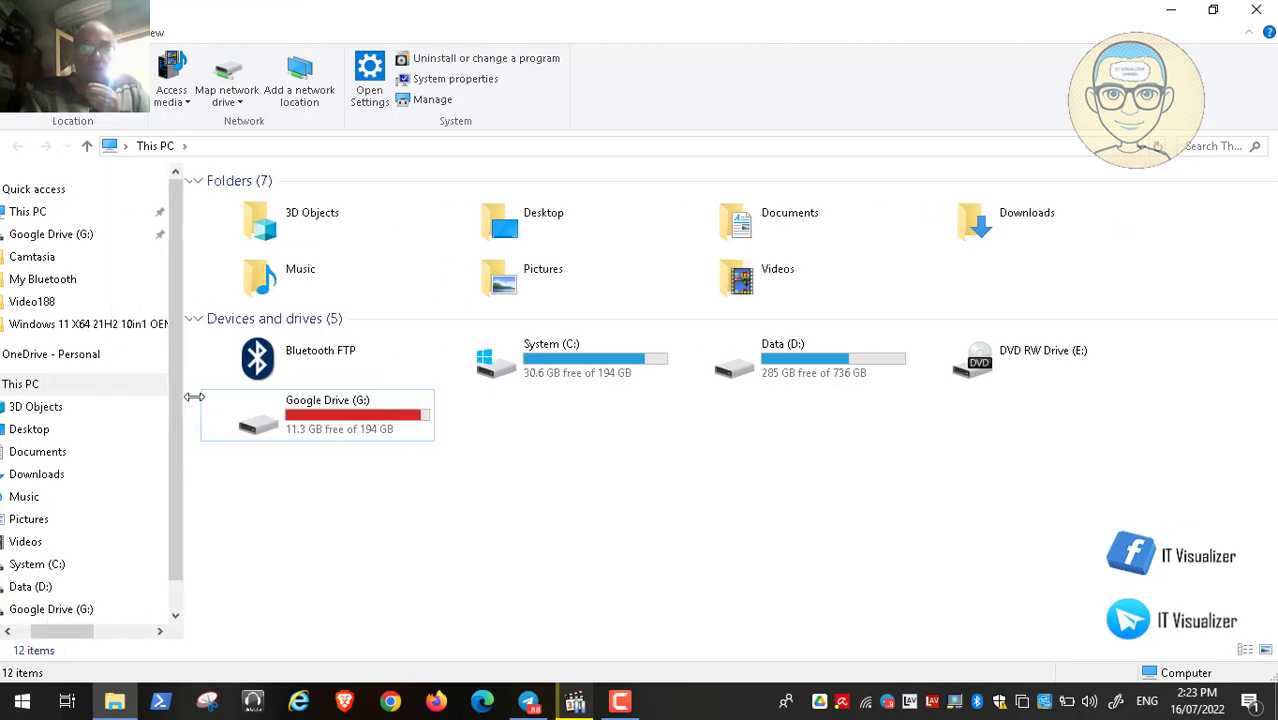
{"action": "left_click", "coordinate": [1256, 9]}
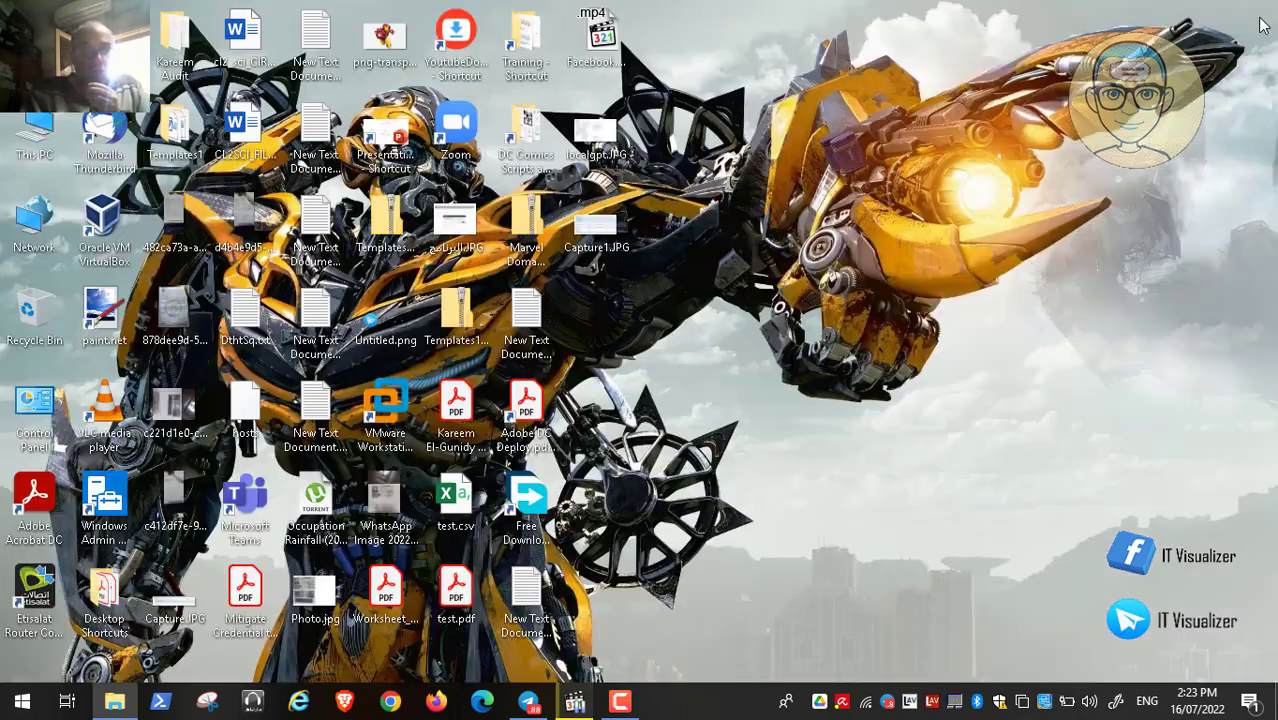
Step: Restore Media Player Classic, make Video188.mp4 full screen, and resume playback
{"action": "left_click", "coordinate": [594, 710]}
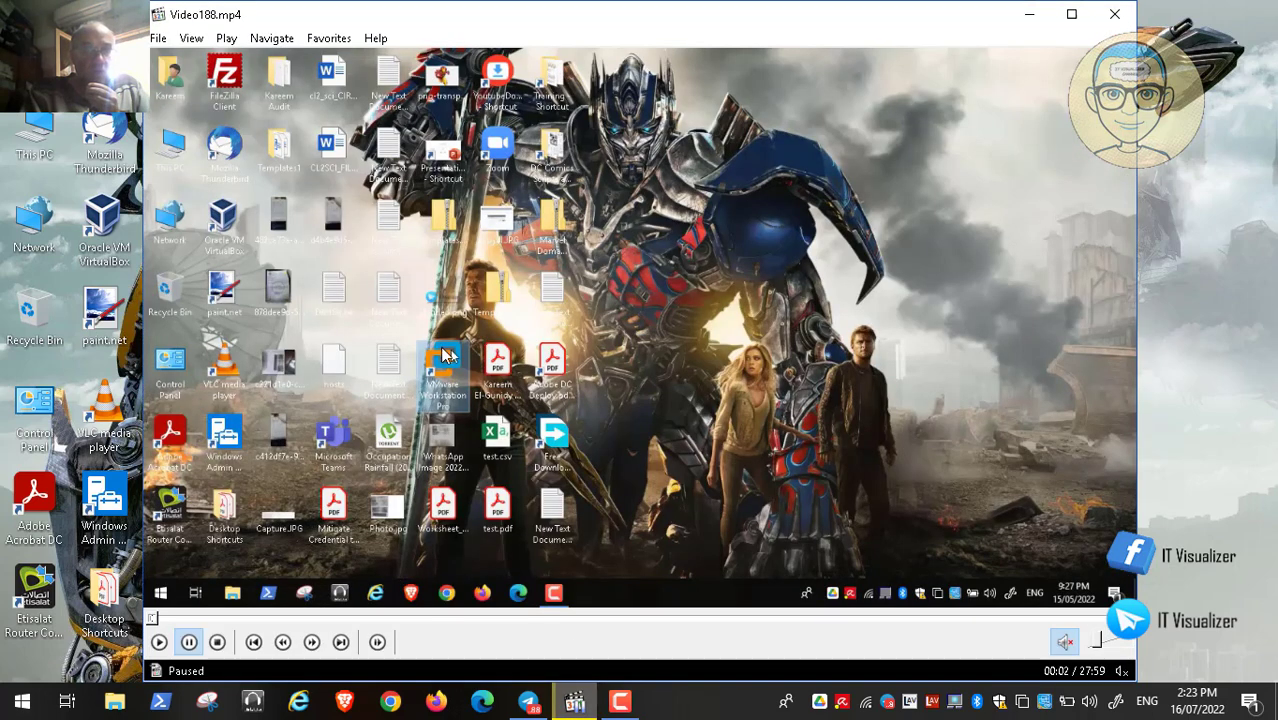
{"action": "double_click", "coordinate": [450, 348]}
{"action": "left_click", "coordinate": [15, 684]}
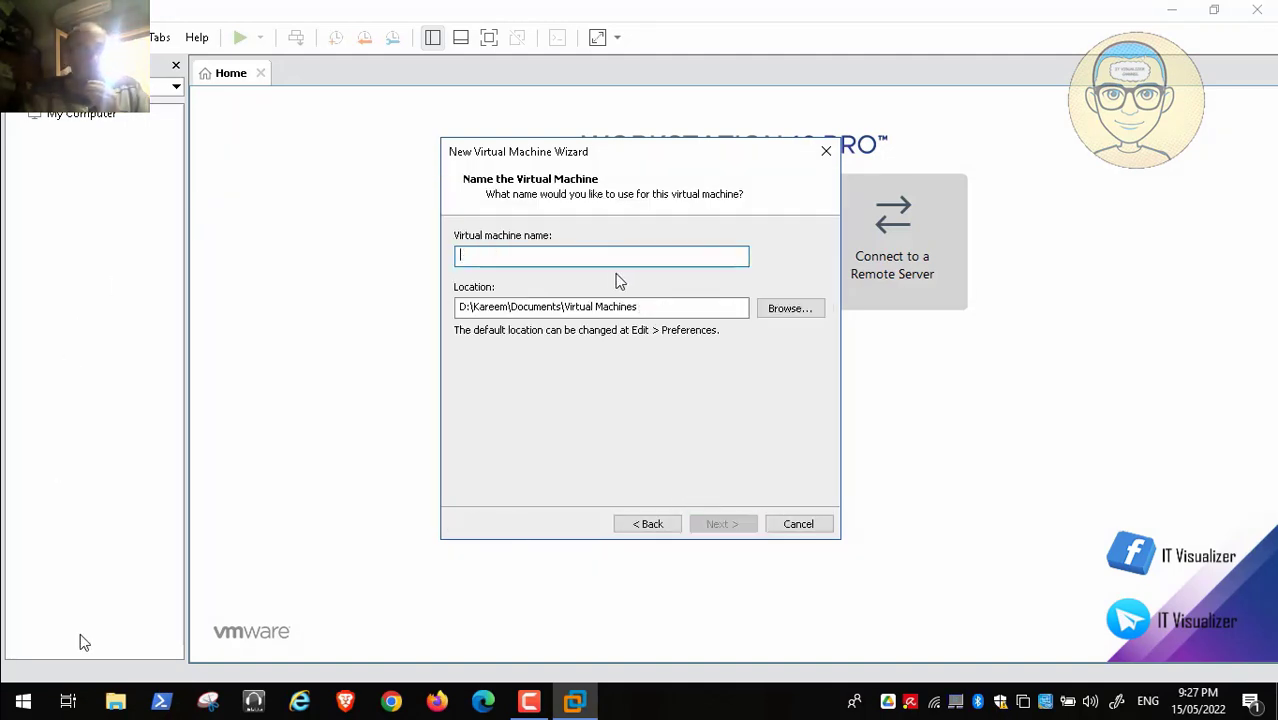
Step: Finish creating the Windows11 VM with 4 GB memory, 2 CPUs, a 300 GB disk and VMnet8
{"action": "mouse_move", "coordinate": [48, 688]}
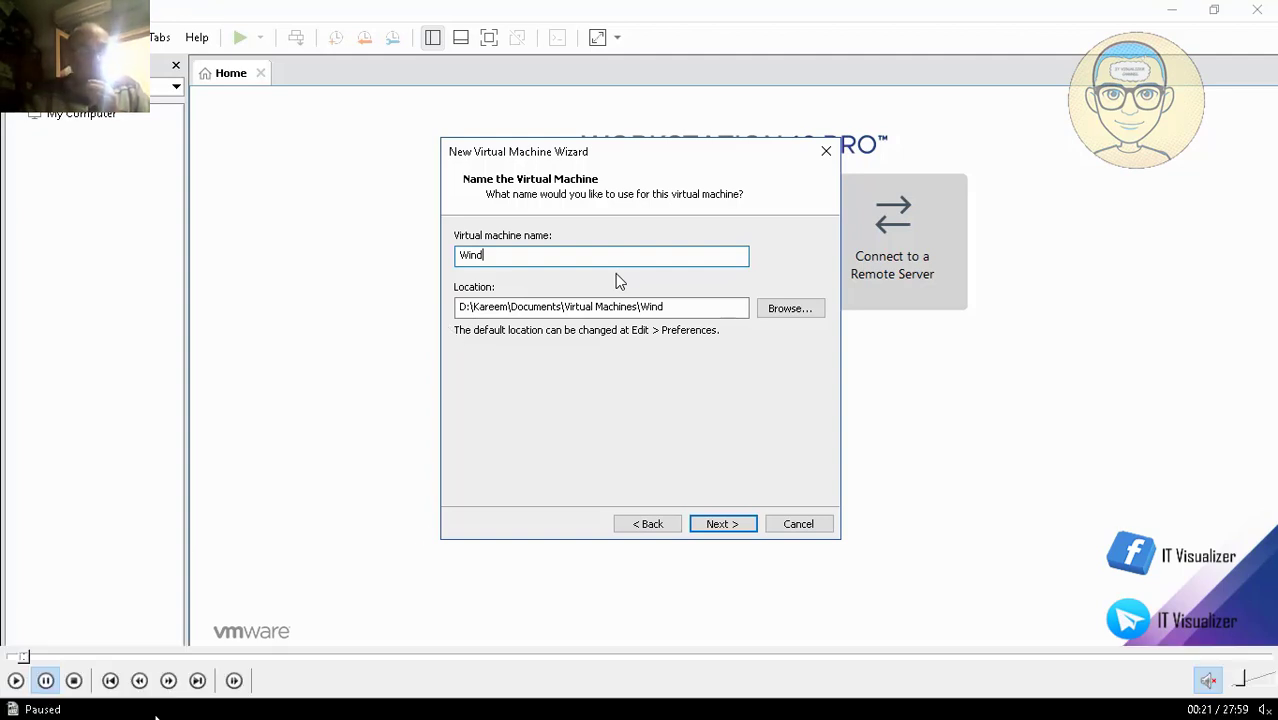
{"action": "left_click", "coordinate": [47, 684]}
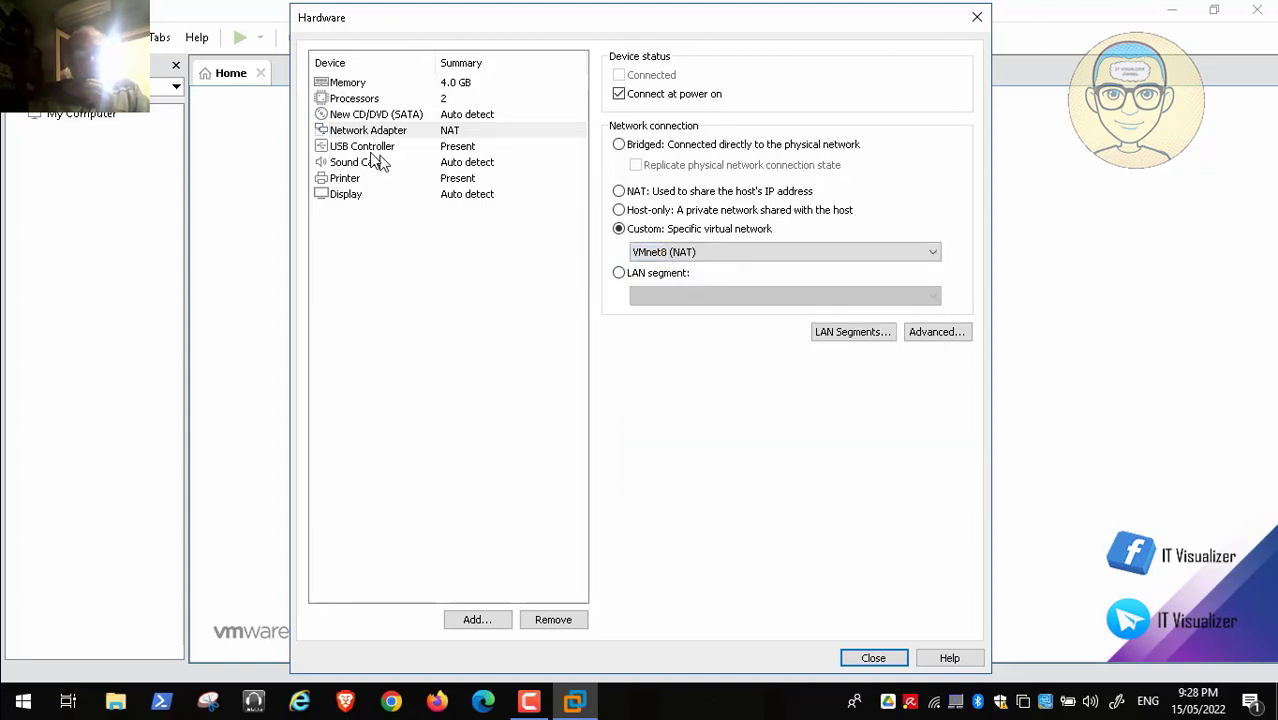
{"action": "left_click", "coordinate": [866, 658]}
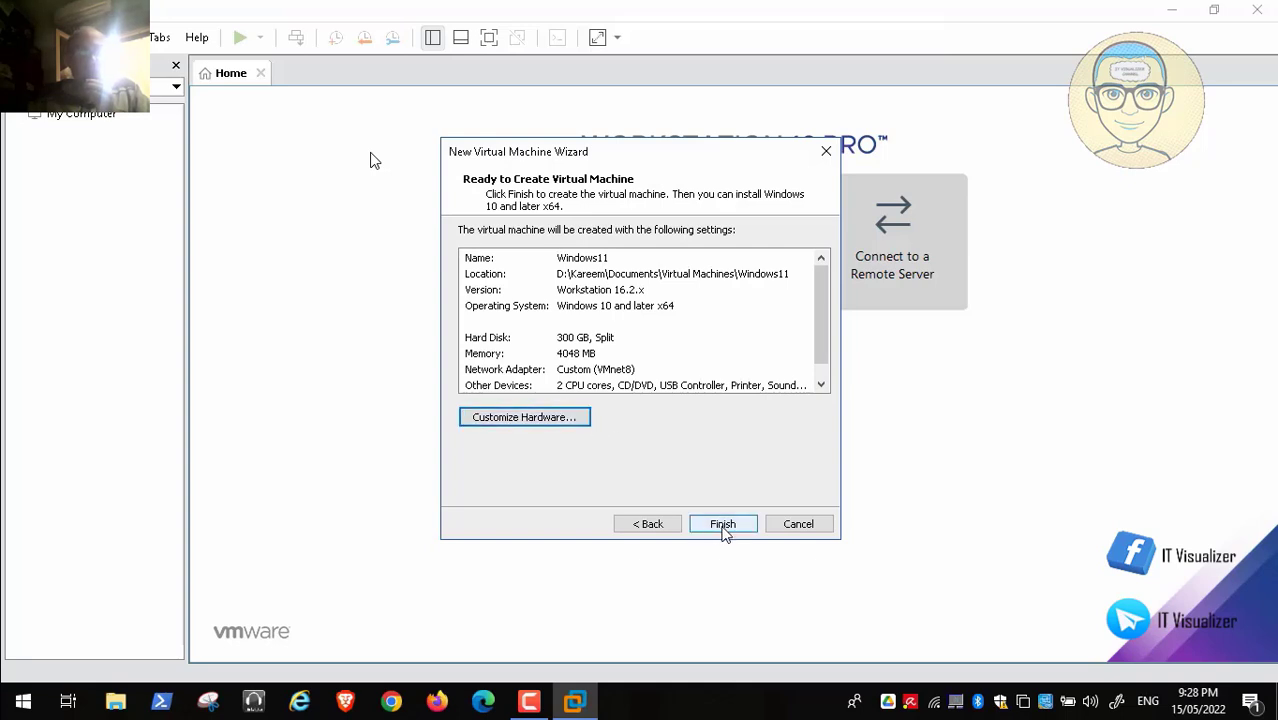
{"action": "left_click", "coordinate": [723, 527]}
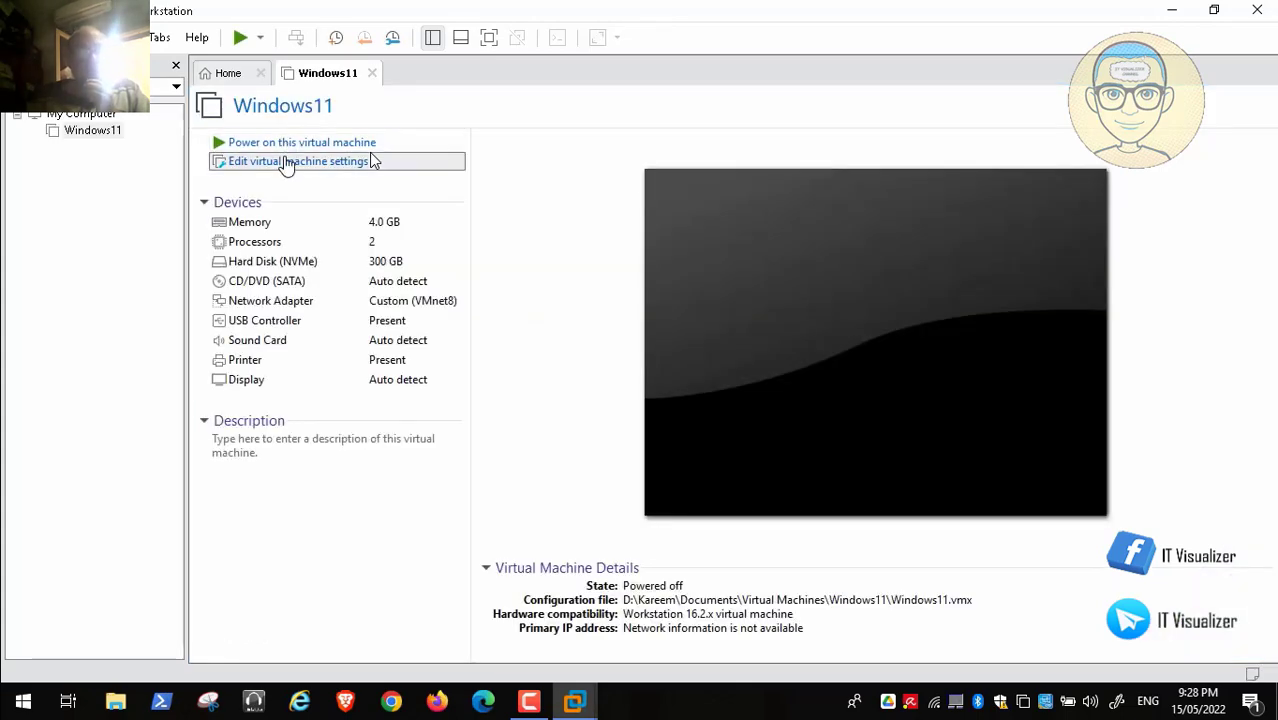
Step: Set the Windows11 VM's CD/DVD drive to D:\Important CD Images\Windows11Custom\Win11Custom2.iso
{"action": "left_click", "coordinate": [287, 165]}
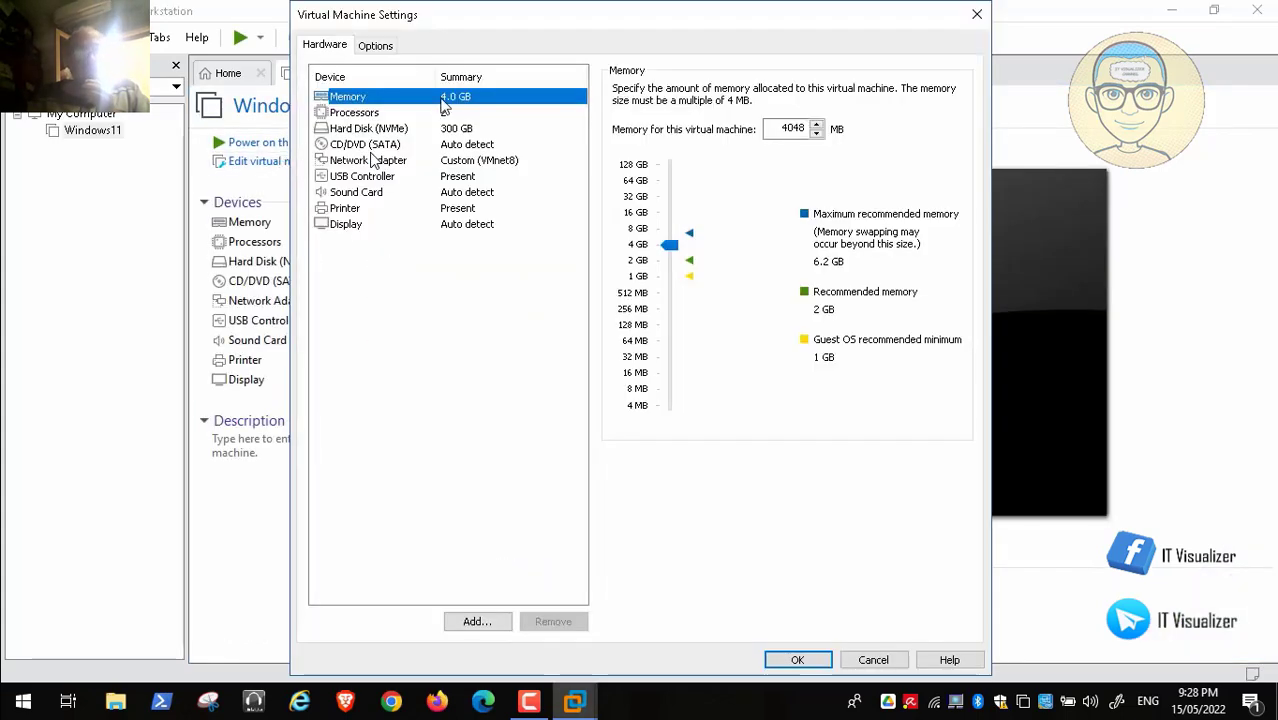
{"action": "left_click", "coordinate": [372, 147]}
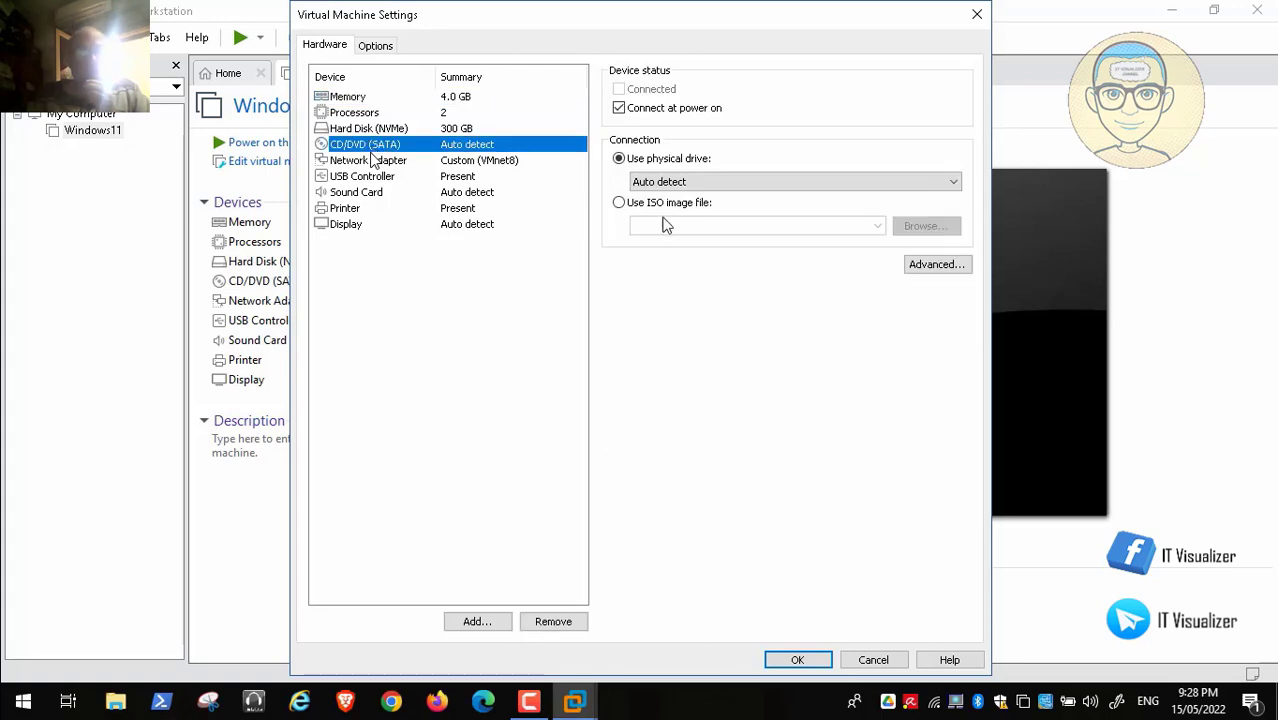
{"action": "left_click", "coordinate": [619, 204]}
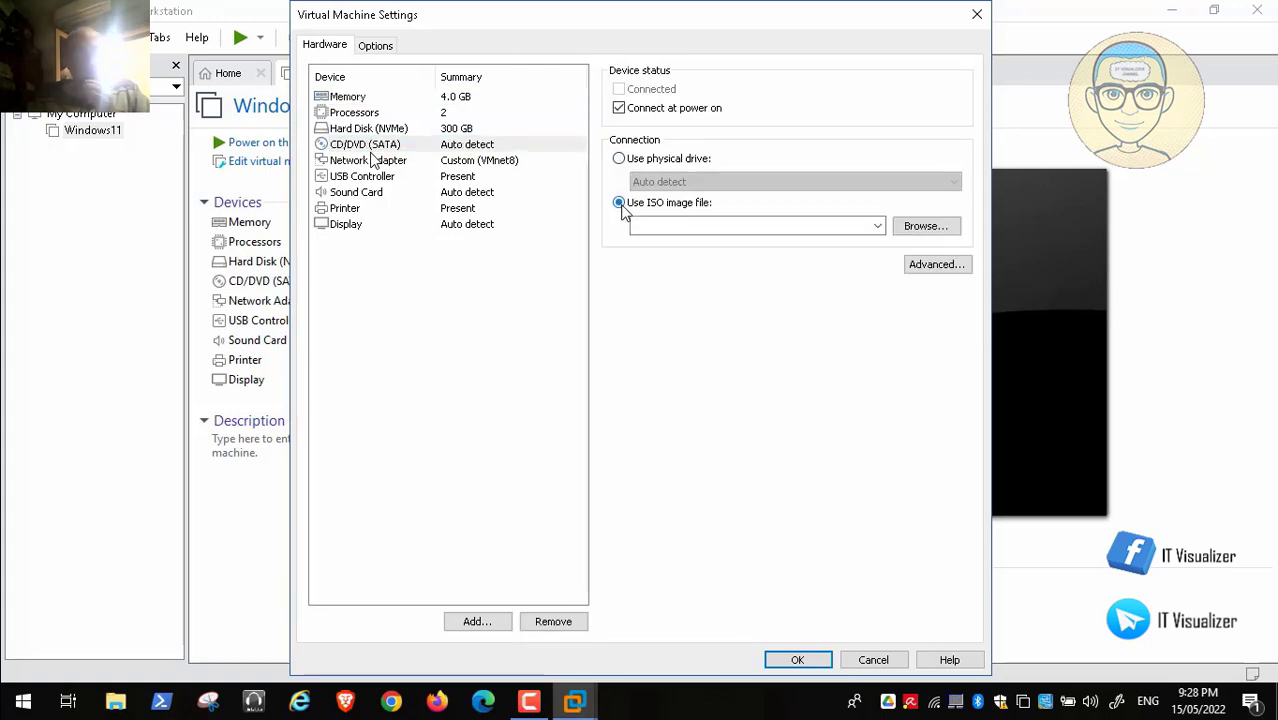
{"action": "left_click", "coordinate": [912, 228]}
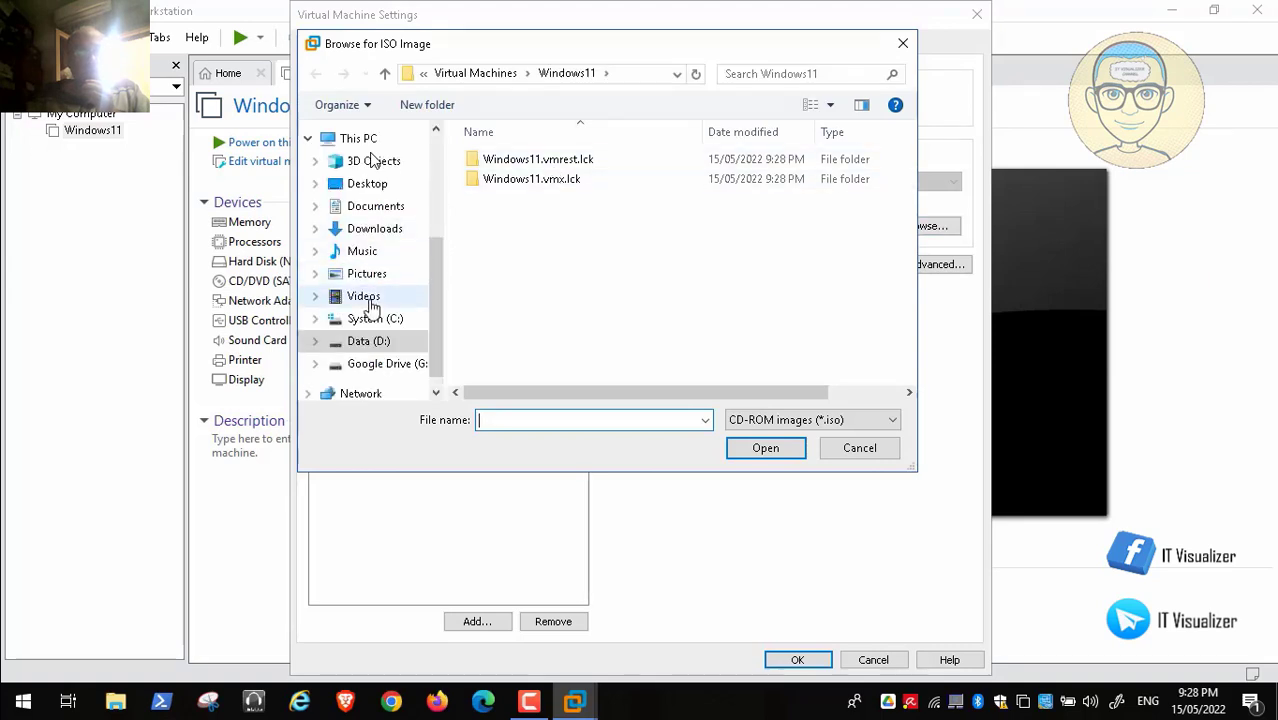
{"action": "left_click", "coordinate": [368, 341]}
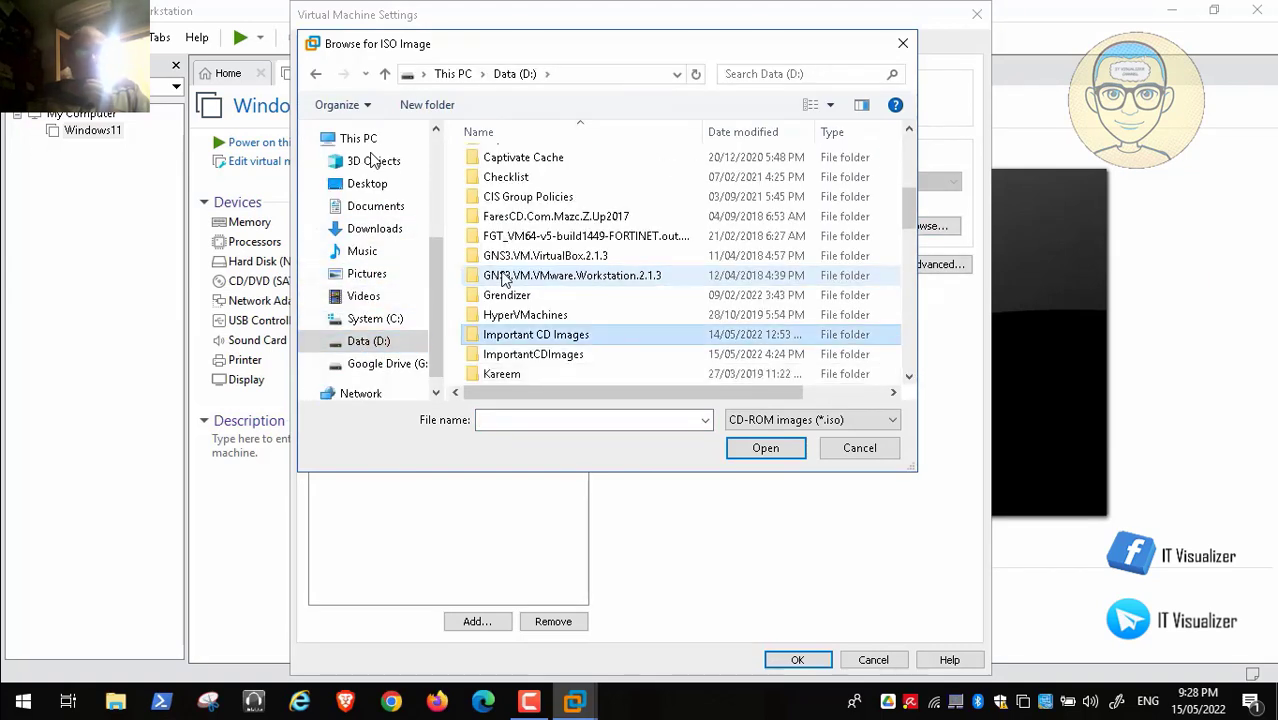
{"action": "double_click", "coordinate": [575, 340]}
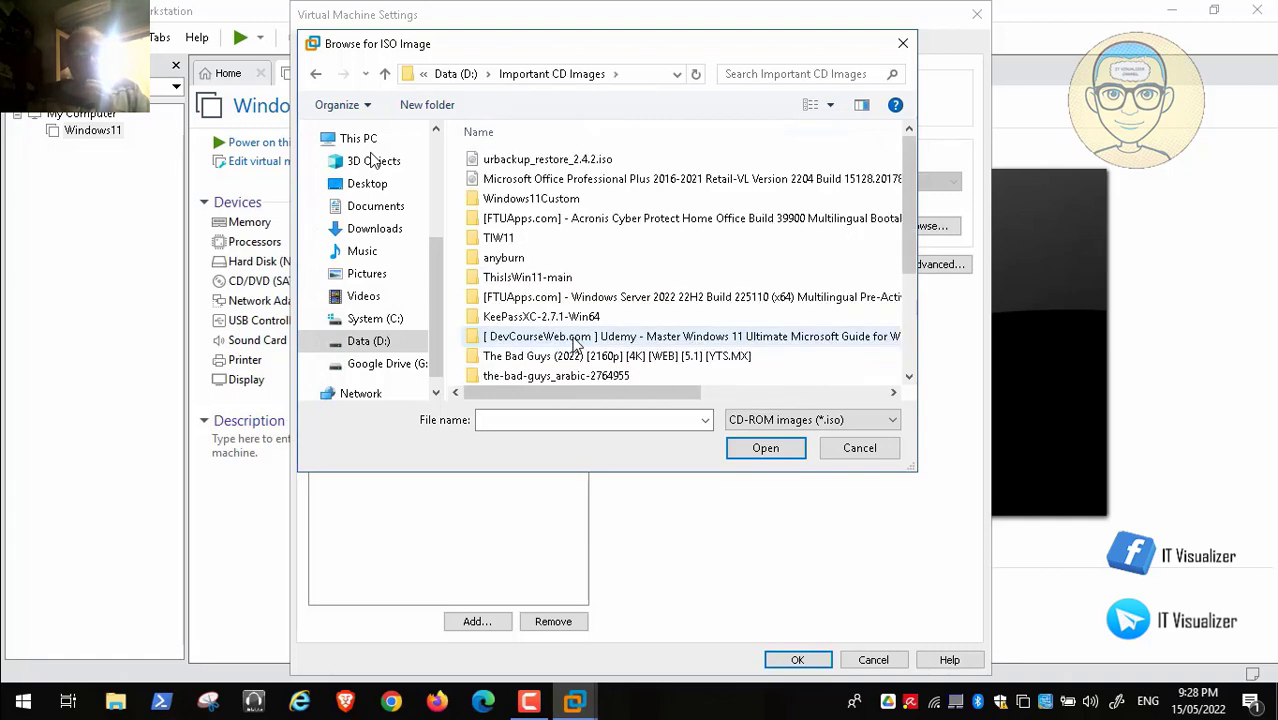
{"action": "double_click", "coordinate": [563, 199]}
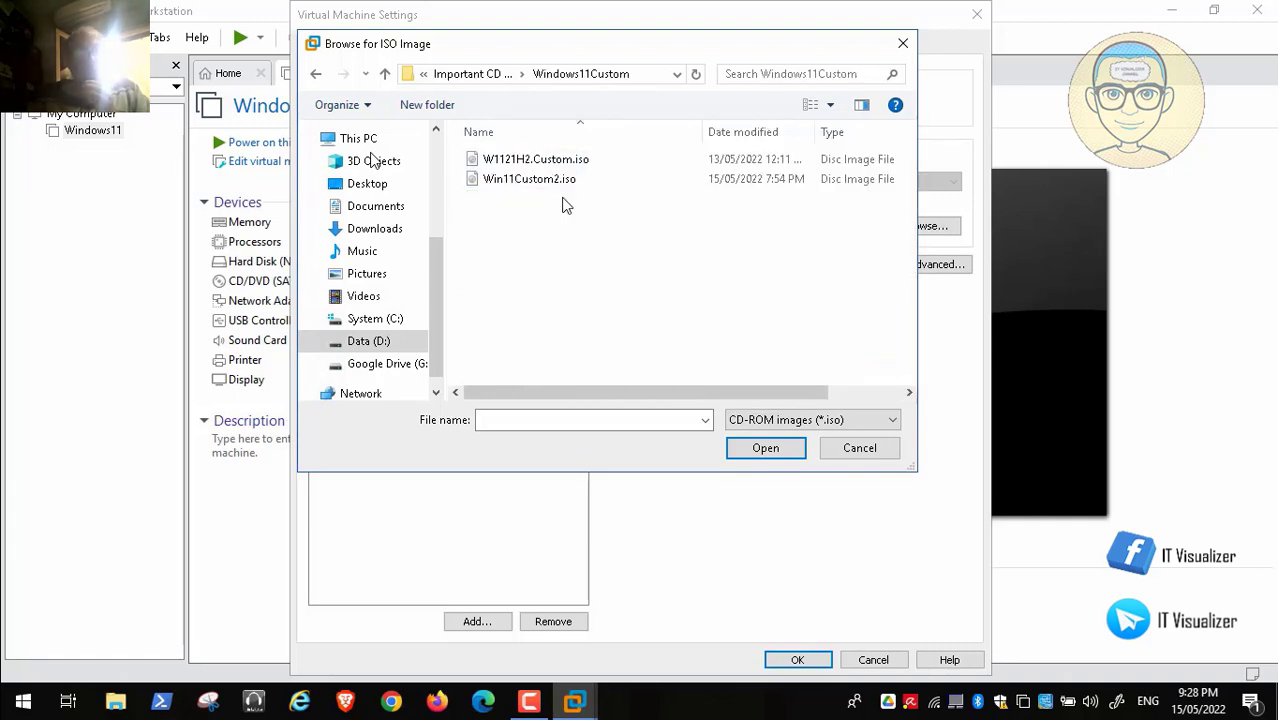
{"action": "left_click", "coordinate": [561, 180]}
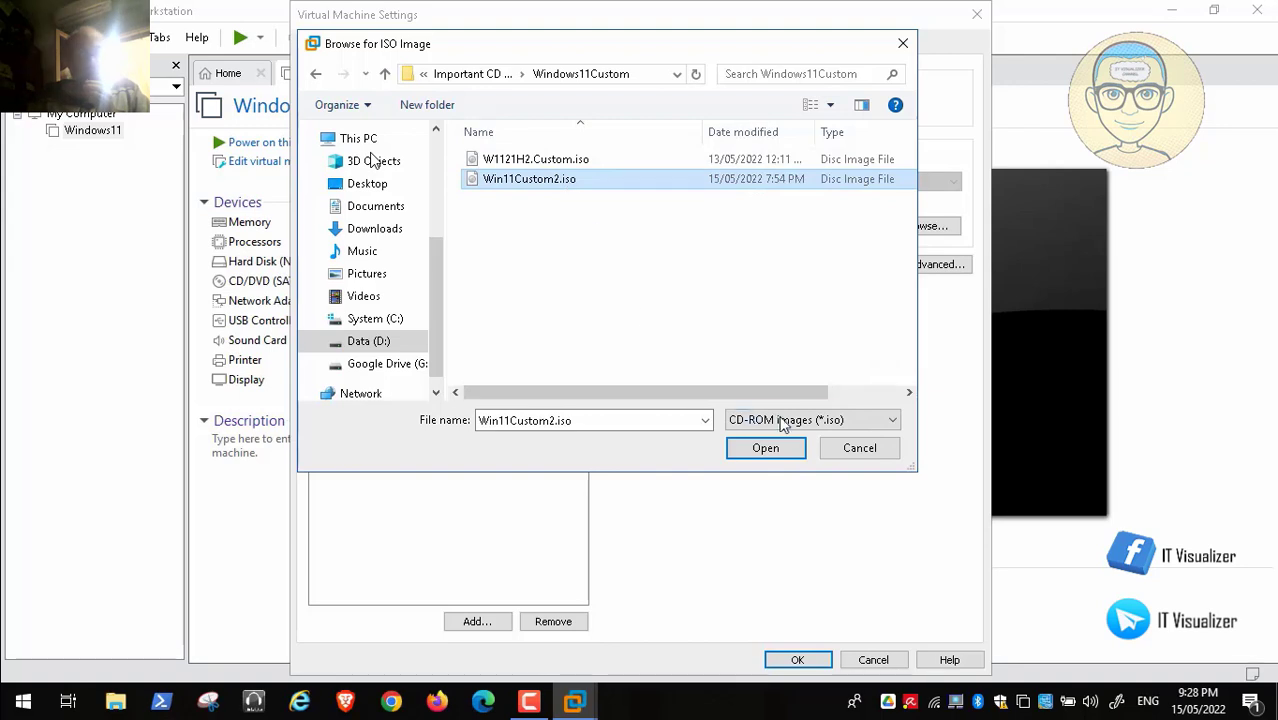
{"action": "left_click", "coordinate": [850, 394]}
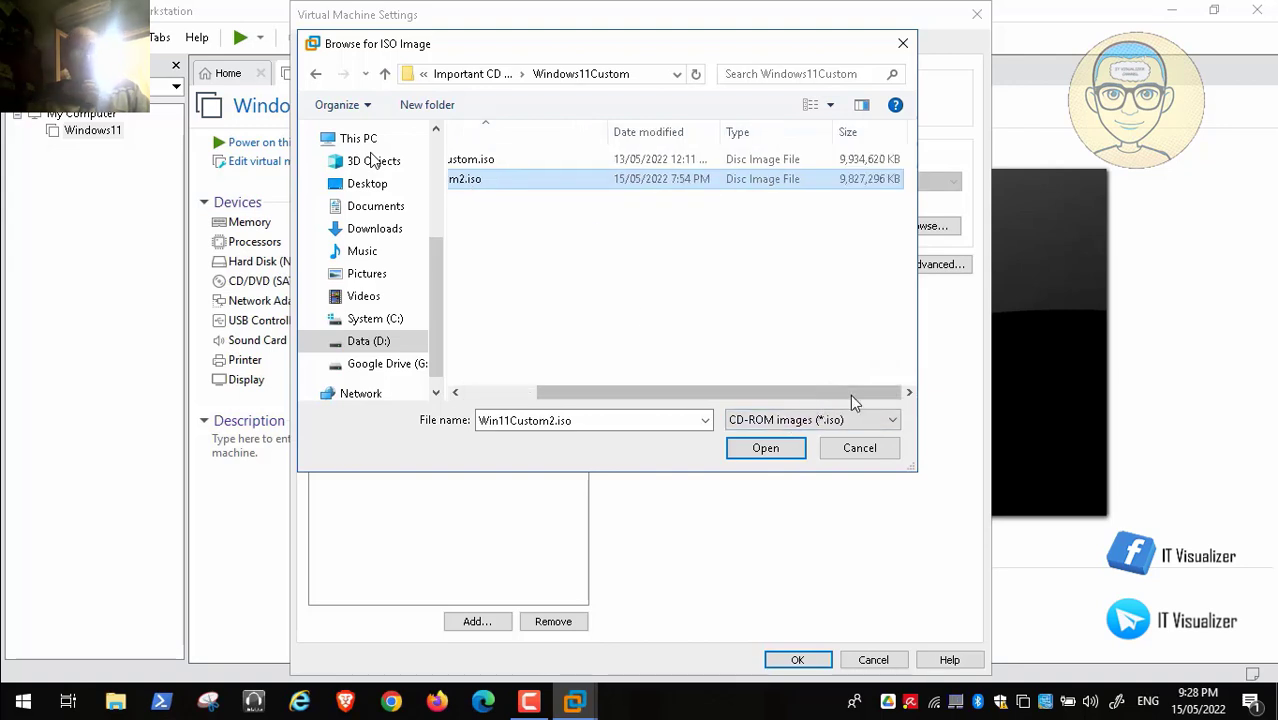
{"action": "left_click", "coordinate": [798, 448]}
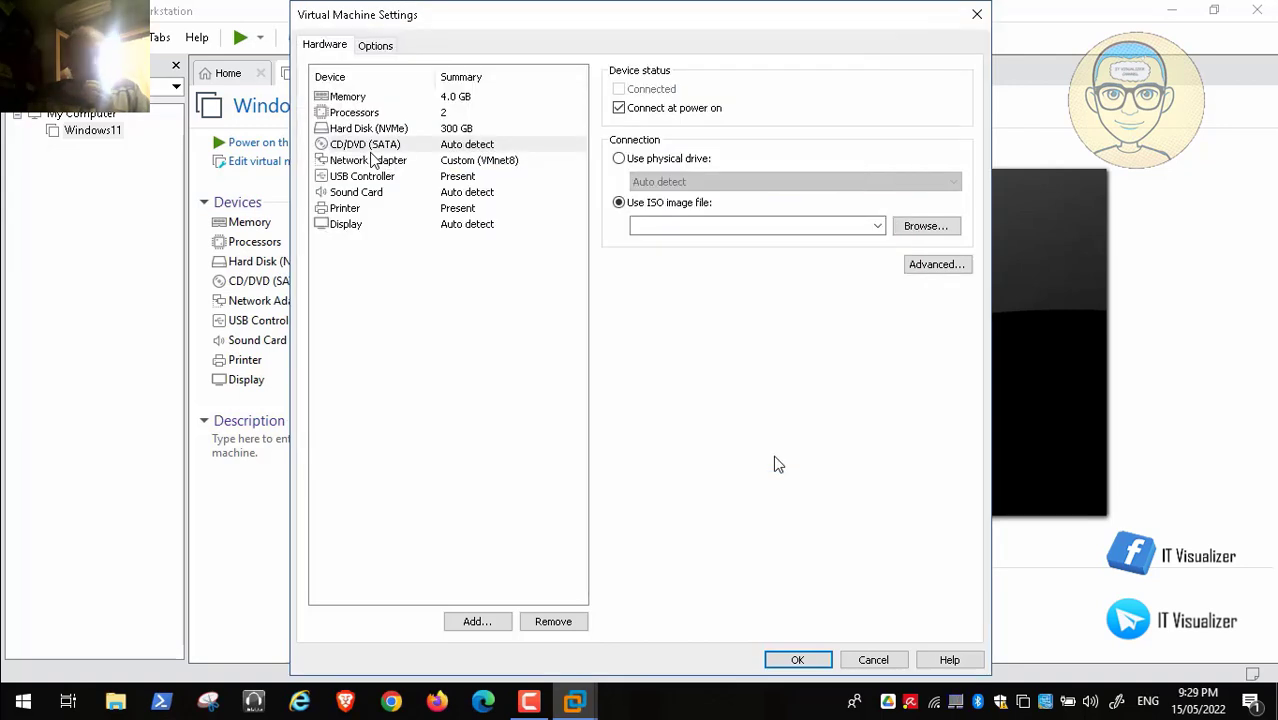
Step: Set snapshot power-off behaviour to Ask me and save the VM settings
{"action": "left_click", "coordinate": [376, 46]}
{"action": "left_click", "coordinate": [366, 146]}
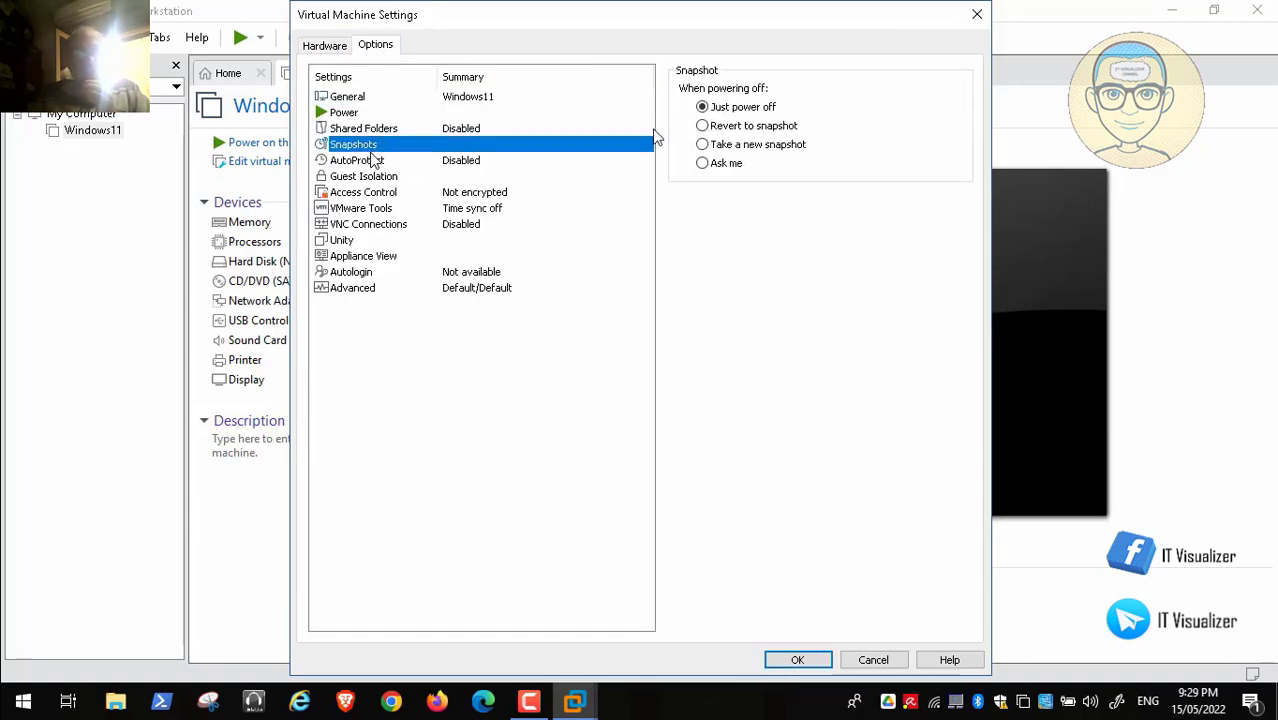
{"action": "left_click", "coordinate": [702, 164]}
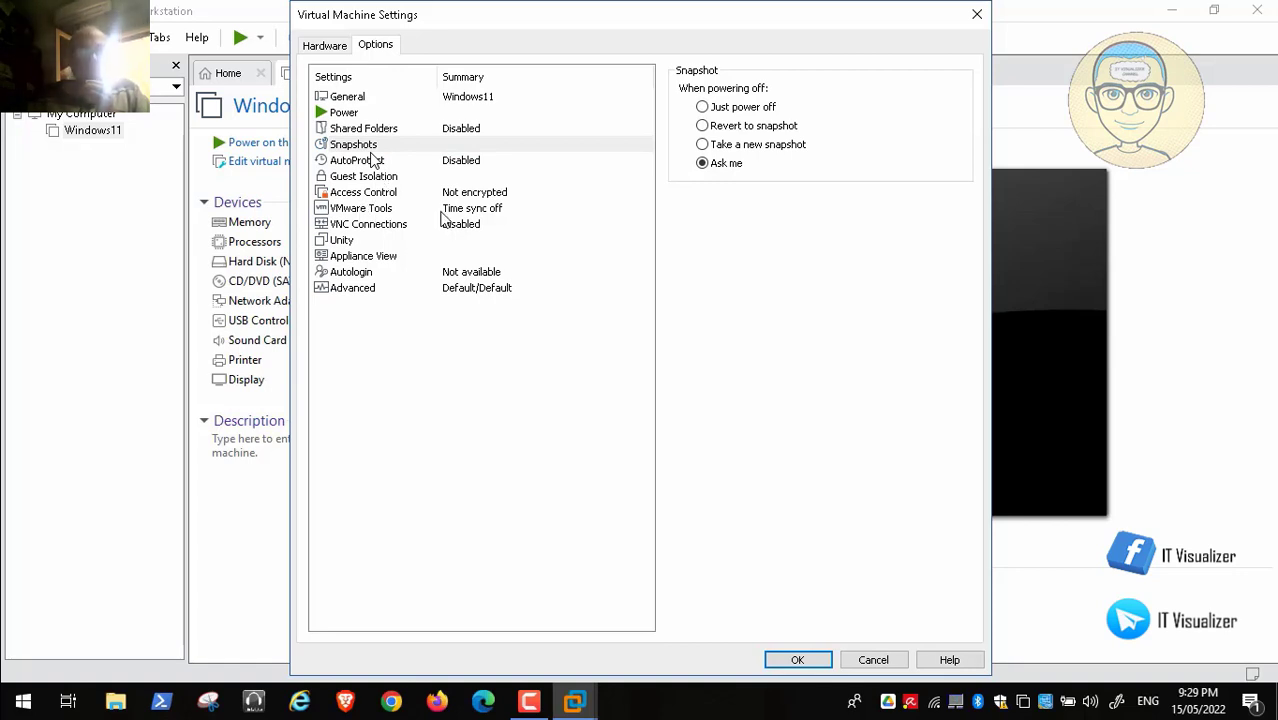
{"action": "left_click", "coordinate": [326, 46]}
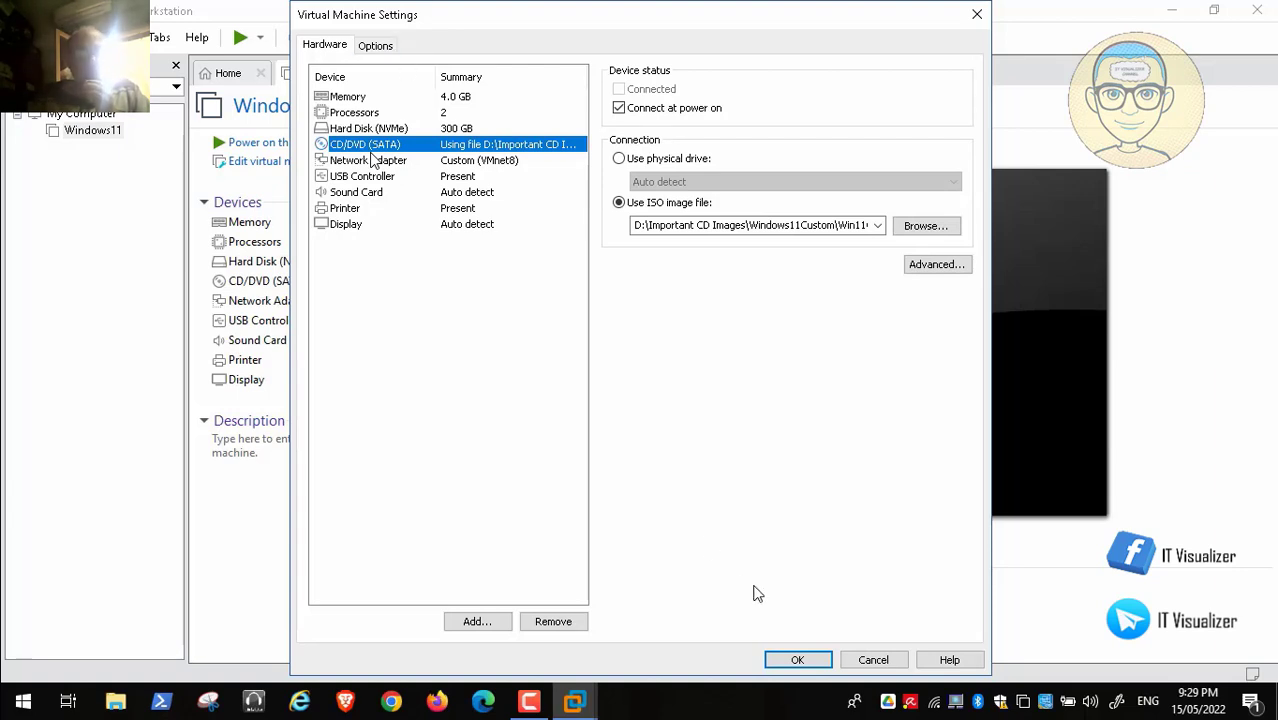
{"action": "left_click", "coordinate": [805, 662]}
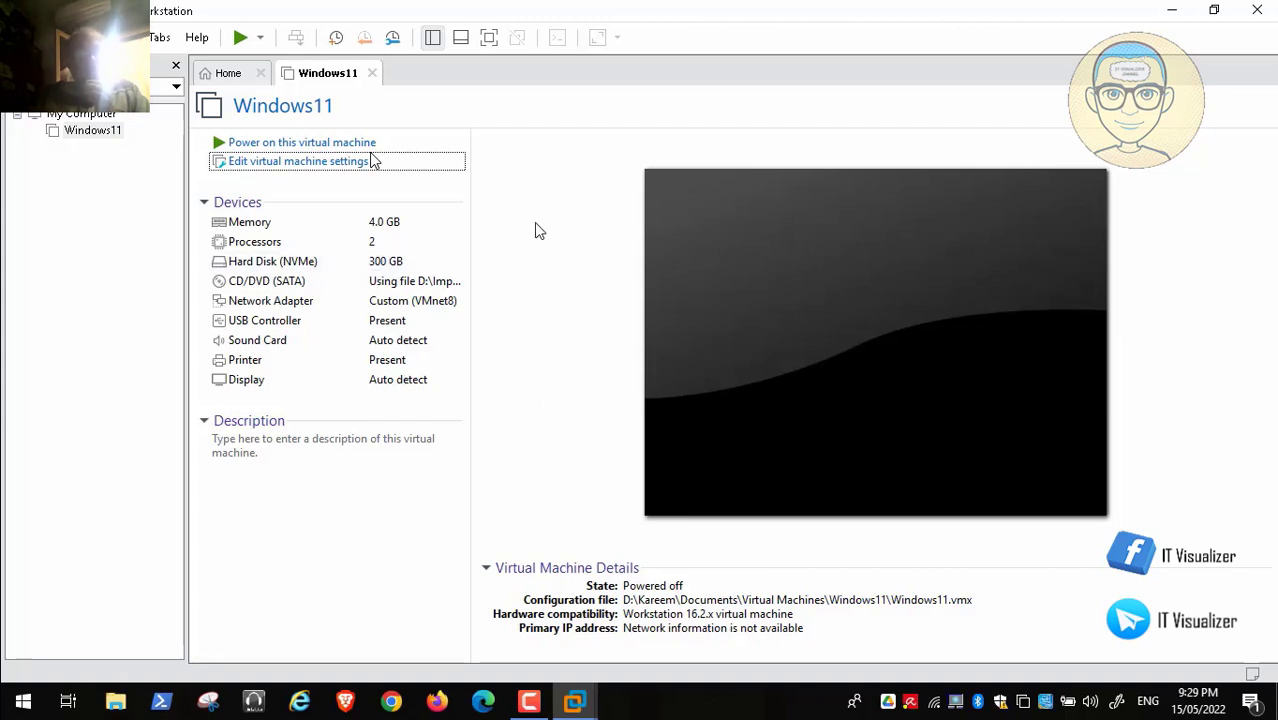
Step: Power on the Windows11 VM and boot it from the installation ISO
{"action": "left_click", "coordinate": [365, 145]}
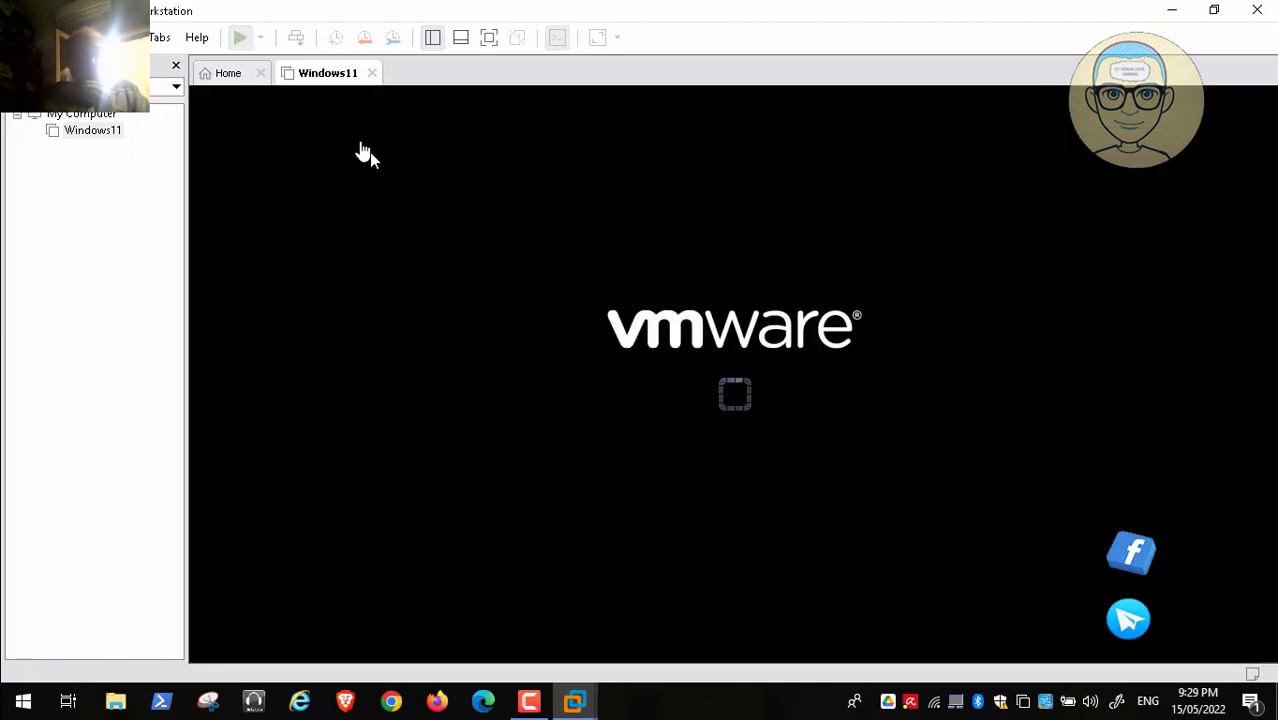
{"action": "left_click", "coordinate": [363, 150]}
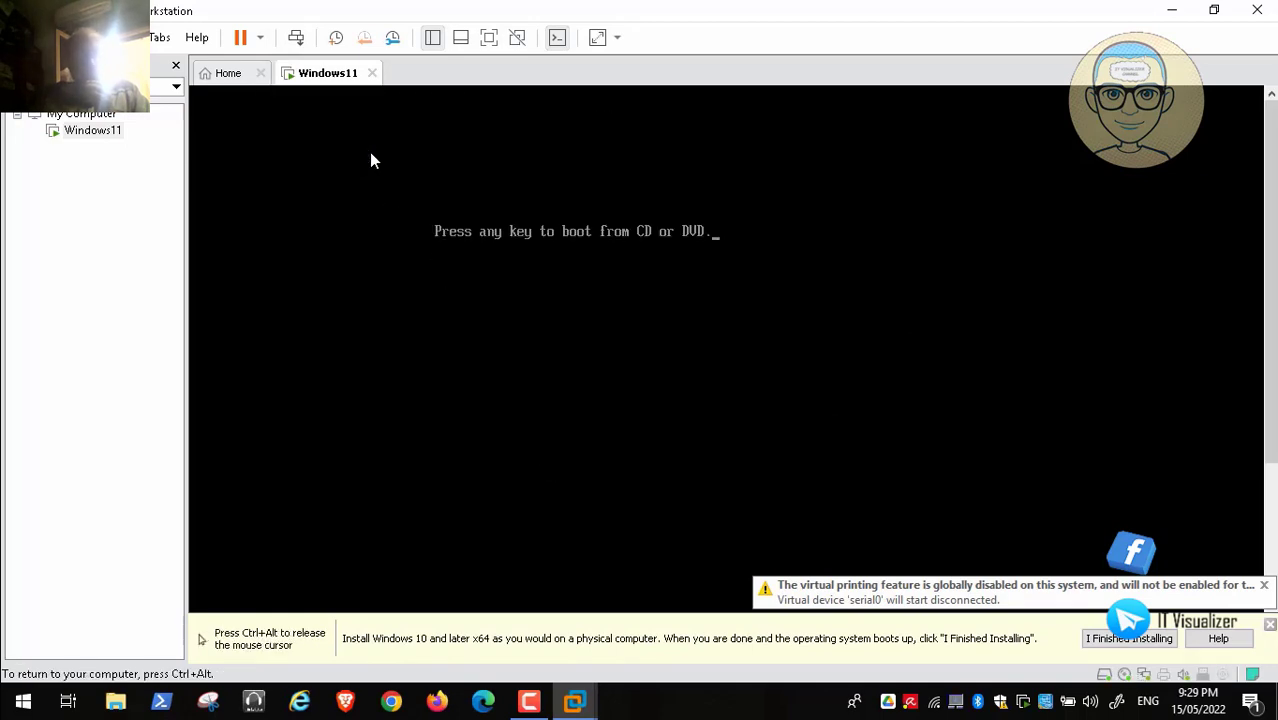
{"action": "key", "text": "Return"}
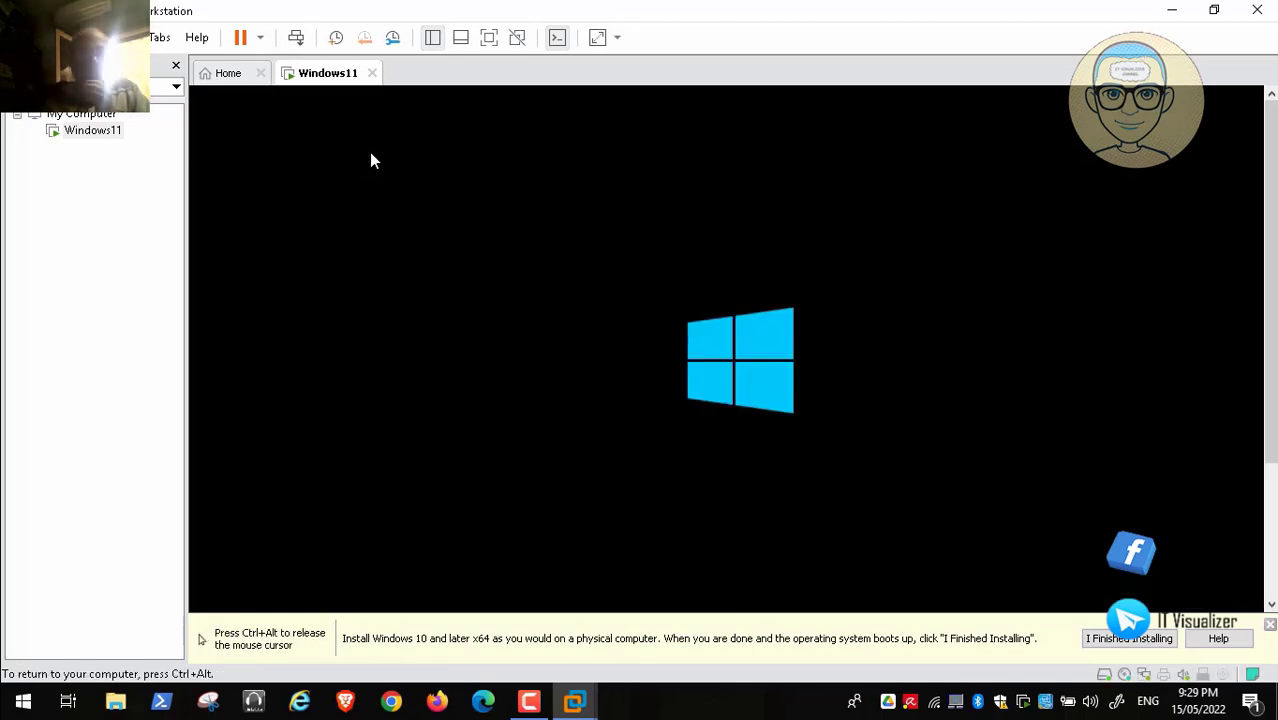
{"action": "key", "text": "ctrl+alt"}
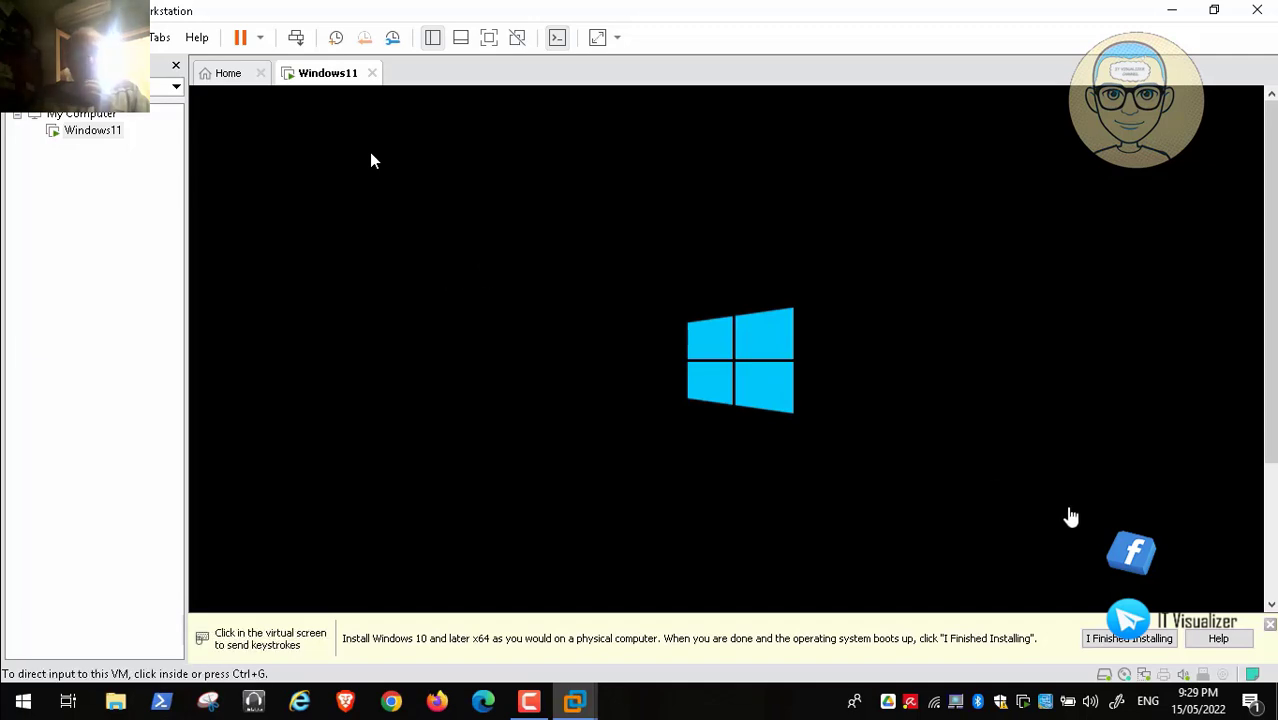
{"action": "left_click", "coordinate": [1270, 624]}
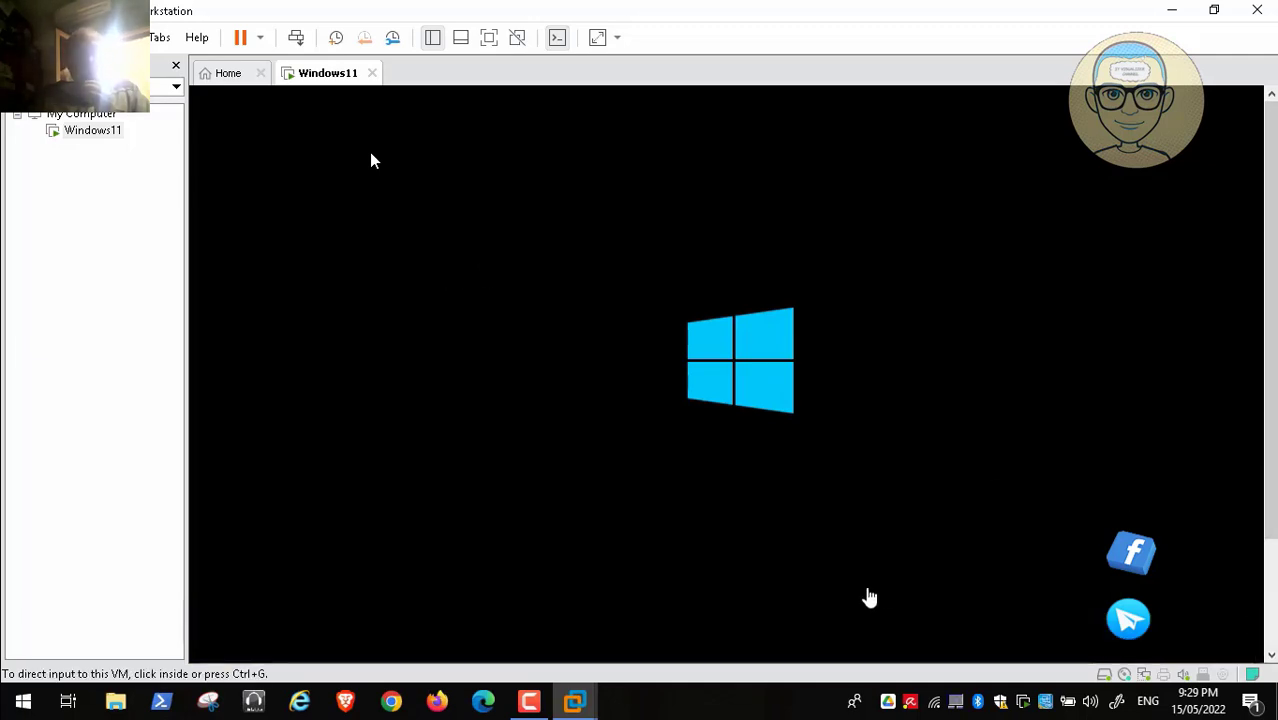
Step: Keep the default language settings, start Install now, and accept the license terms
{"action": "left_click", "coordinate": [528, 701]}
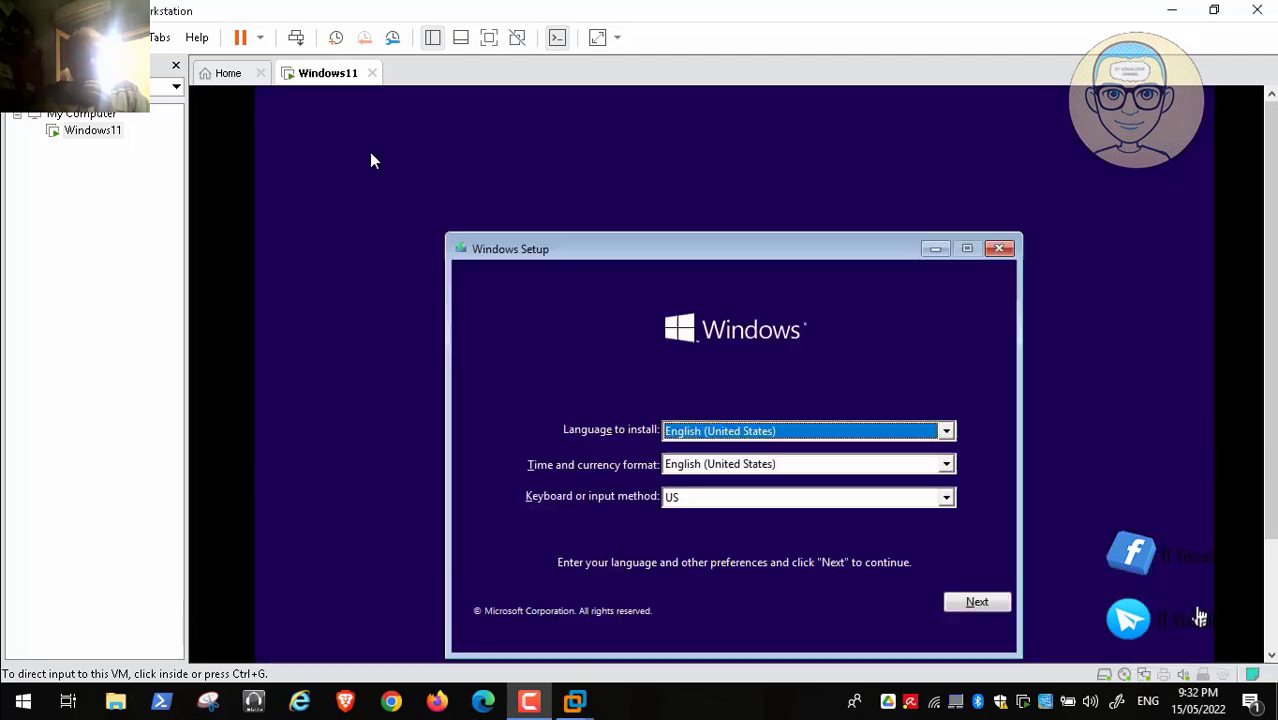
{"action": "left_click", "coordinate": [967, 534]}
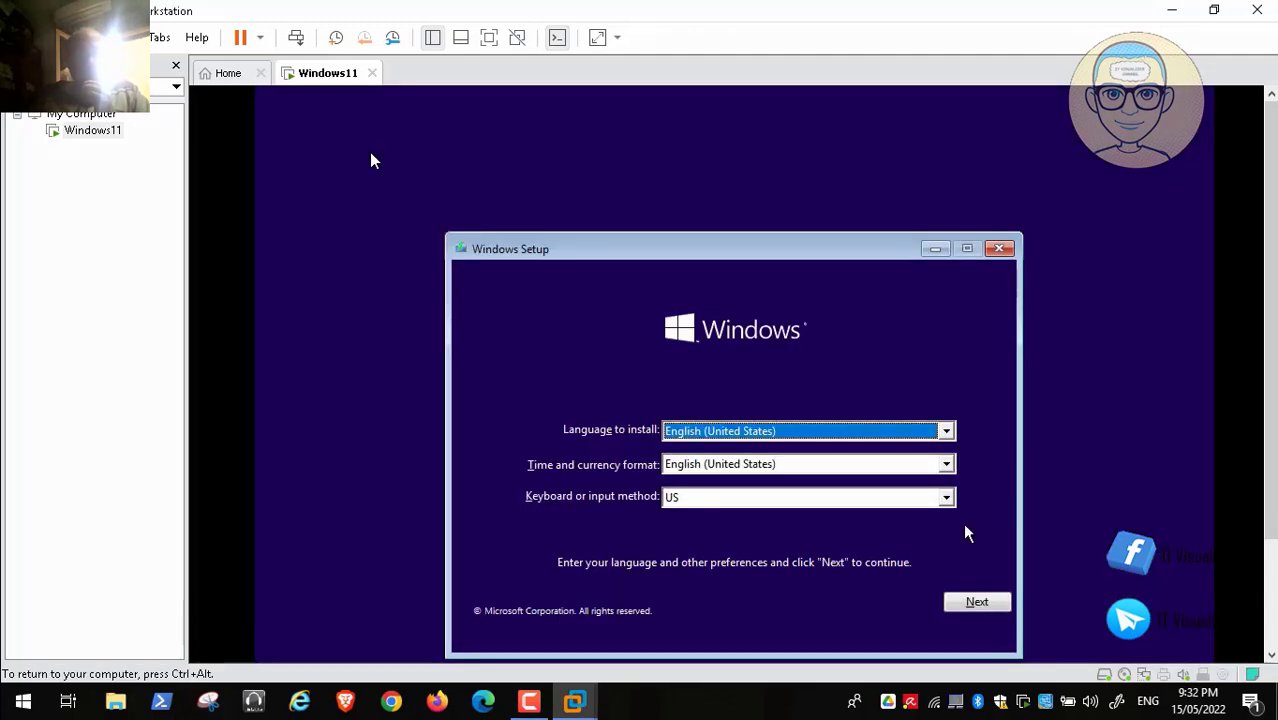
{"action": "left_click", "coordinate": [972, 598]}
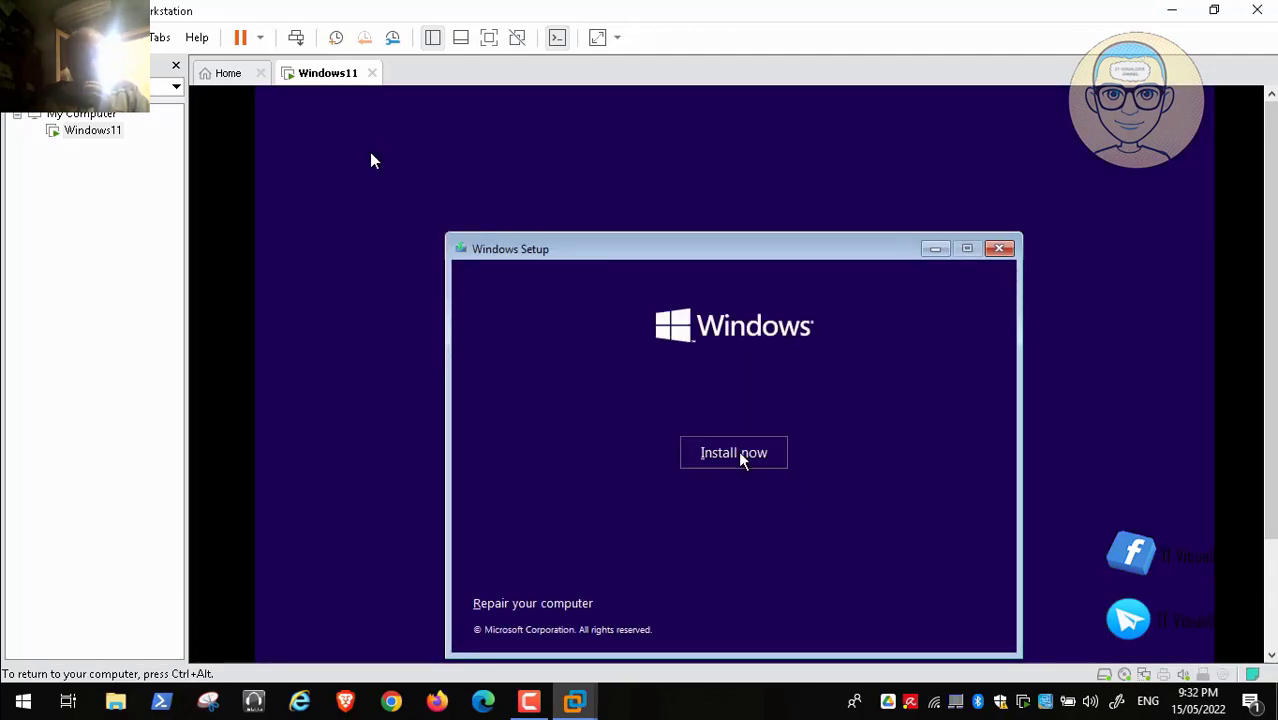
{"action": "left_click", "coordinate": [738, 455]}
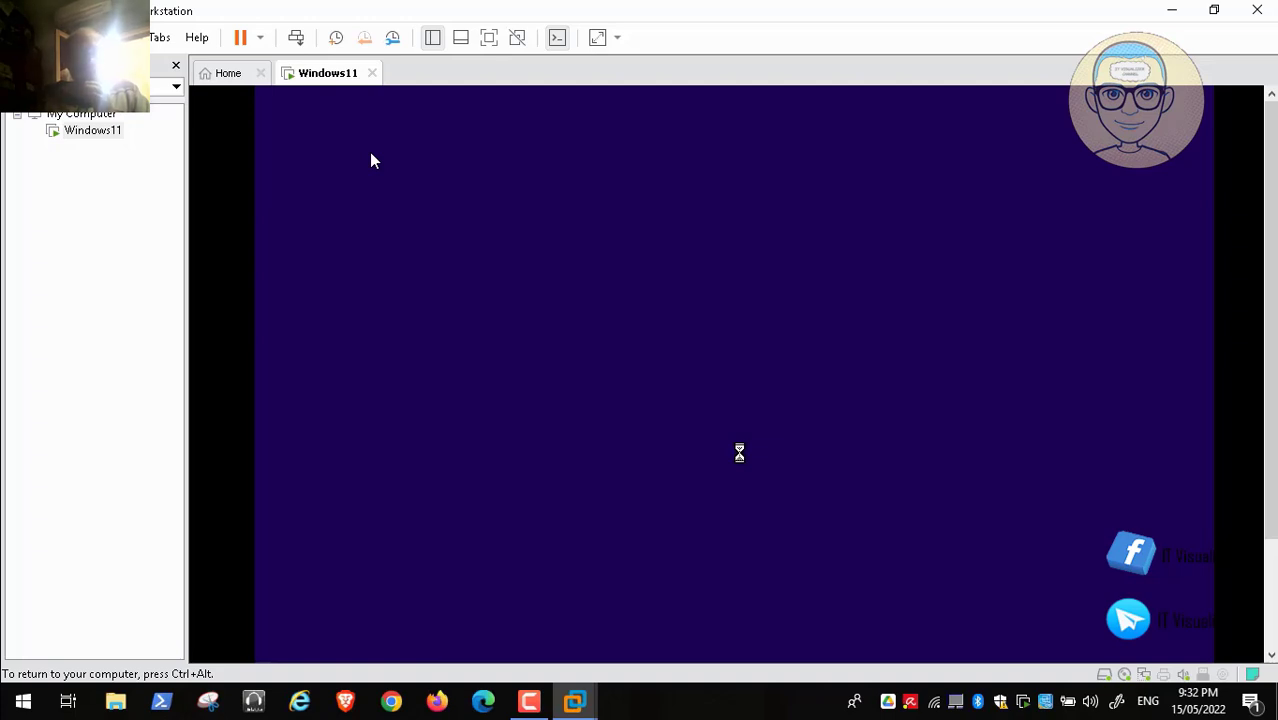
{"action": "key", "text": "ctrl+alt"}
{"action": "left_click", "coordinate": [529, 701]}
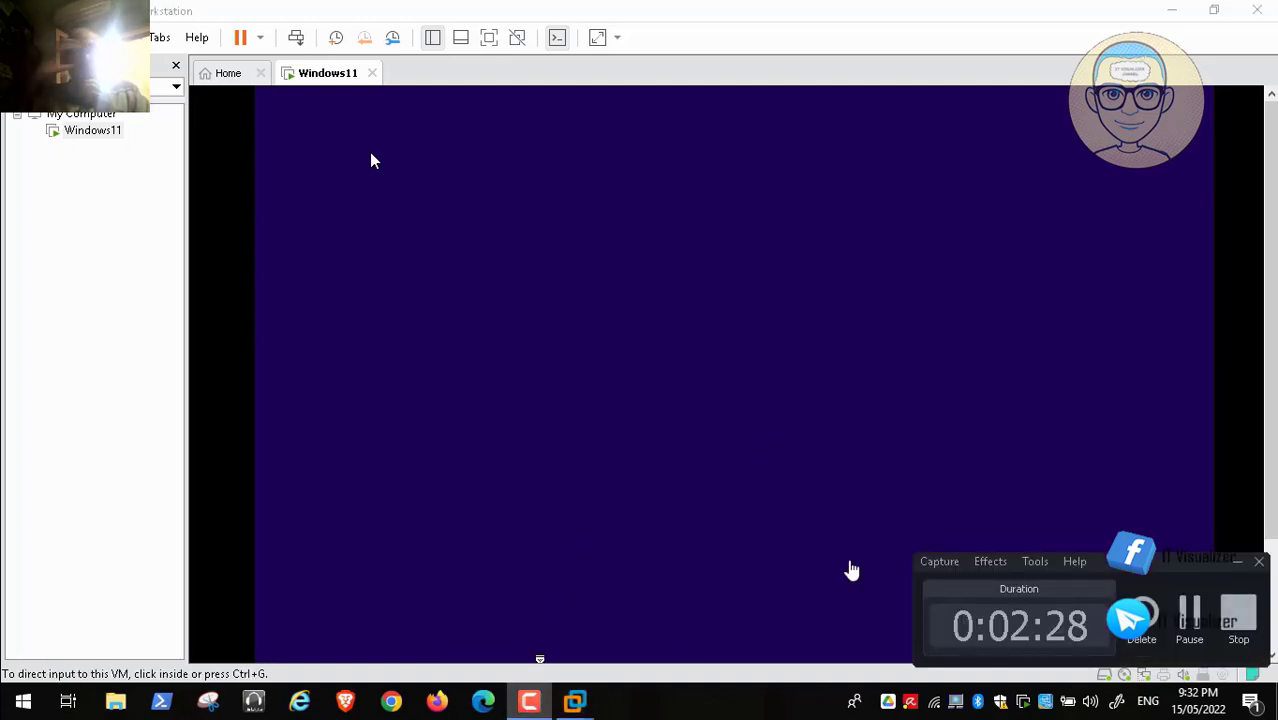
{"action": "left_click", "coordinate": [1191, 612]}
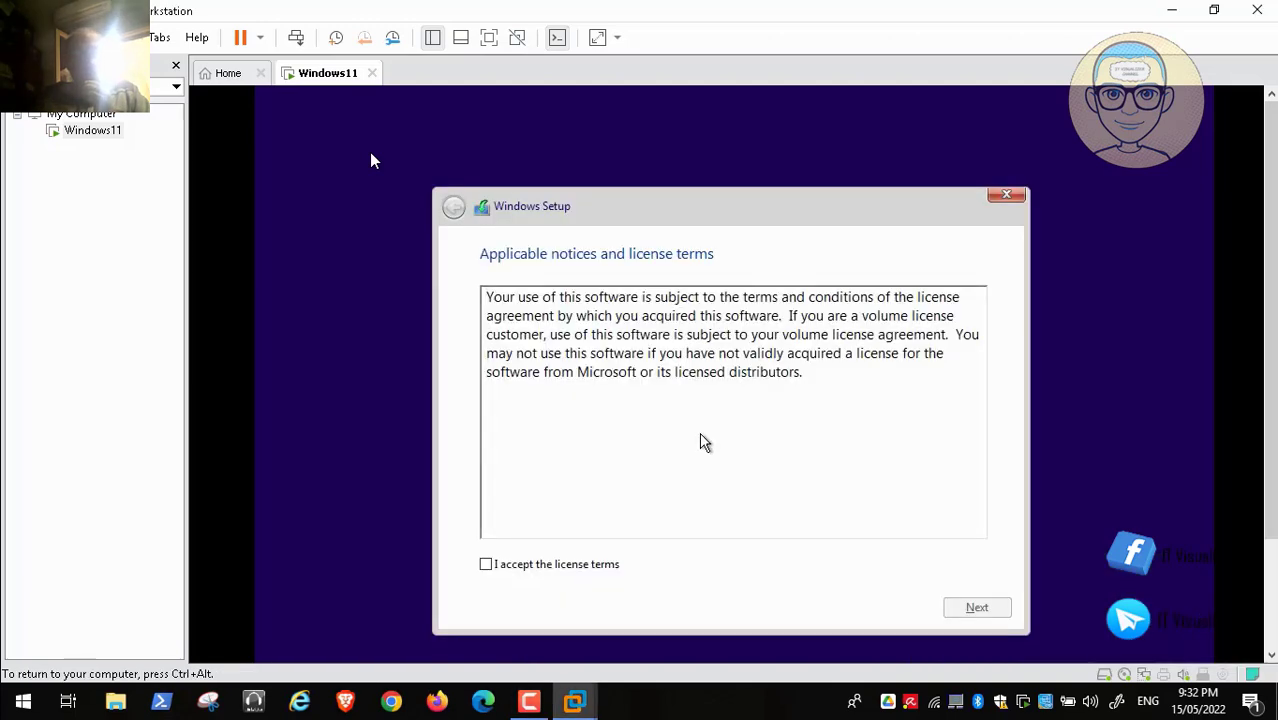
{"action": "left_click", "coordinate": [488, 566]}
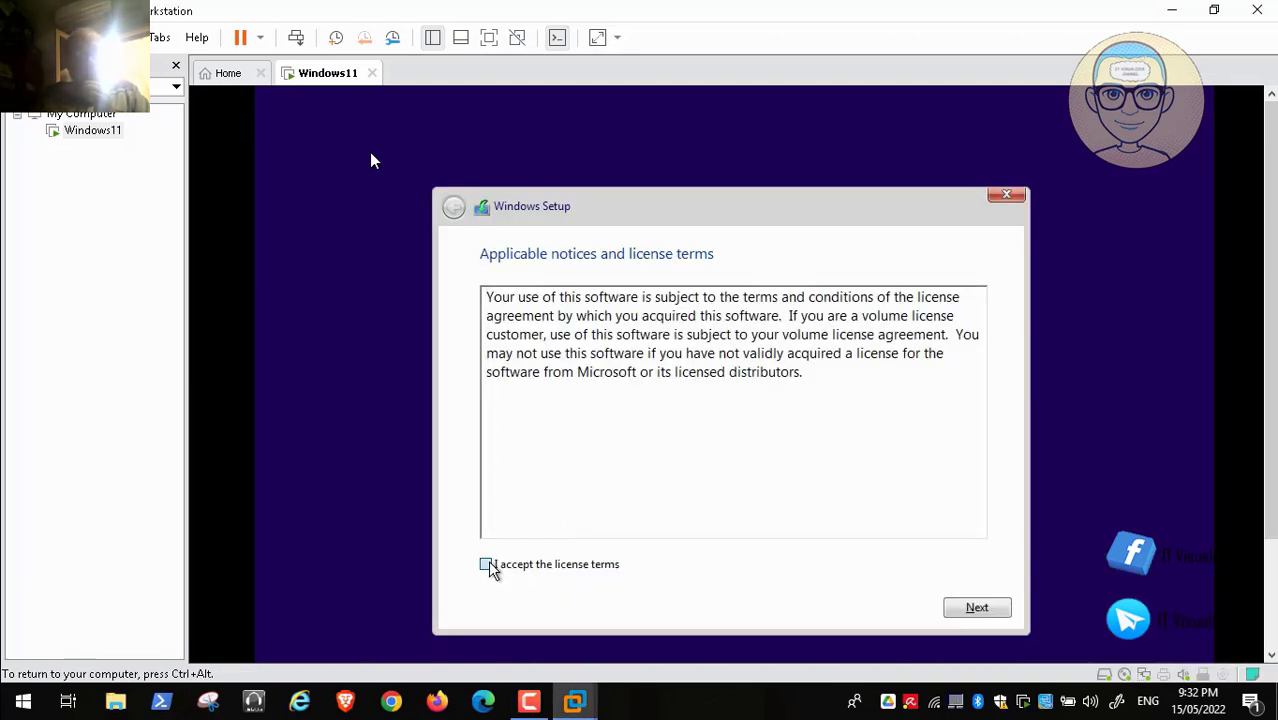
Step: Choose a custom install and create the 195.2 GB Windows partition on the 300 GB disk
{"action": "left_click", "coordinate": [980, 607]}
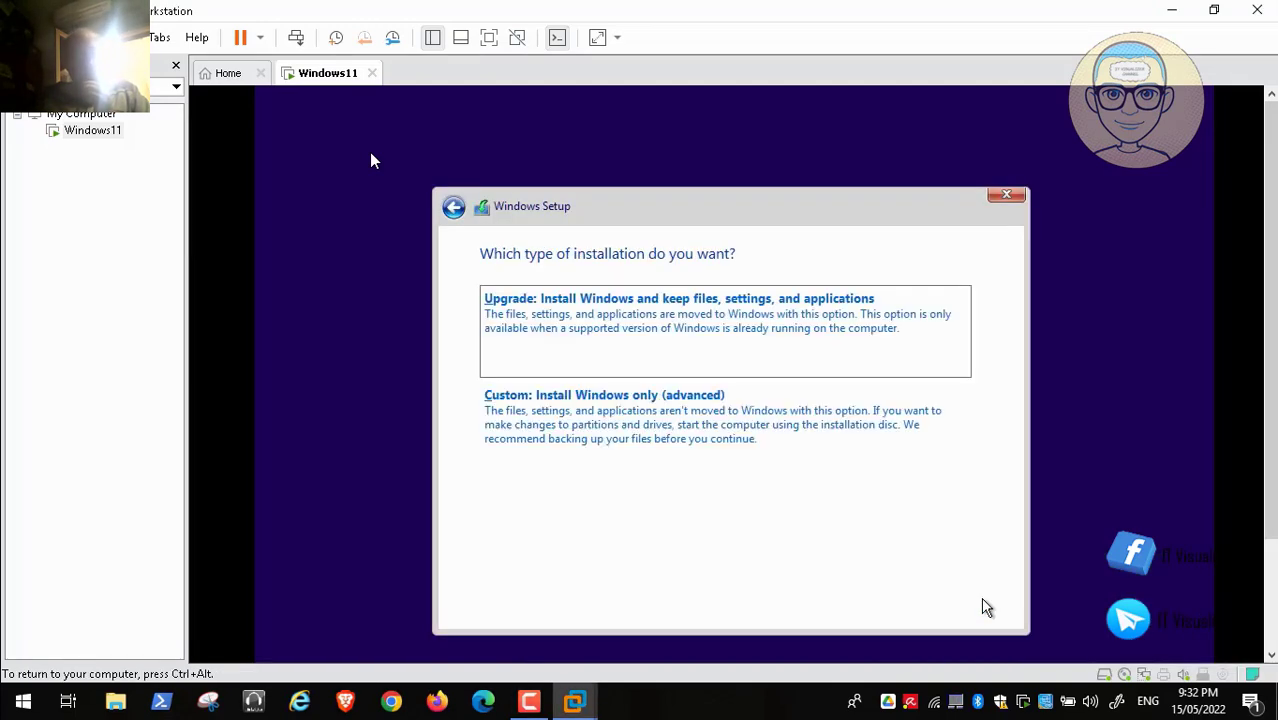
{"action": "left_click", "coordinate": [606, 400]}
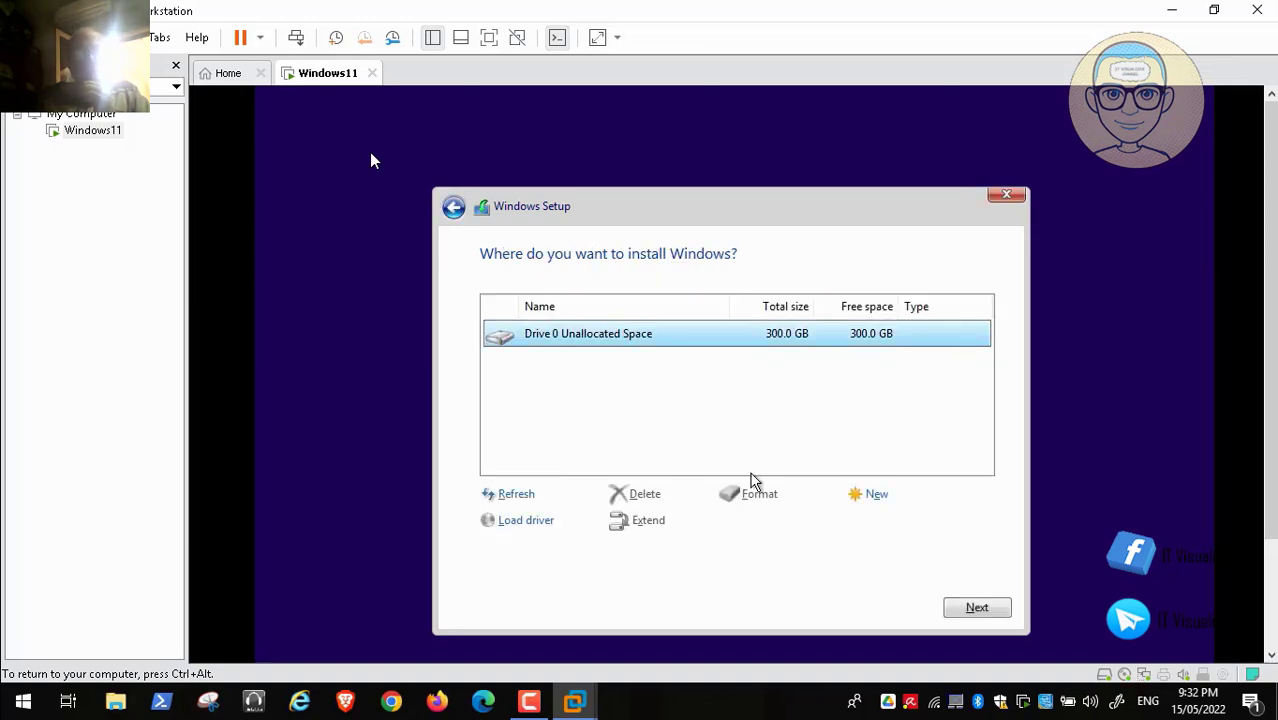
{"action": "left_click", "coordinate": [870, 494]}
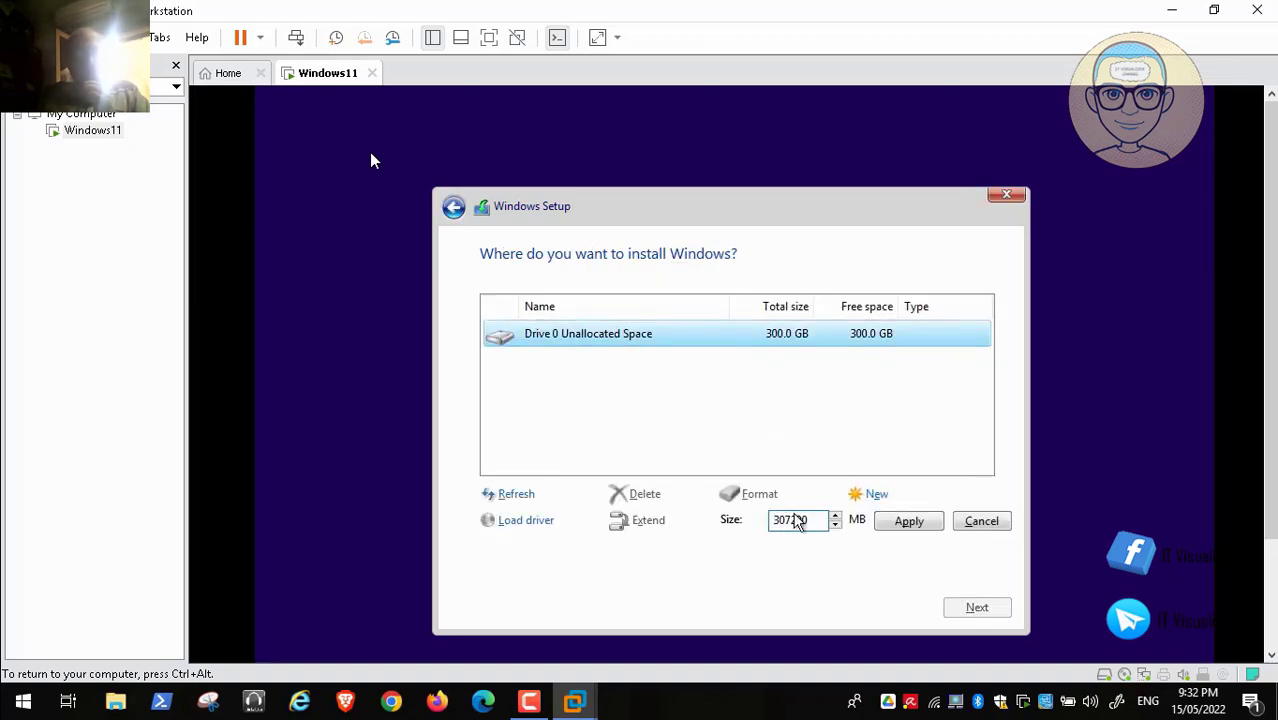
{"action": "left_click", "coordinate": [782, 522]}
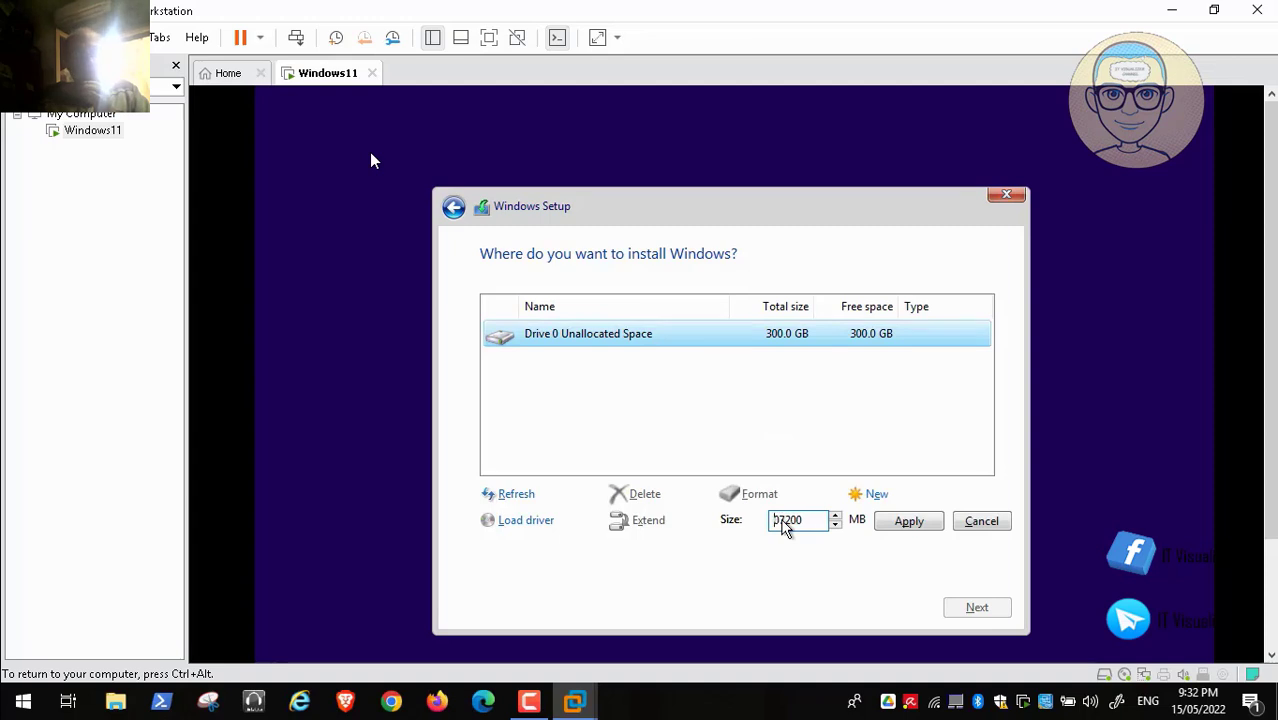
{"action": "key", "text": "BackSpace"}
{"action": "type", "text": "2"}
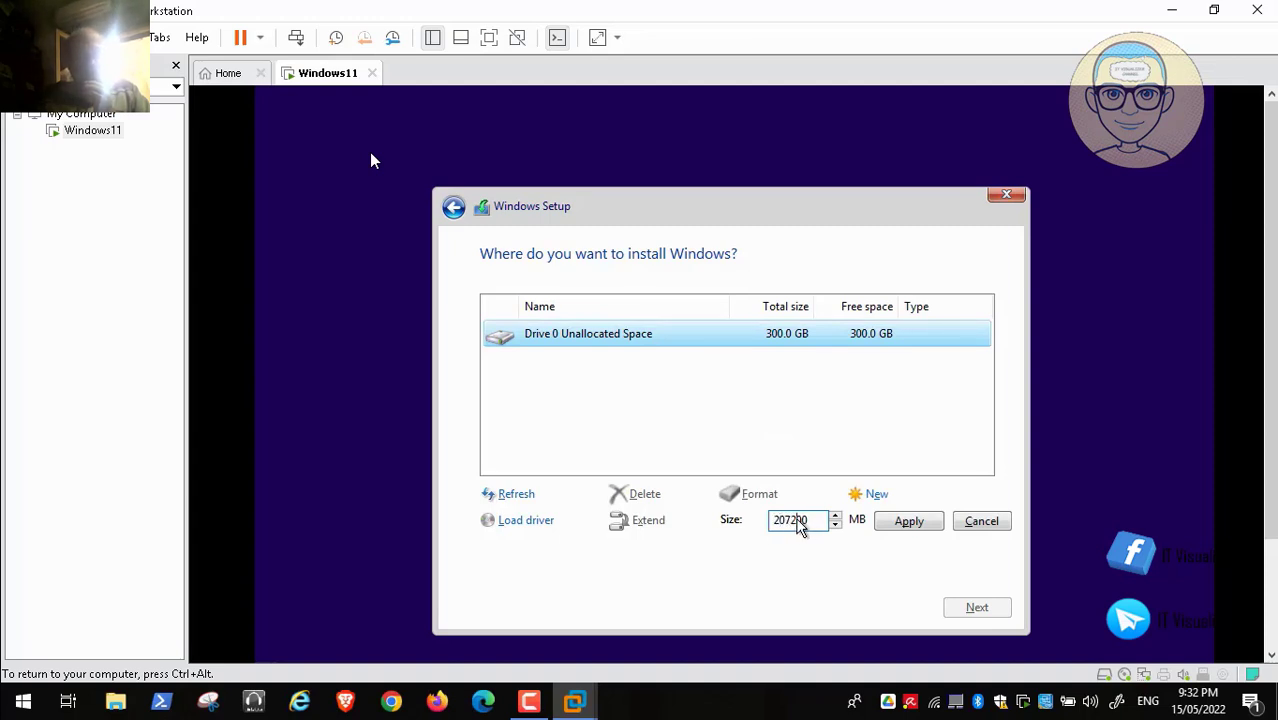
{"action": "key", "text": "BackSpace"}
{"action": "key", "text": "BackSpace"}
{"action": "type", "text": "000"}
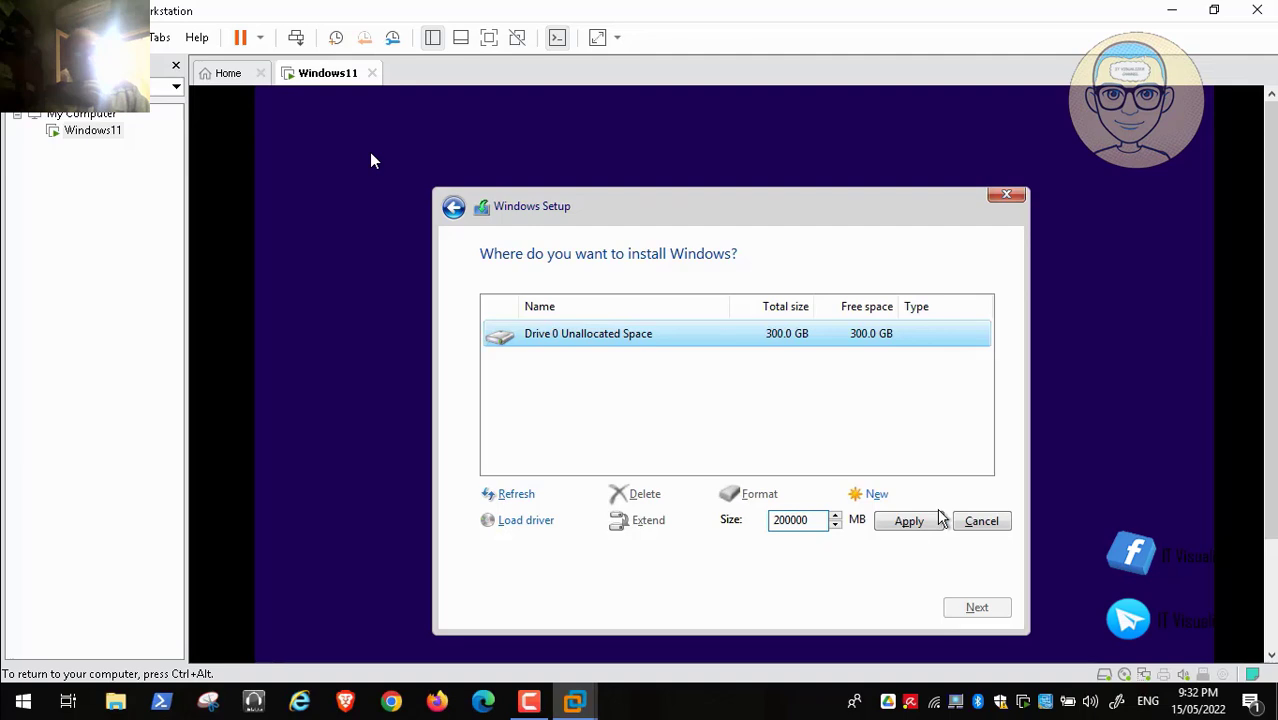
{"action": "left_click", "coordinate": [932, 522]}
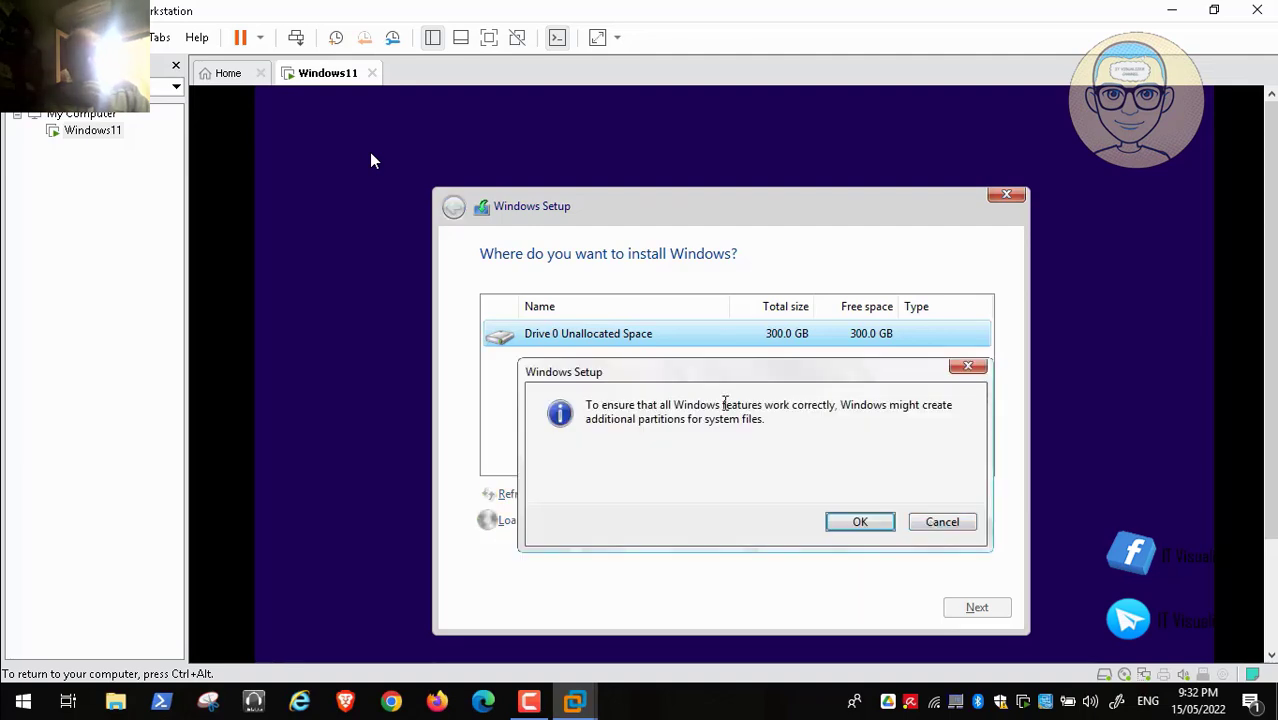
{"action": "left_click", "coordinate": [857, 529]}
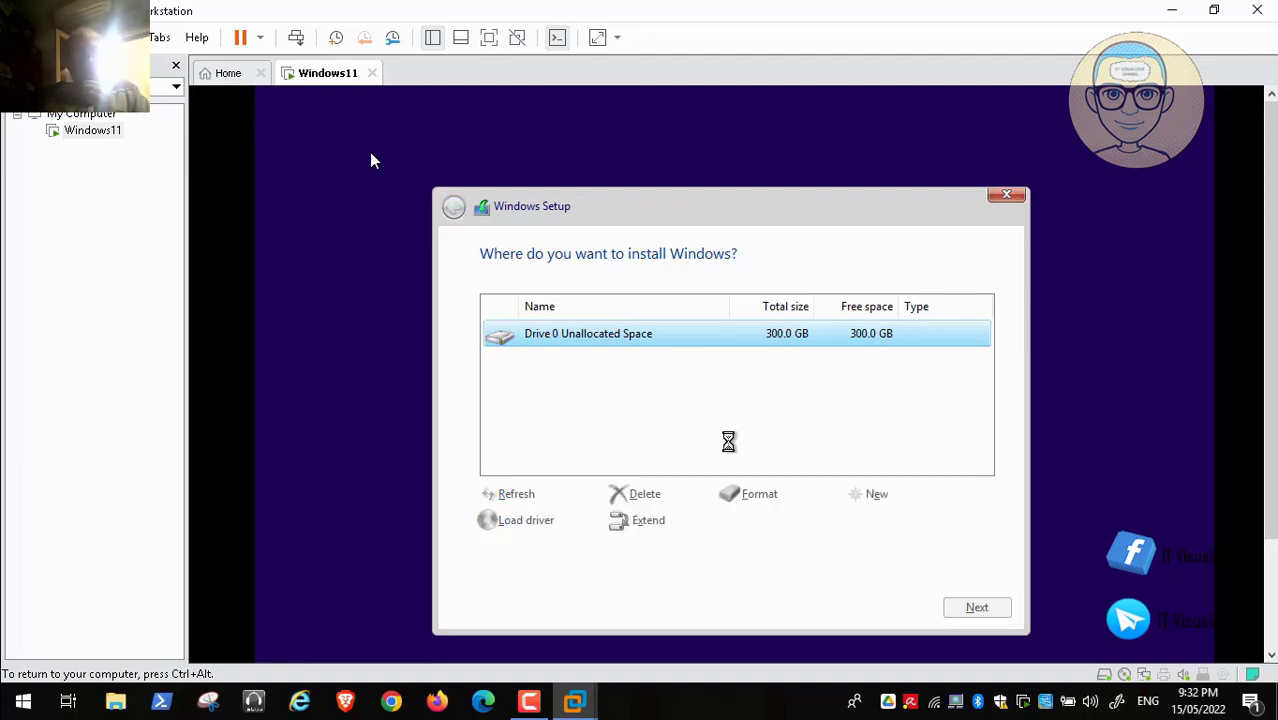
Step: Create and format a 104.7 GB Partition 4, then install Windows on Partition 3
{"action": "left_click", "coordinate": [645, 430]}
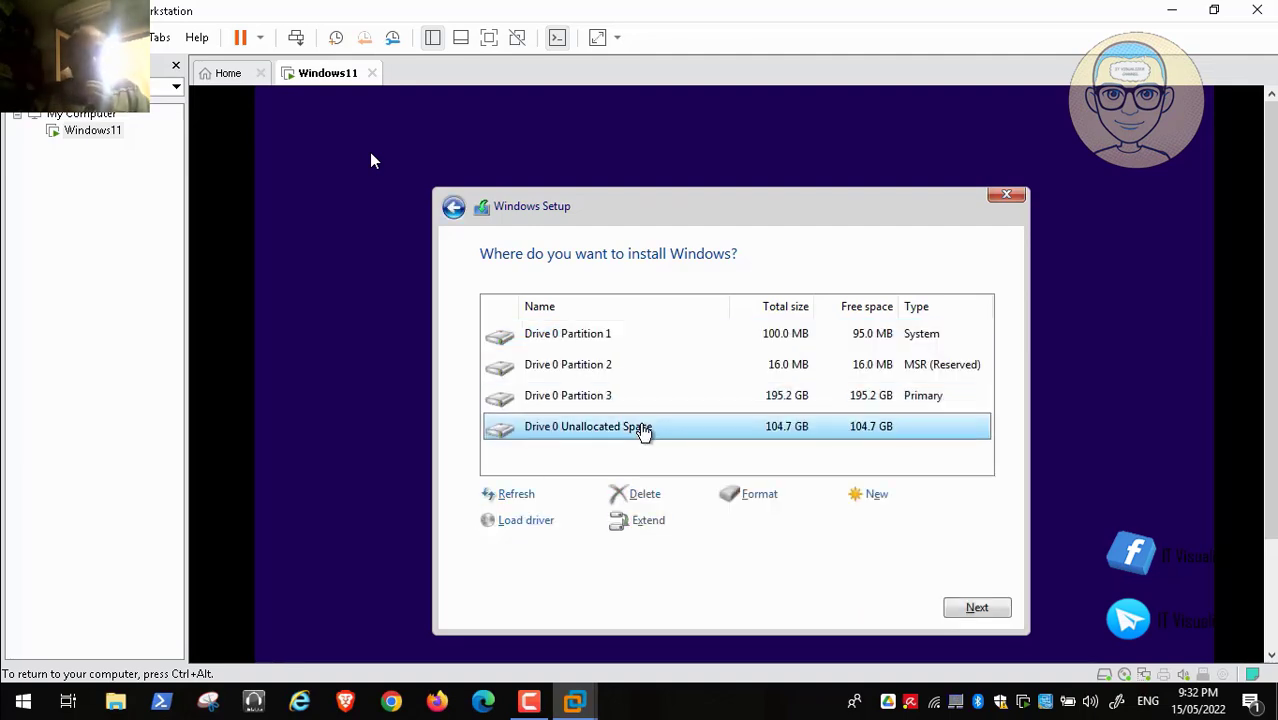
{"action": "left_click", "coordinate": [886, 502]}
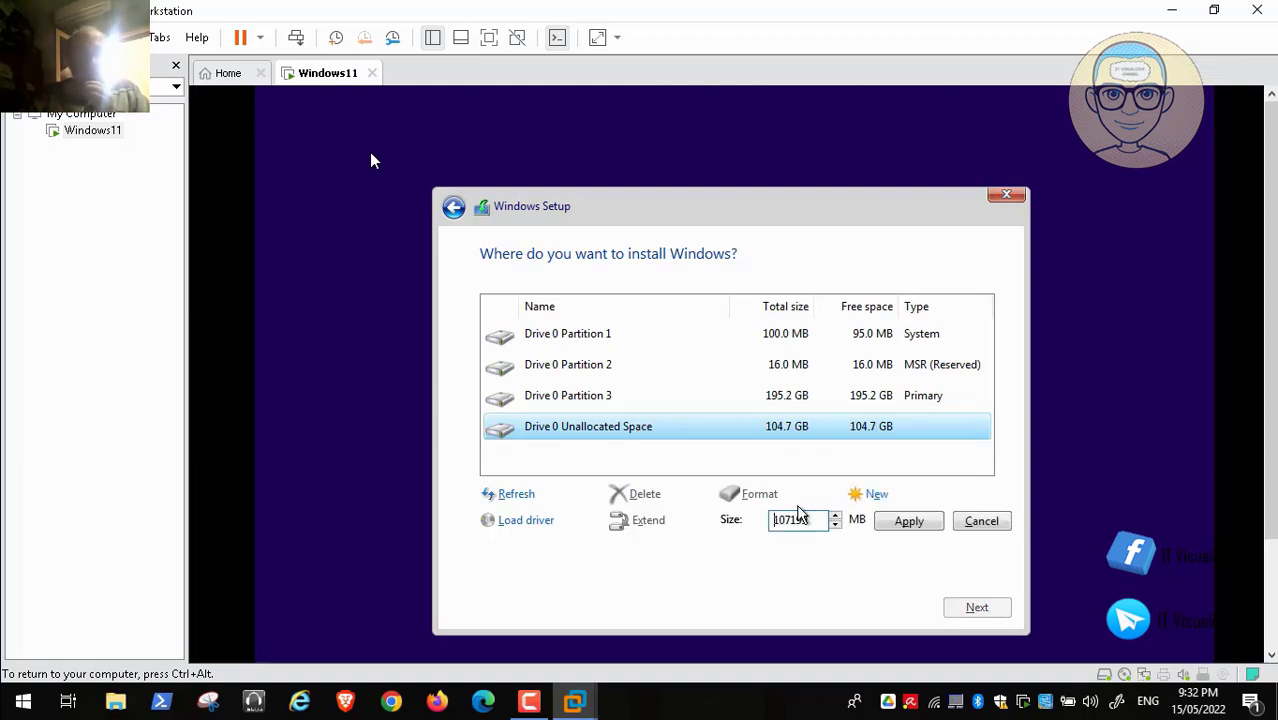
{"action": "left_click", "coordinate": [905, 519]}
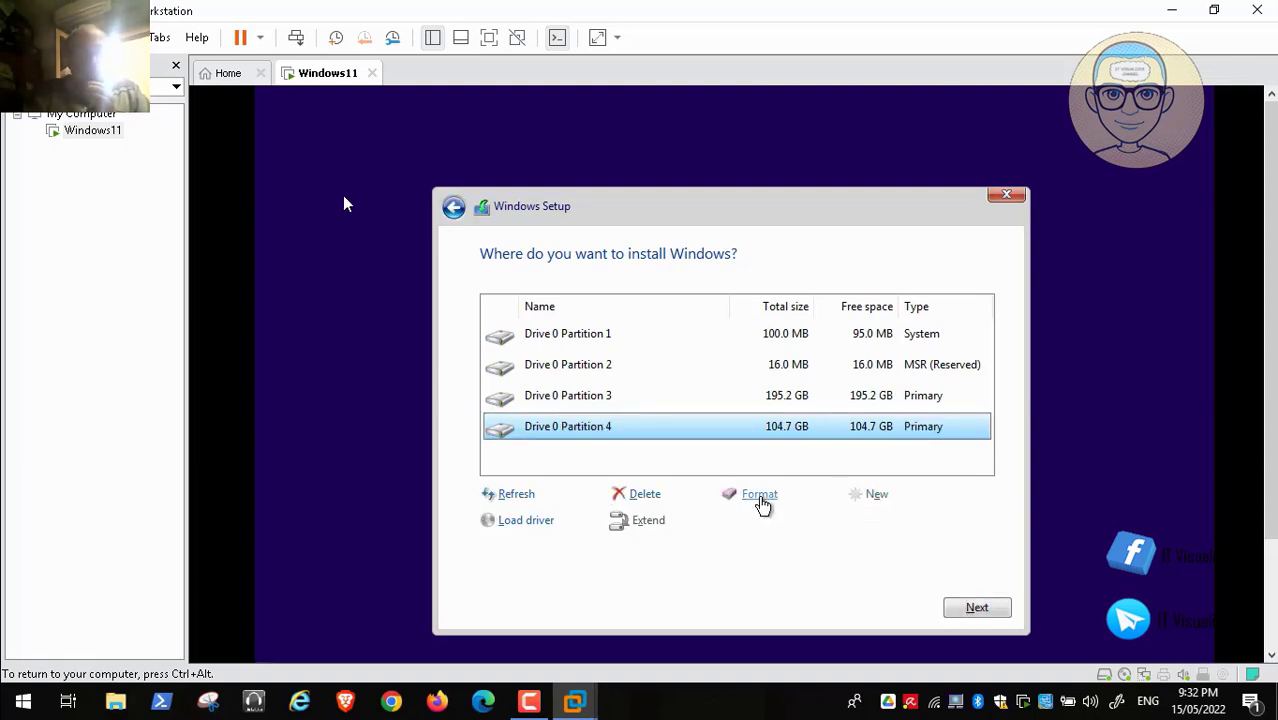
{"action": "left_click", "coordinate": [757, 496]}
{"action": "left_click", "coordinate": [856, 522]}
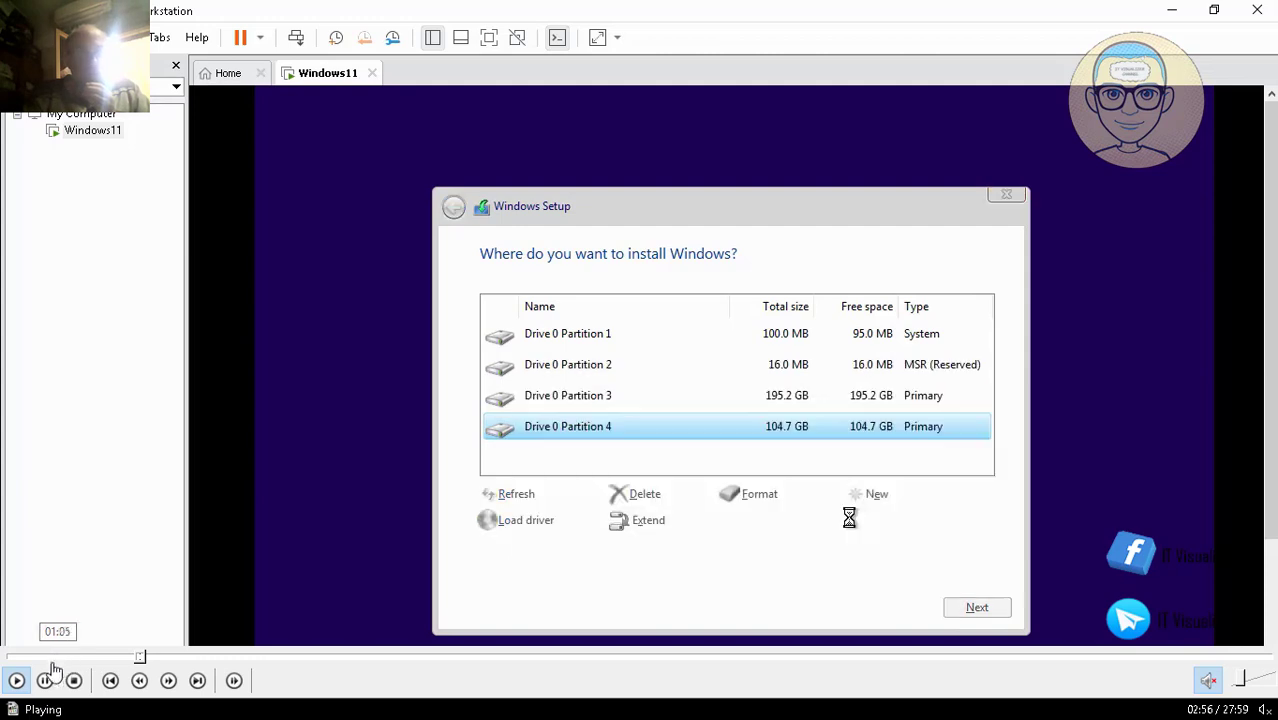
{"action": "left_click", "coordinate": [45, 680]}
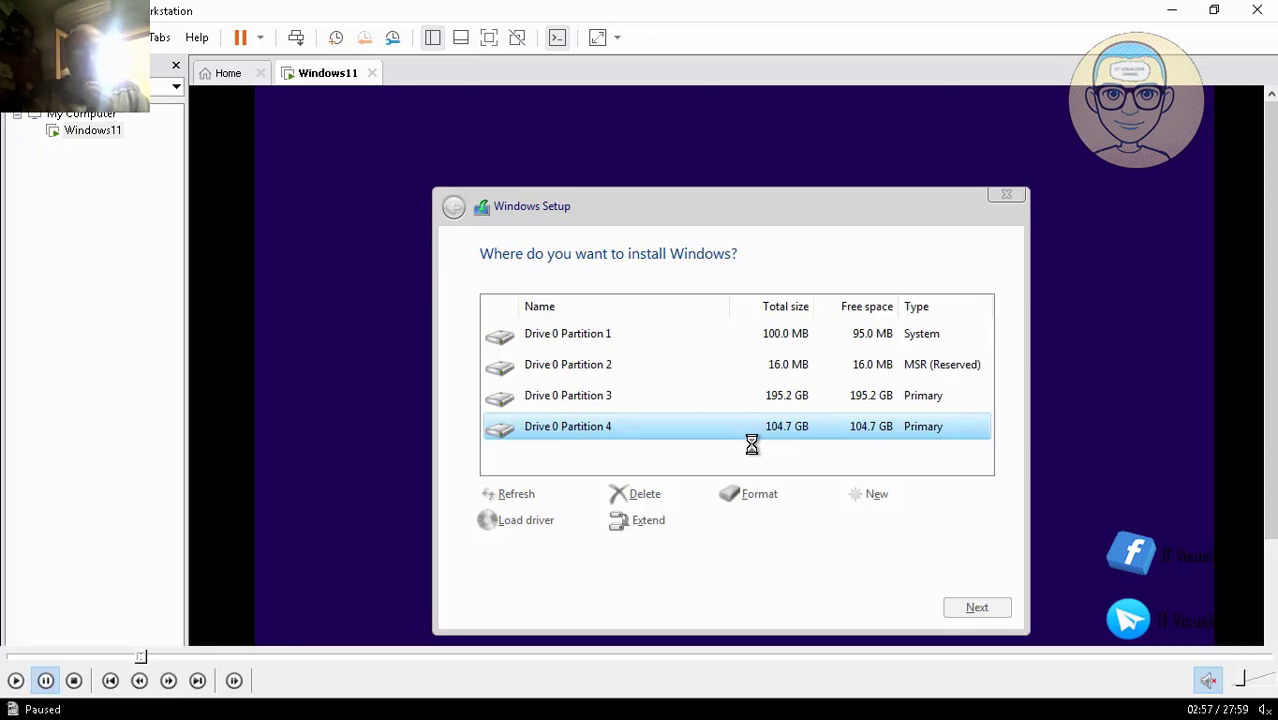
{"action": "left_click", "coordinate": [668, 402]}
{"action": "left_click", "coordinate": [977, 609]}
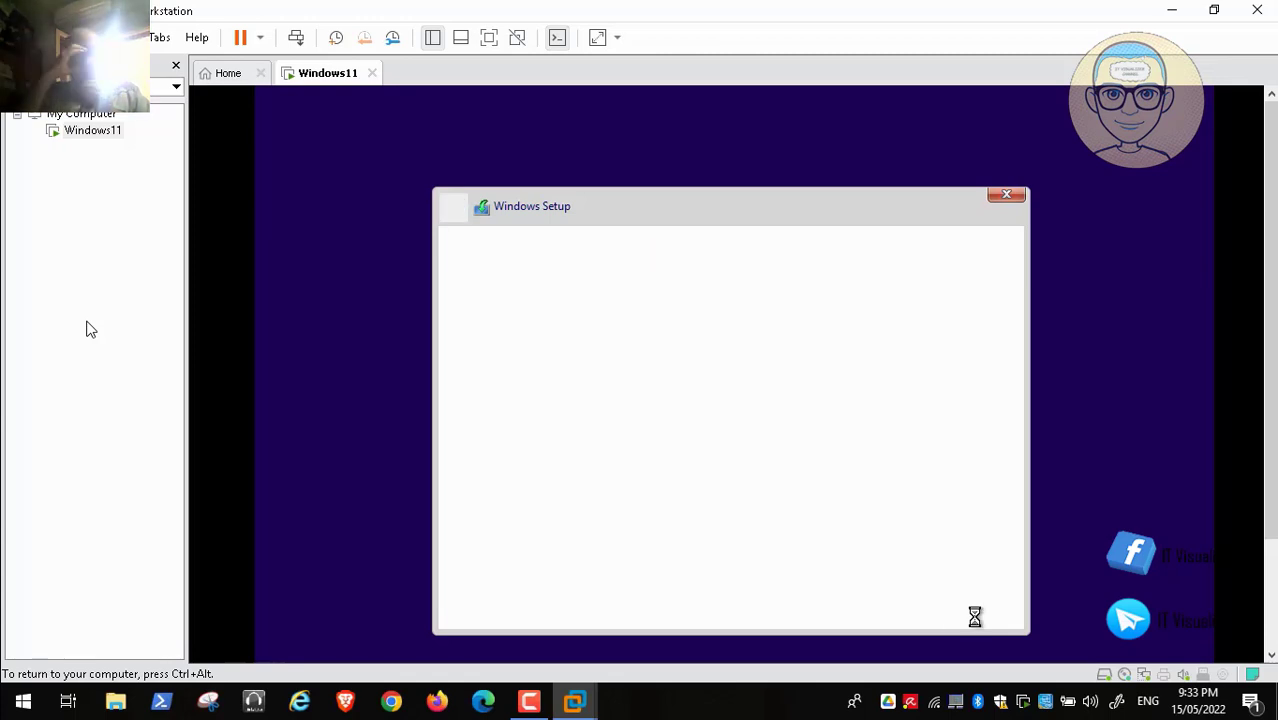
Step: Pause the screen recording and choose Restart now so Windows setup reboots the VM
{"action": "left_click", "coordinate": [533, 703]}
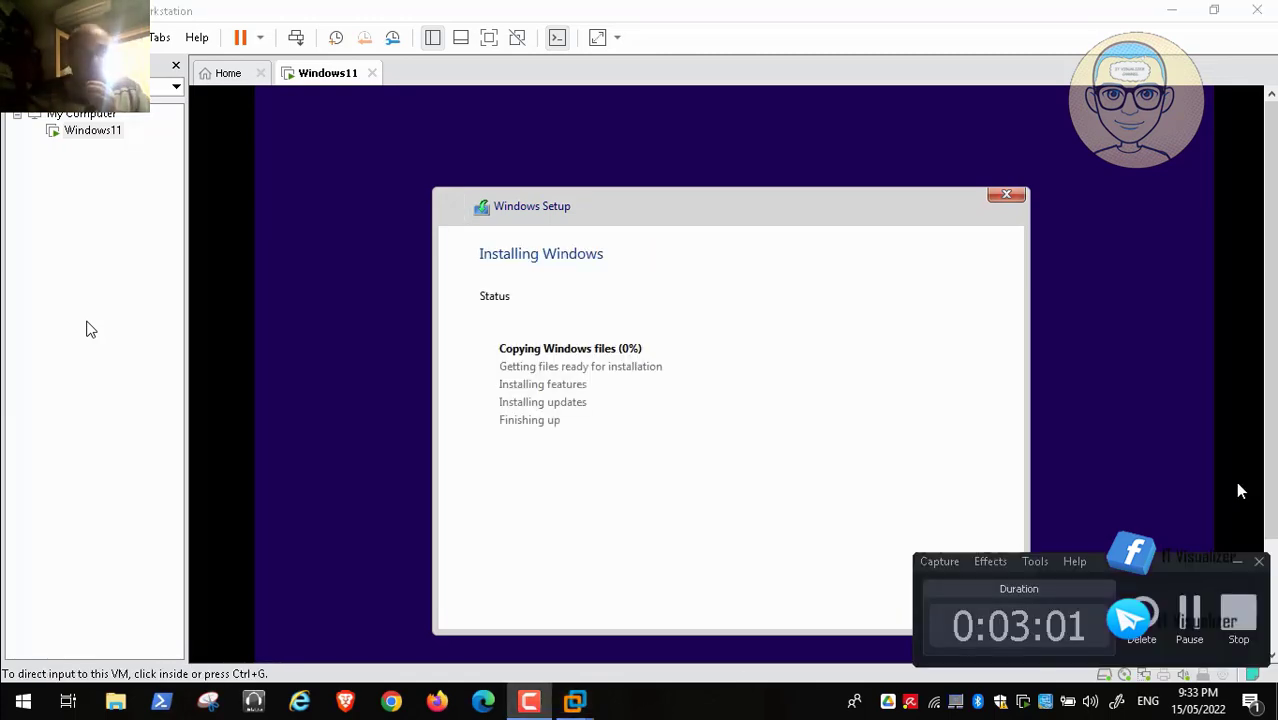
{"action": "left_click", "coordinate": [1190, 608]}
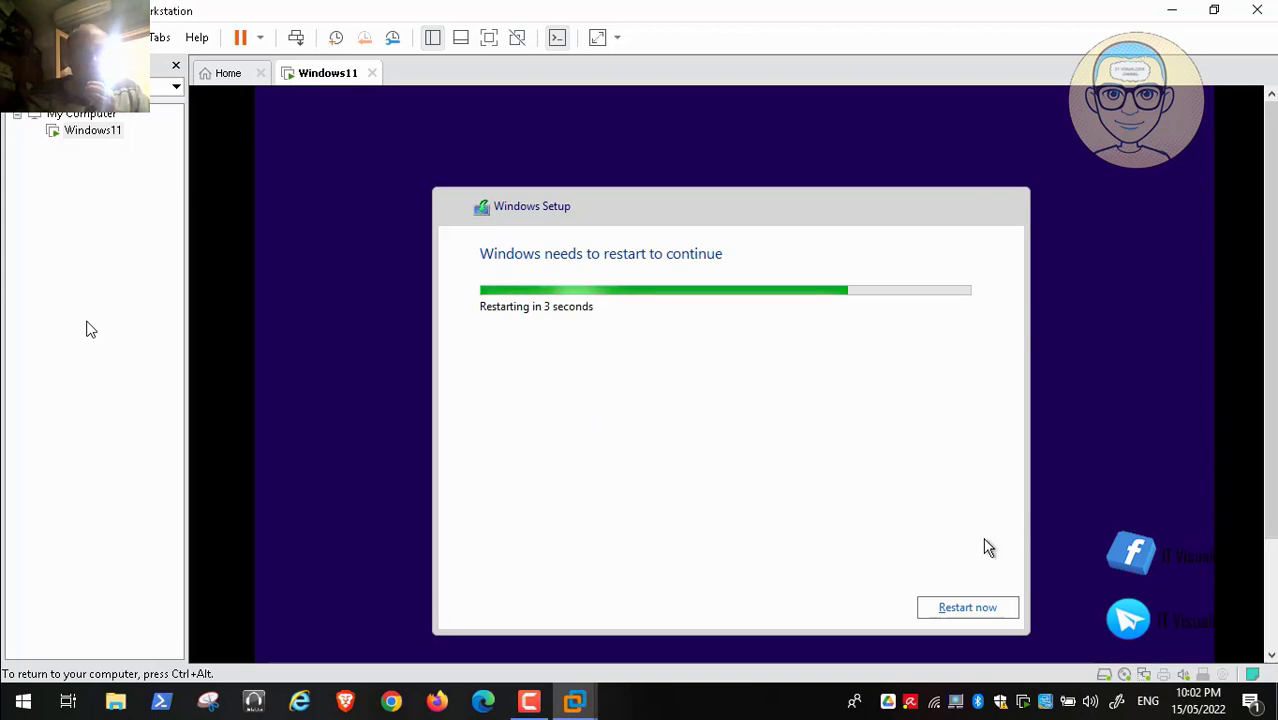
{"action": "left_click", "coordinate": [967, 607]}
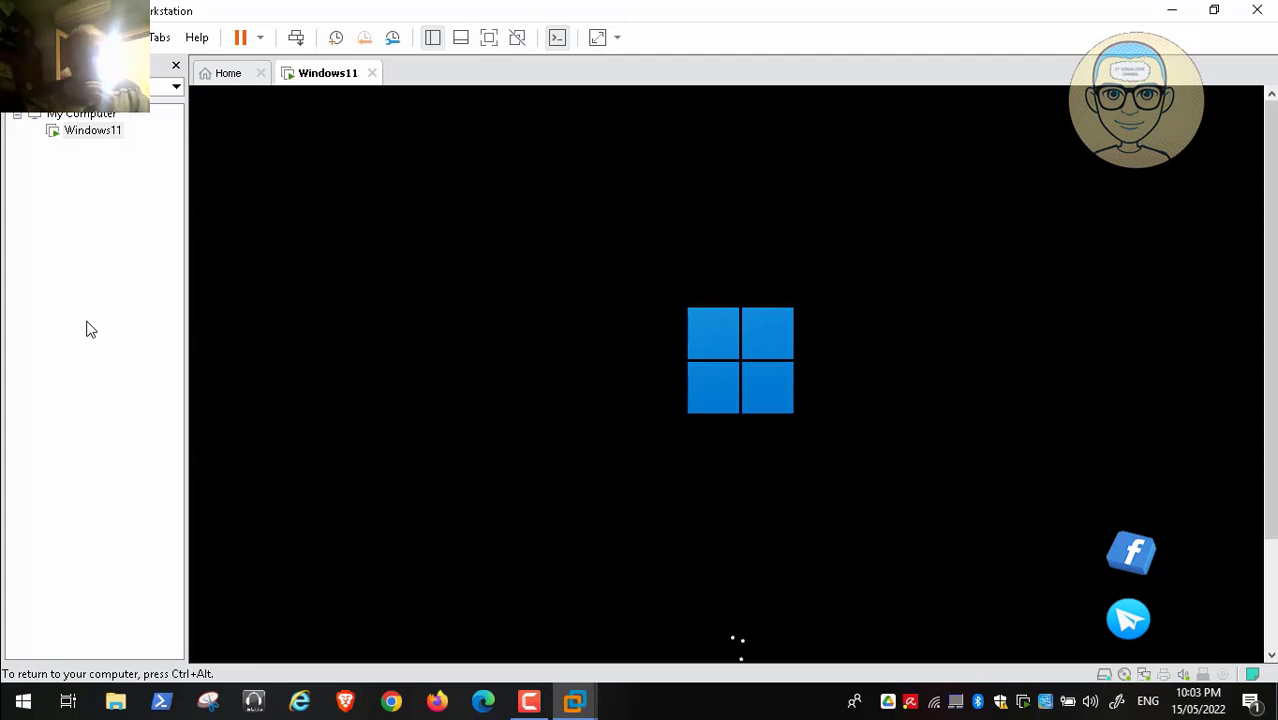
Step: Resume the screen recording and toggle VM input with Ctrl+Alt while it boots to sign-in
{"action": "key", "text": "ctrl+alt"}
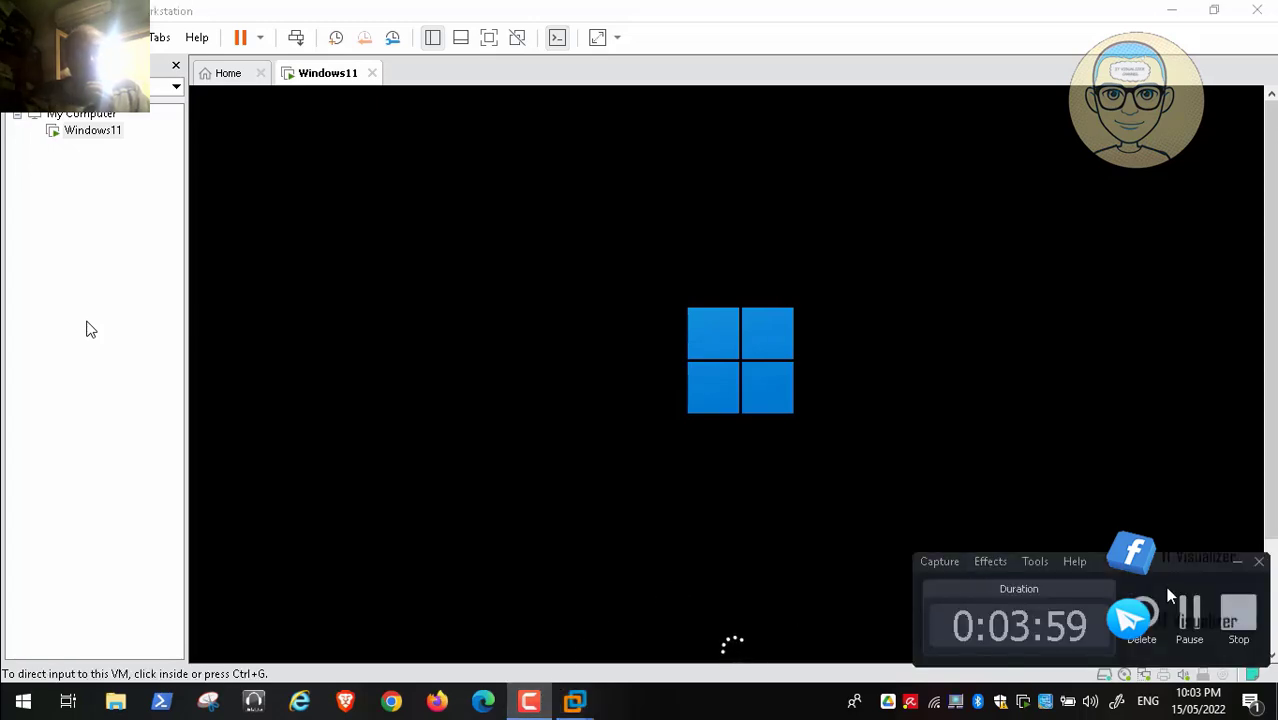
{"action": "left_click", "coordinate": [1199, 625]}
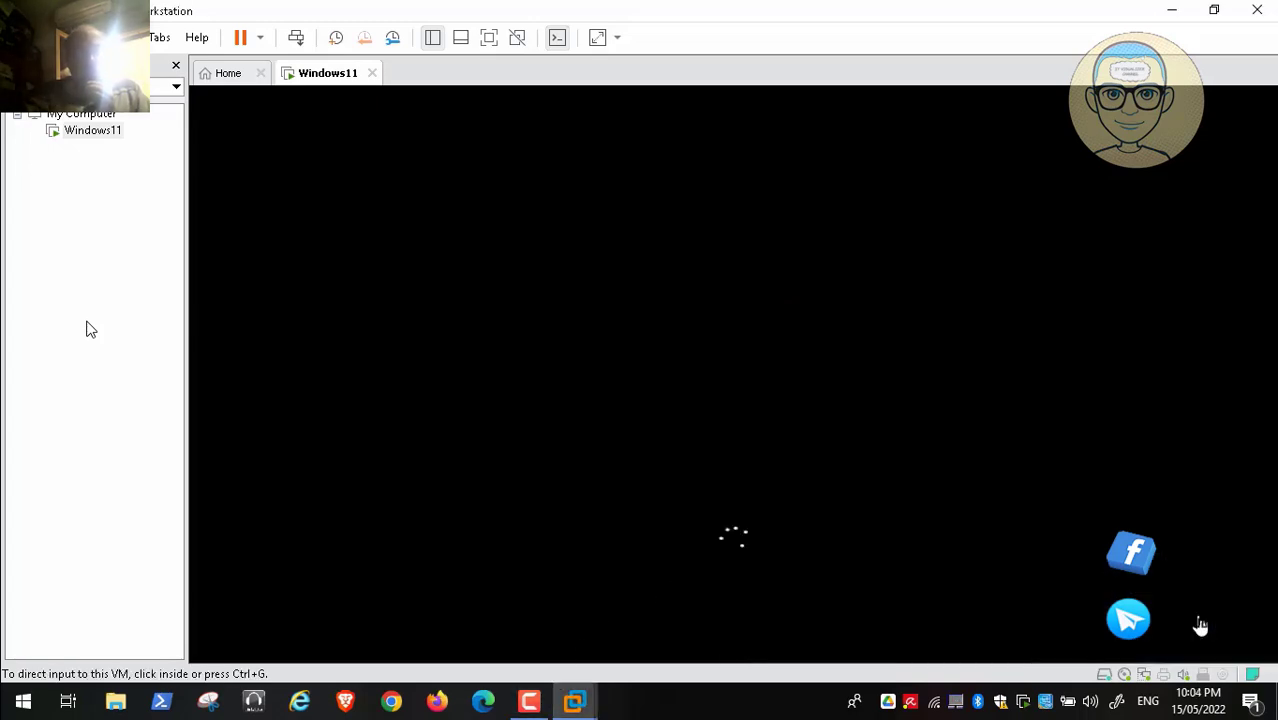
{"action": "left_click", "coordinate": [1199, 625]}
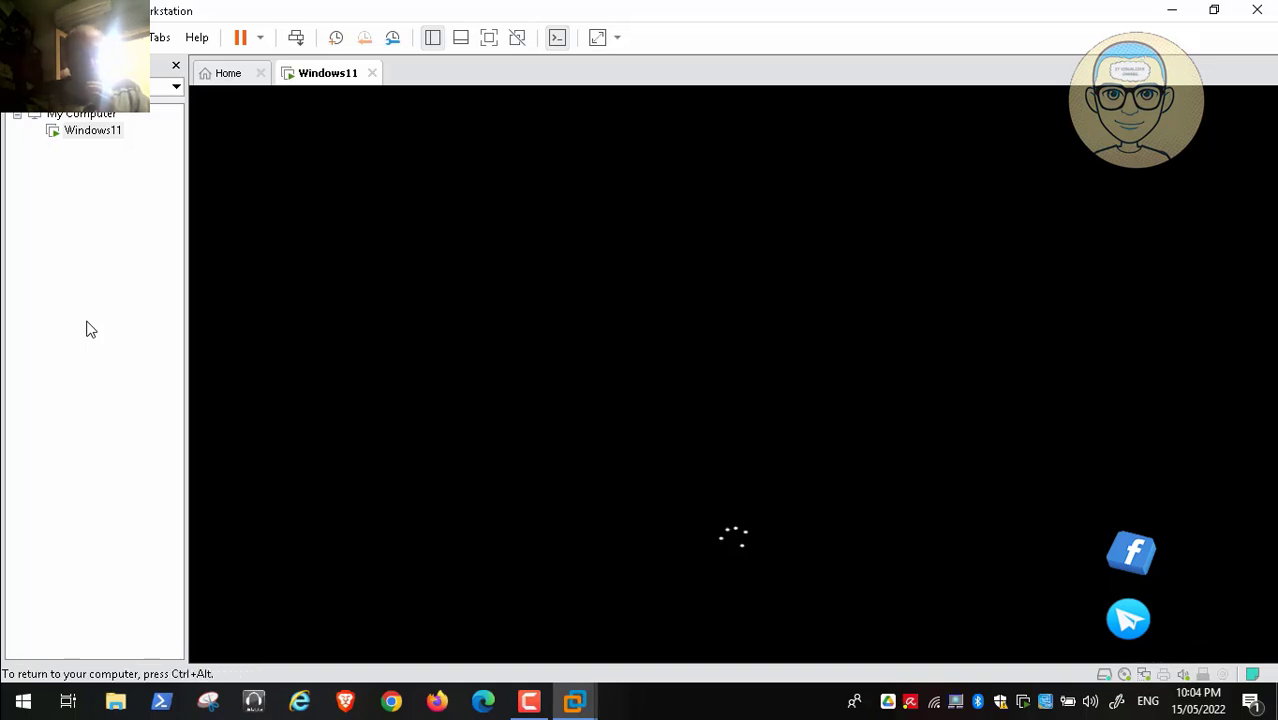
{"action": "key", "text": "ctrl+alt"}
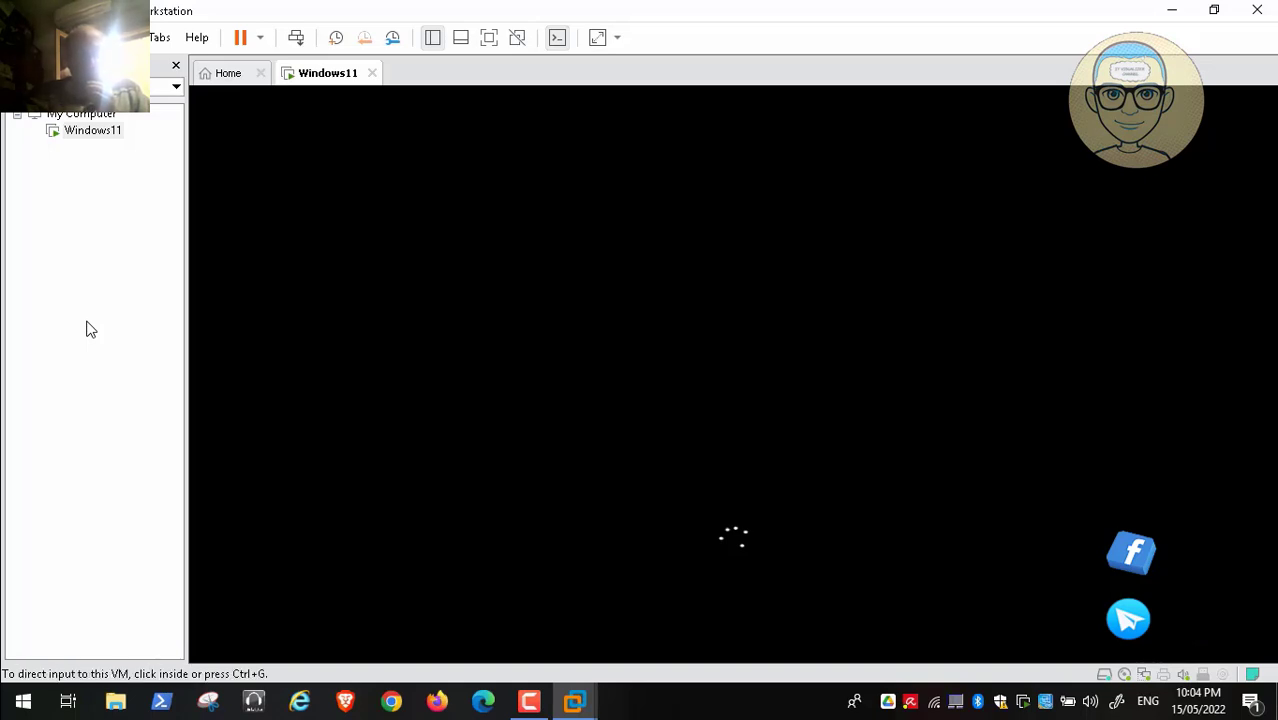
{"action": "left_click", "coordinate": [529, 701]}
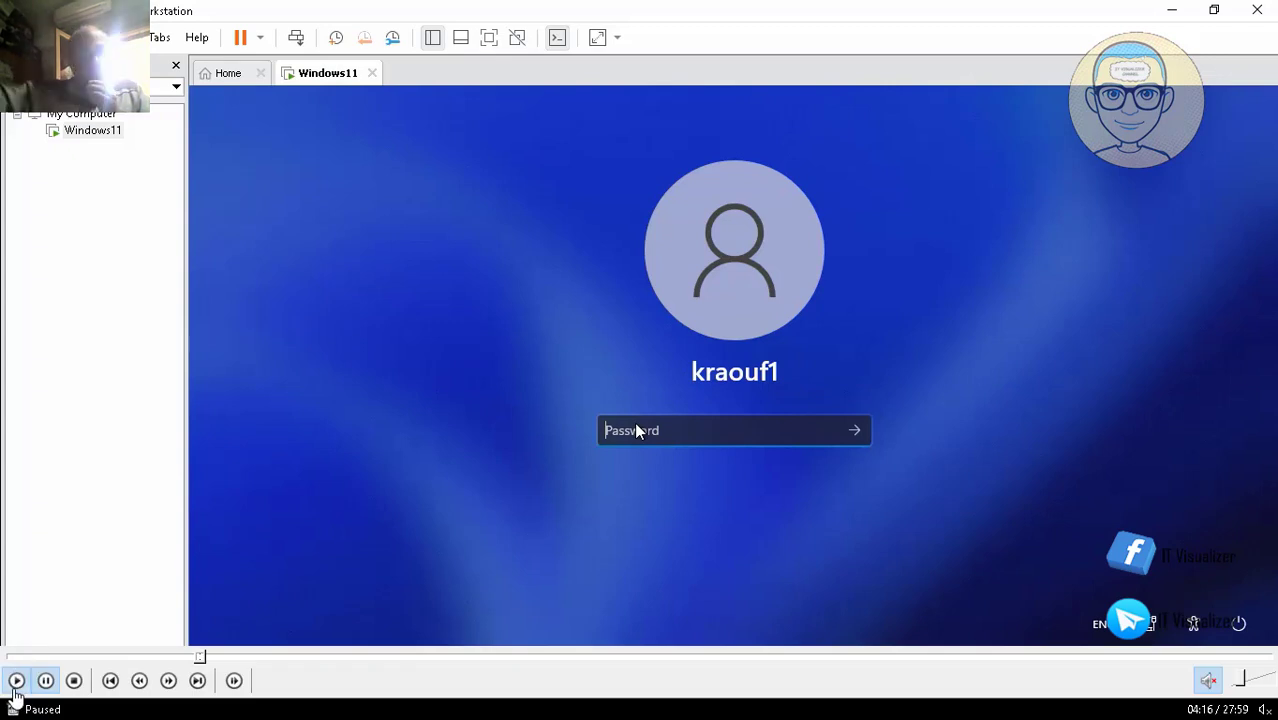
Step: Enter the account password to sign in to Windows 11, then pause the screen recording
{"action": "type", "text": "a"}
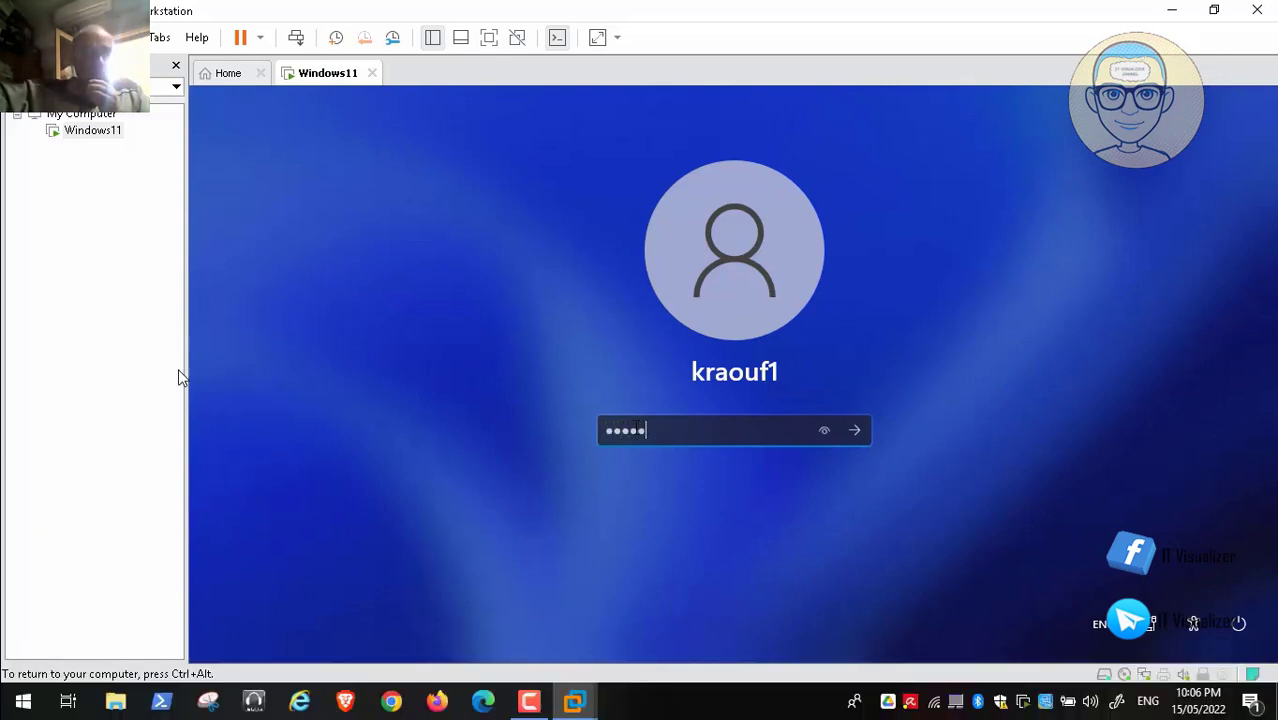
{"action": "type", "text": "aaaaa"}
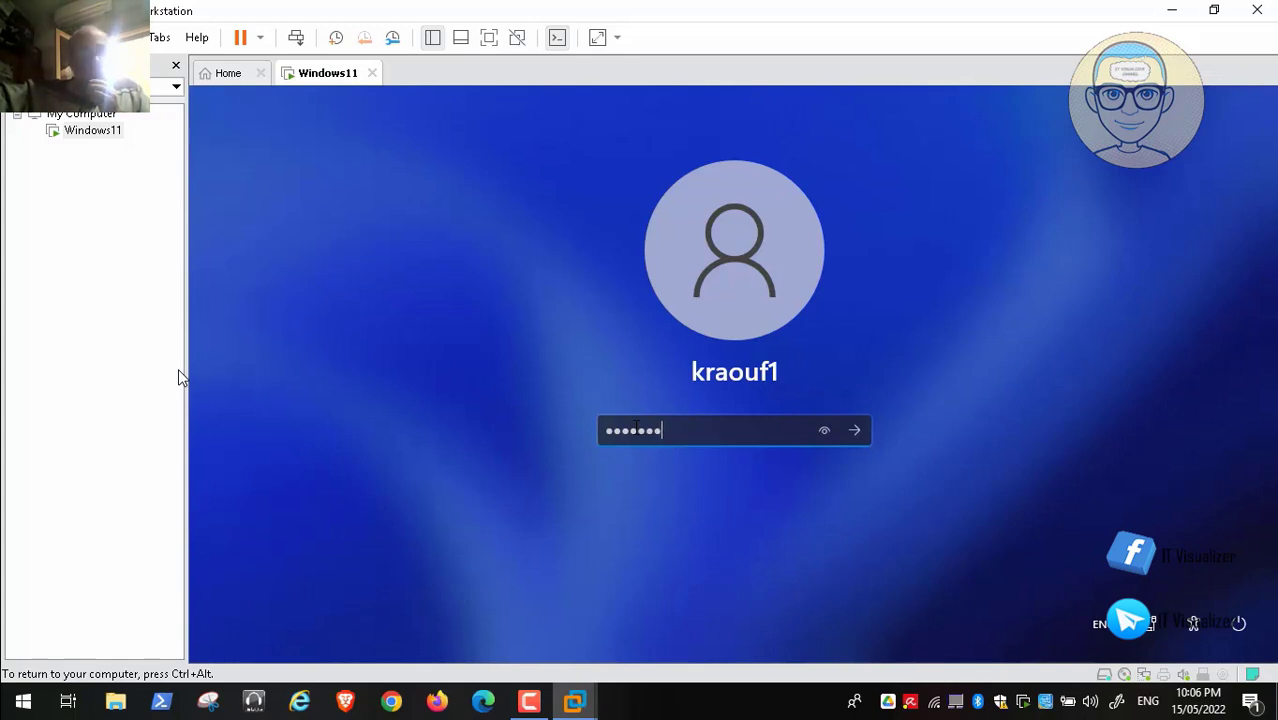
{"action": "type", "text": "aaaa"}
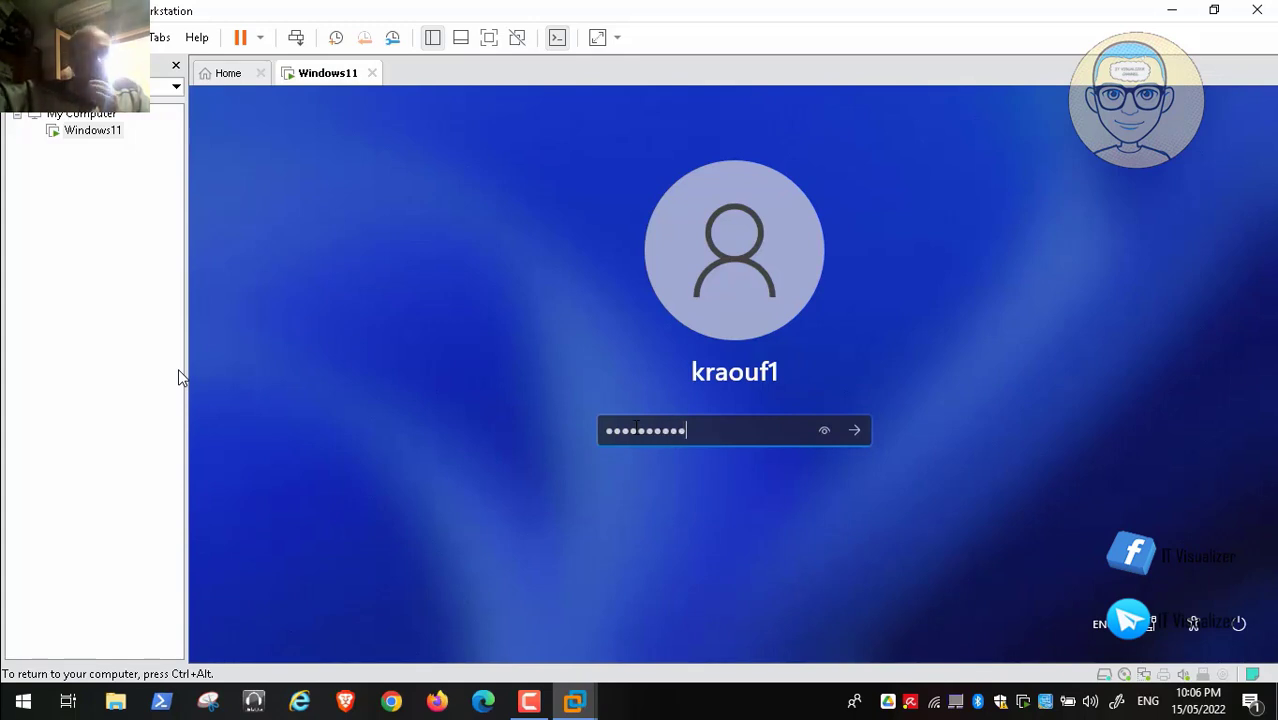
{"action": "key", "text": "Return"}
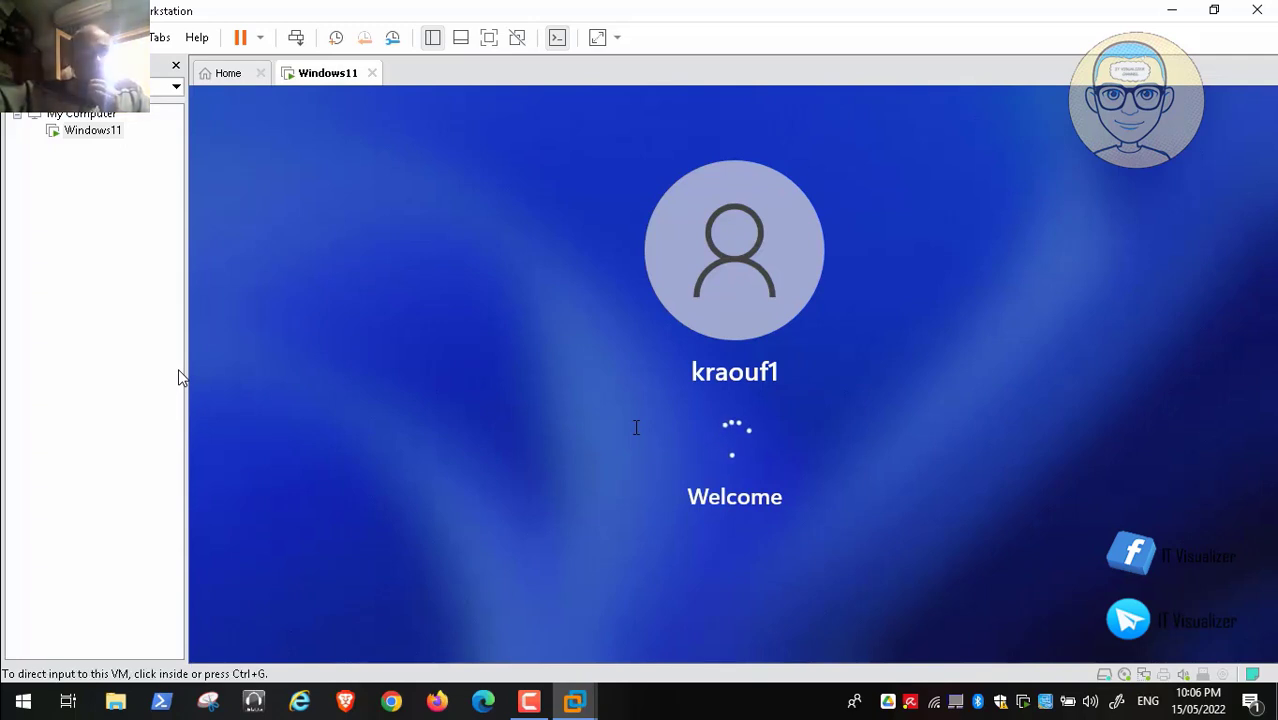
{"action": "left_click", "coordinate": [530, 704]}
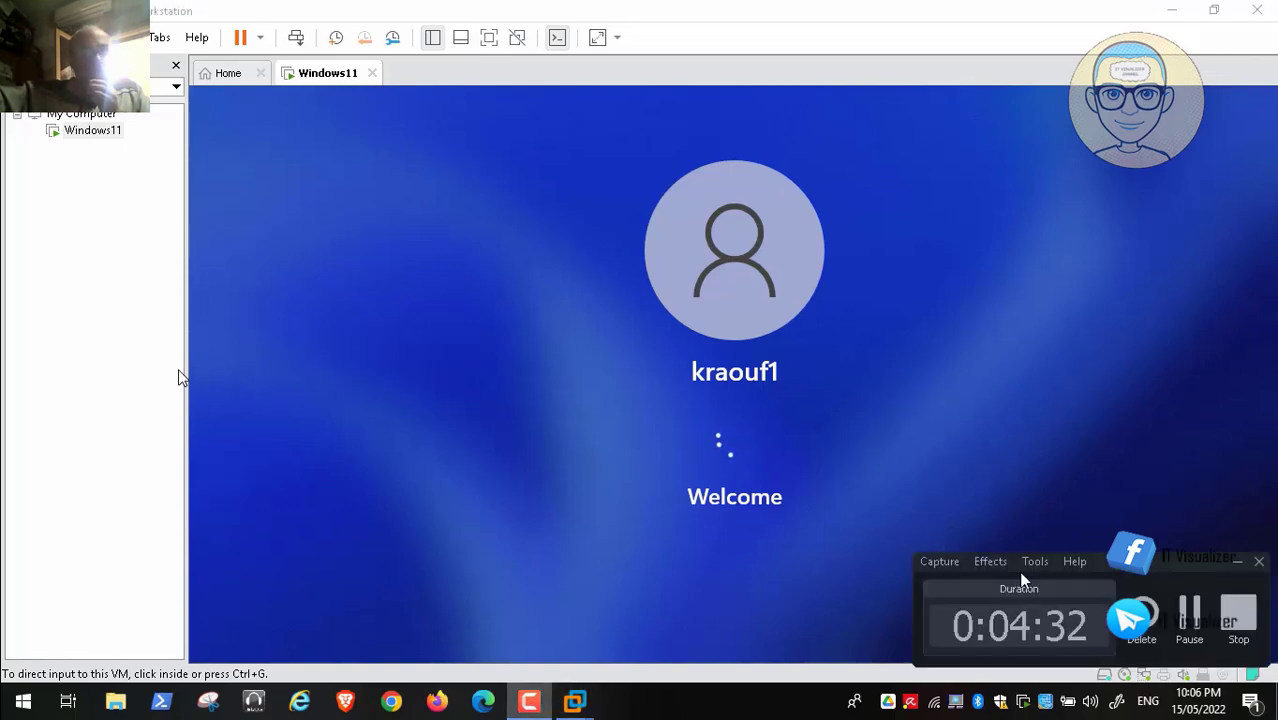
{"action": "left_click", "coordinate": [1190, 615]}
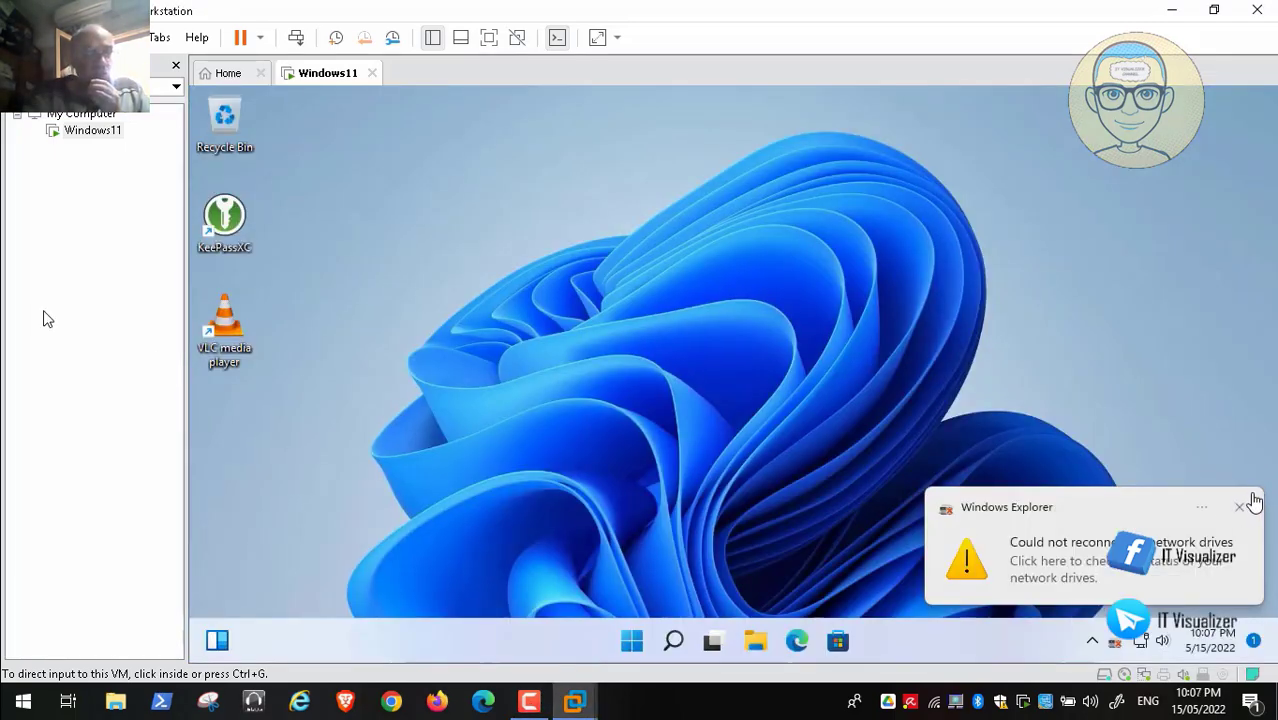
Step: Dismiss the 'Could not reconnect network drives' warning inside the VM
{"action": "left_click", "coordinate": [210, 314]}
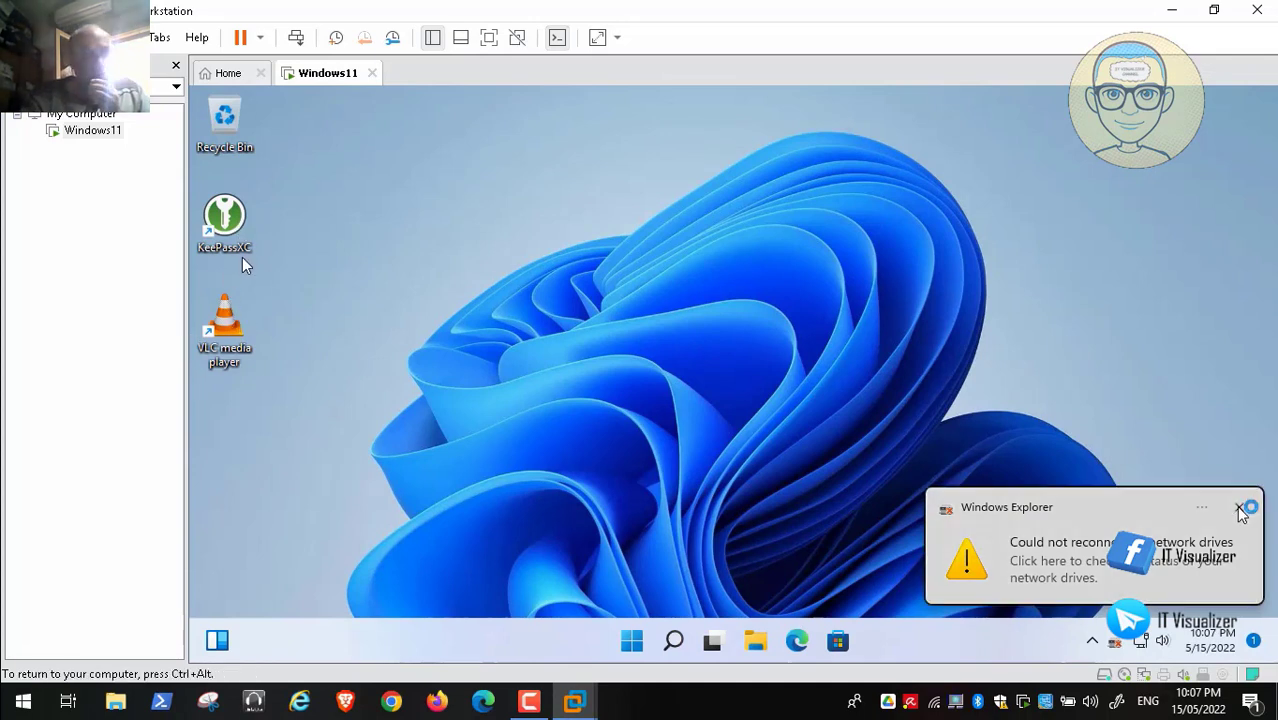
{"action": "left_click", "coordinate": [1240, 510]}
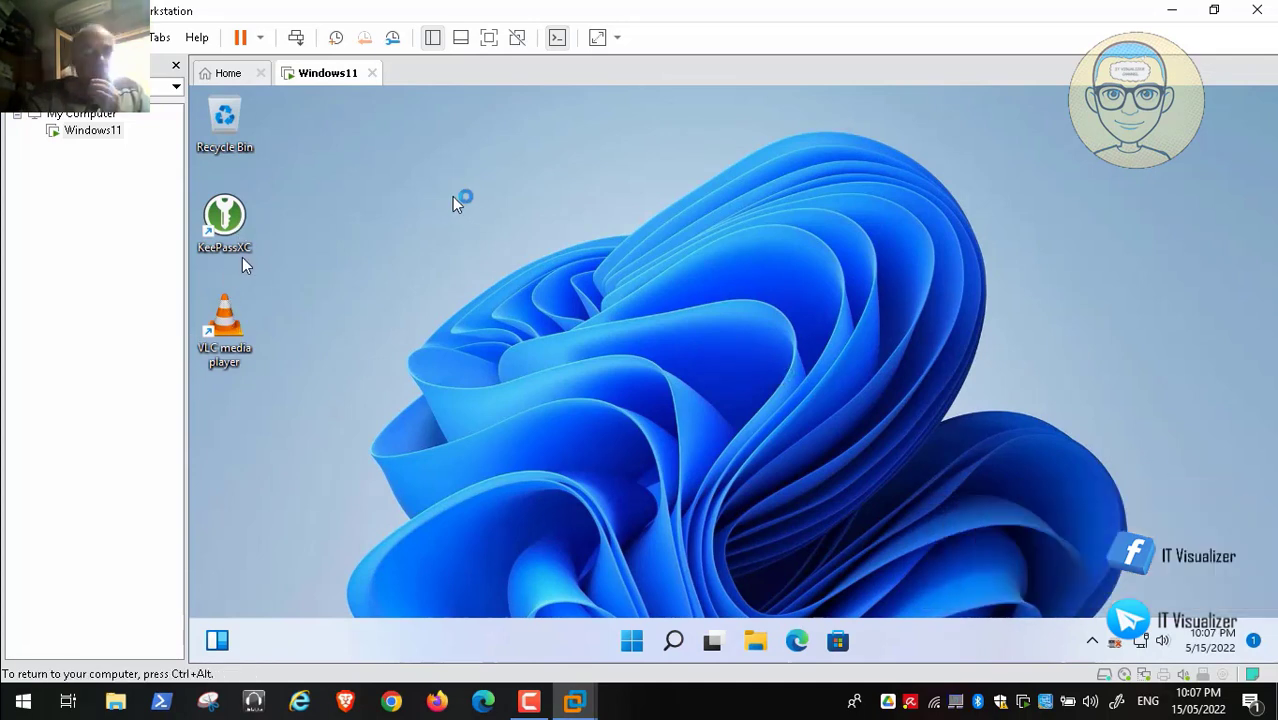
{"action": "key", "text": "ctrl+alt"}
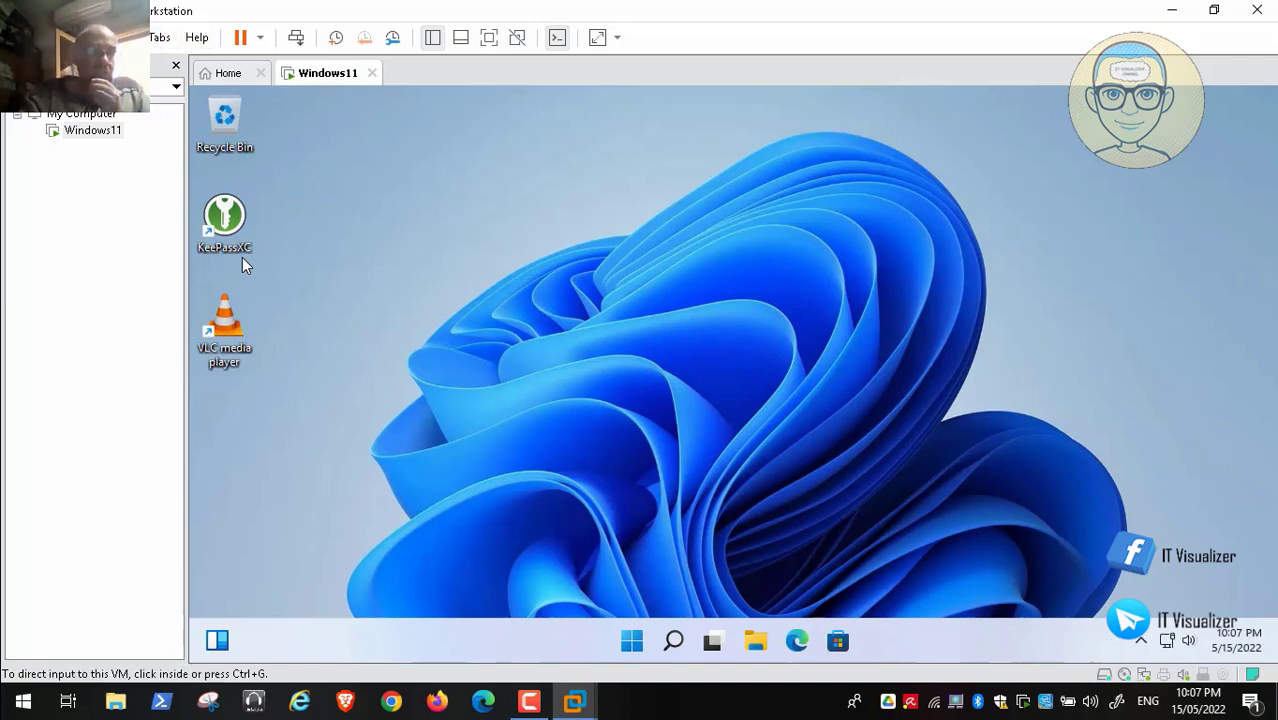
Step: Browse the VM menu, then launch File Explorer from the guest's taskbar
{"action": "left_click", "coordinate": [122, 37]}
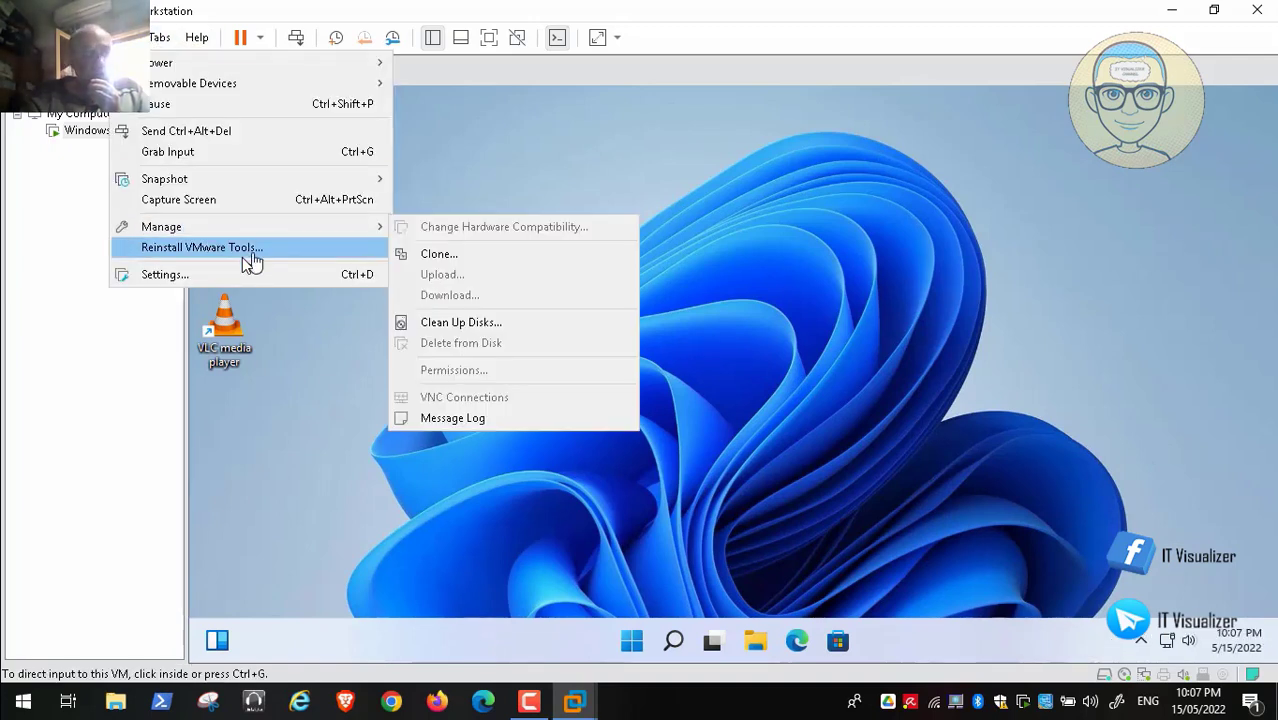
{"action": "left_click", "coordinate": [242, 257]}
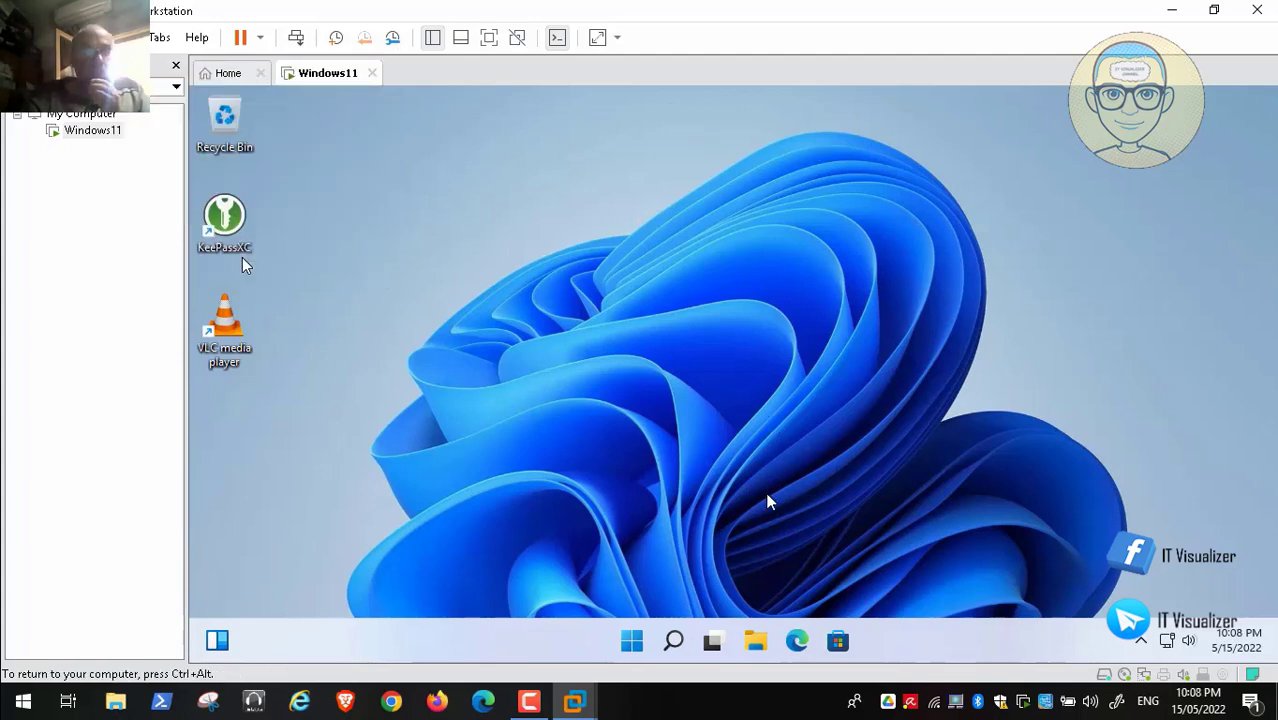
{"action": "left_click", "coordinate": [757, 641]}
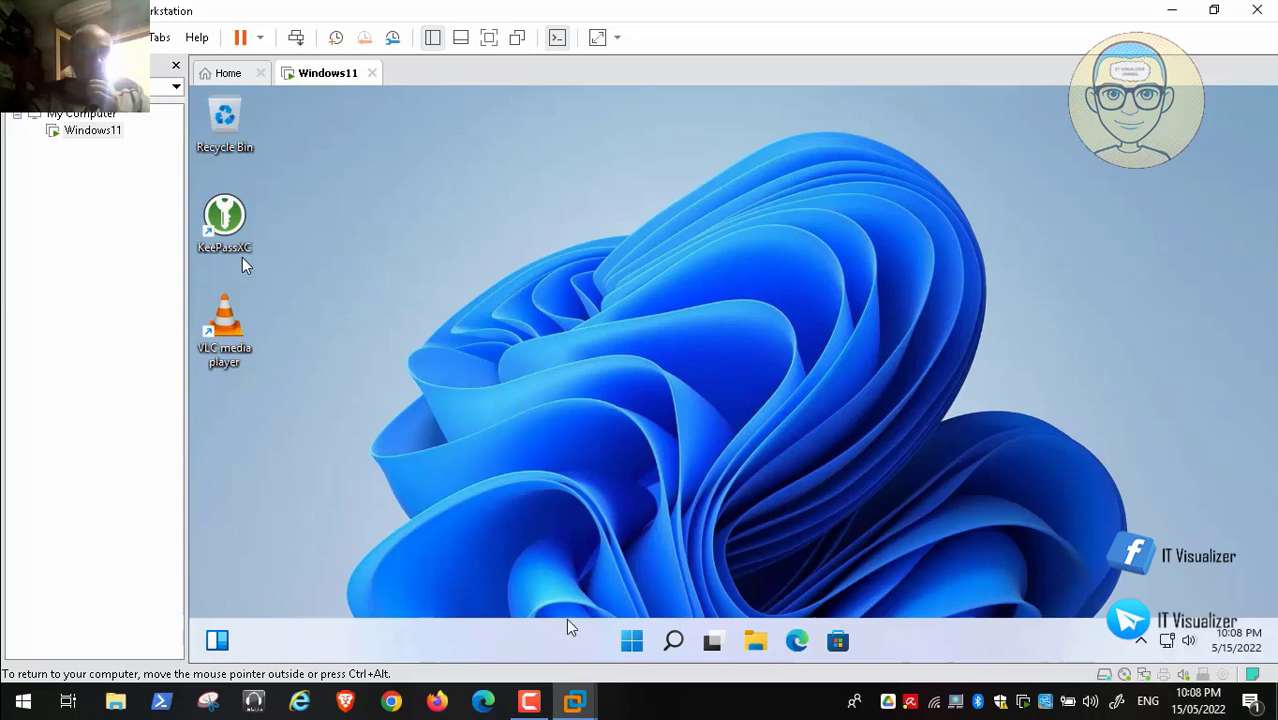
{"action": "left_click", "coordinate": [545, 705]}
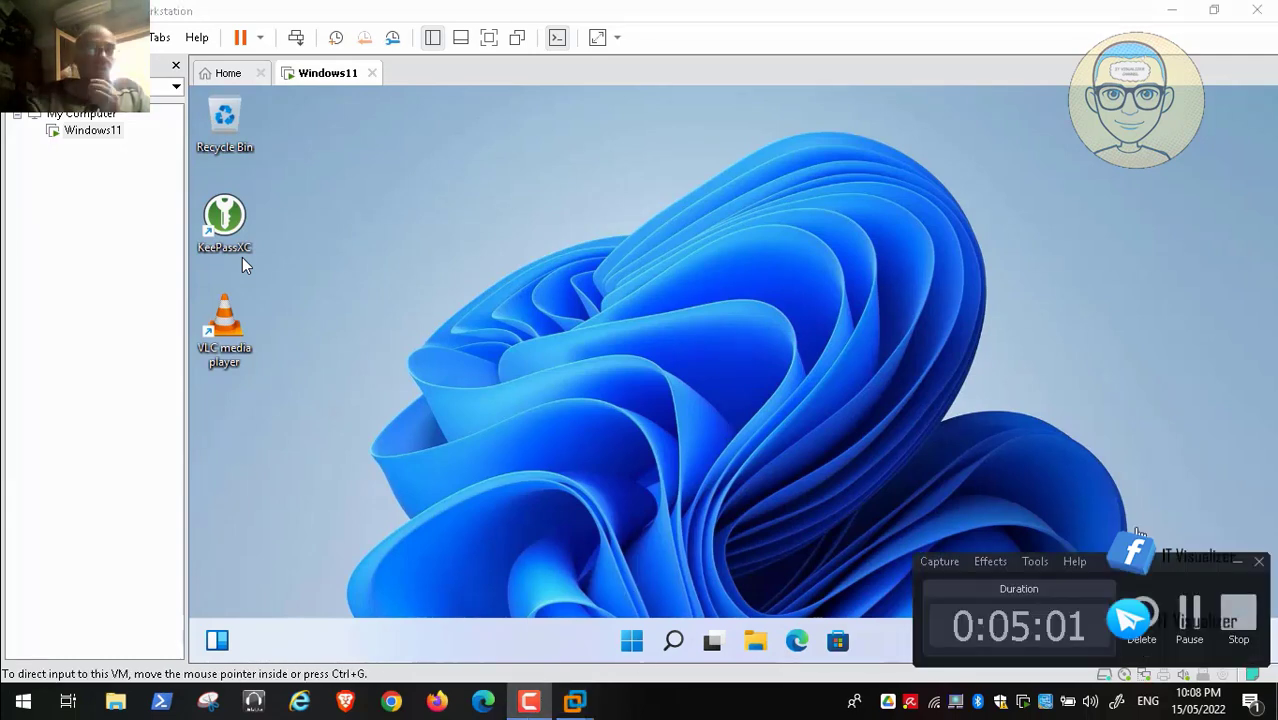
Step: Open Local Disk (D:) in File Explorer, showing it empty with 104 GB free
{"action": "left_click", "coordinate": [1190, 611]}
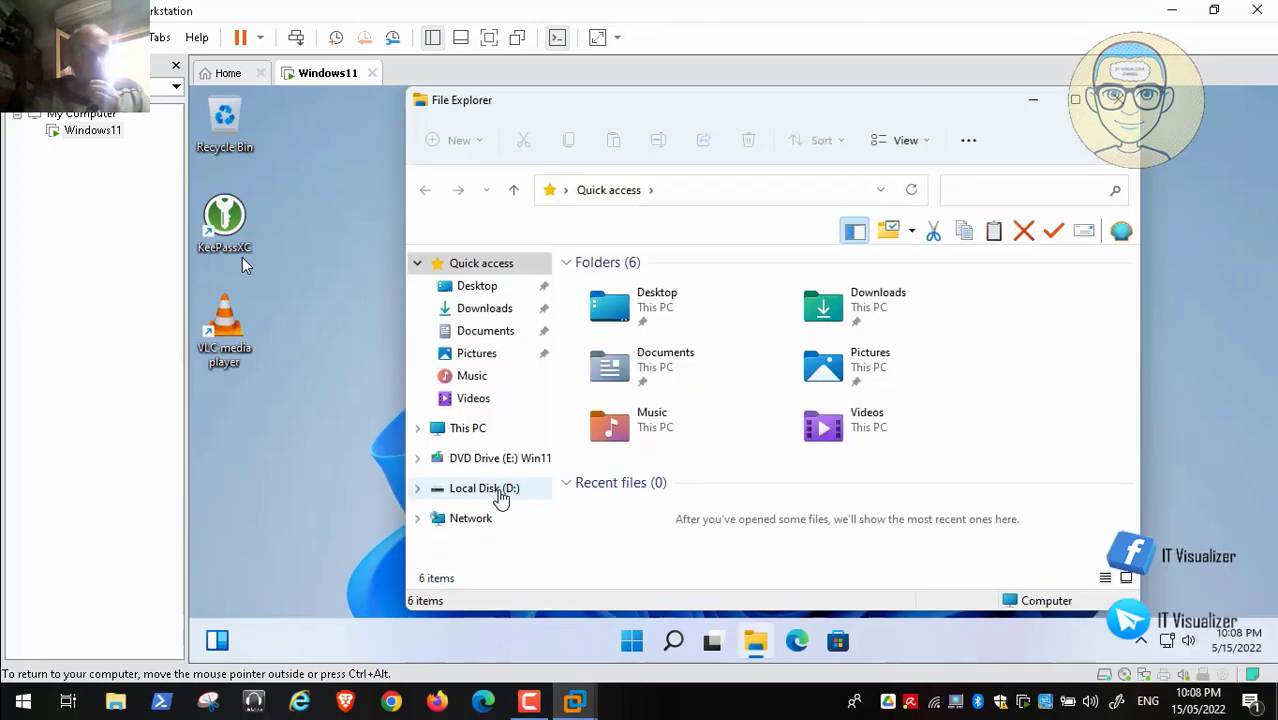
{"action": "left_click", "coordinate": [490, 491]}
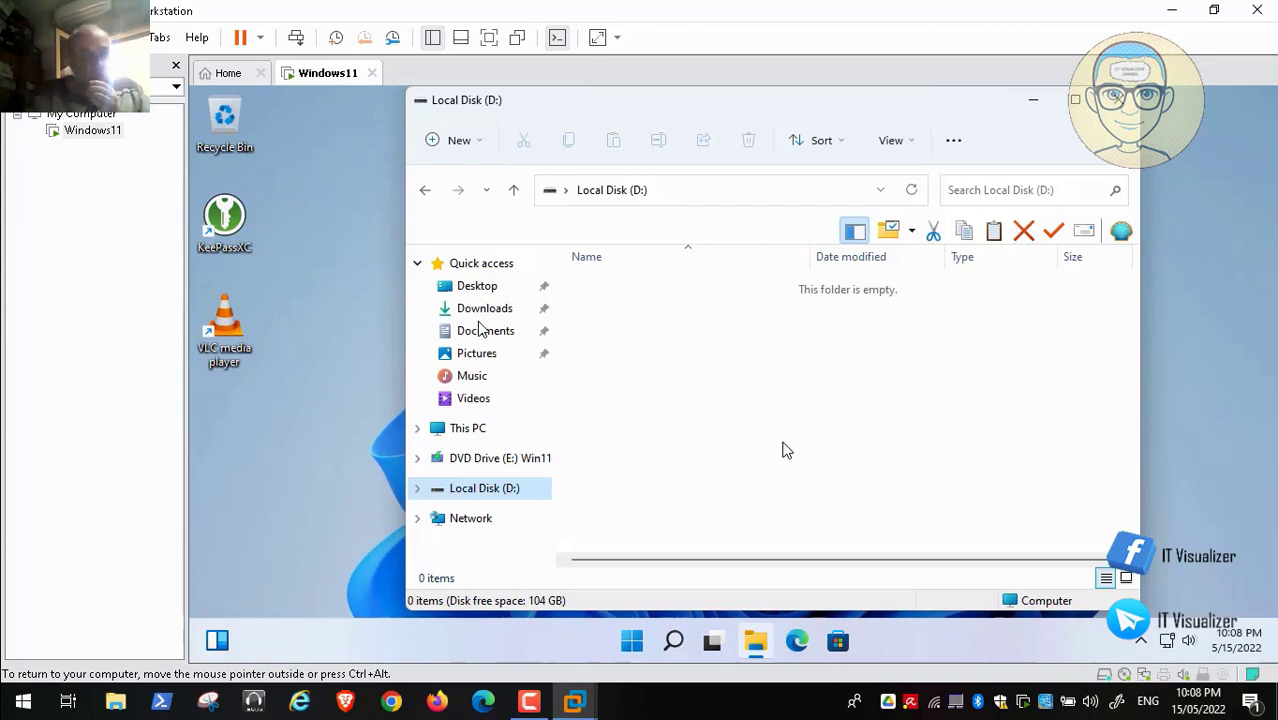
{"action": "left_click", "coordinate": [709, 317]}
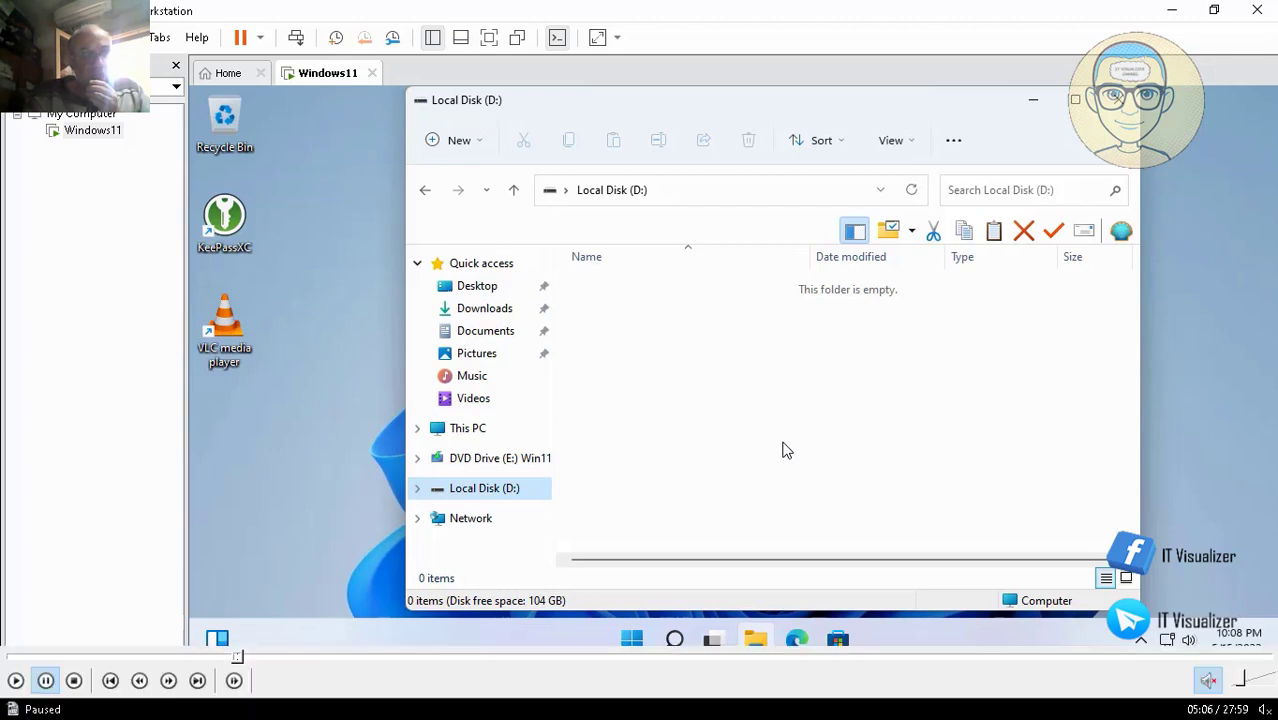
Step: Create a folder named 'My Documents' on D: and close the Explorer window
{"action": "left_click", "coordinate": [16, 681]}
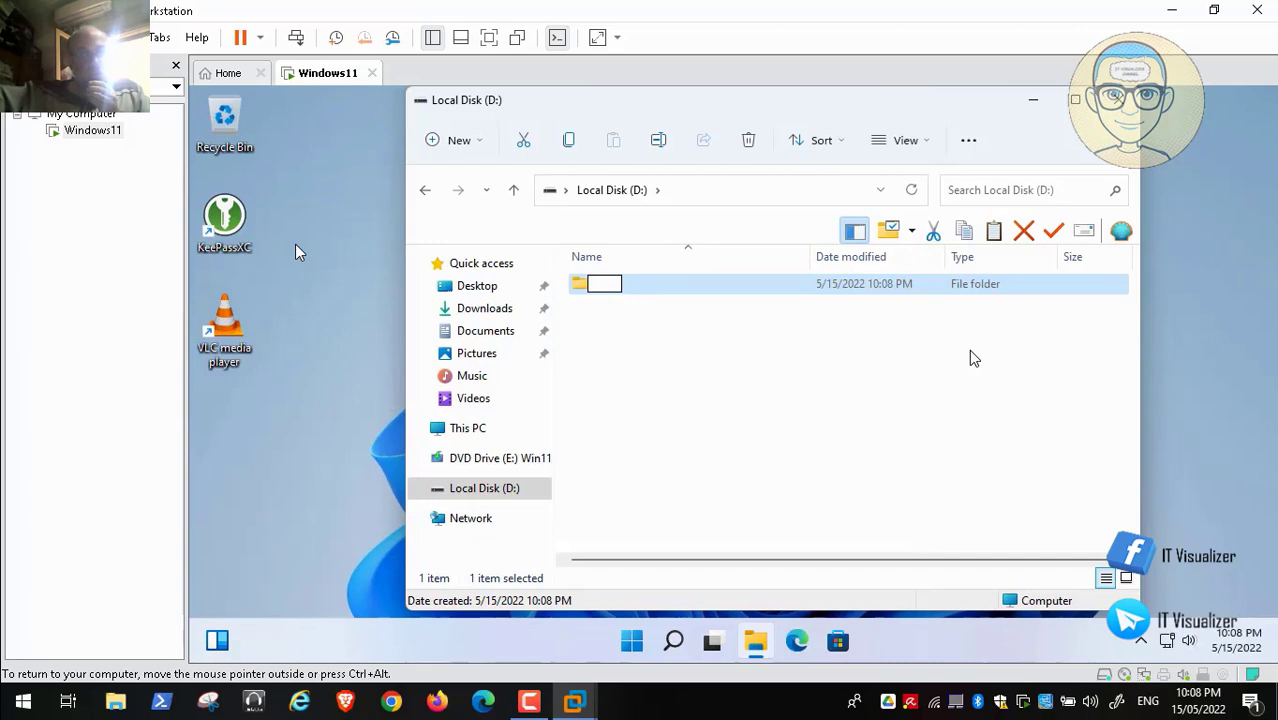
{"action": "type", "text": "M"}
{"action": "type", "text": "My"}
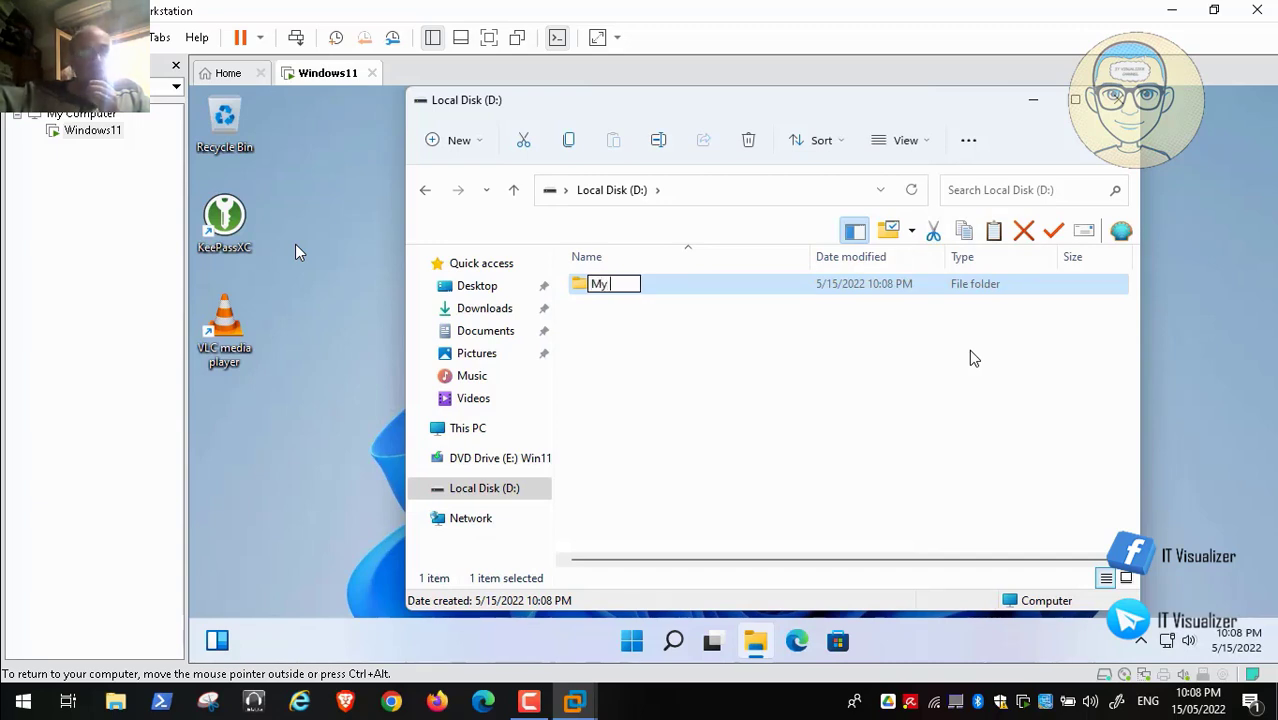
{"action": "type", "text": " y Do"}
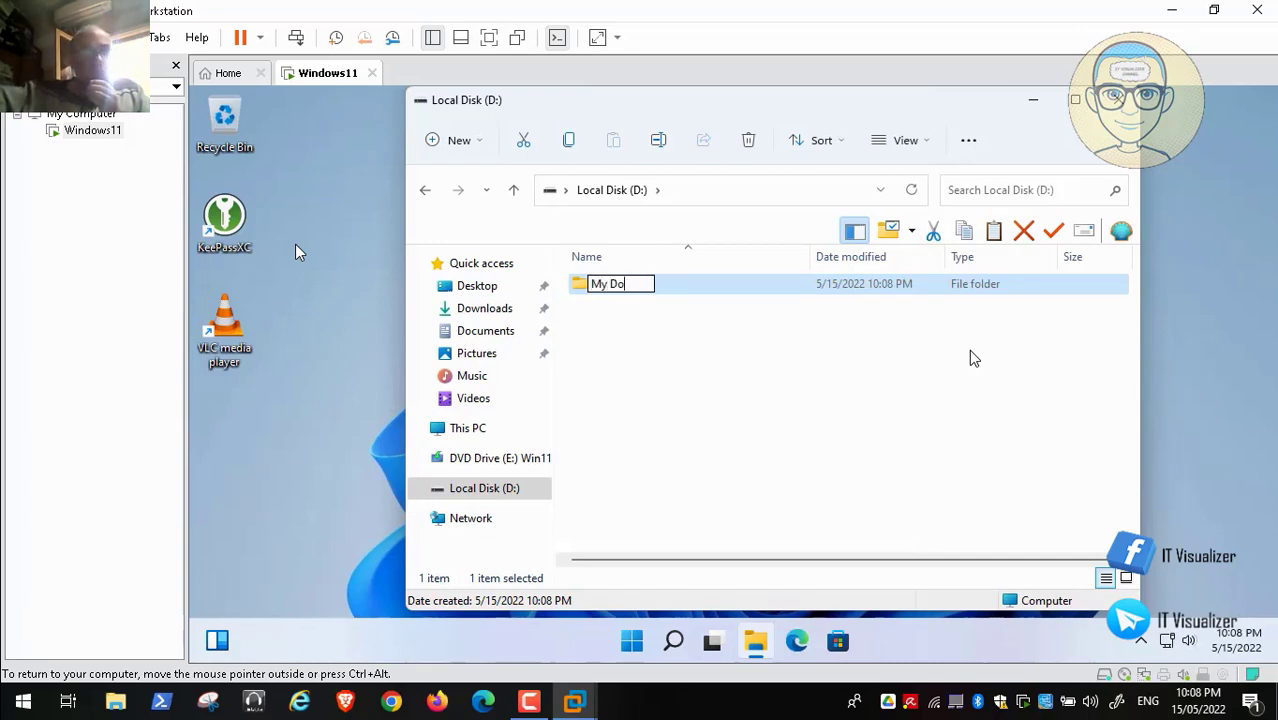
{"action": "type", "text": "cuments"}
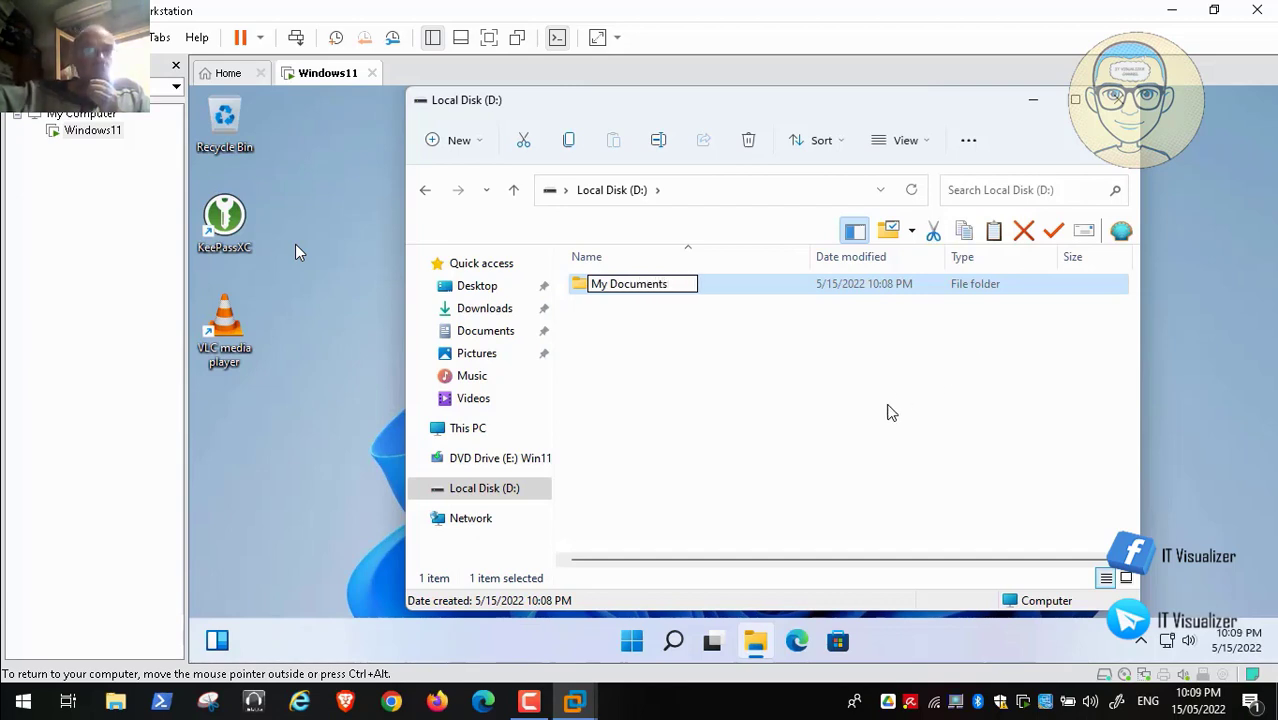
{"action": "left_click", "coordinate": [876, 436]}
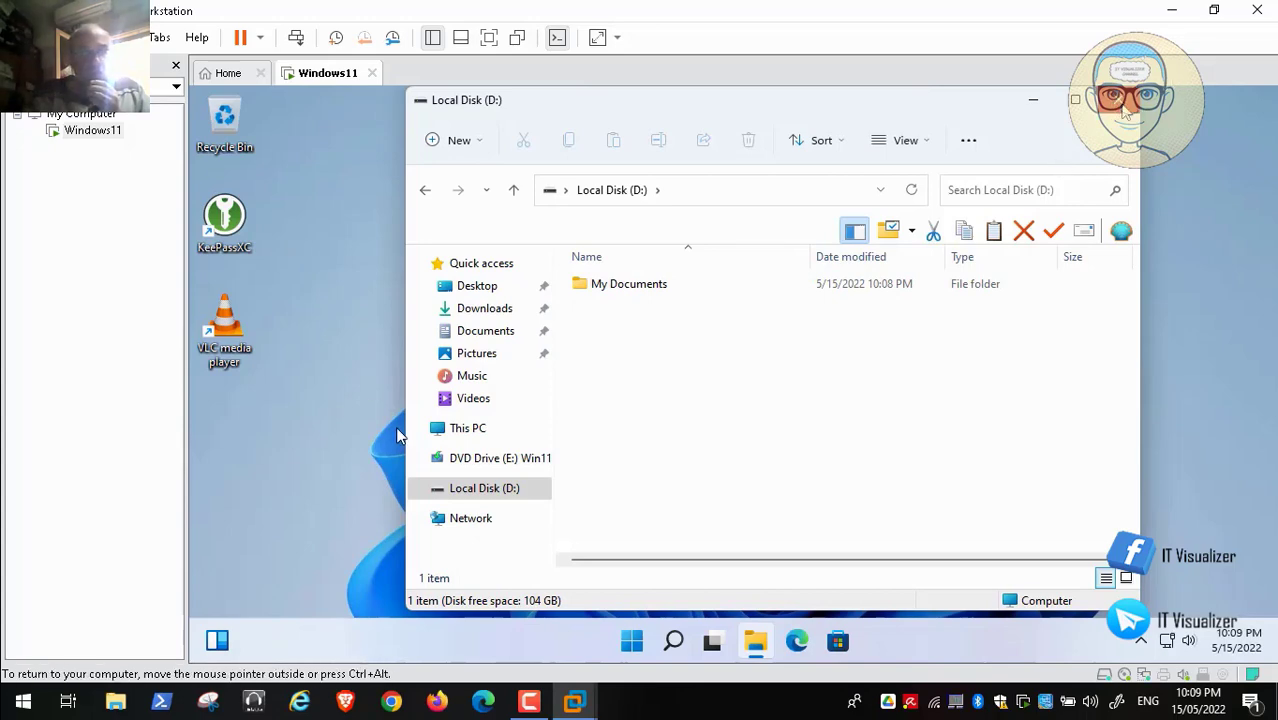
{"action": "left_click", "coordinate": [1115, 100]}
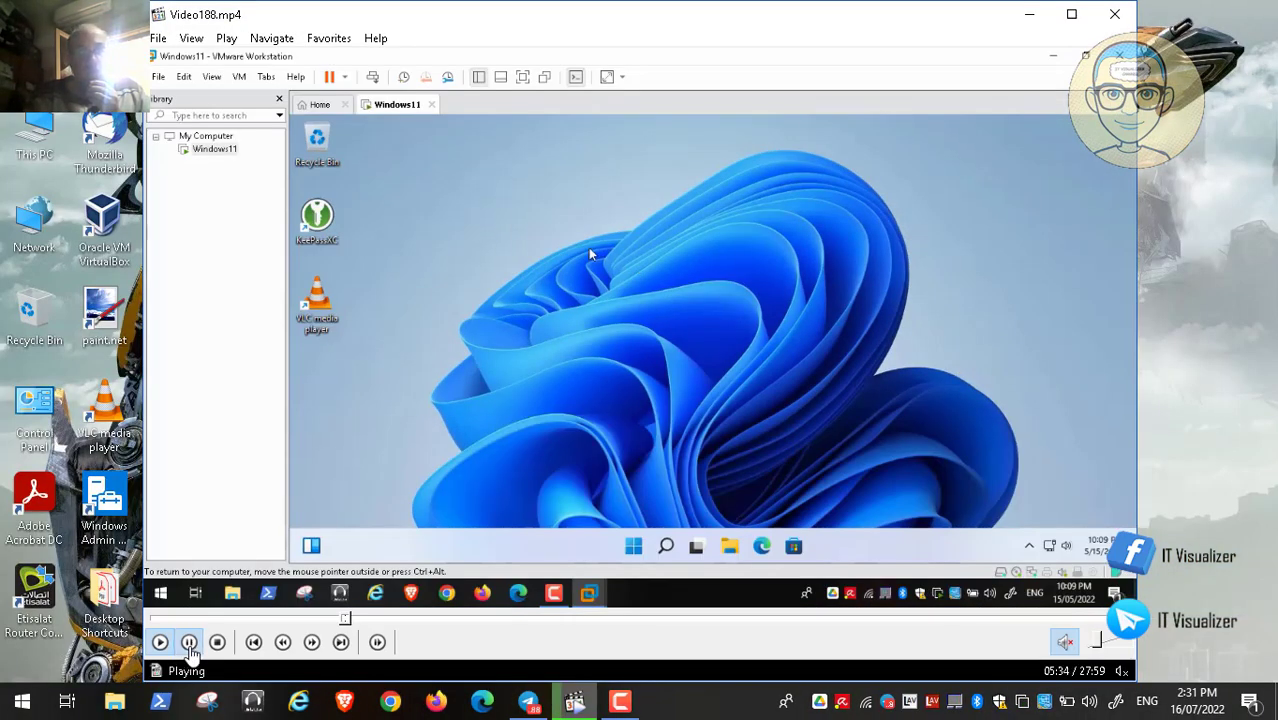
Step: Pause playback of the recording and hide the screen recorder's controls
{"action": "left_click", "coordinate": [188, 642]}
{"action": "left_click", "coordinate": [626, 702]}
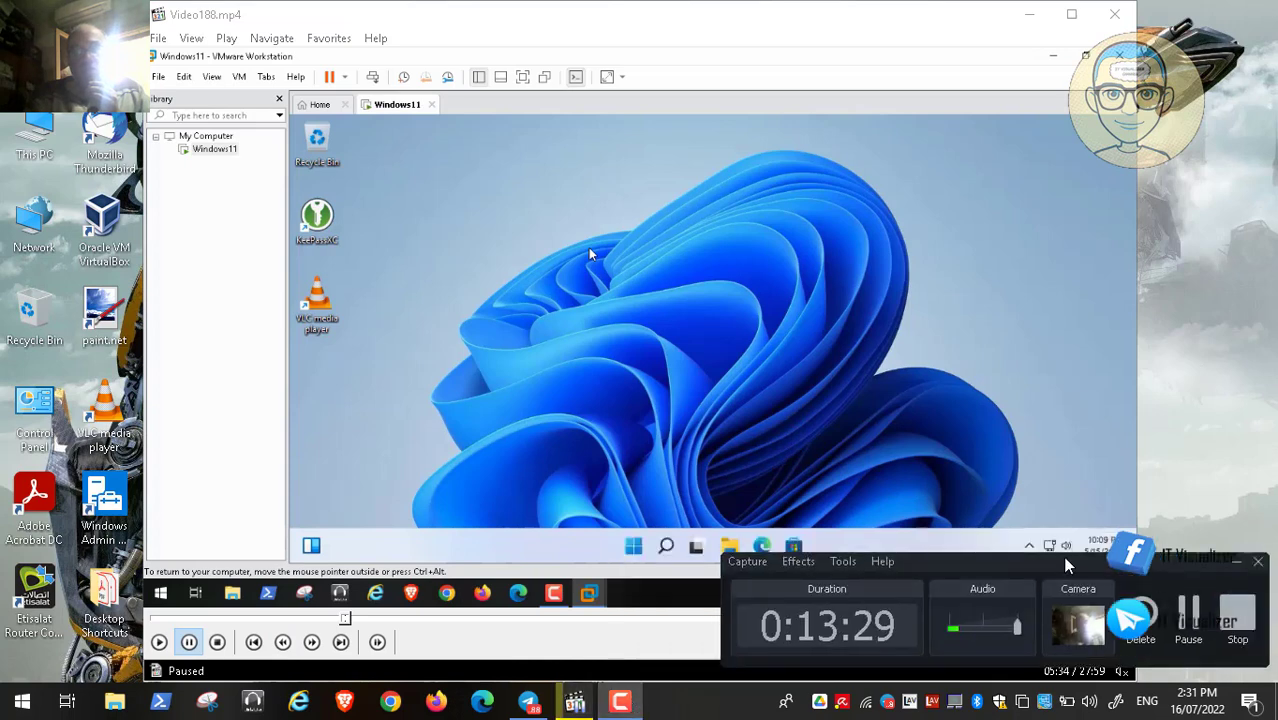
{"action": "left_click", "coordinate": [1190, 608]}
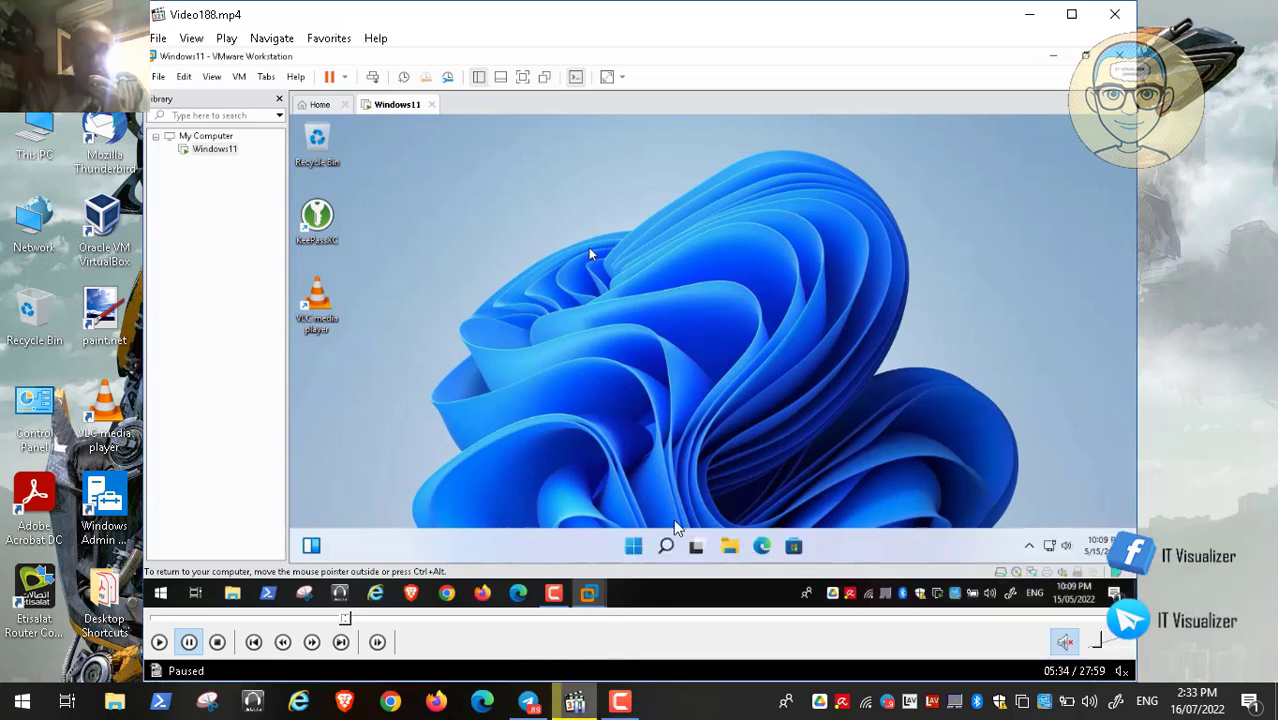
{"action": "left_click", "coordinate": [626, 702]}
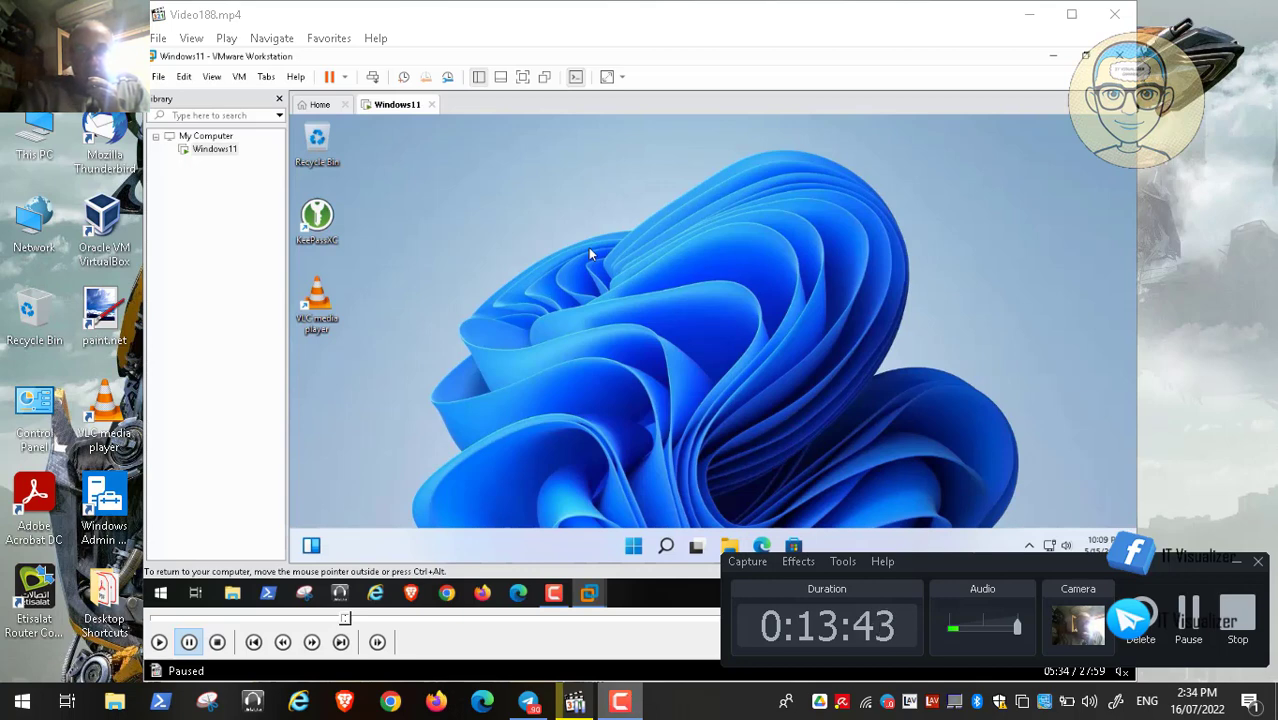
{"action": "left_click", "coordinate": [1237, 562]}
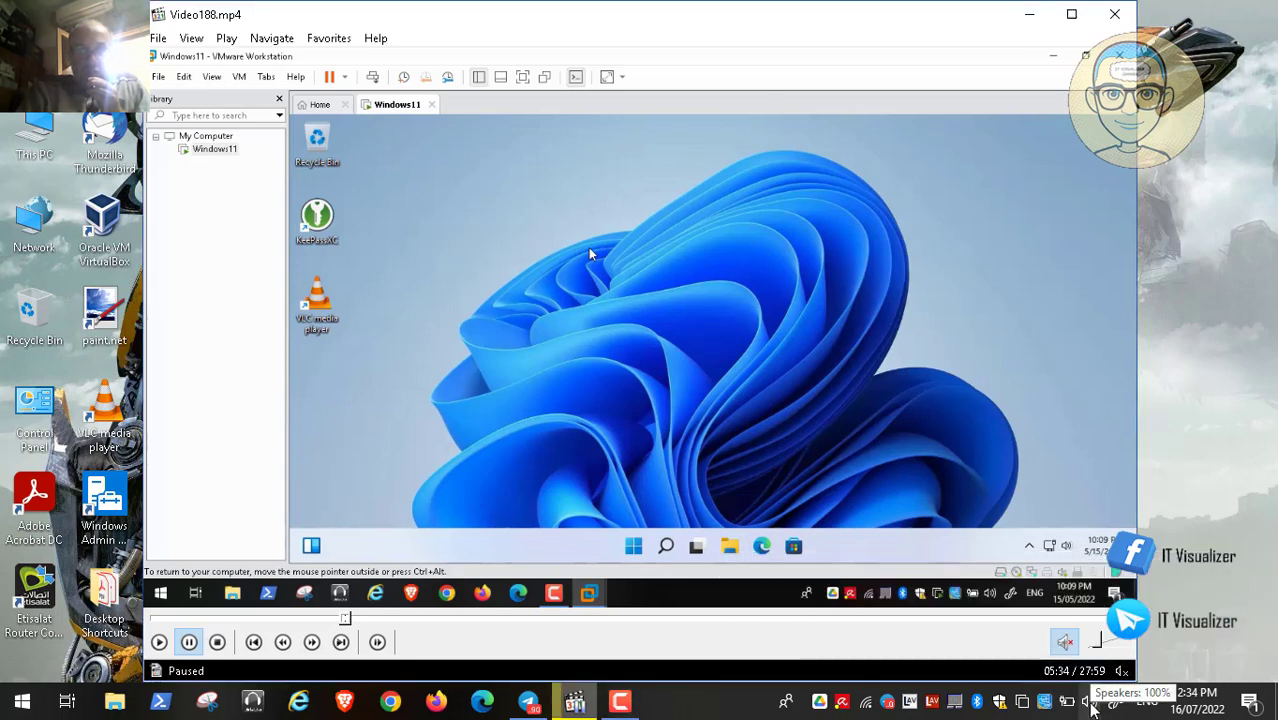
Step: Check recording devices in the Sound dialog, close it, and maximize the player window
{"action": "right_click", "coordinate": [1095, 704]}
{"action": "left_click", "coordinate": [1095, 662]}
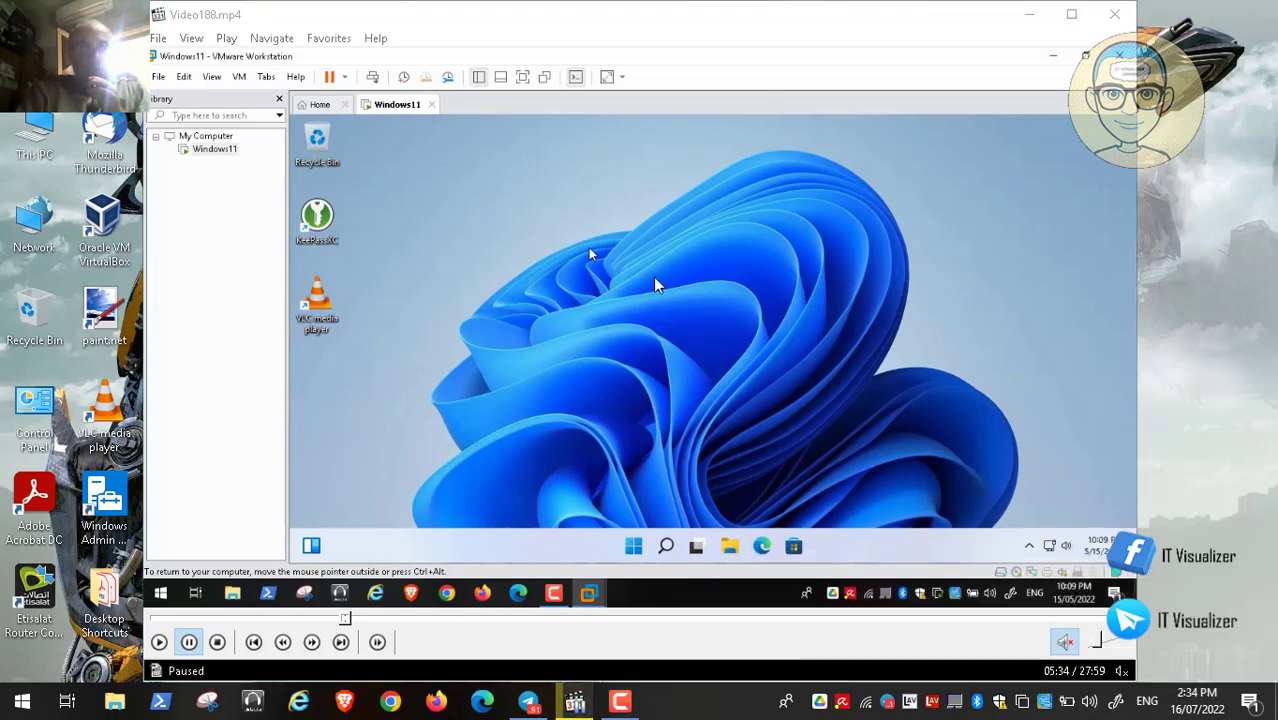
{"action": "left_click", "coordinate": [250, 204]}
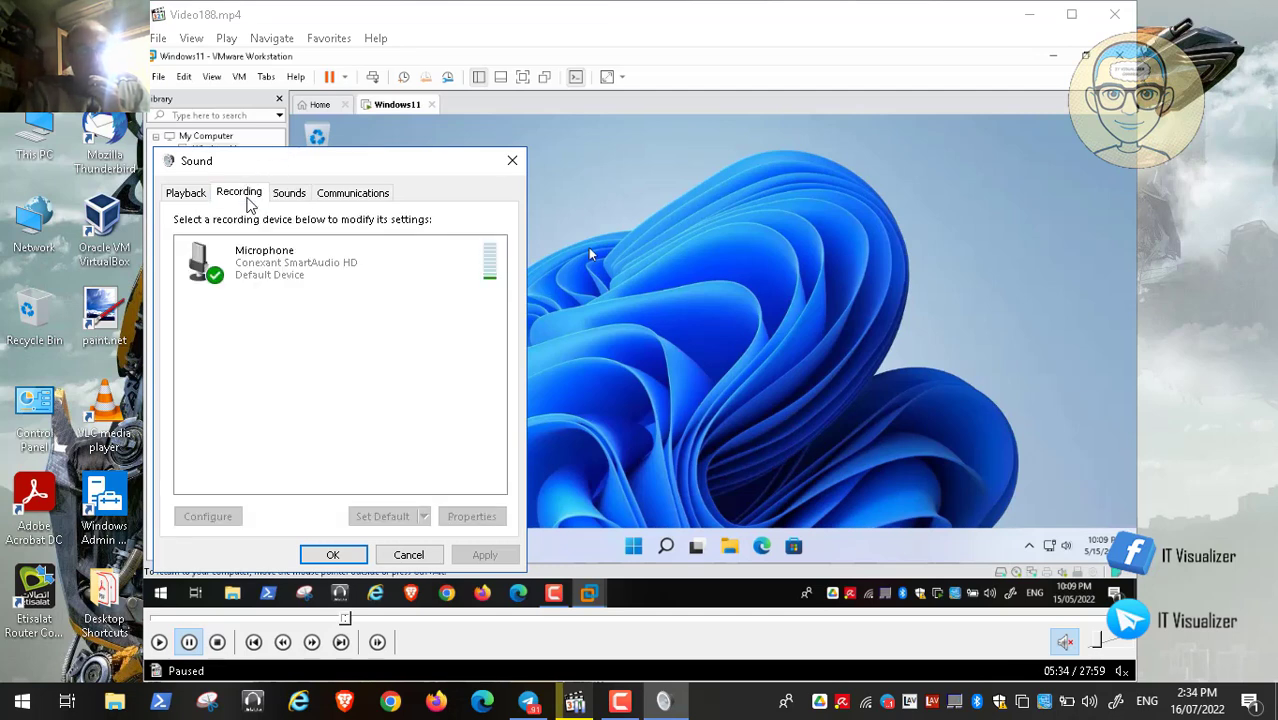
{"action": "left_click", "coordinate": [408, 556]}
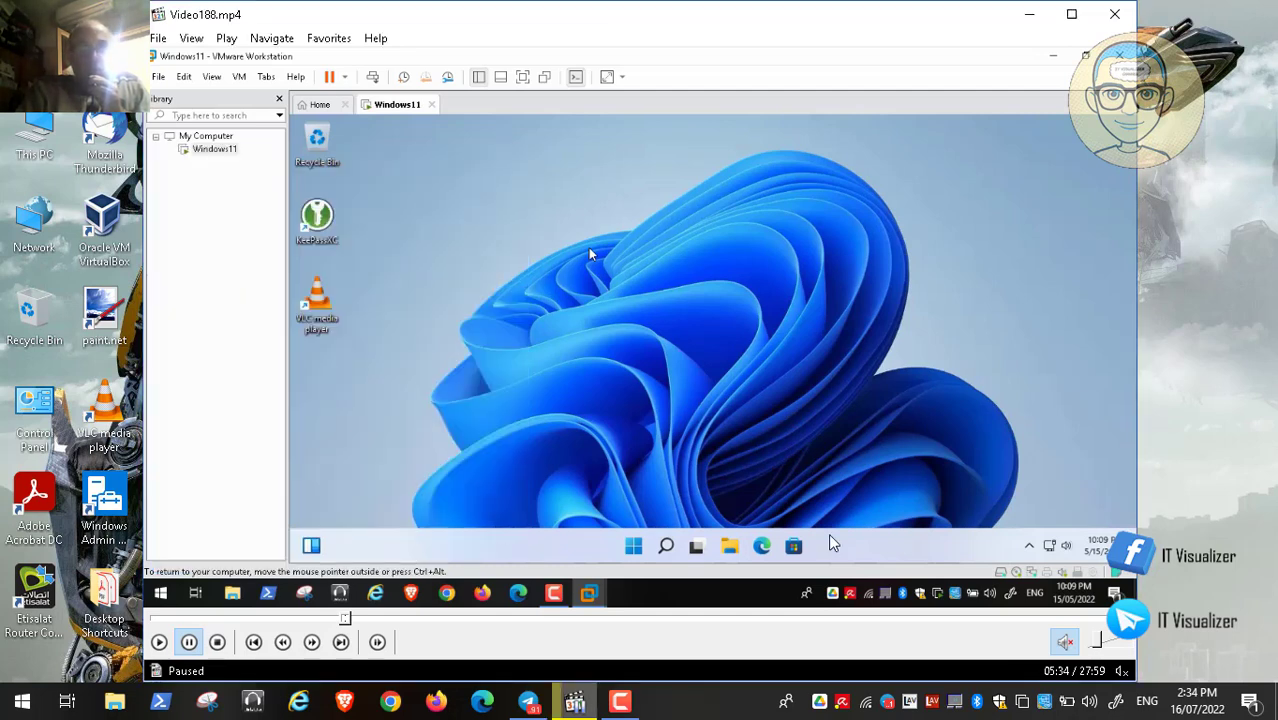
{"action": "left_click", "coordinate": [1073, 15]}
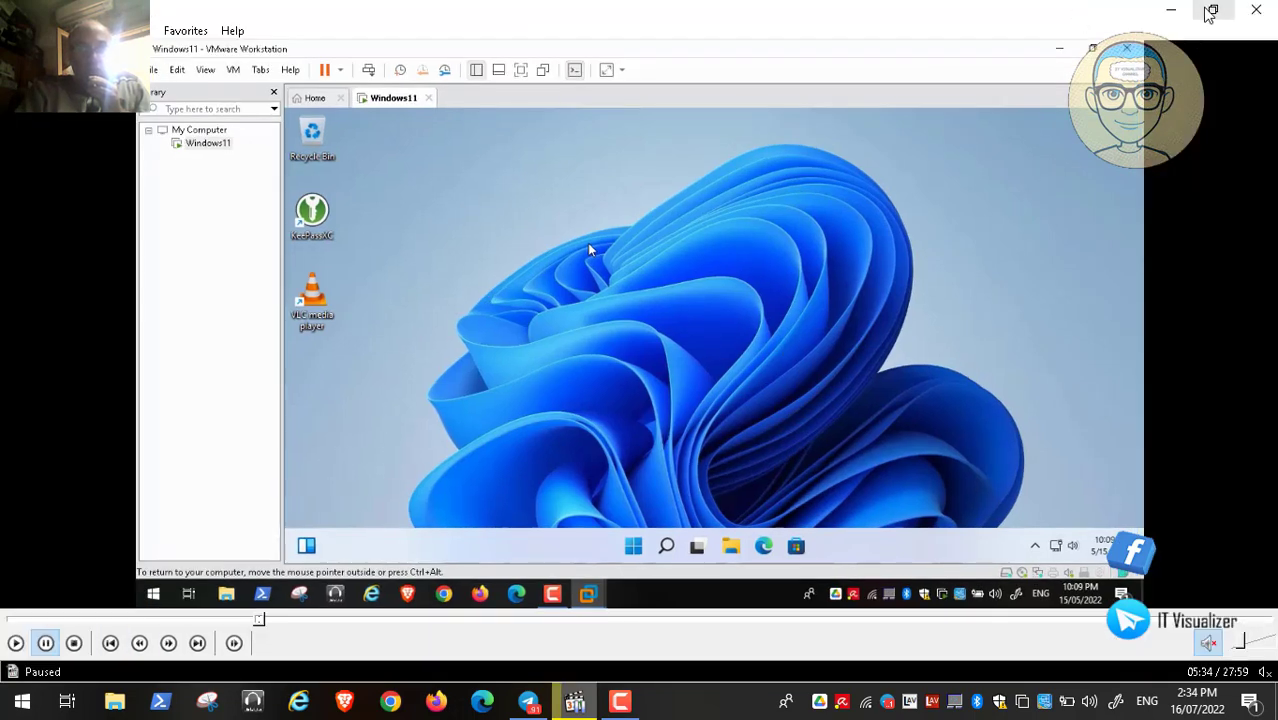
Step: Restore the player window, switch the video to fullscreen, and resume playback
{"action": "left_click", "coordinate": [1213, 9]}
{"action": "double_click", "coordinate": [528, 348]}
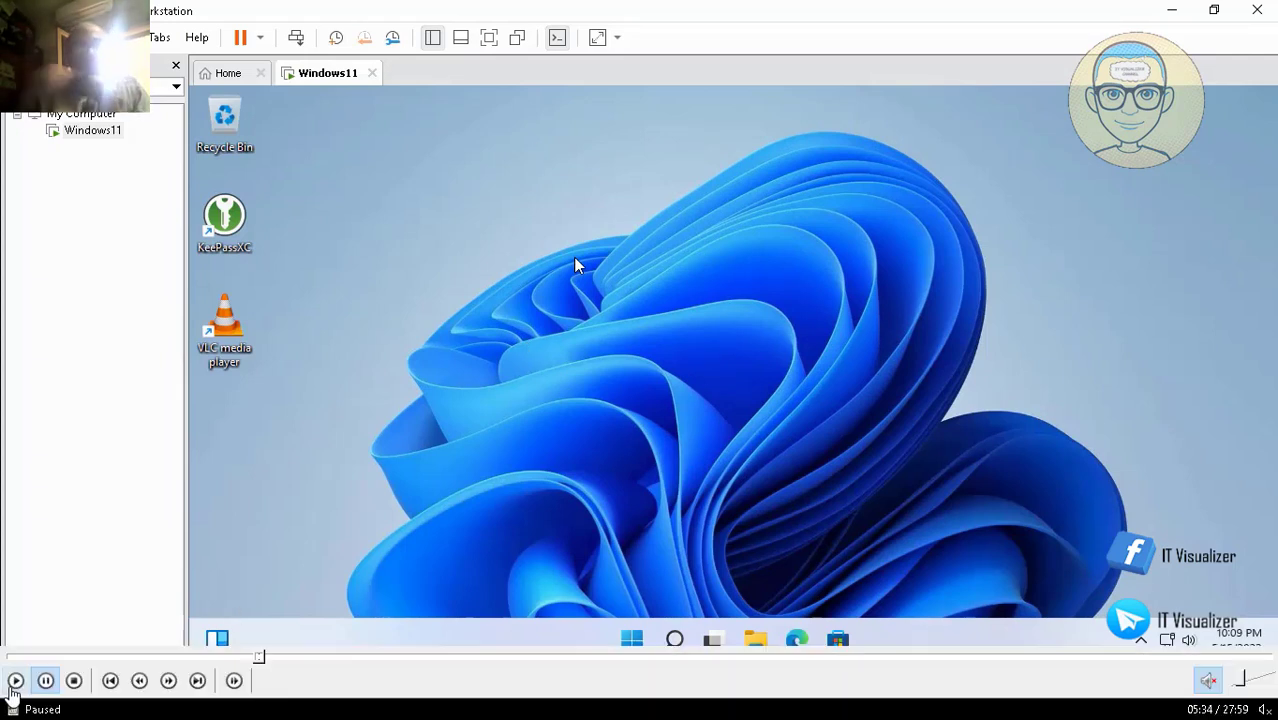
{"action": "left_click", "coordinate": [15, 684]}
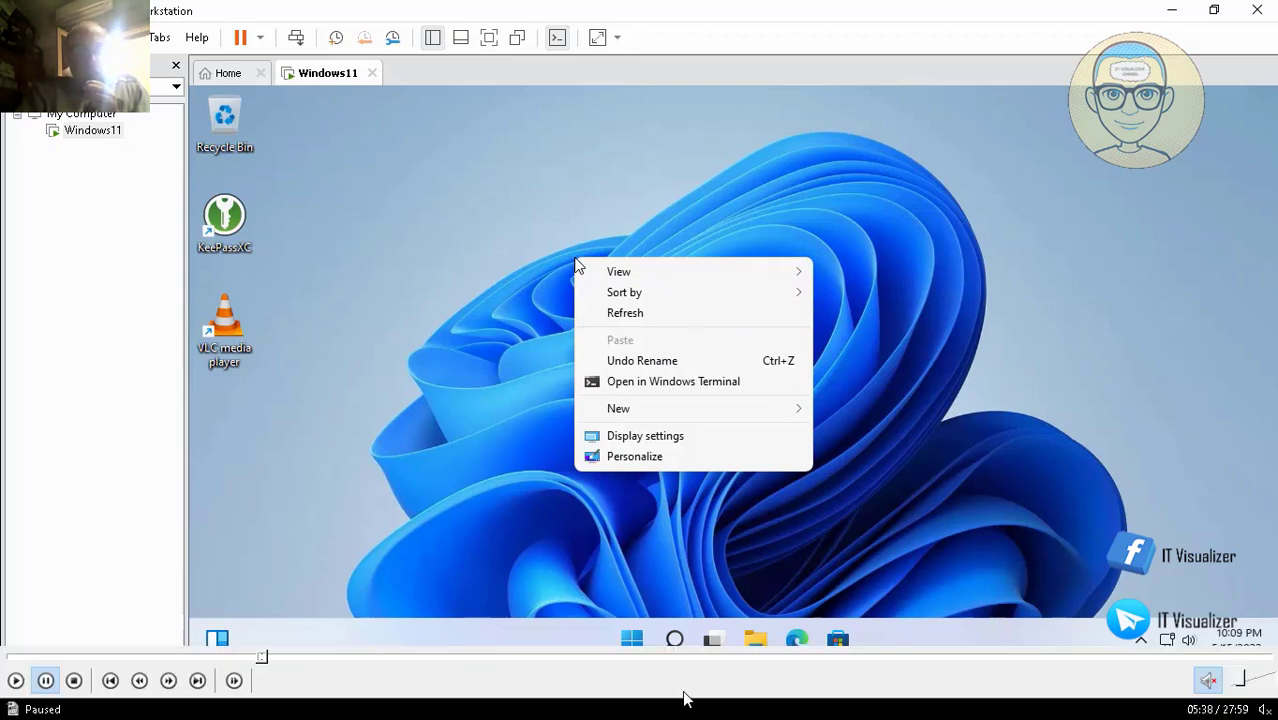
{"action": "key", "text": "space"}
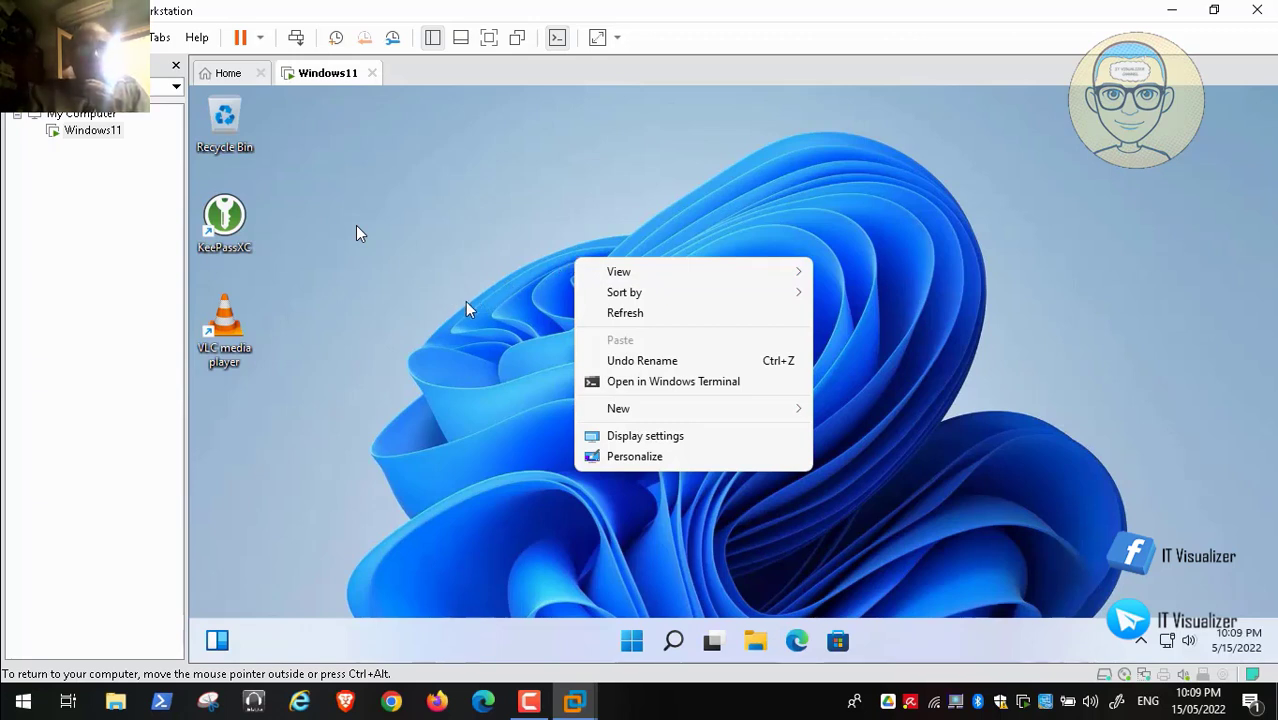
{"action": "left_click", "coordinate": [463, 303]}
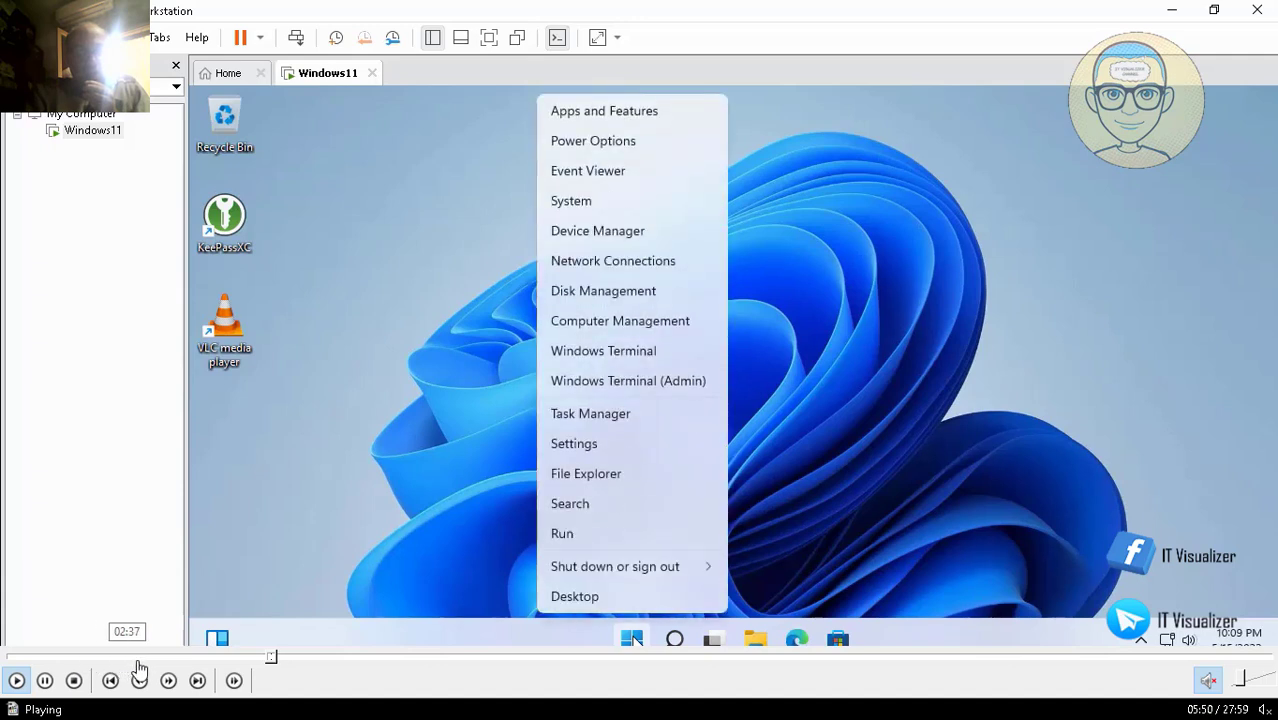
Step: Seek back through 05:45 and 05:41 to about 05:31 in the recording
{"action": "left_click", "coordinate": [269, 657]}
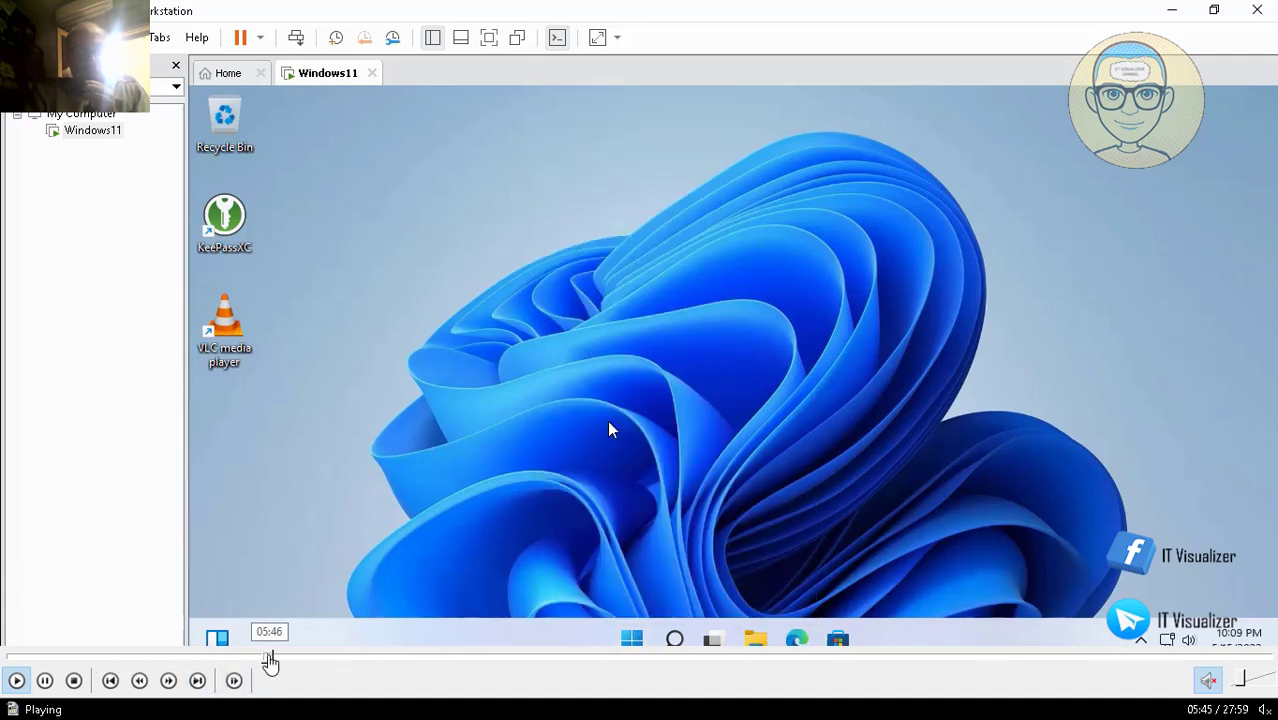
{"action": "left_click", "coordinate": [264, 658]}
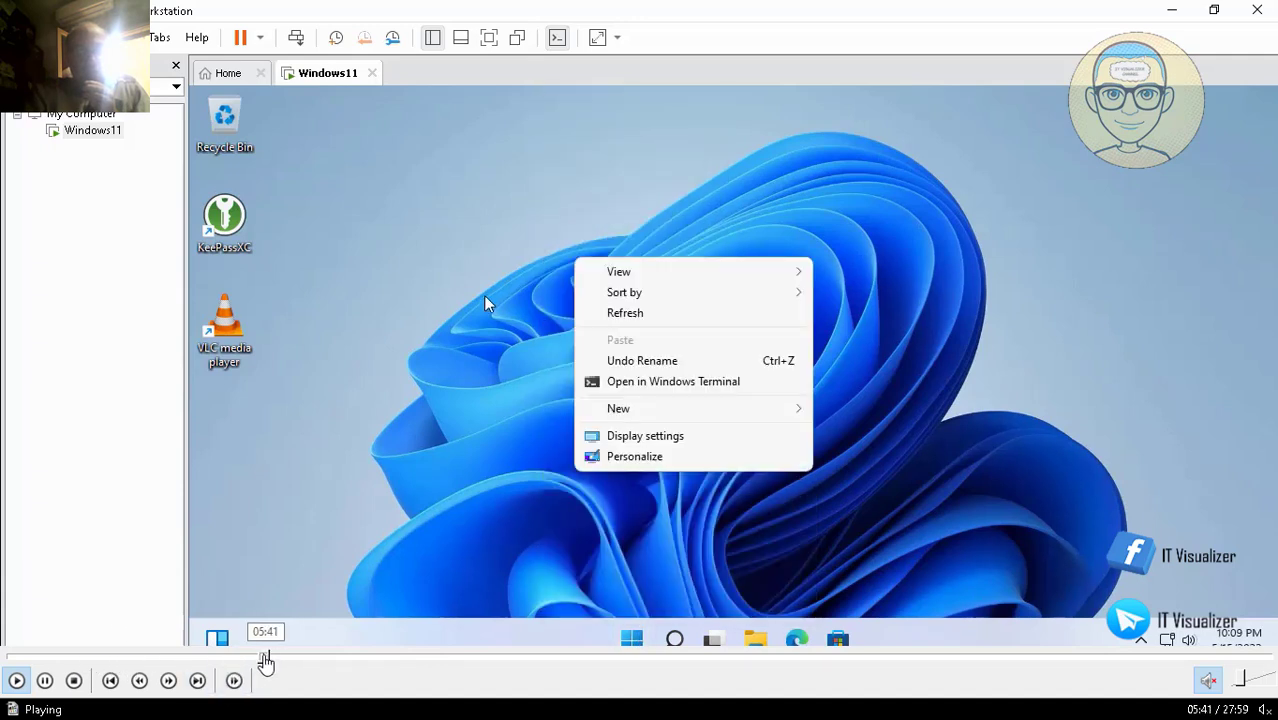
{"action": "left_click", "coordinate": [260, 658]}
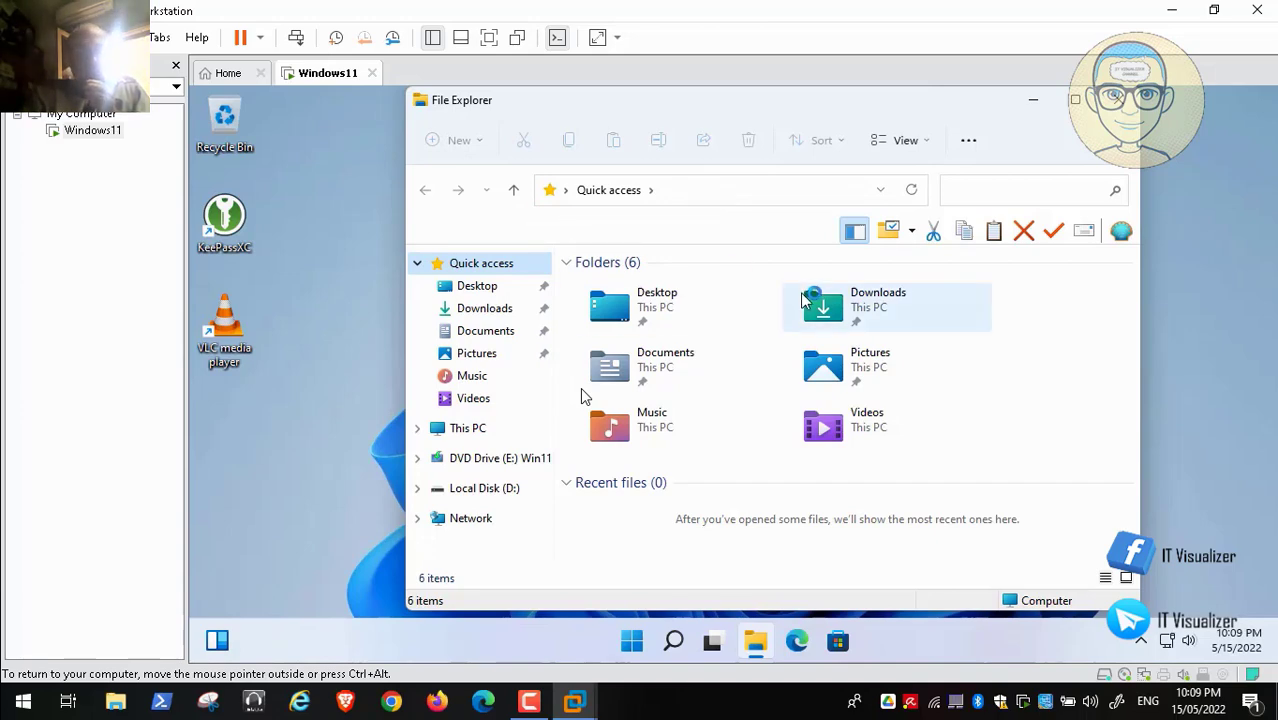
Step: Minimize File Explorer and launch Computer Management from the Start menu
{"action": "left_click", "coordinate": [1038, 102]}
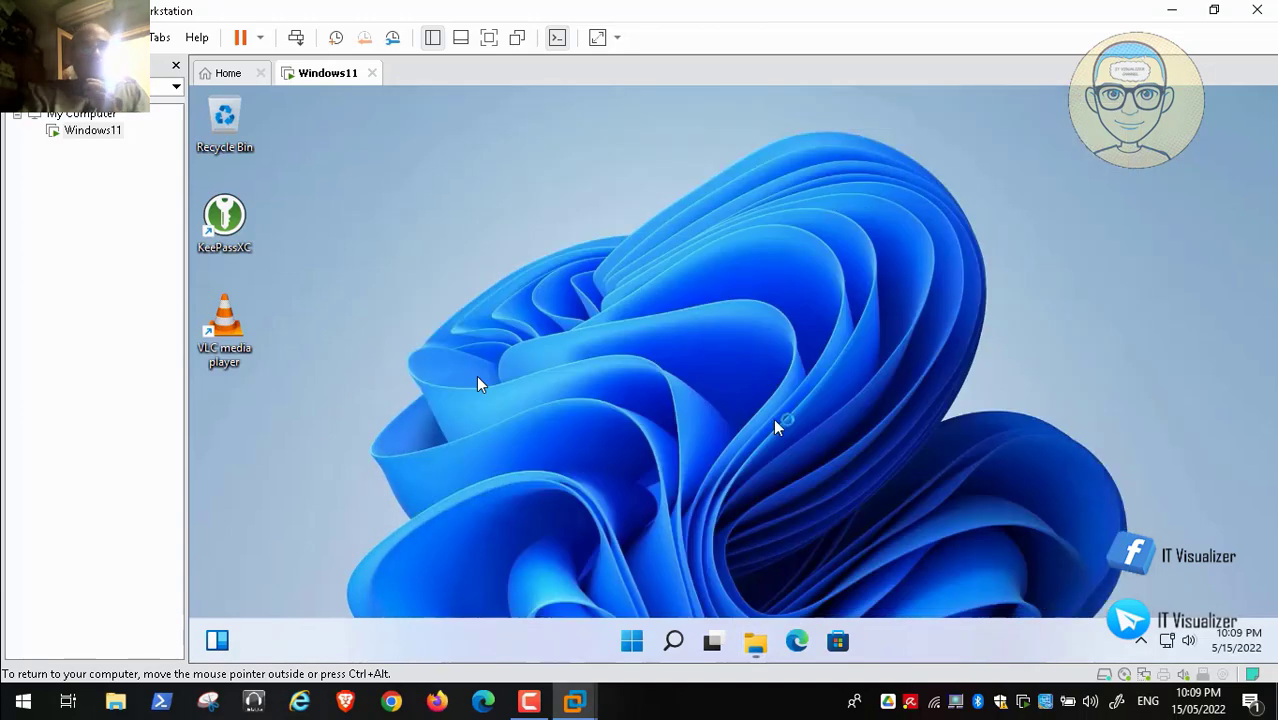
{"action": "left_click", "coordinate": [634, 643]}
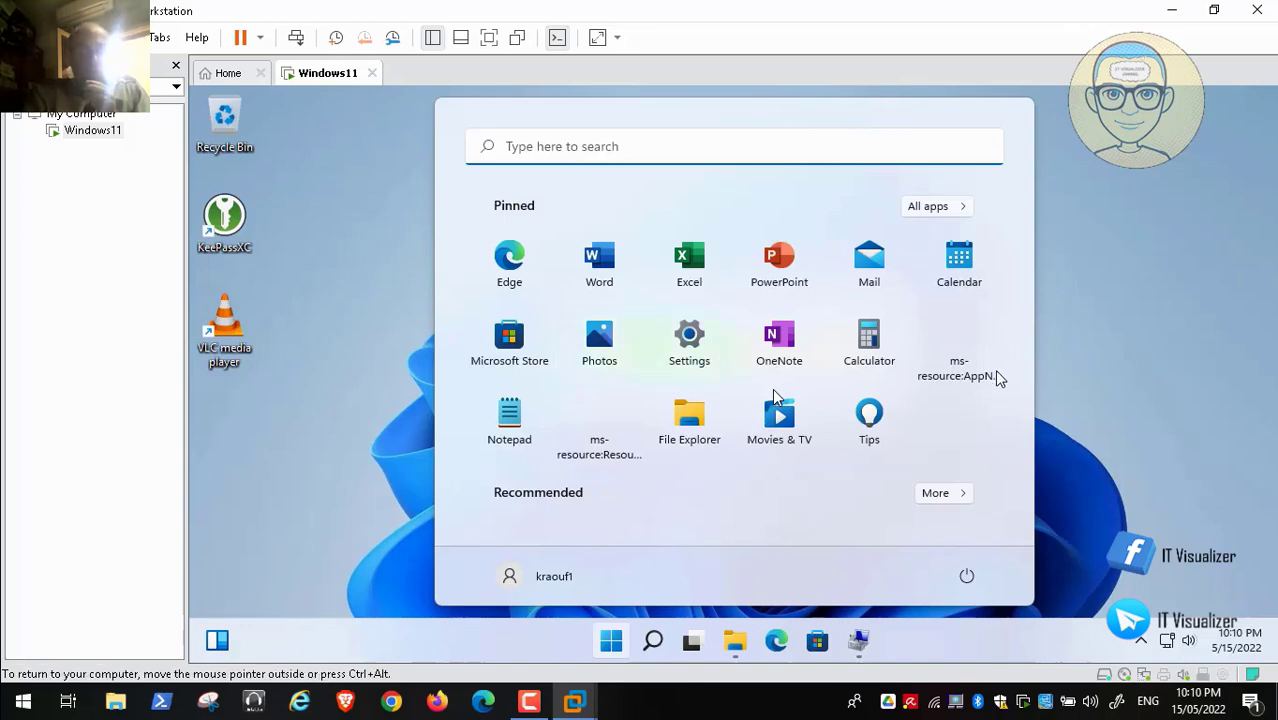
{"action": "left_click", "coordinate": [281, 430]}
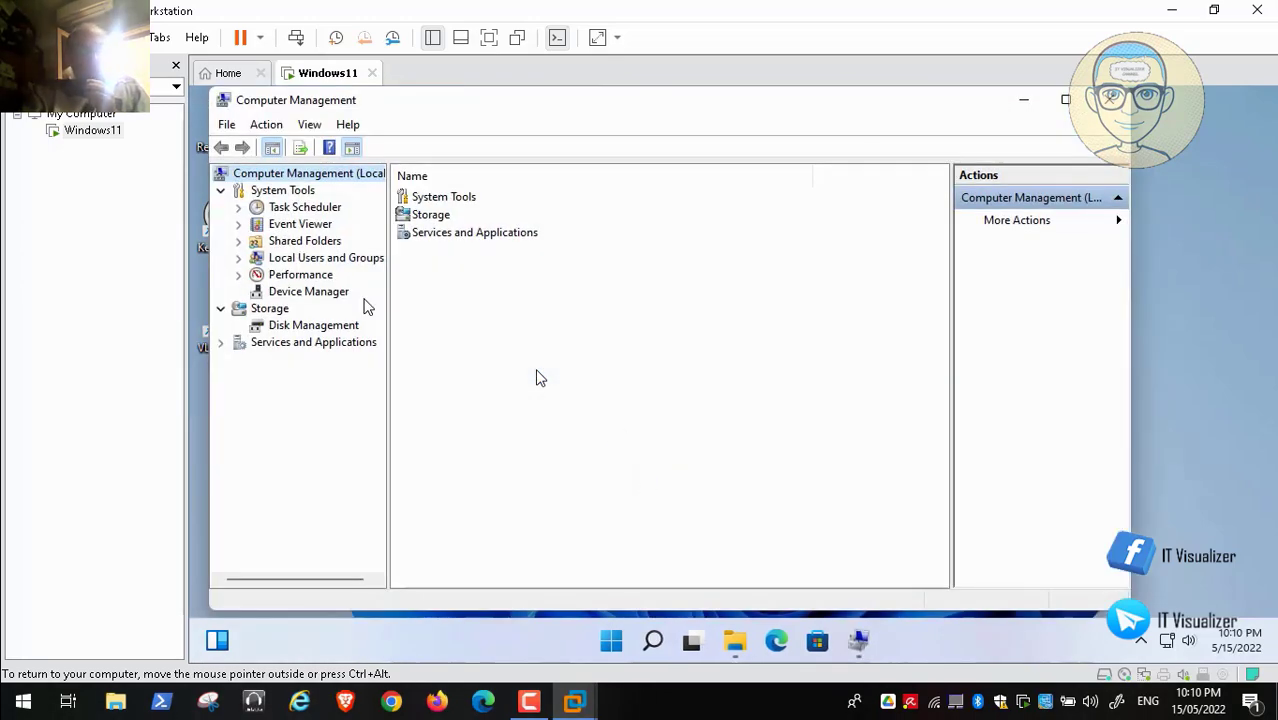
Step: Start a new local user, entering the user name and full name 'Adminstrator Number 2'
{"action": "left_click", "coordinate": [239, 259]}
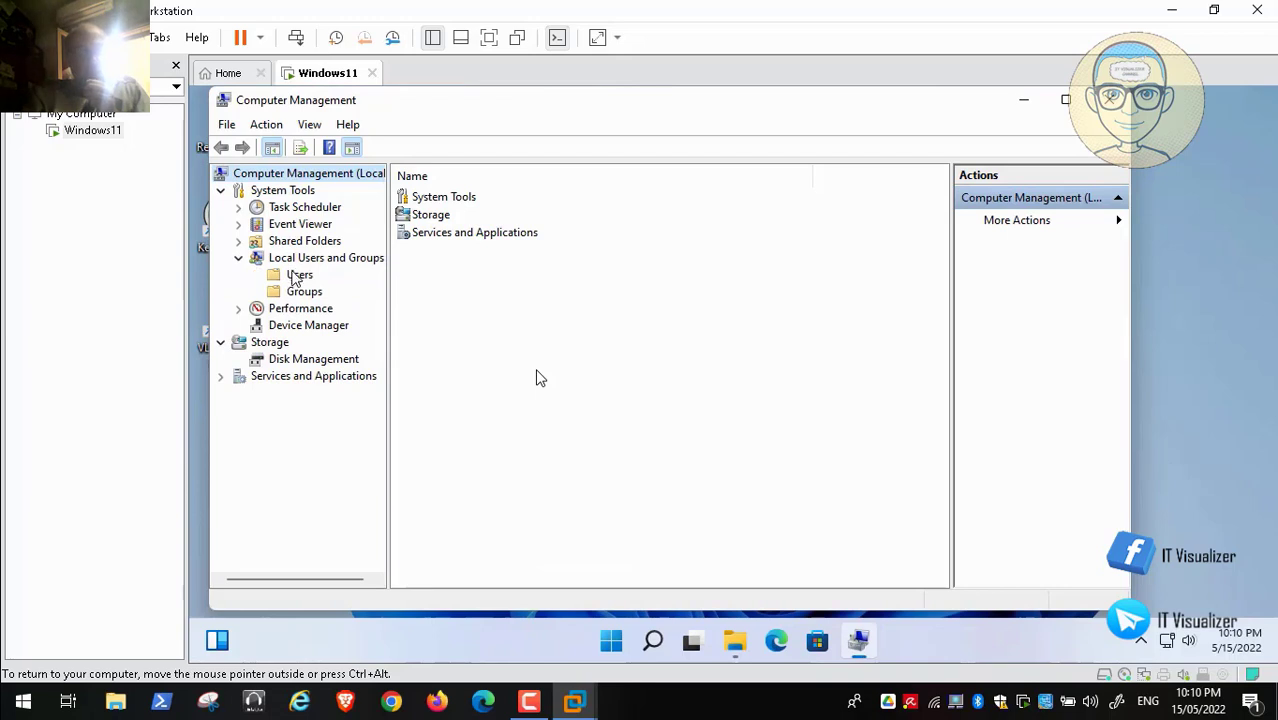
{"action": "right_click", "coordinate": [297, 280]}
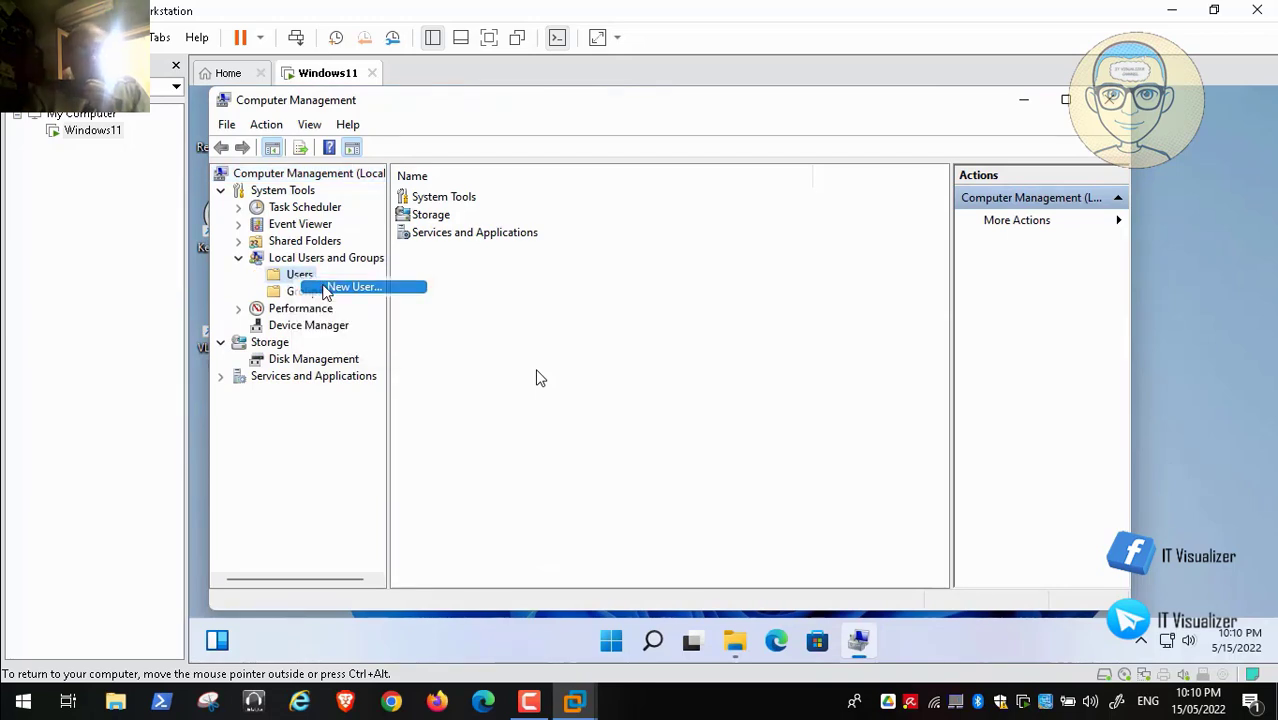
{"action": "left_click", "coordinate": [331, 289]}
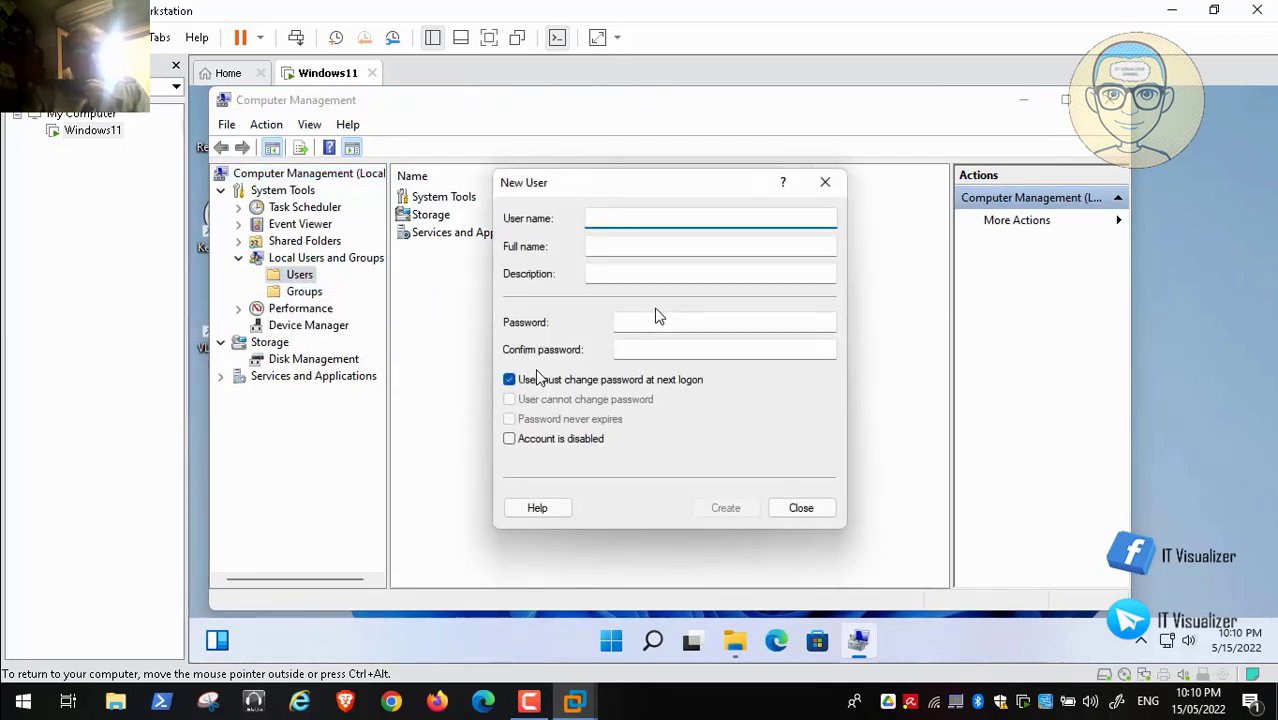
{"action": "type", "text": "kraouf2"}
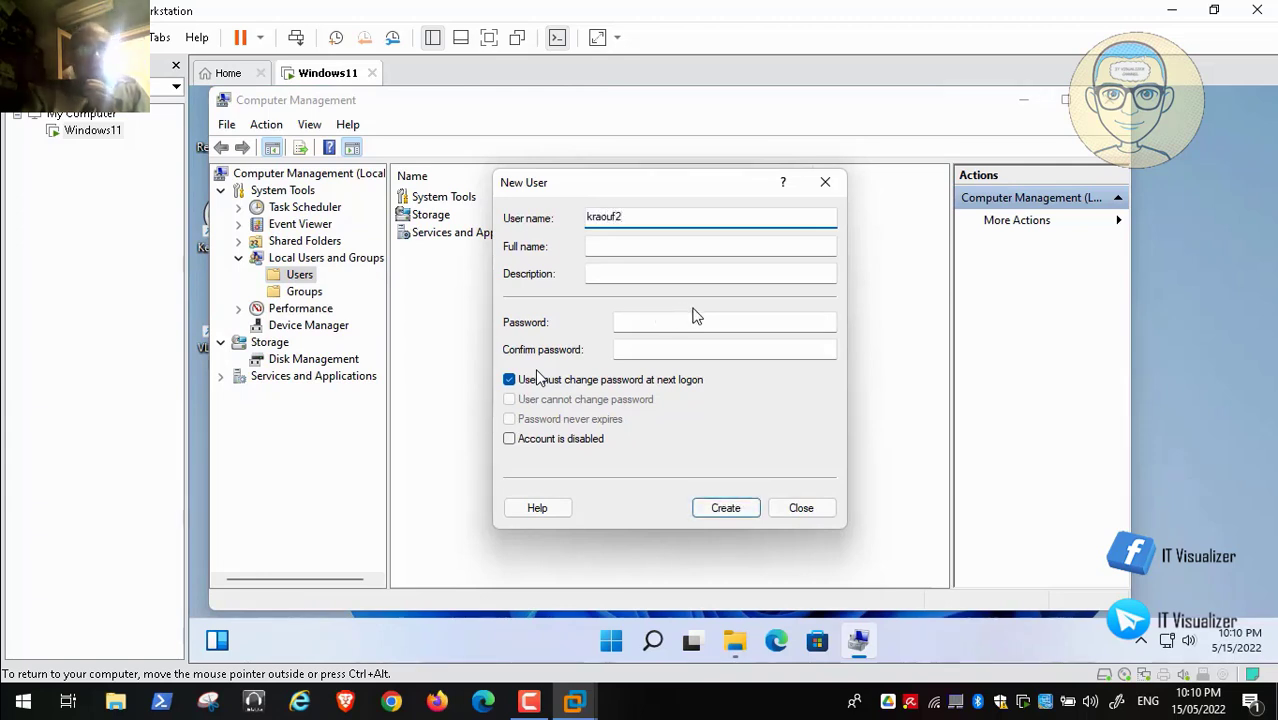
{"action": "left_click", "coordinate": [627, 246]}
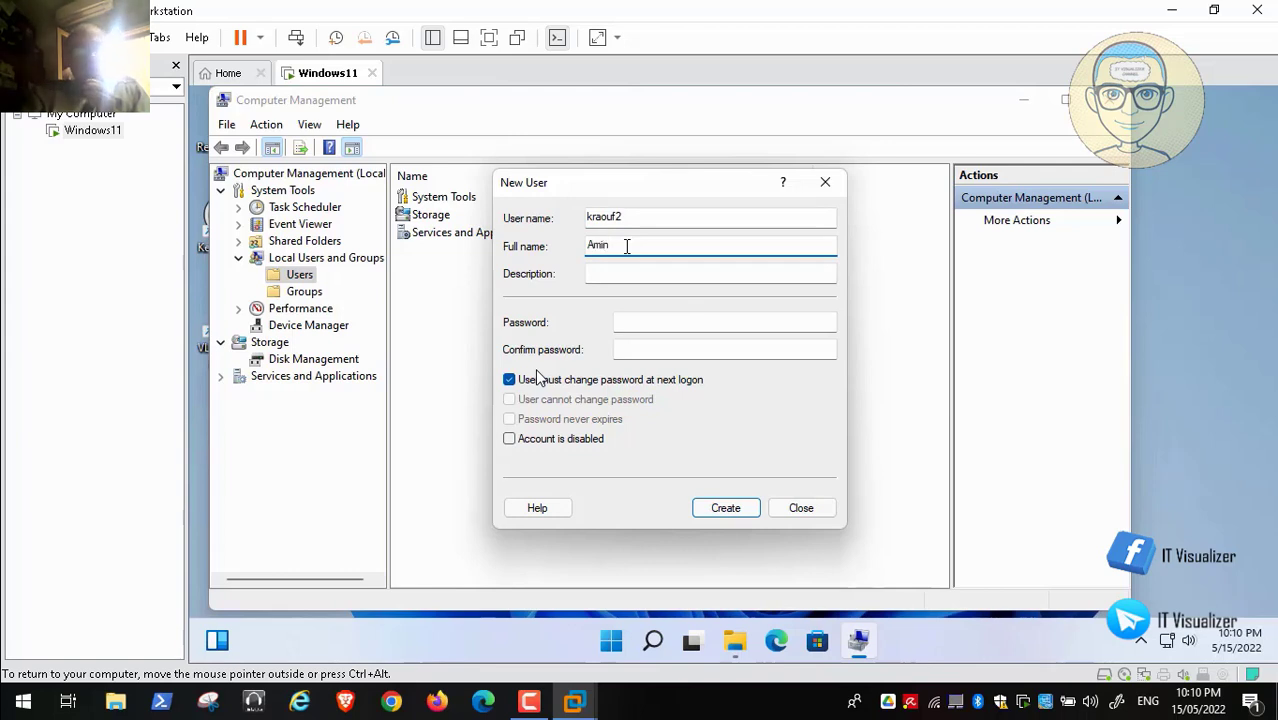
{"action": "type", "text": "Ad"}
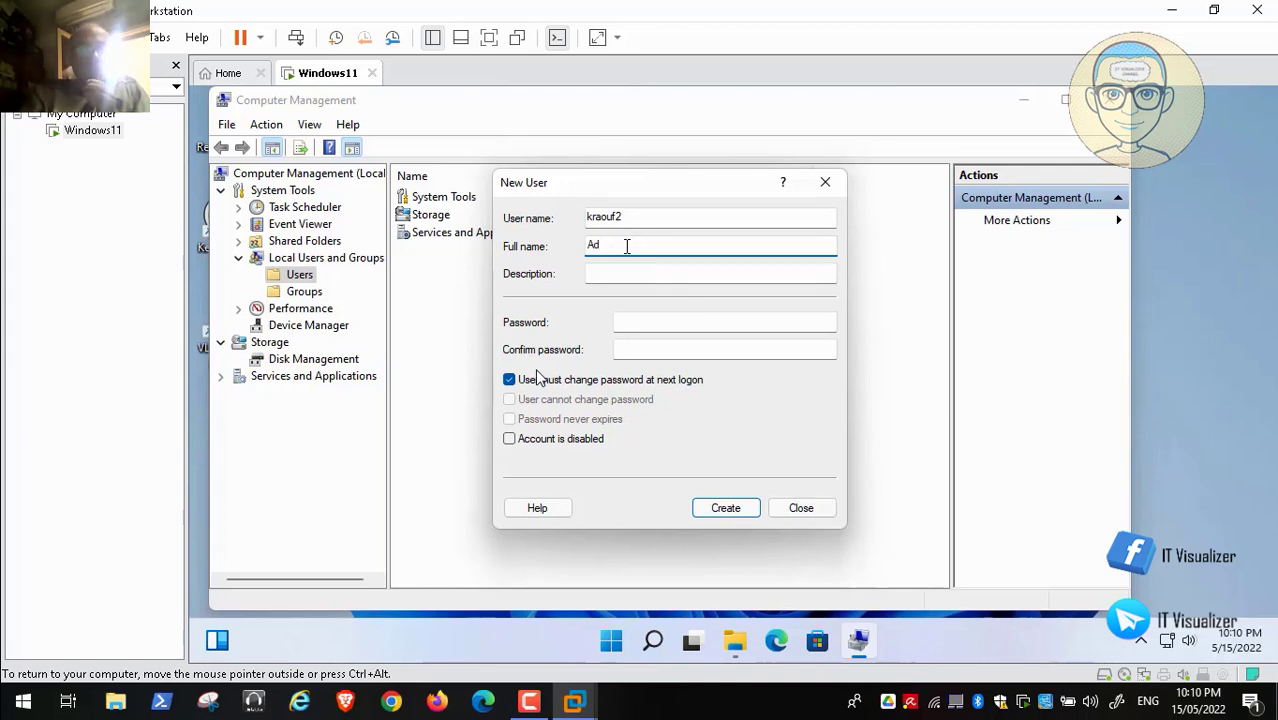
{"action": "type", "text": "ministrator"}
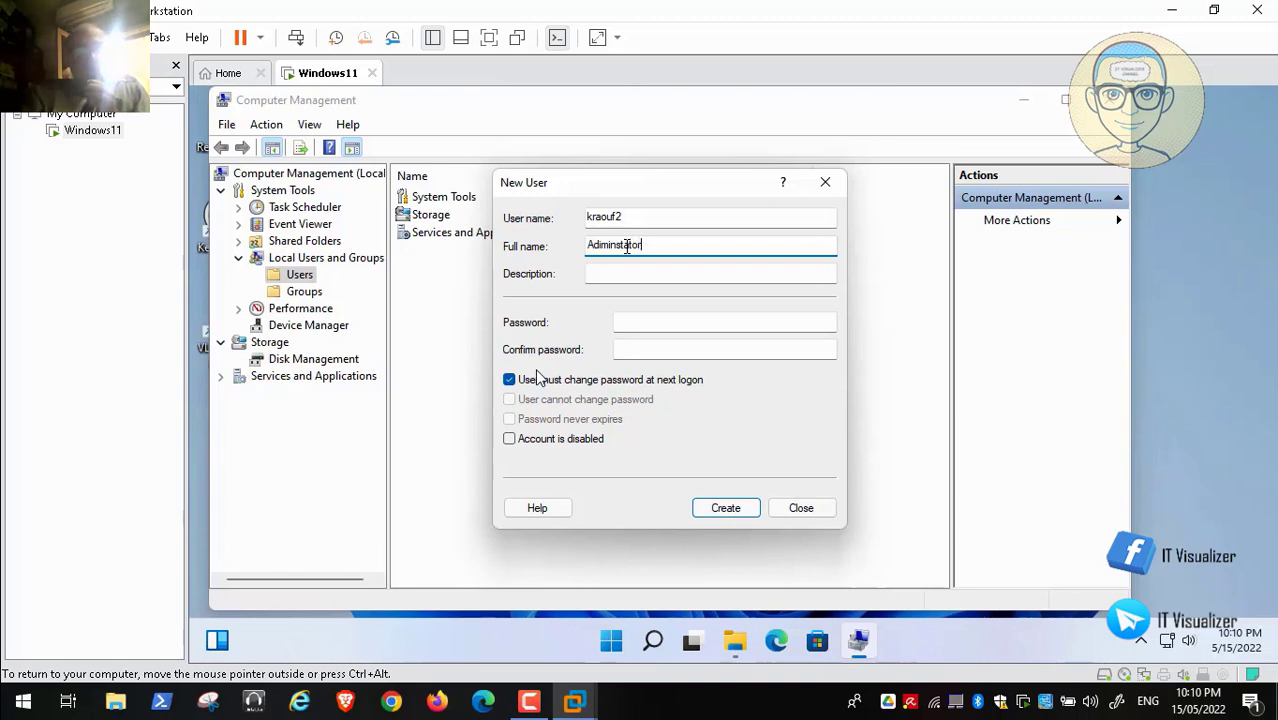
{"action": "key", "text": "BackSpace"}
{"action": "key", "text": "BackSpace"}
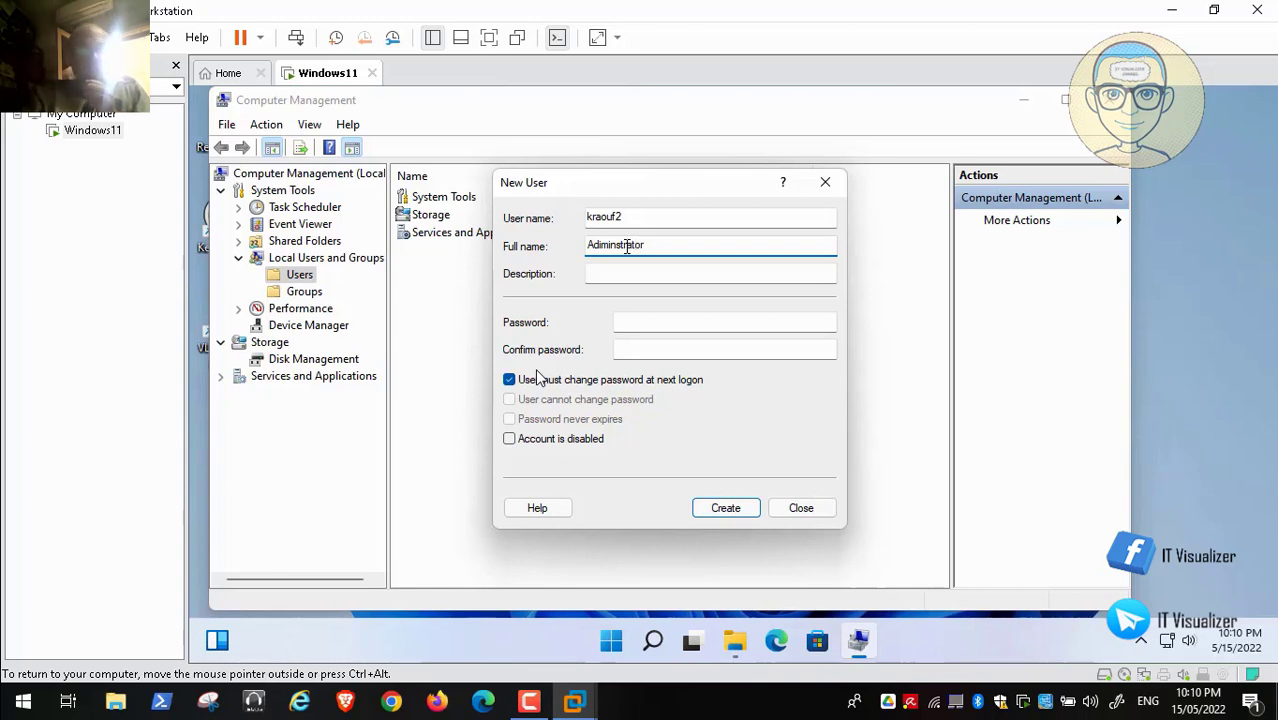
{"action": "type", "text": "N"}
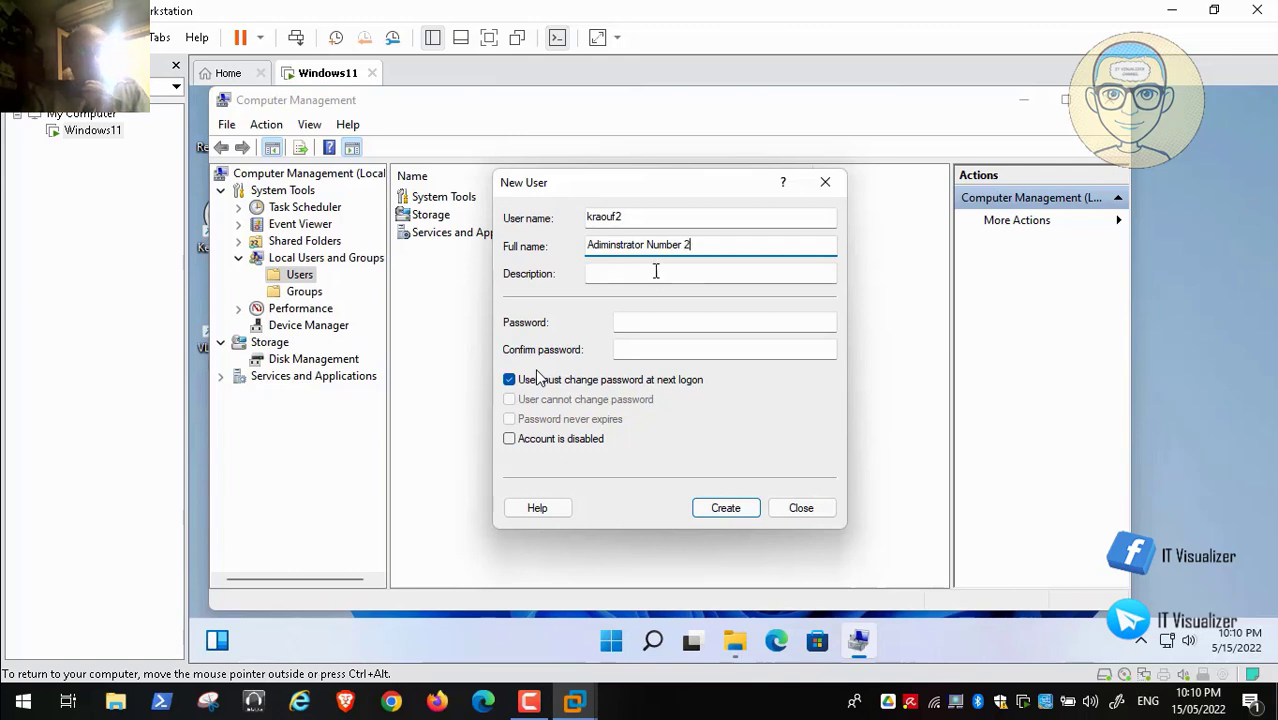
{"action": "type", "text": "umber 2"}
Step: Copy the full name into the description, set the account password, and create the user
{"action": "left_click", "coordinate": [656, 271]}
{"action": "left_click", "coordinate": [632, 250]}
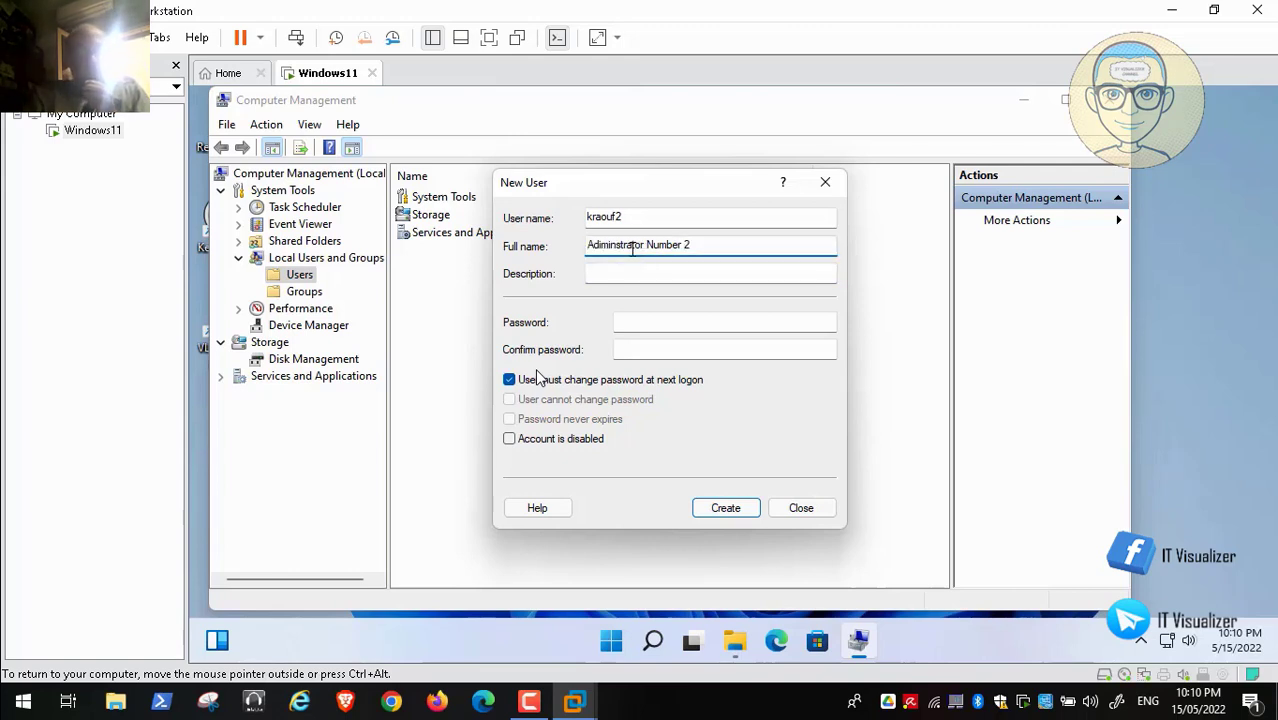
{"action": "double_click", "coordinate": [632, 250]}
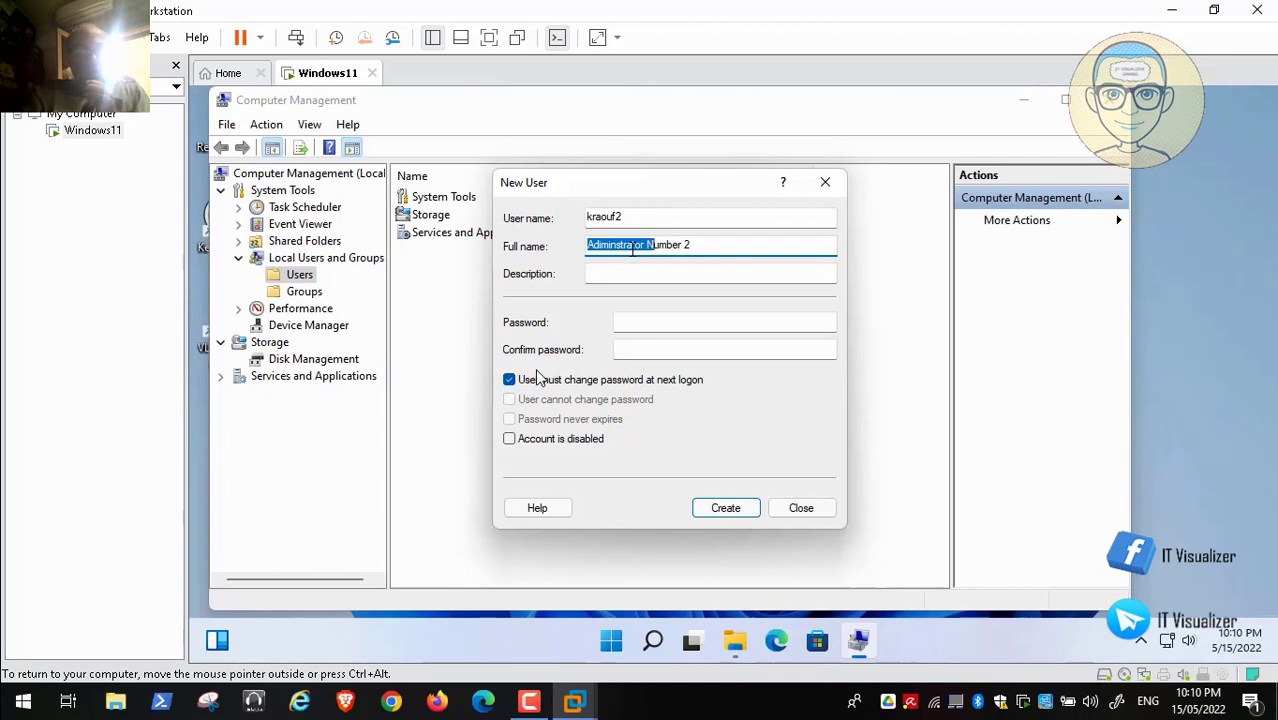
{"action": "key", "text": "shift+Right"}
{"action": "key", "text": "shift+Right"}
{"action": "key", "text": "shift+Right"}
{"action": "key", "text": "shift+Right"}
{"action": "key", "text": "shift+Right"}
{"action": "key", "text": "shift+Right"}
{"action": "key", "text": "shift+Right"}
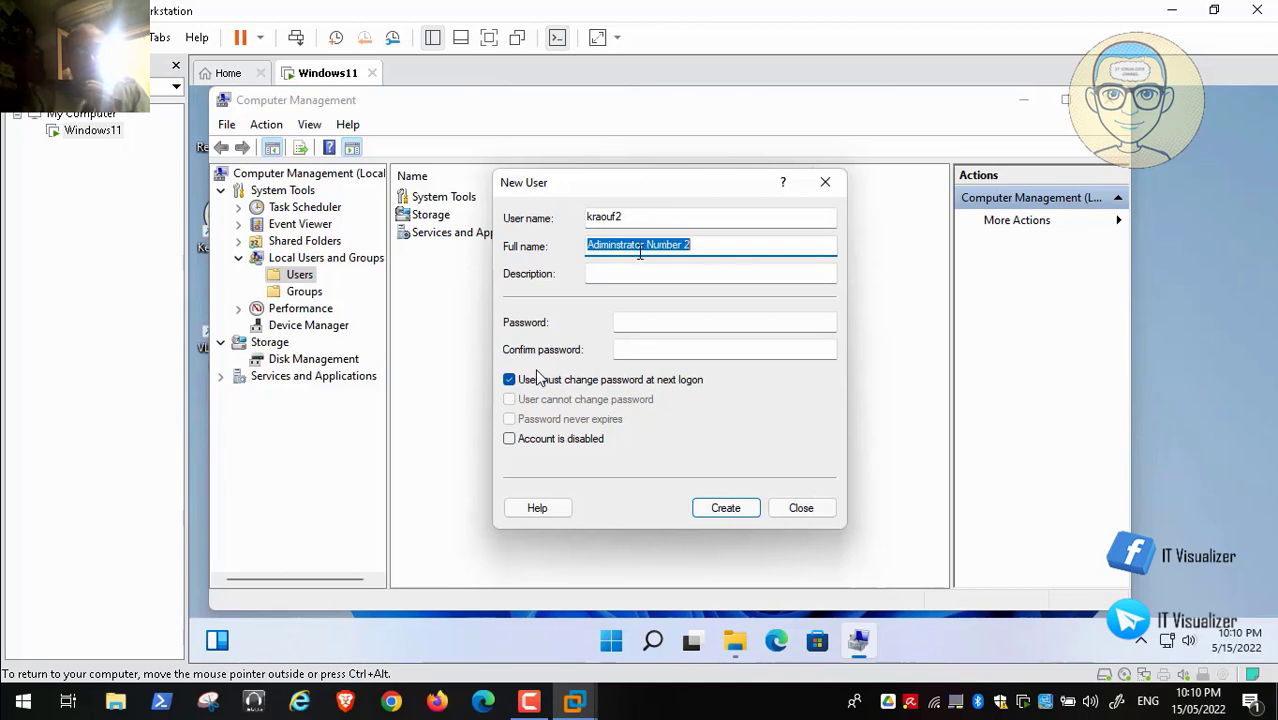
{"action": "right_click", "coordinate": [662, 262]}
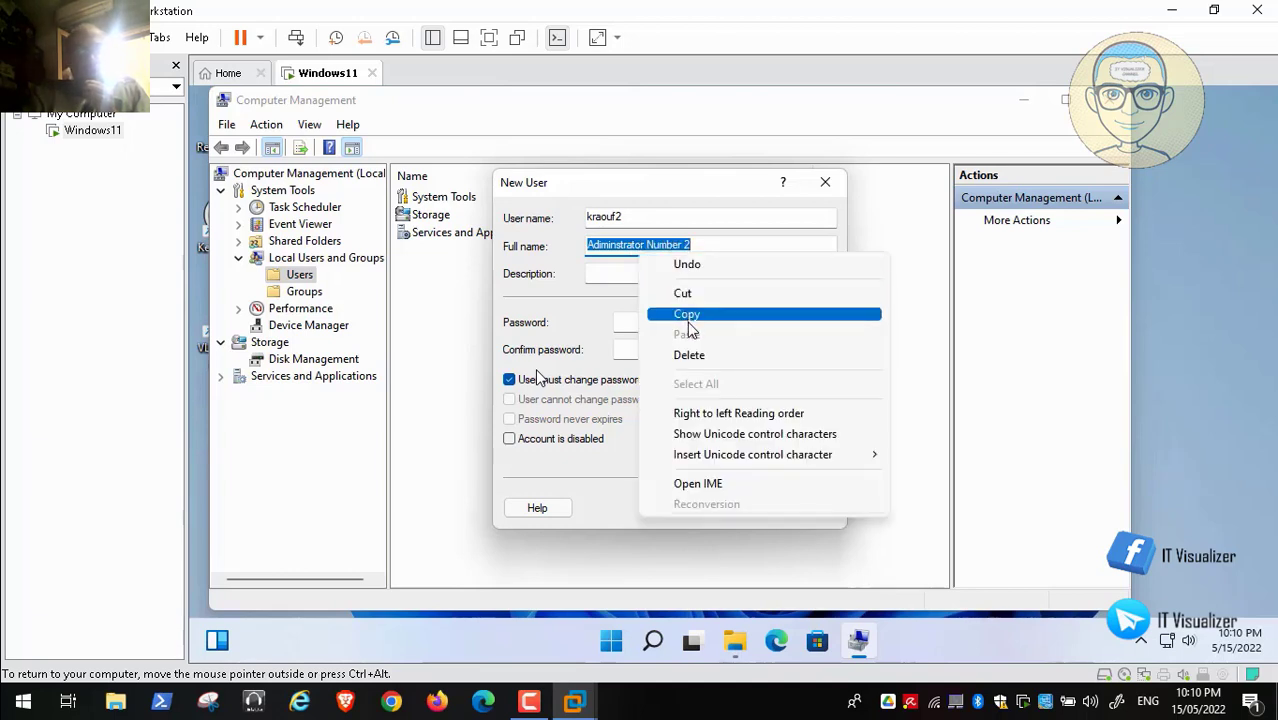
{"action": "left_click", "coordinate": [687, 319]}
{"action": "right_click", "coordinate": [619, 274]}
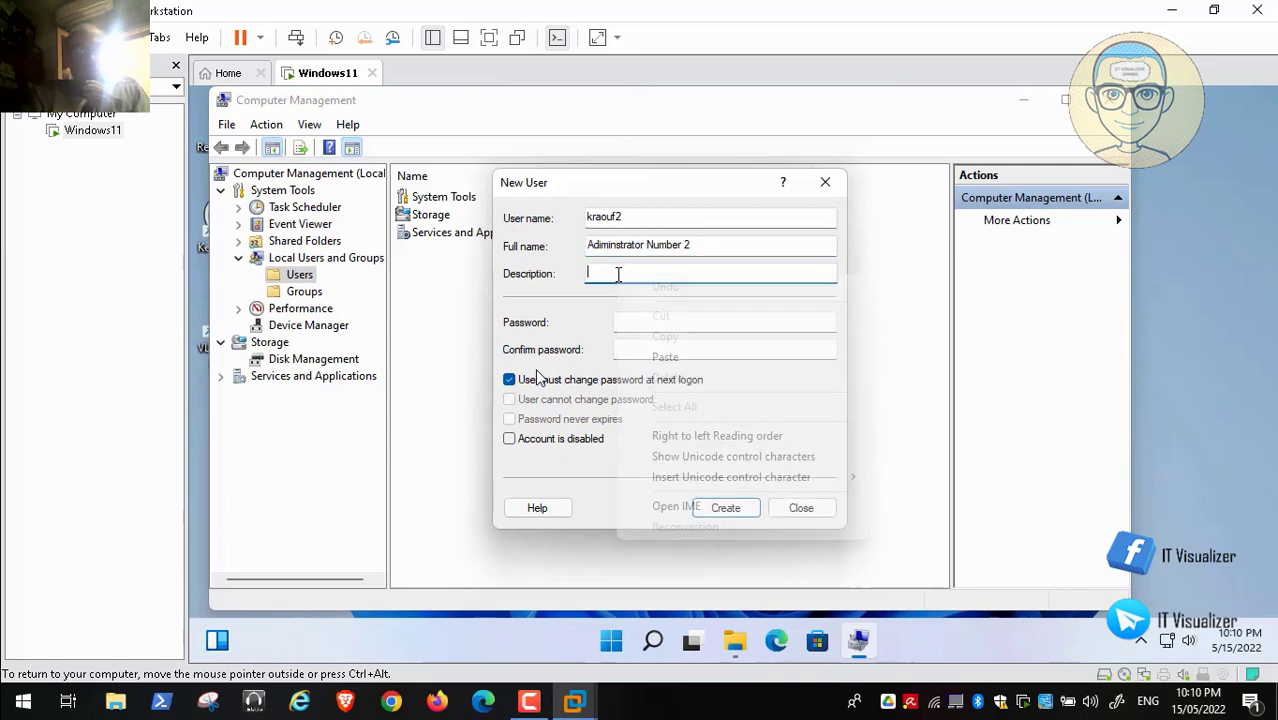
{"action": "left_click", "coordinate": [703, 362]}
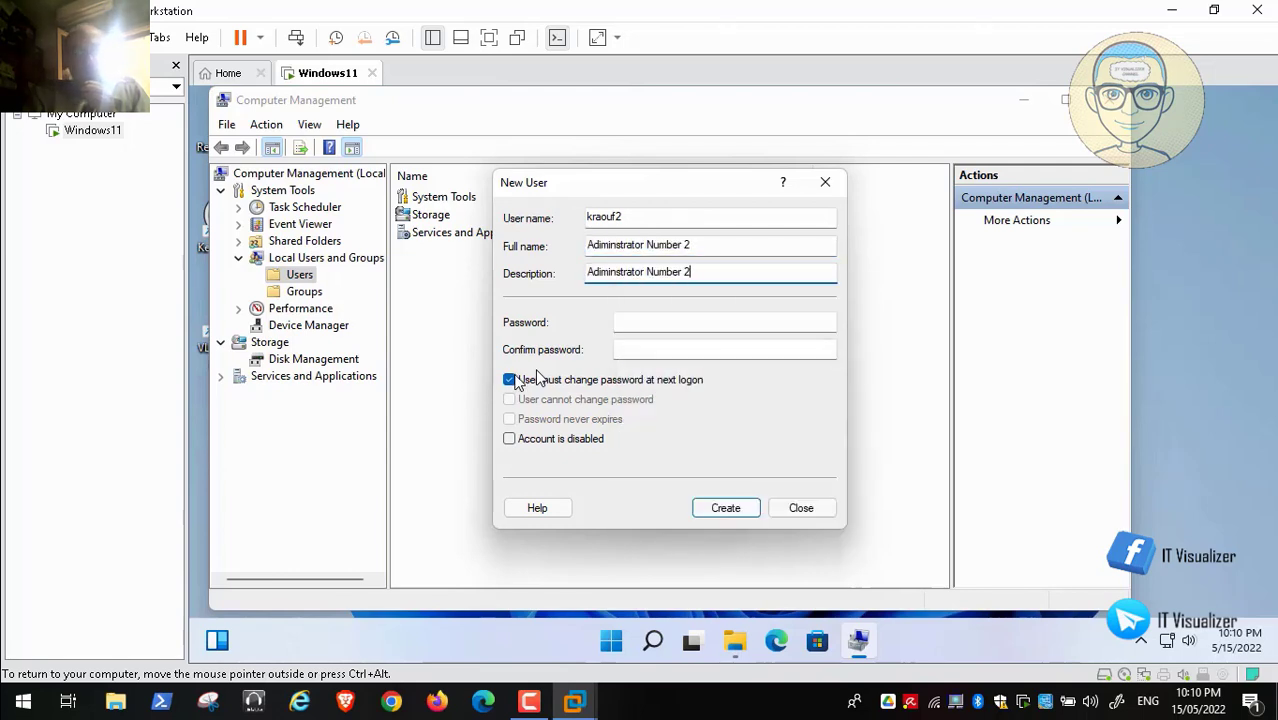
{"action": "left_click", "coordinate": [510, 380]}
{"action": "left_click", "coordinate": [650, 321]}
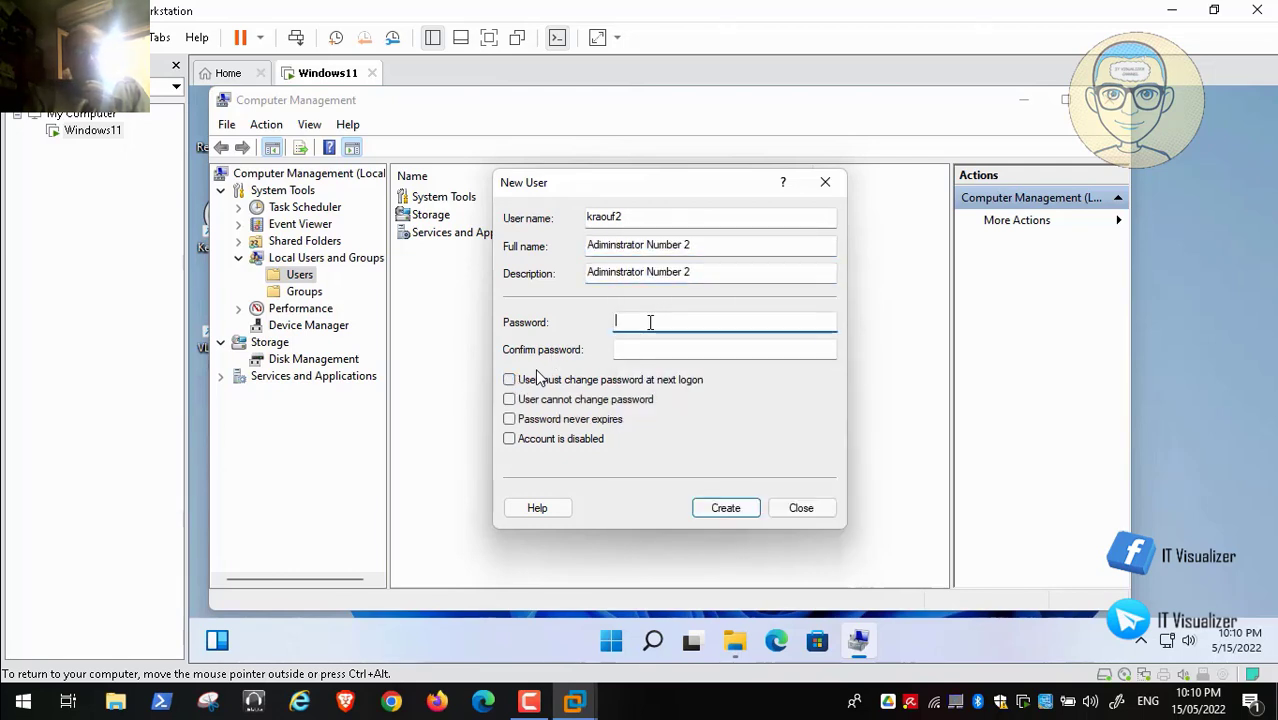
{"action": "type", "text": "Pas"}
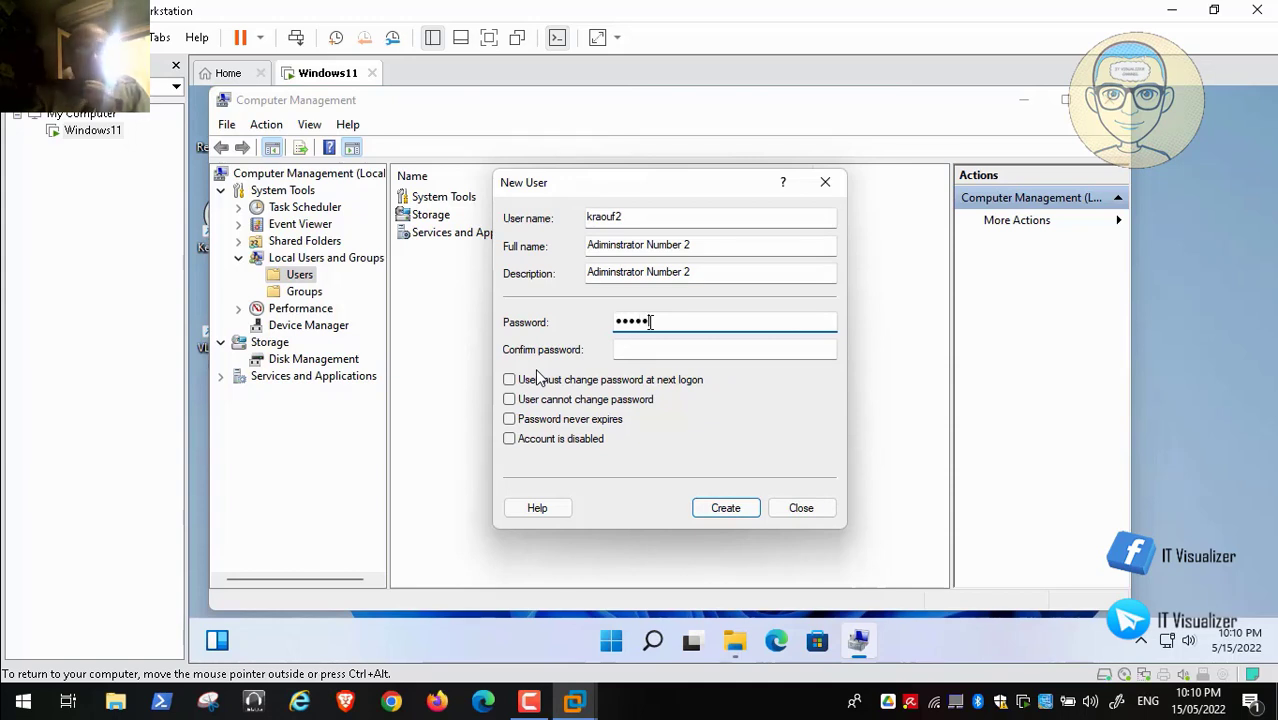
{"action": "type", "text": "swor"}
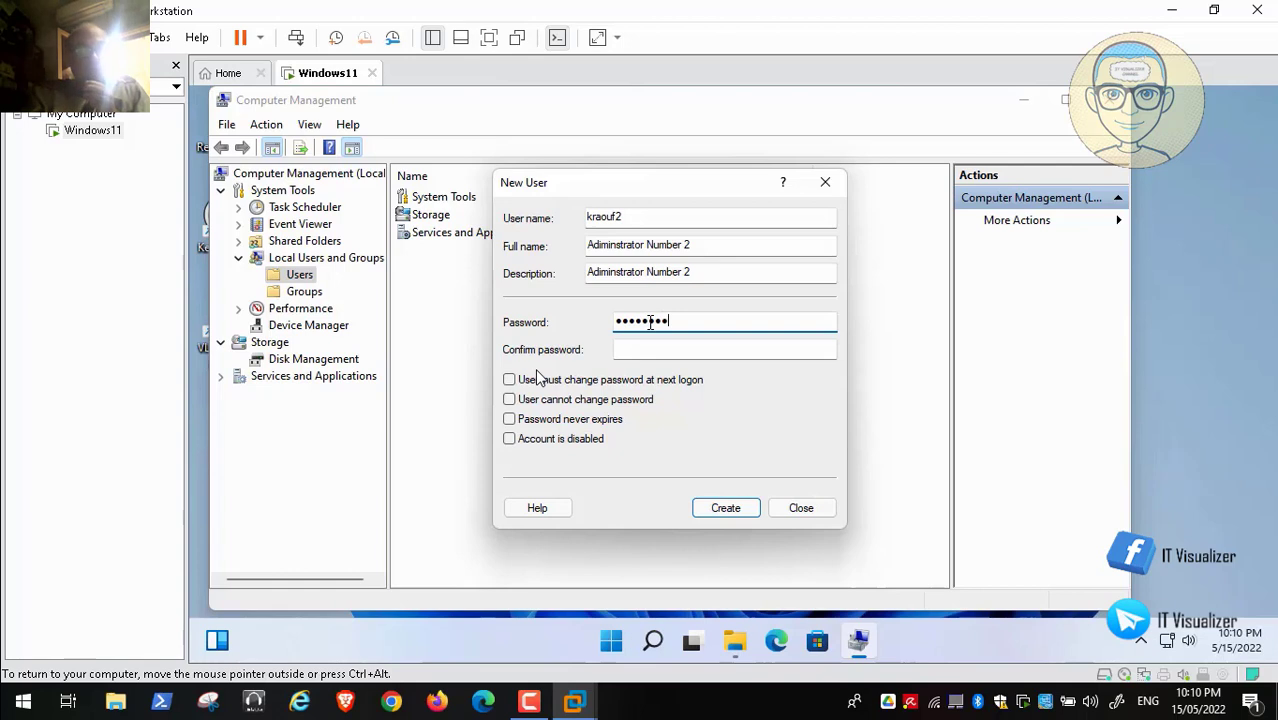
{"action": "type", "text": "d1"}
{"action": "key", "text": "Tab"}
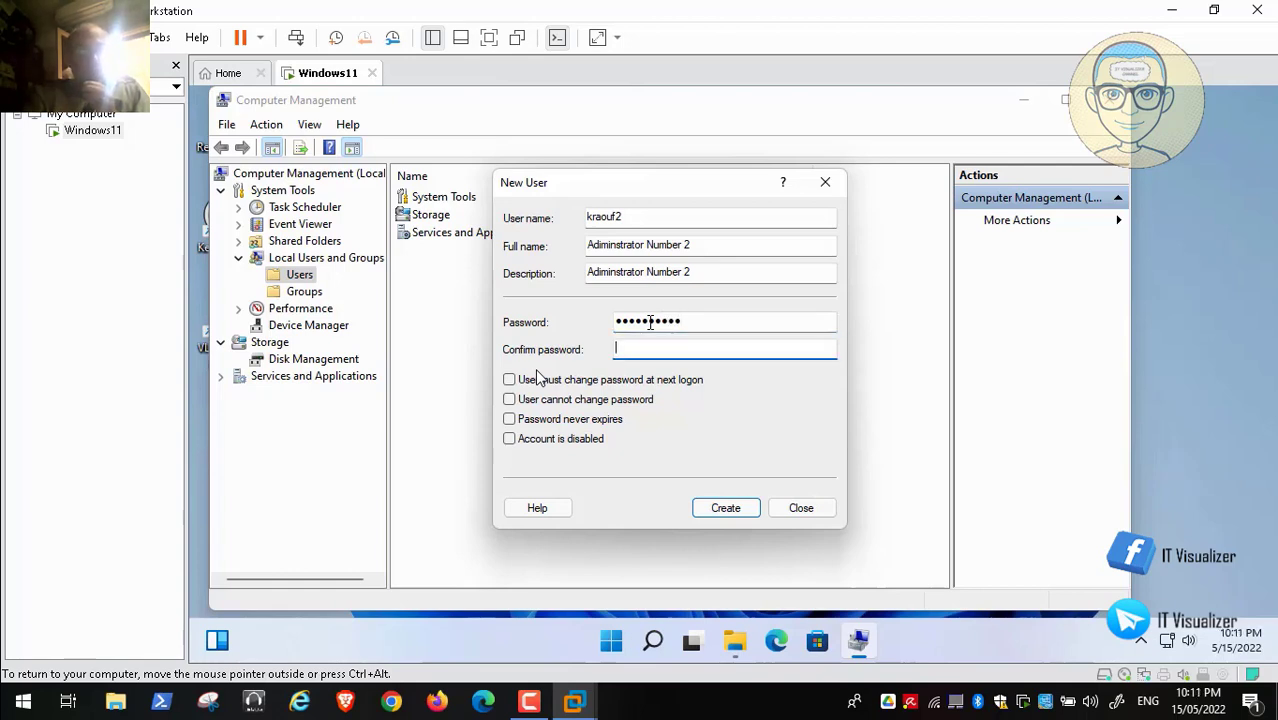
{"action": "type", "text": "Pas"}
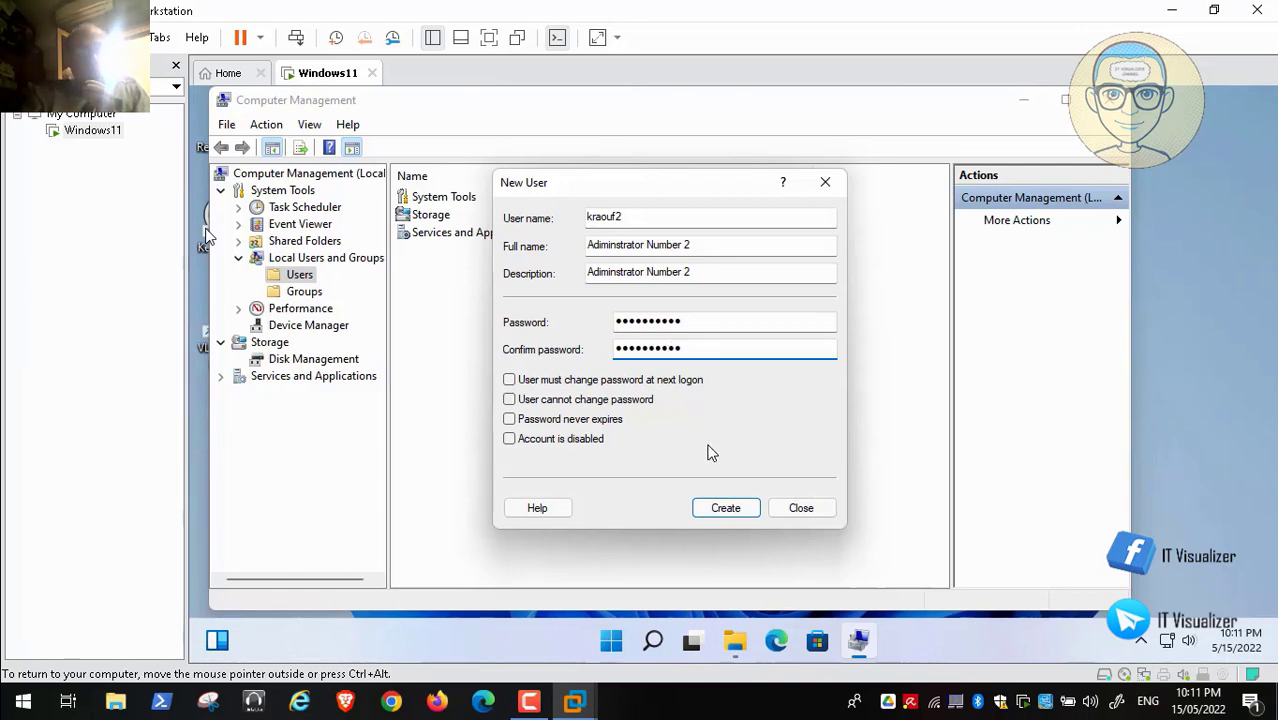
{"action": "left_click", "coordinate": [726, 510]}
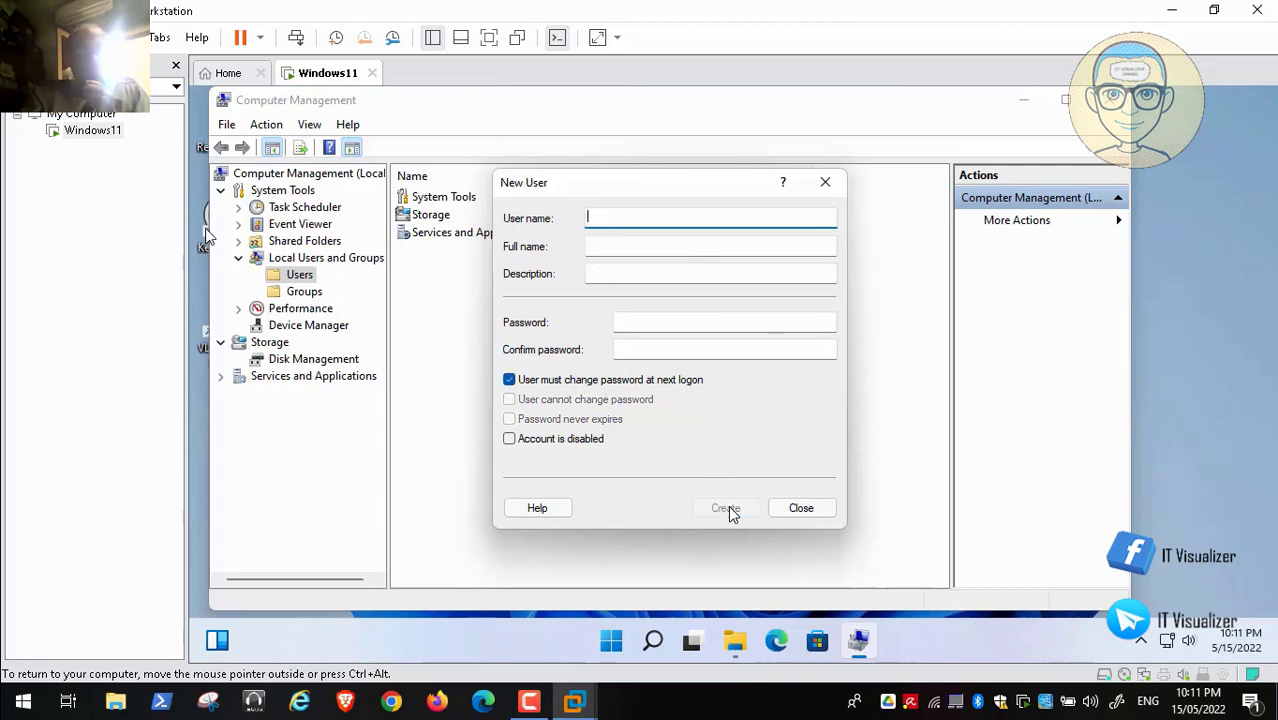
{"action": "left_click", "coordinate": [510, 381]}
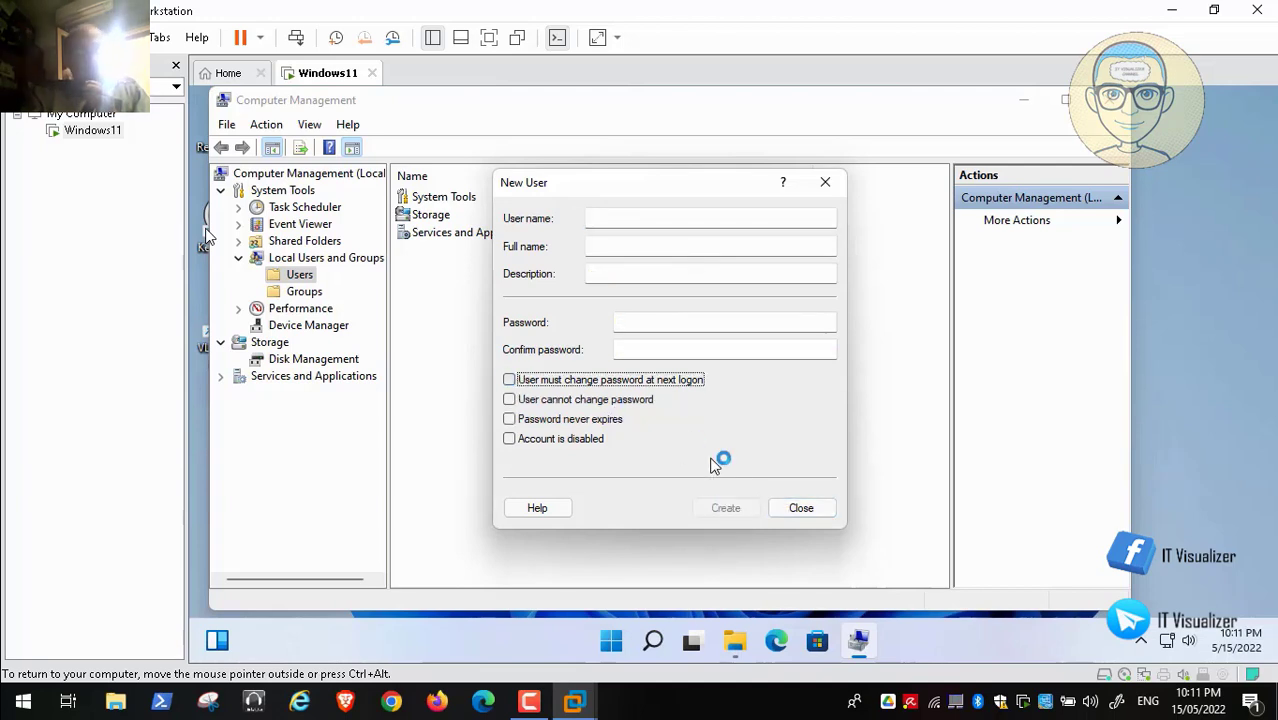
Step: Remove the new account from the Users group in its Member Of properties
{"action": "left_click", "coordinate": [810, 508]}
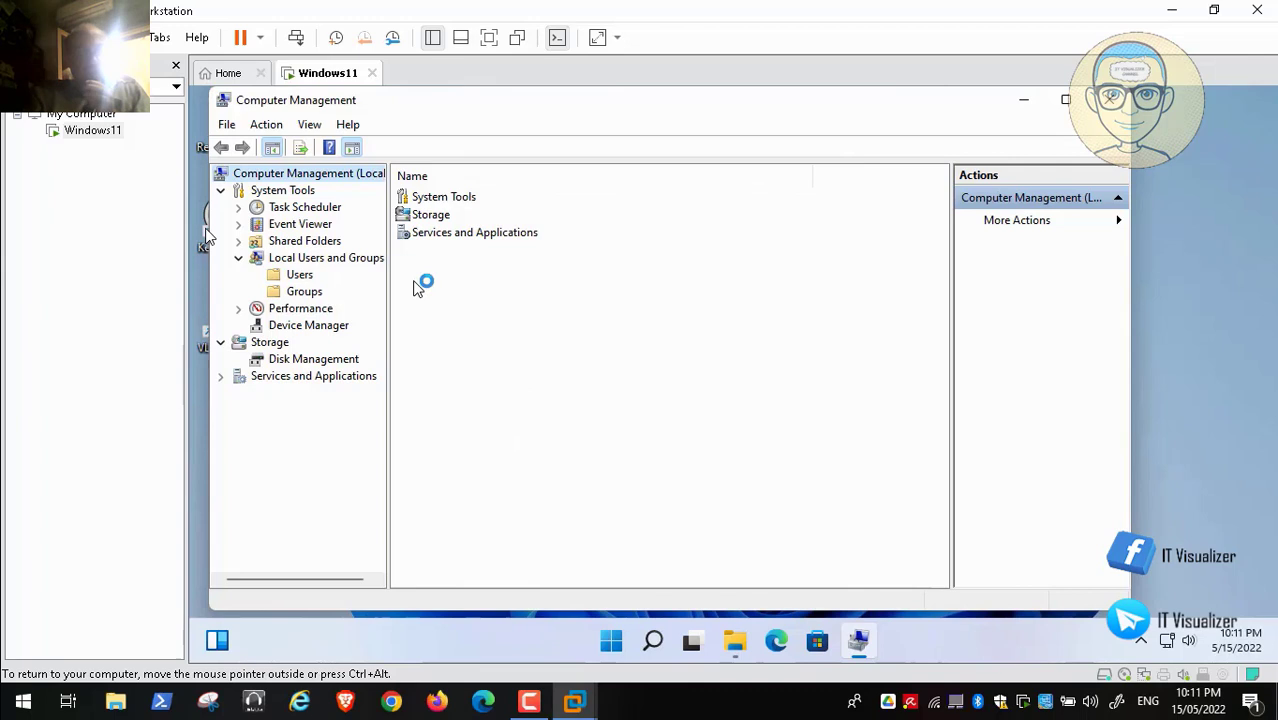
{"action": "left_click", "coordinate": [300, 275]}
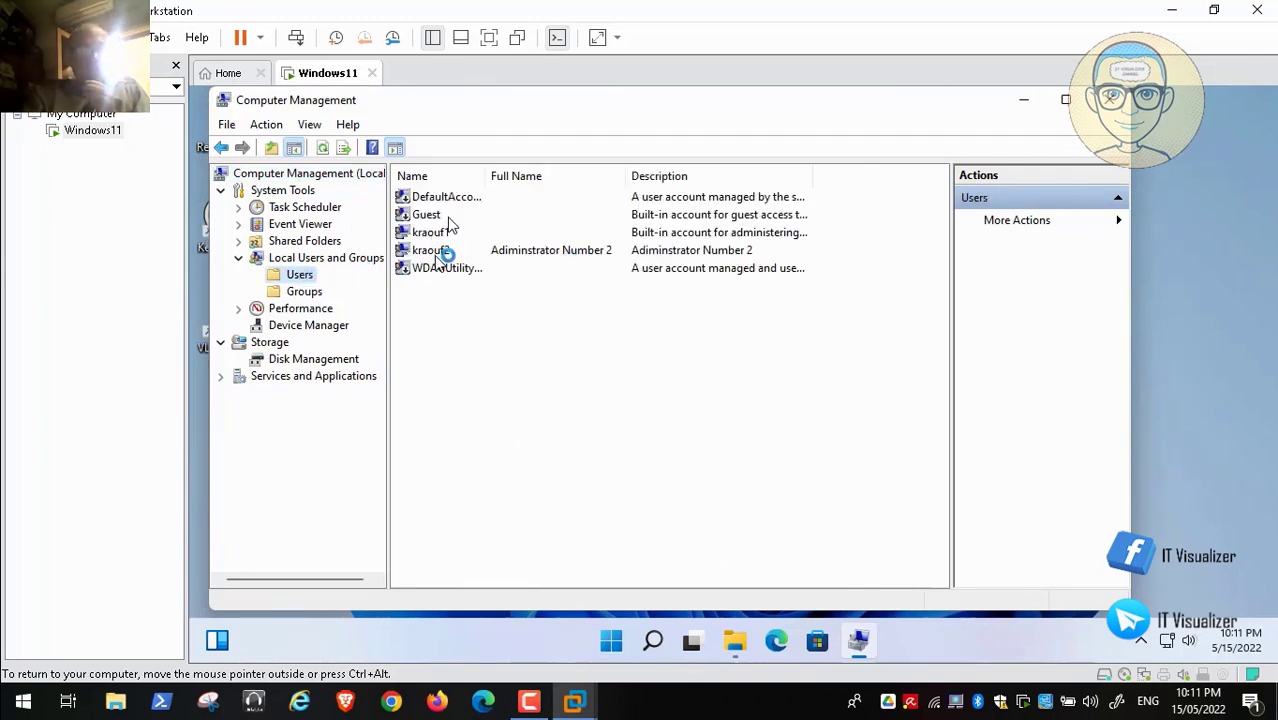
{"action": "double_click", "coordinate": [441, 258]}
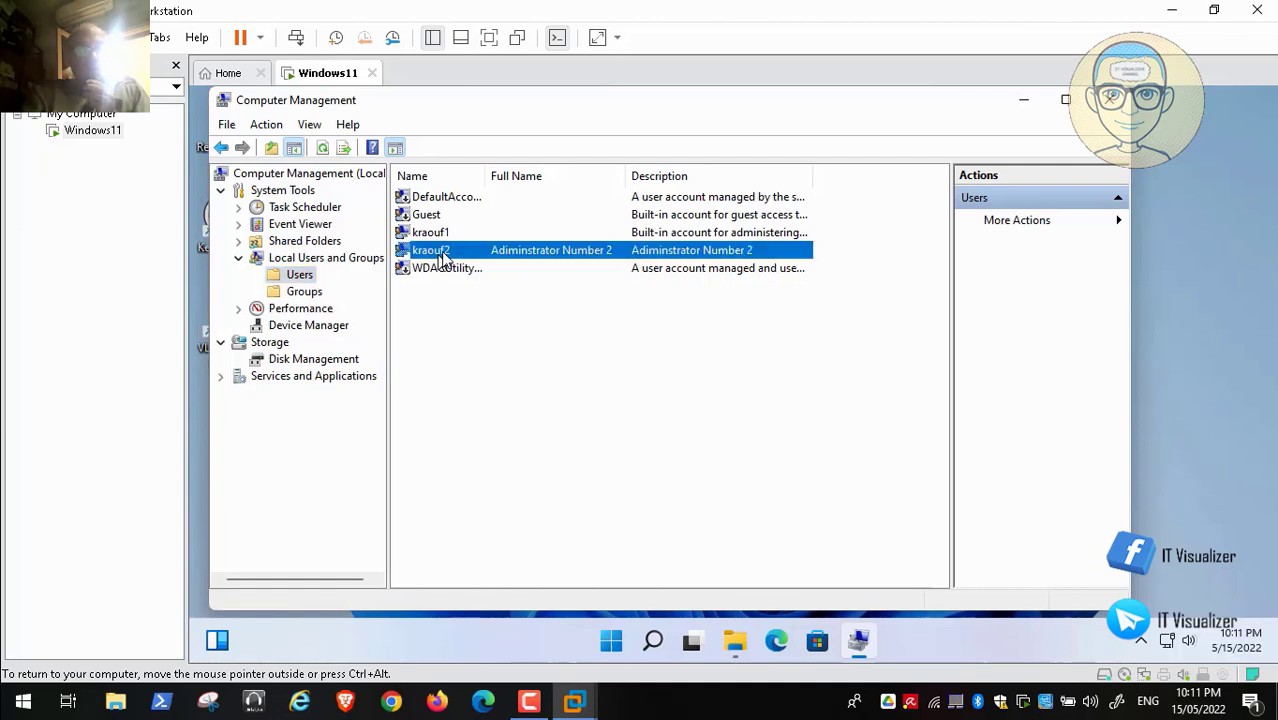
{"action": "left_click", "coordinate": [580, 181]}
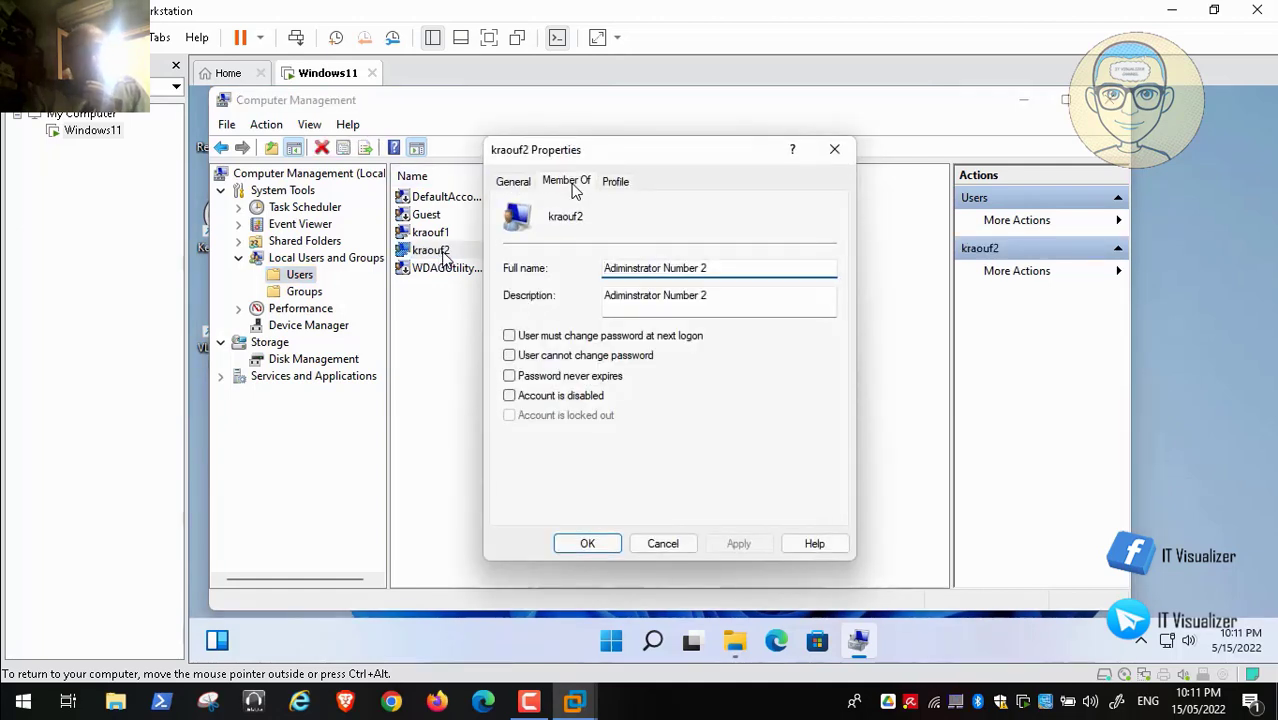
{"action": "left_click", "coordinate": [540, 230]}
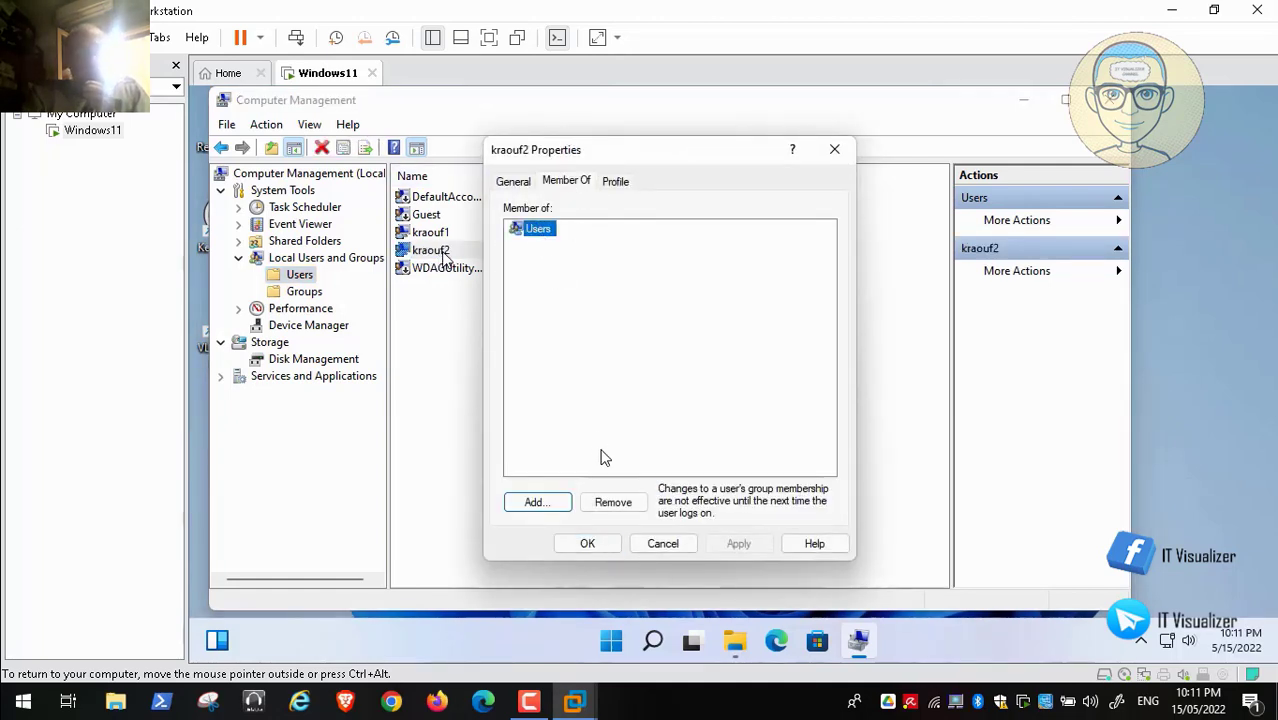
{"action": "left_click", "coordinate": [630, 506]}
Step: Add the account to the Administrators group and apply the change
{"action": "left_click", "coordinate": [533, 503]}
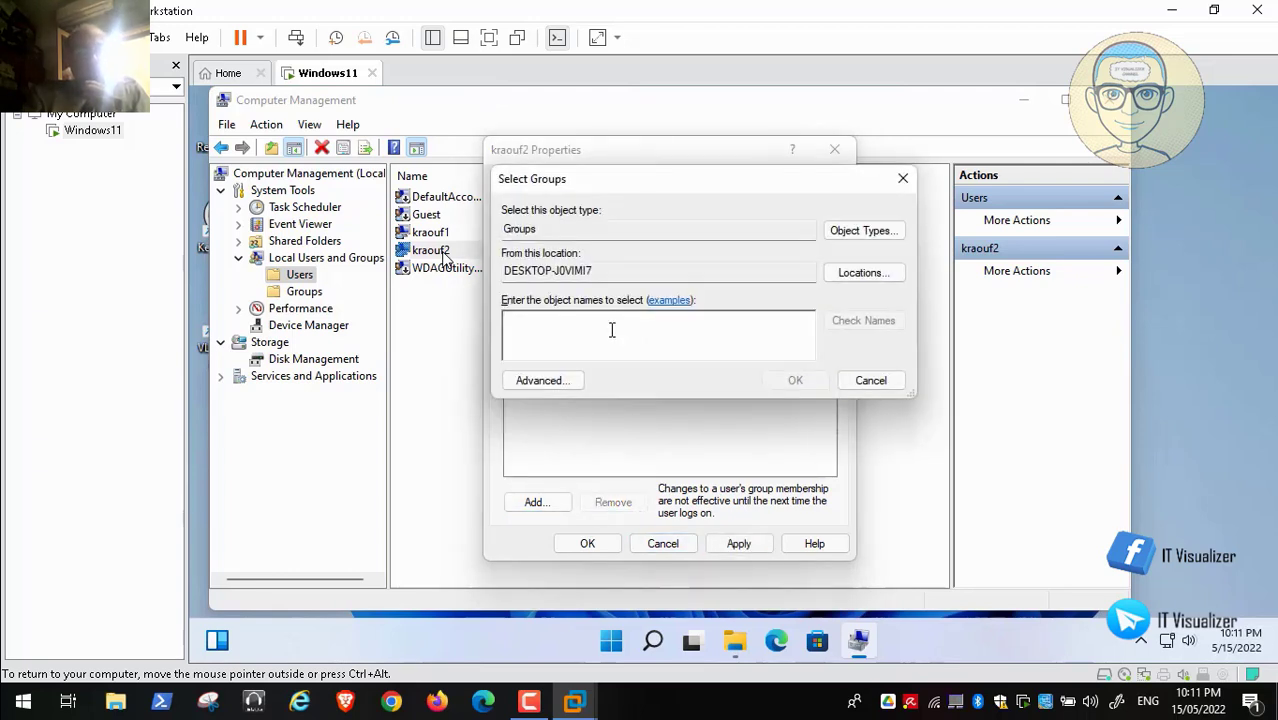
{"action": "type", "text": "Admin"}
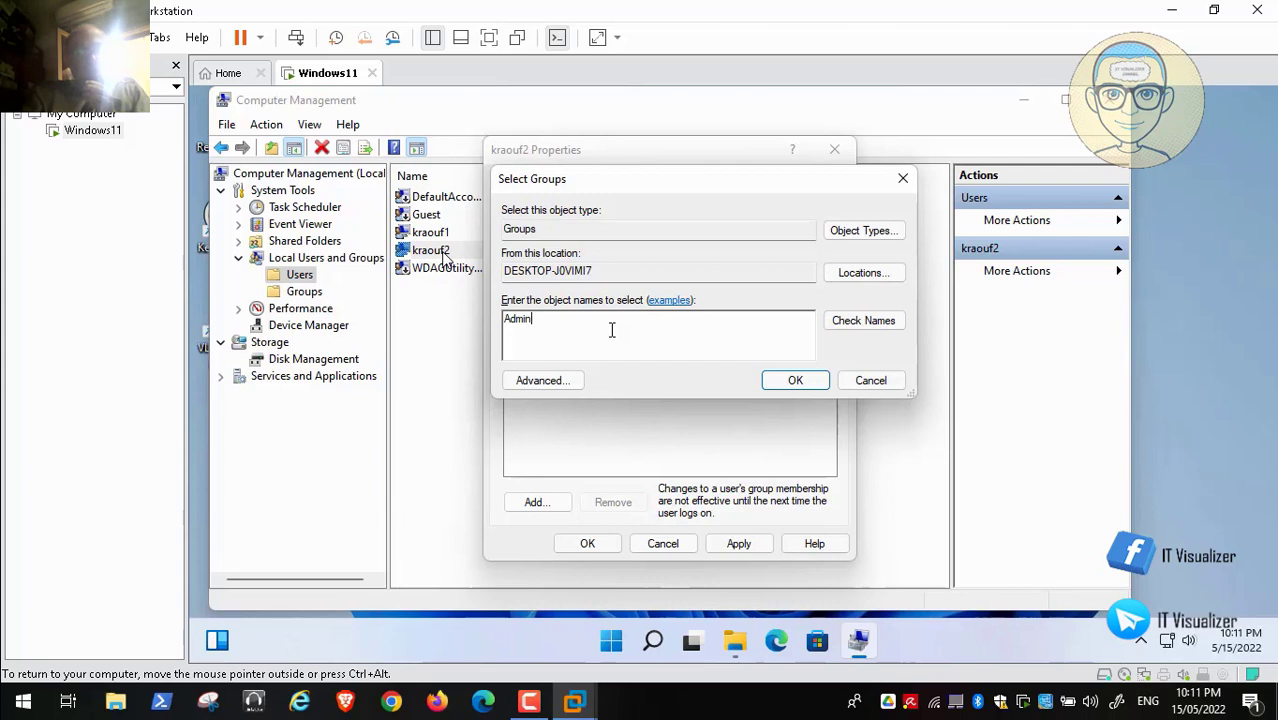
{"action": "type", "text": "istrators"}
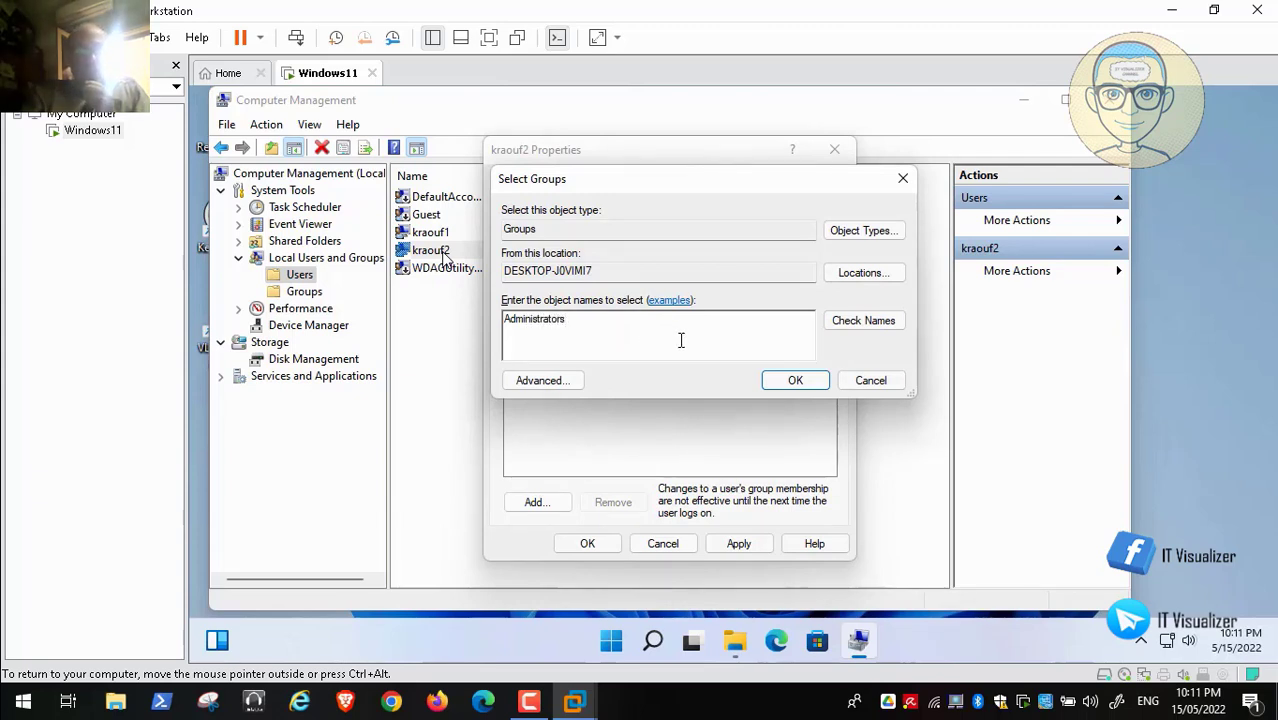
{"action": "left_click", "coordinate": [863, 320]}
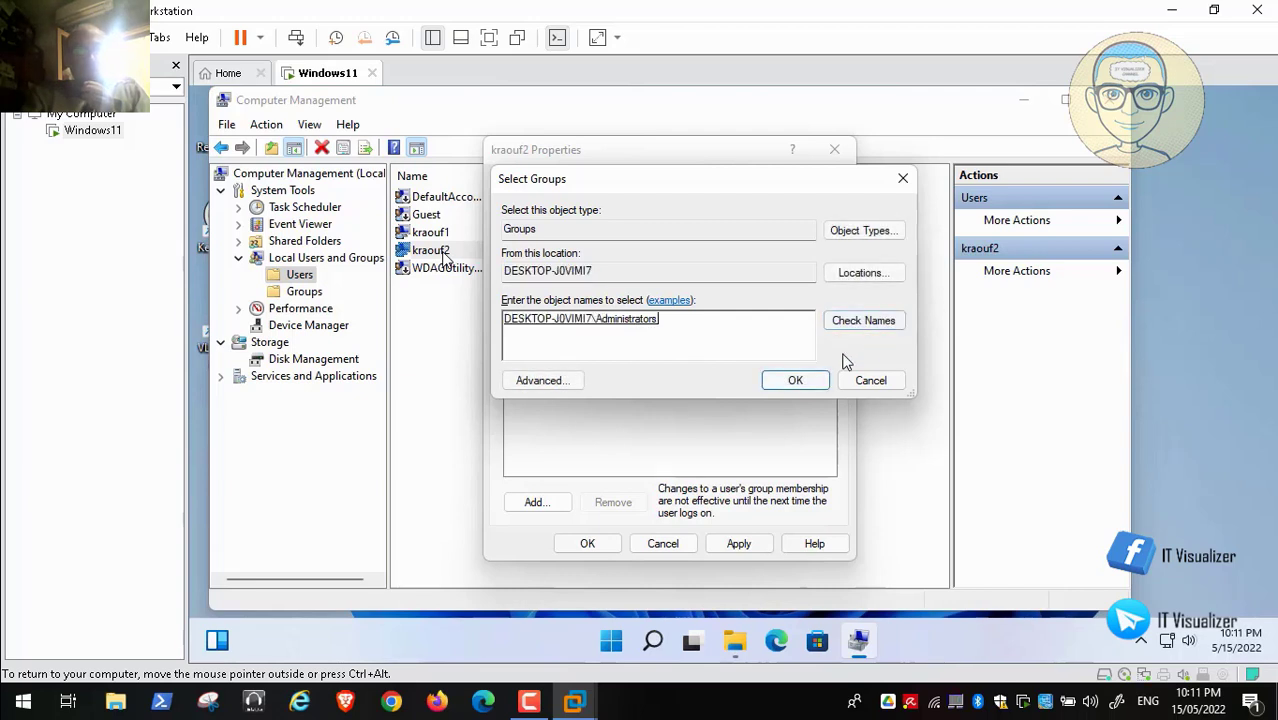
{"action": "left_click", "coordinate": [796, 381]}
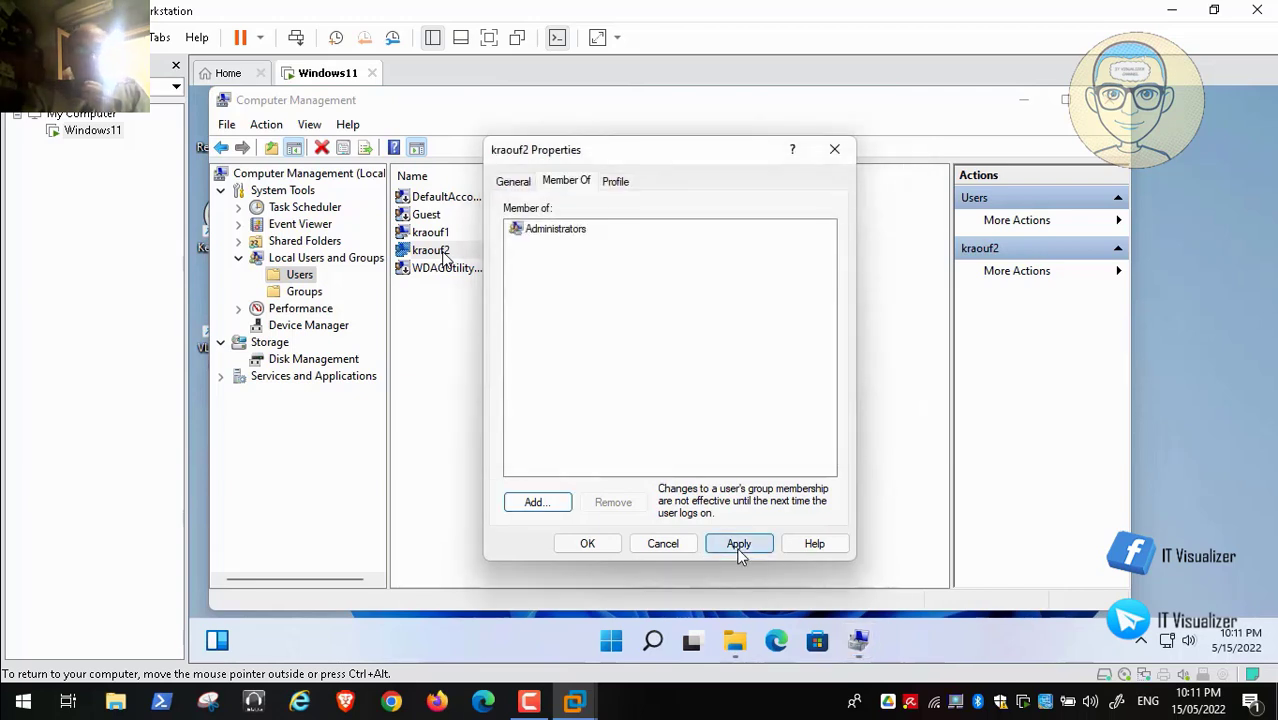
{"action": "left_click", "coordinate": [737, 543]}
{"action": "left_click", "coordinate": [590, 543]}
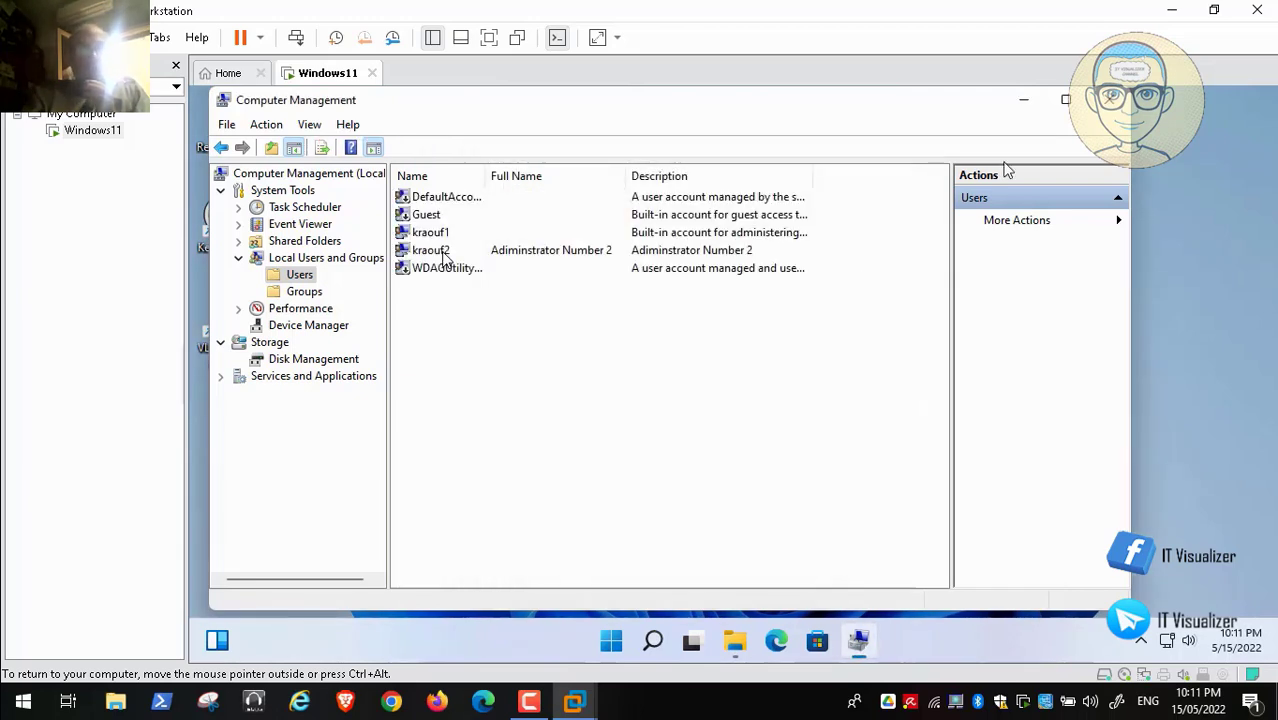
{"action": "key", "text": "alt+F4"}
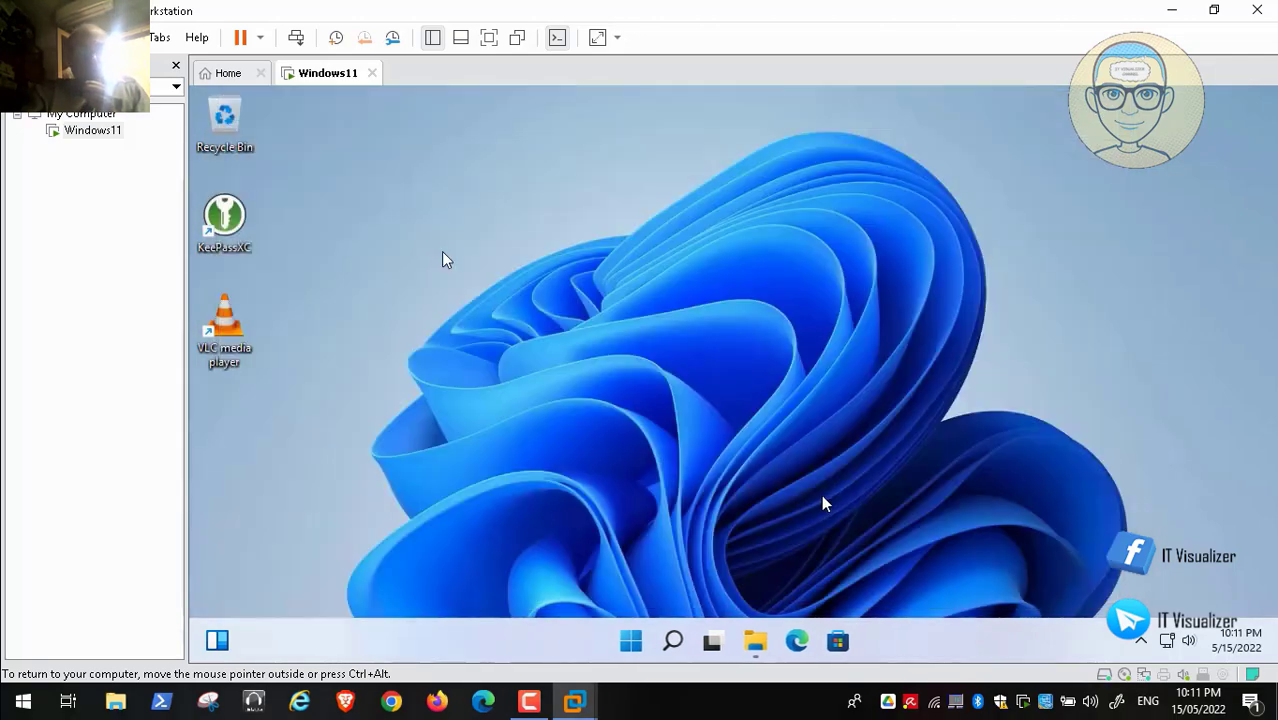
{"action": "left_click", "coordinate": [634, 643]}
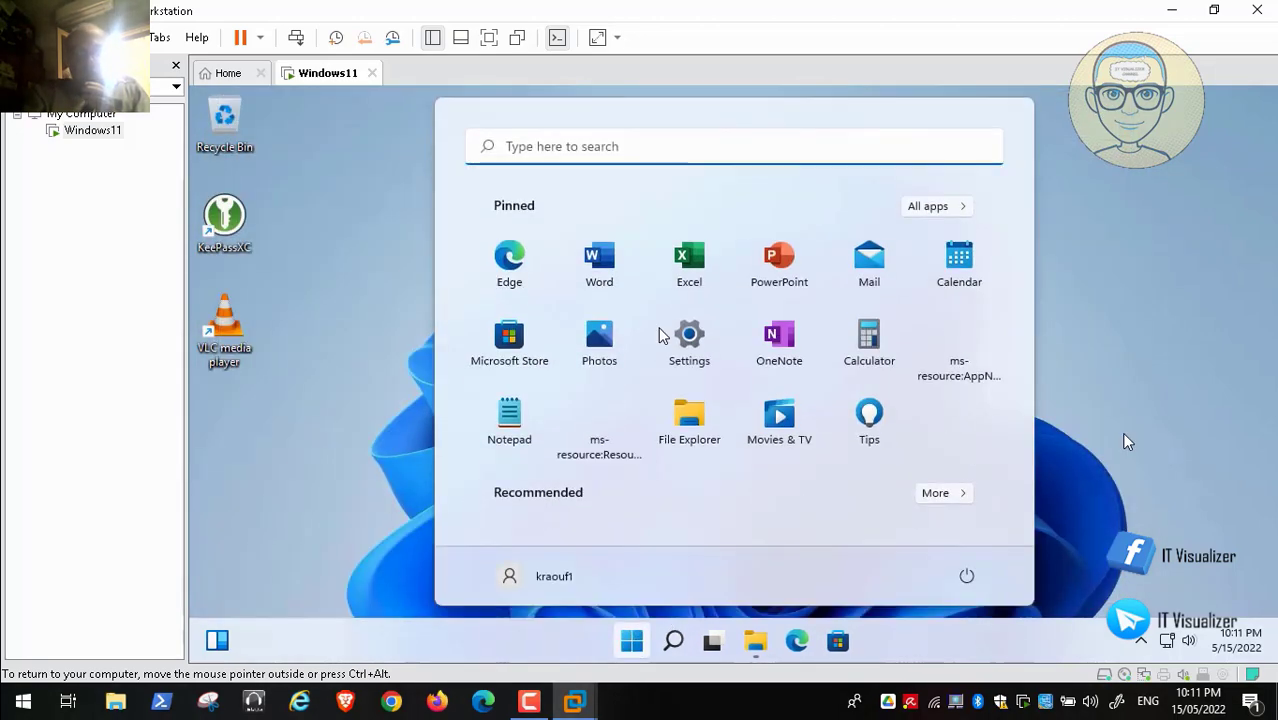
{"action": "left_click", "coordinate": [573, 147]}
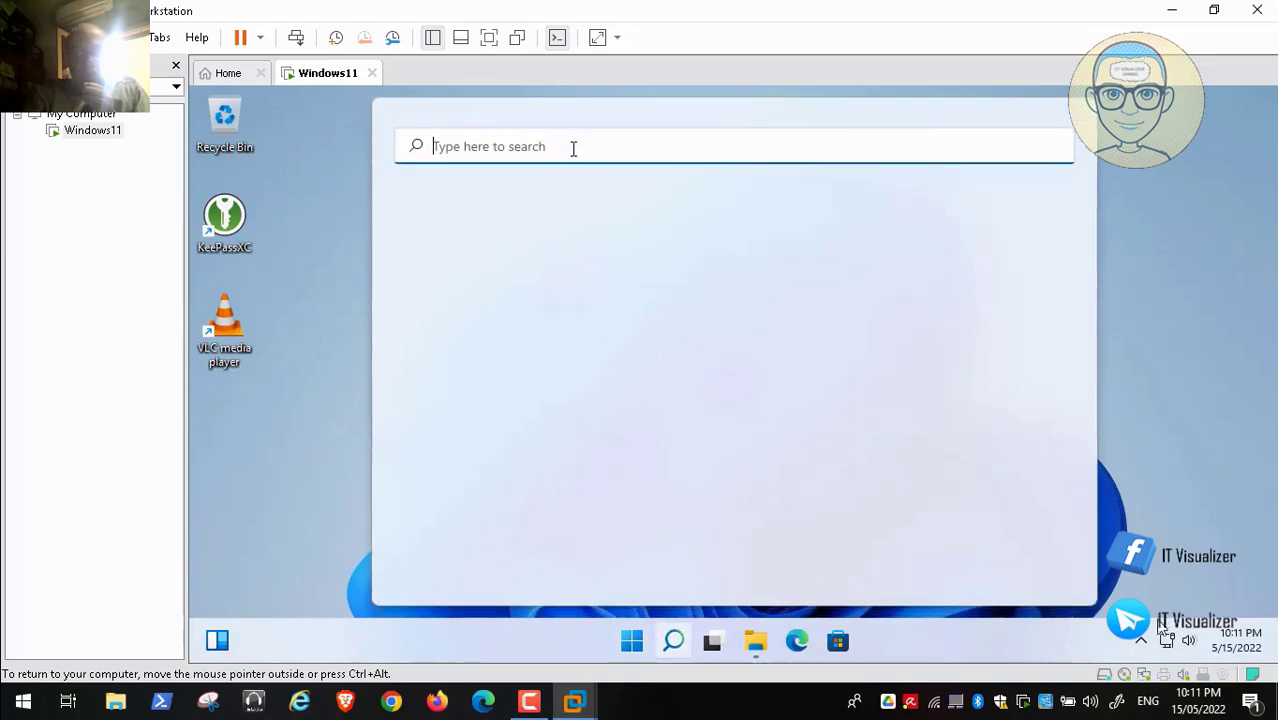
{"action": "type", "text": "control"}
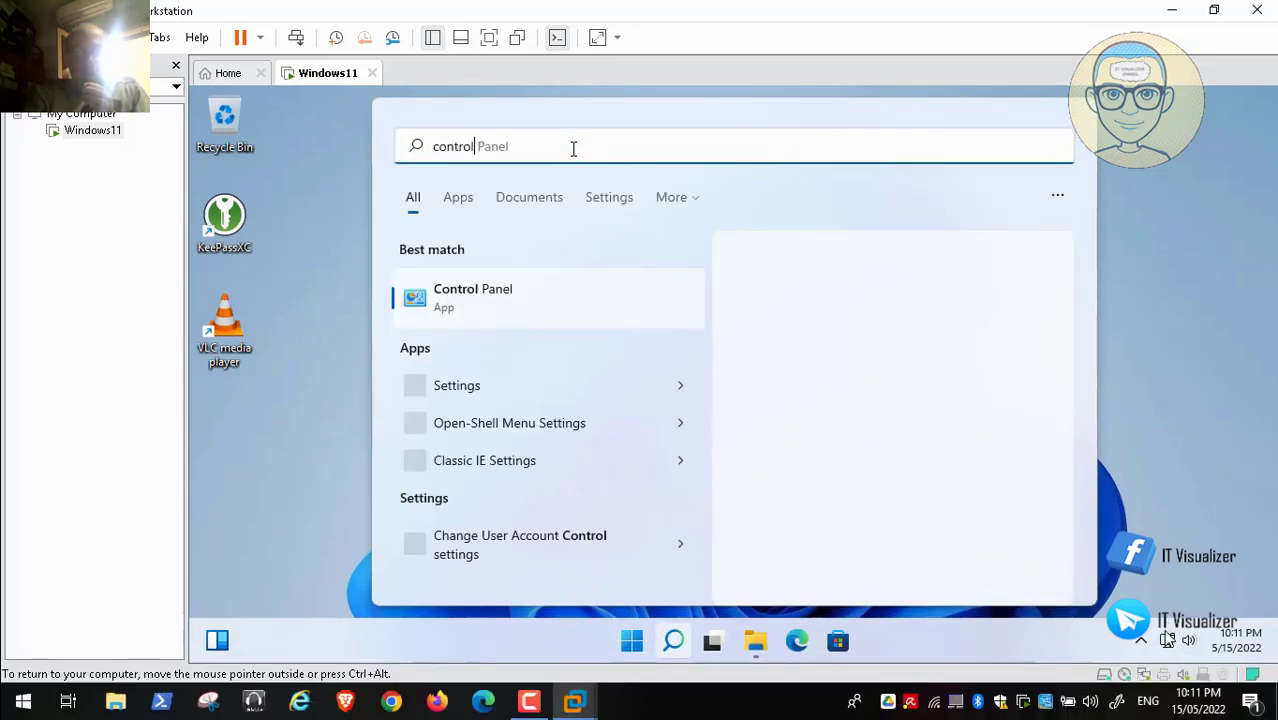
{"action": "left_click", "coordinate": [485, 298]}
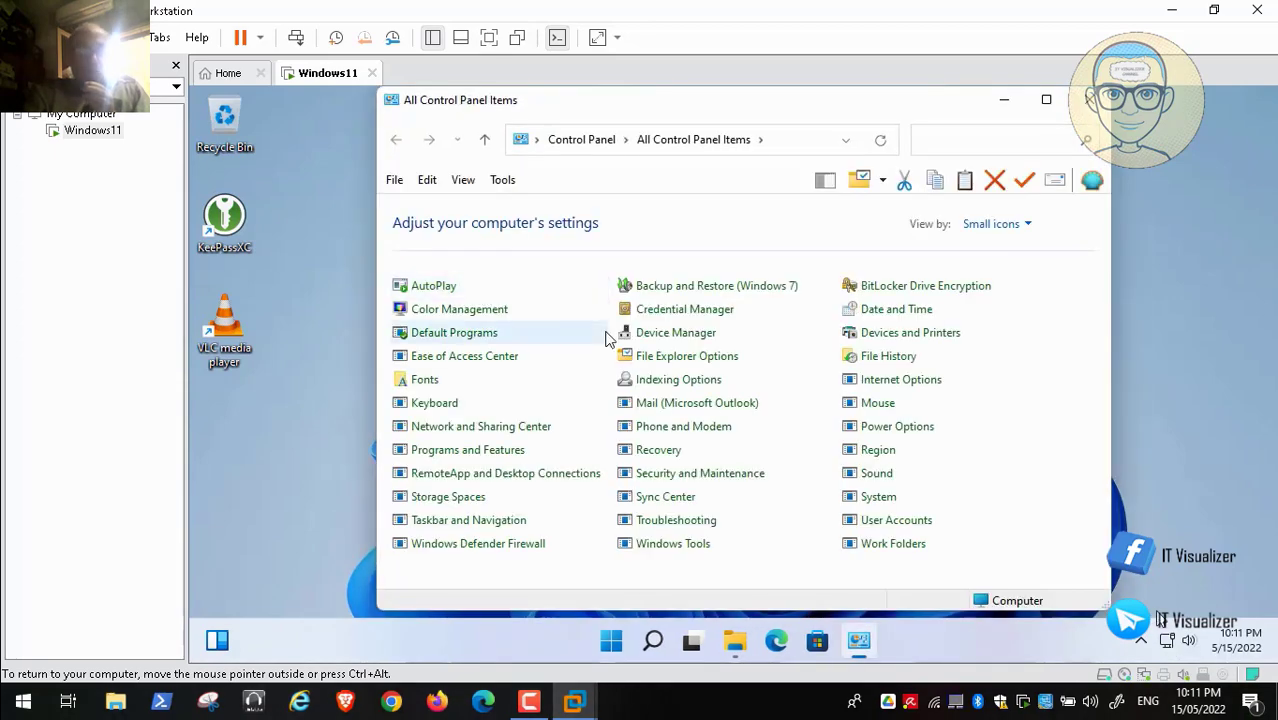
{"action": "left_click", "coordinate": [492, 436]}
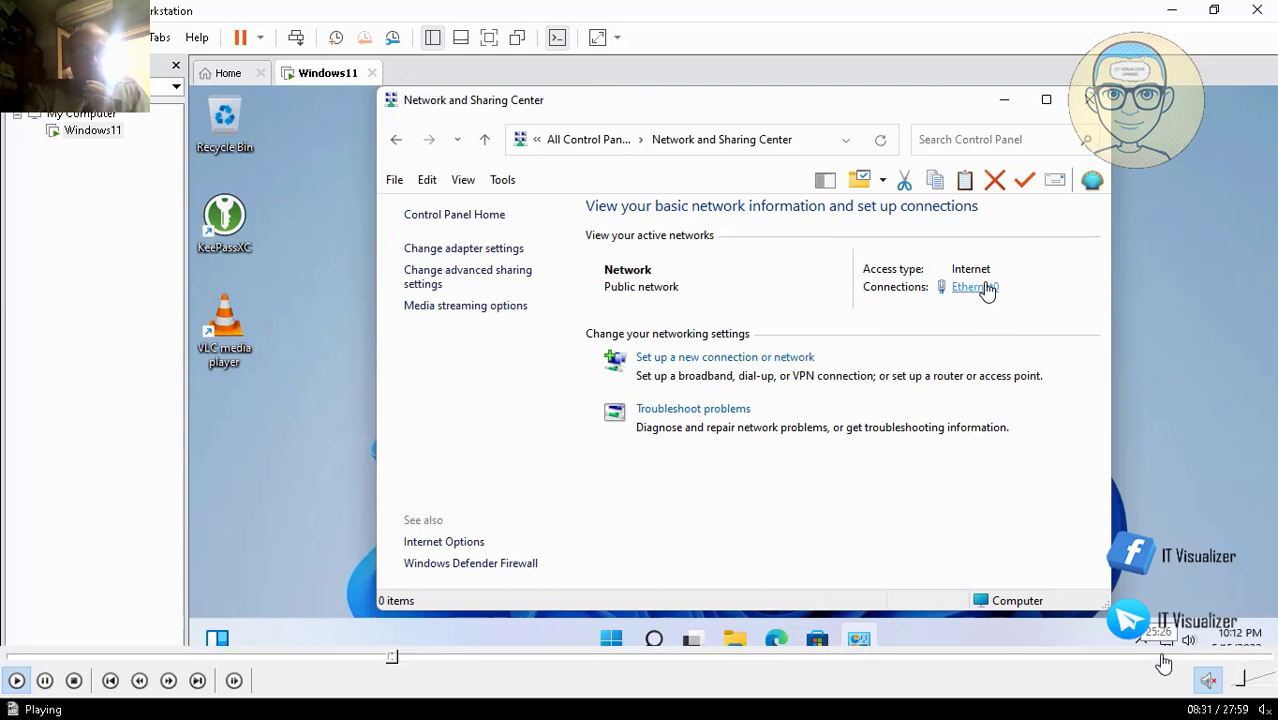
{"action": "left_click", "coordinate": [985, 288]}
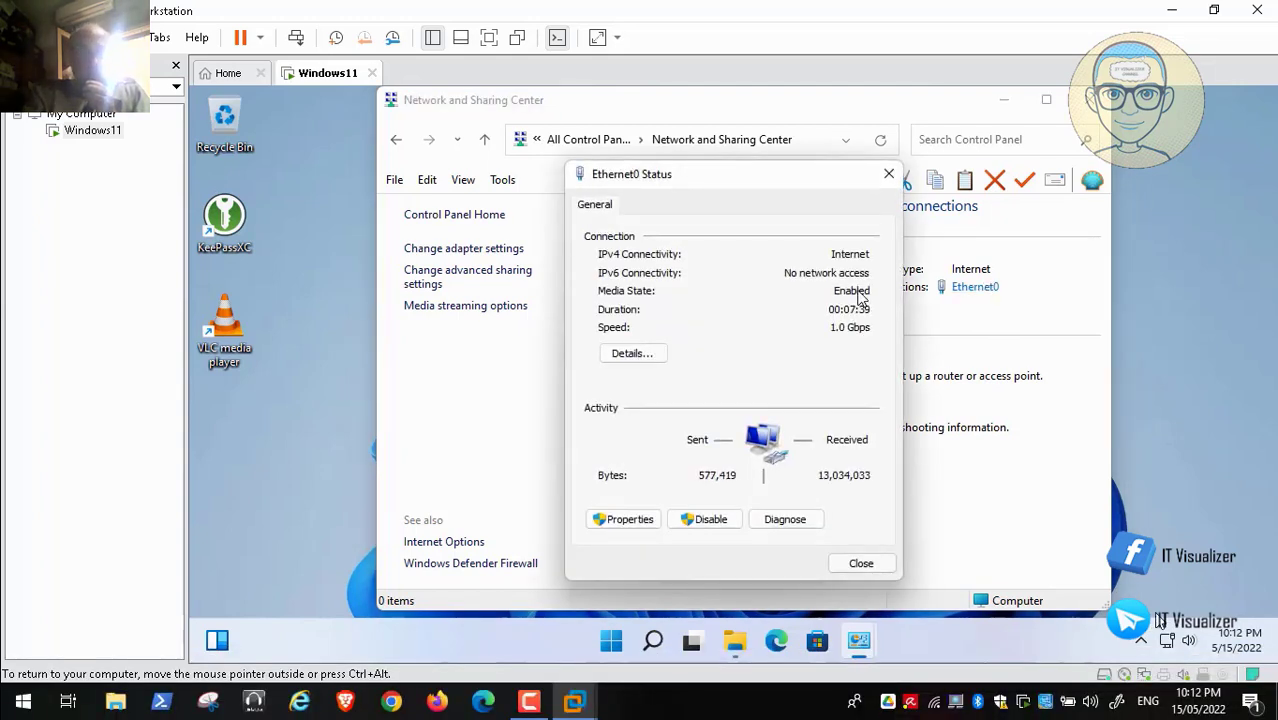
{"action": "left_click", "coordinate": [630, 521]}
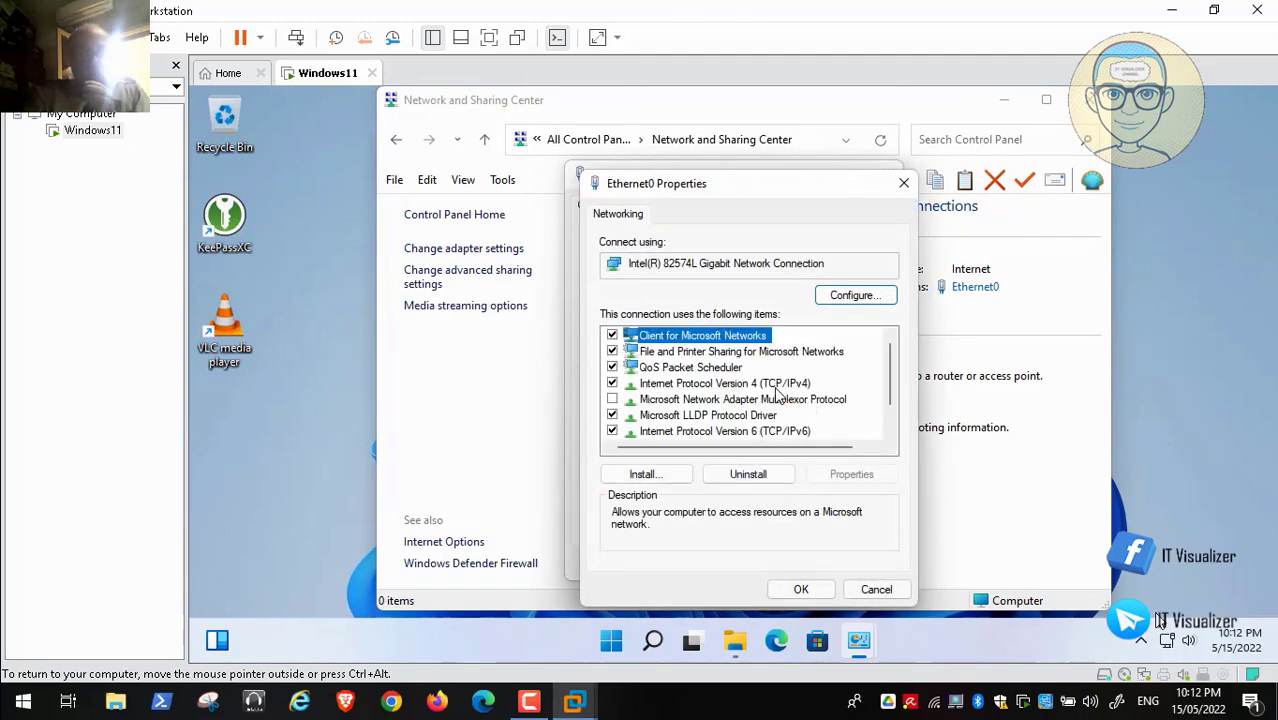
{"action": "left_click", "coordinate": [779, 386]}
{"action": "left_click", "coordinate": [856, 477]}
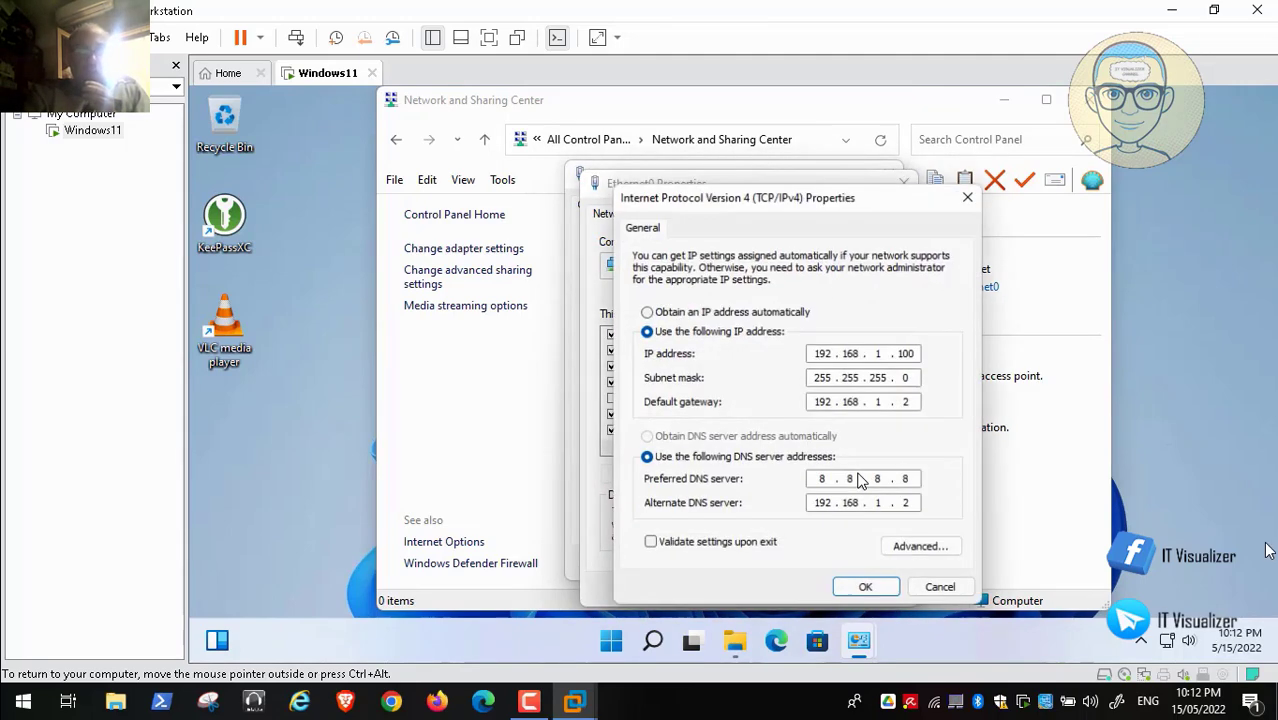
{"action": "left_click", "coordinate": [940, 591]}
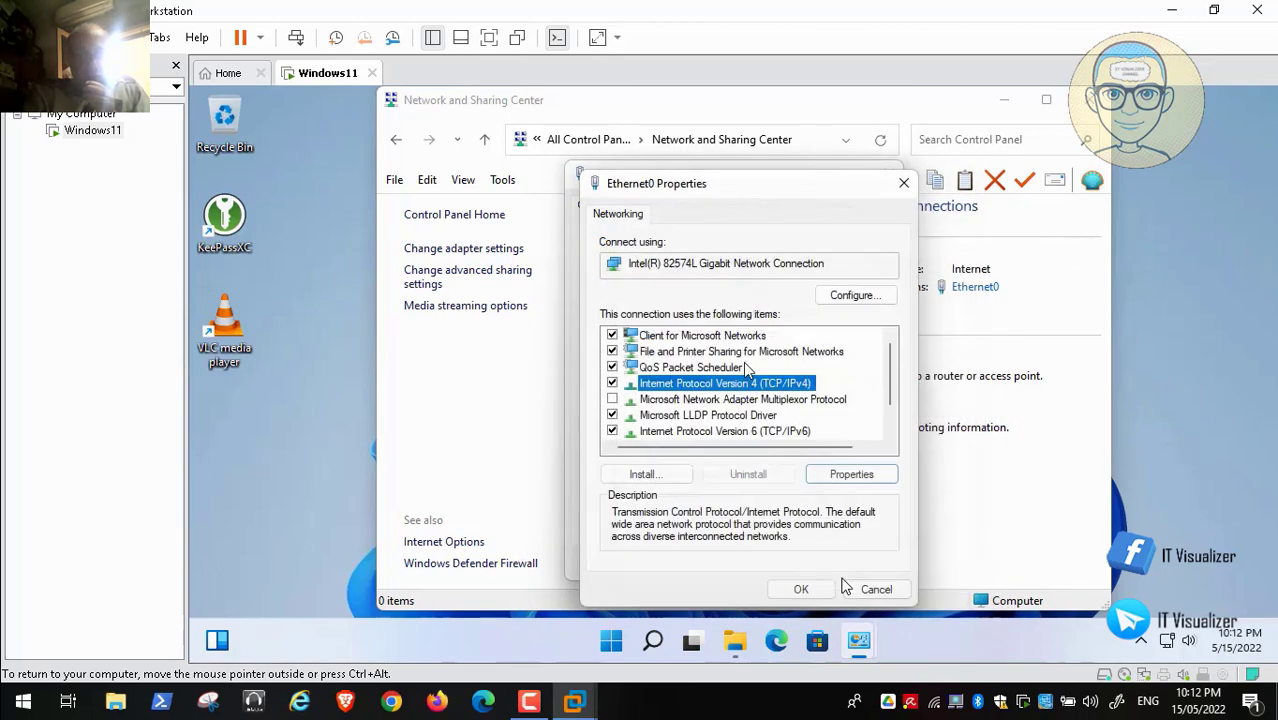
{"action": "left_click", "coordinate": [876, 586]}
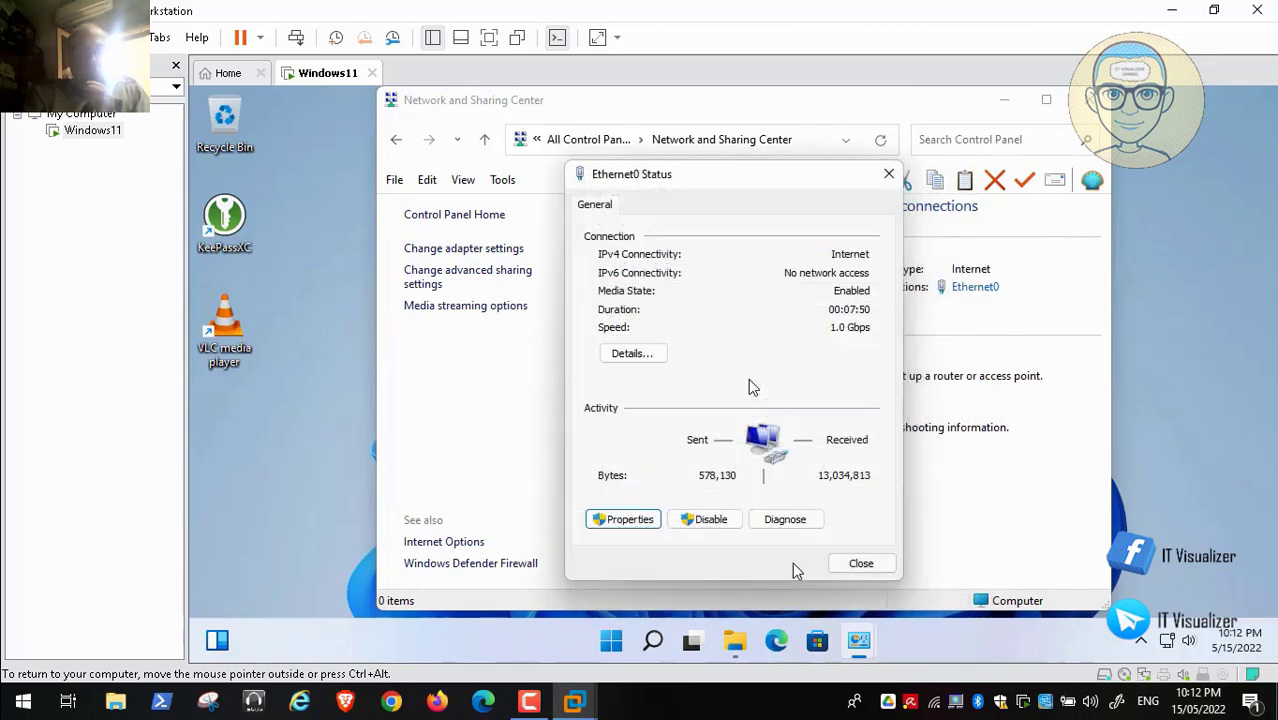
{"action": "left_click", "coordinate": [862, 563]}
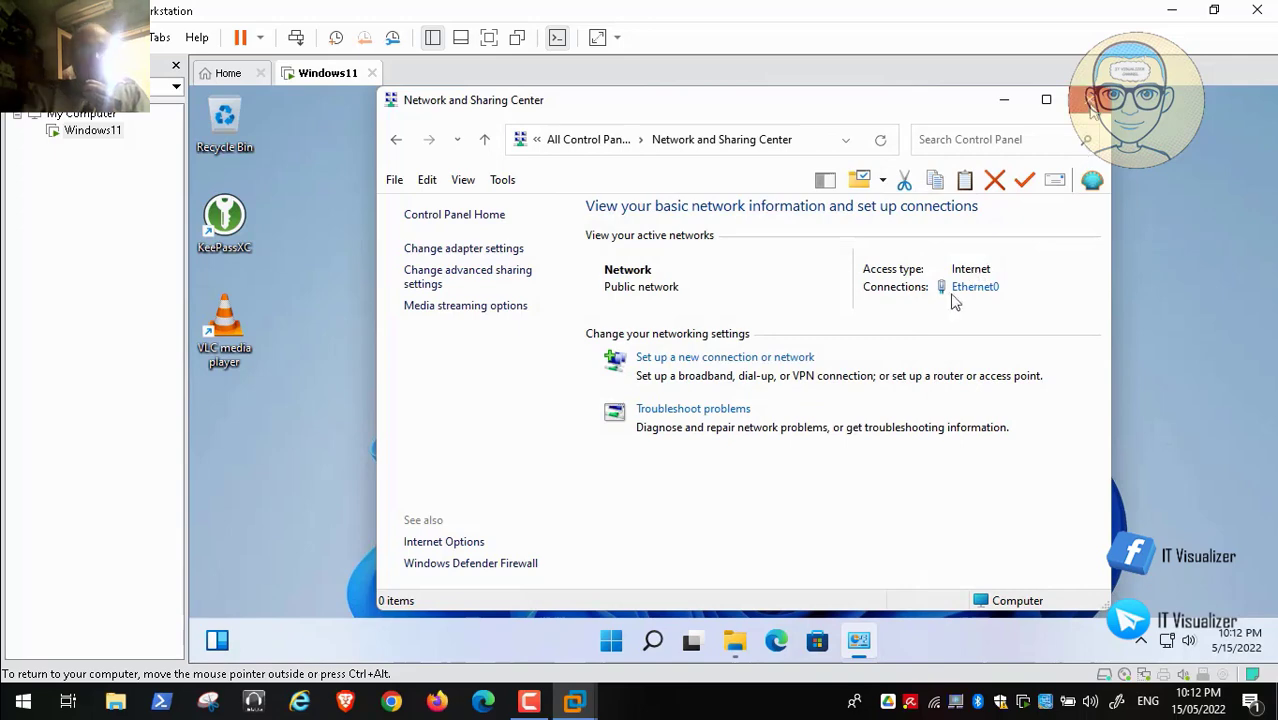
{"action": "left_click", "coordinate": [1090, 100]}
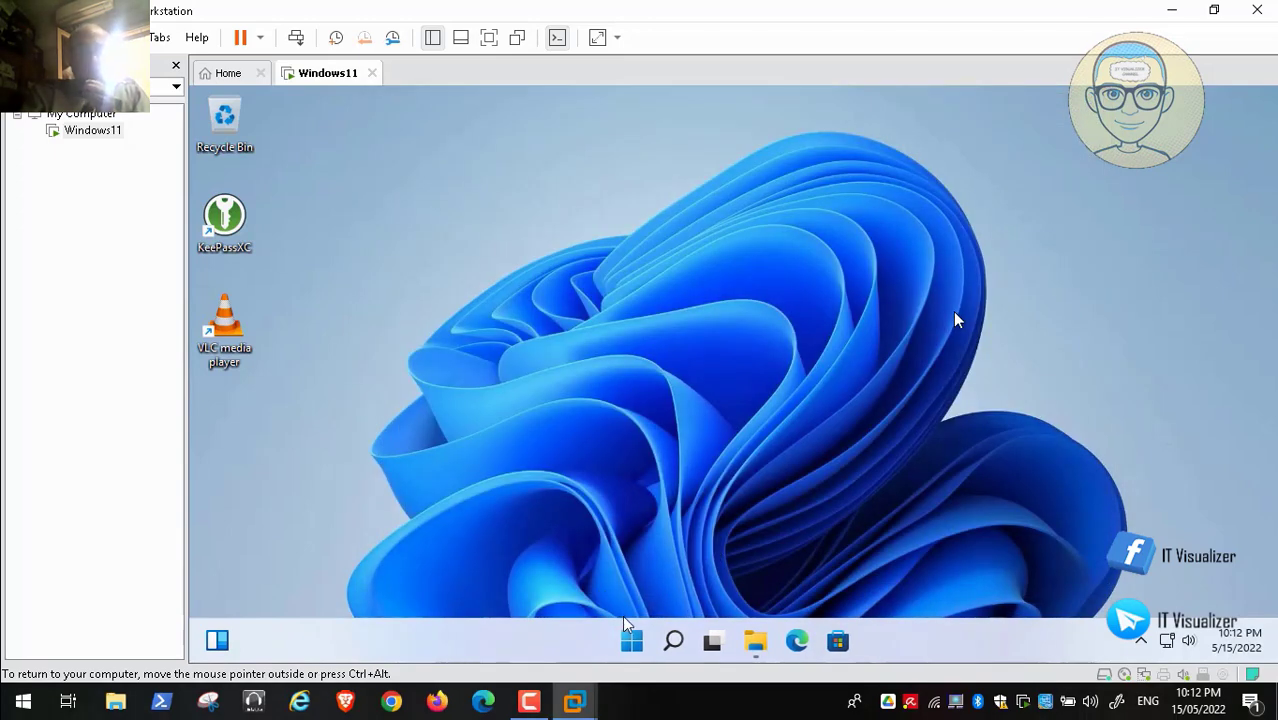
{"action": "left_click", "coordinate": [630, 638]}
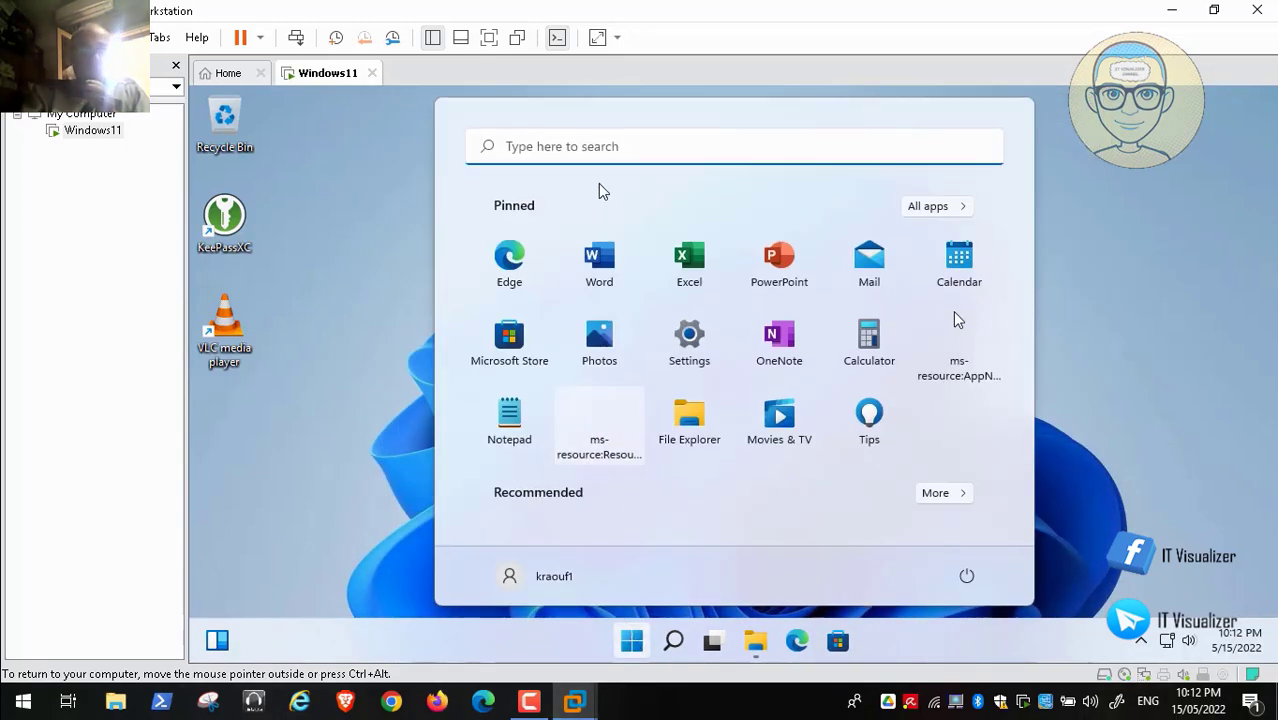
{"action": "left_click", "coordinate": [572, 147]}
{"action": "type", "text": "t"}
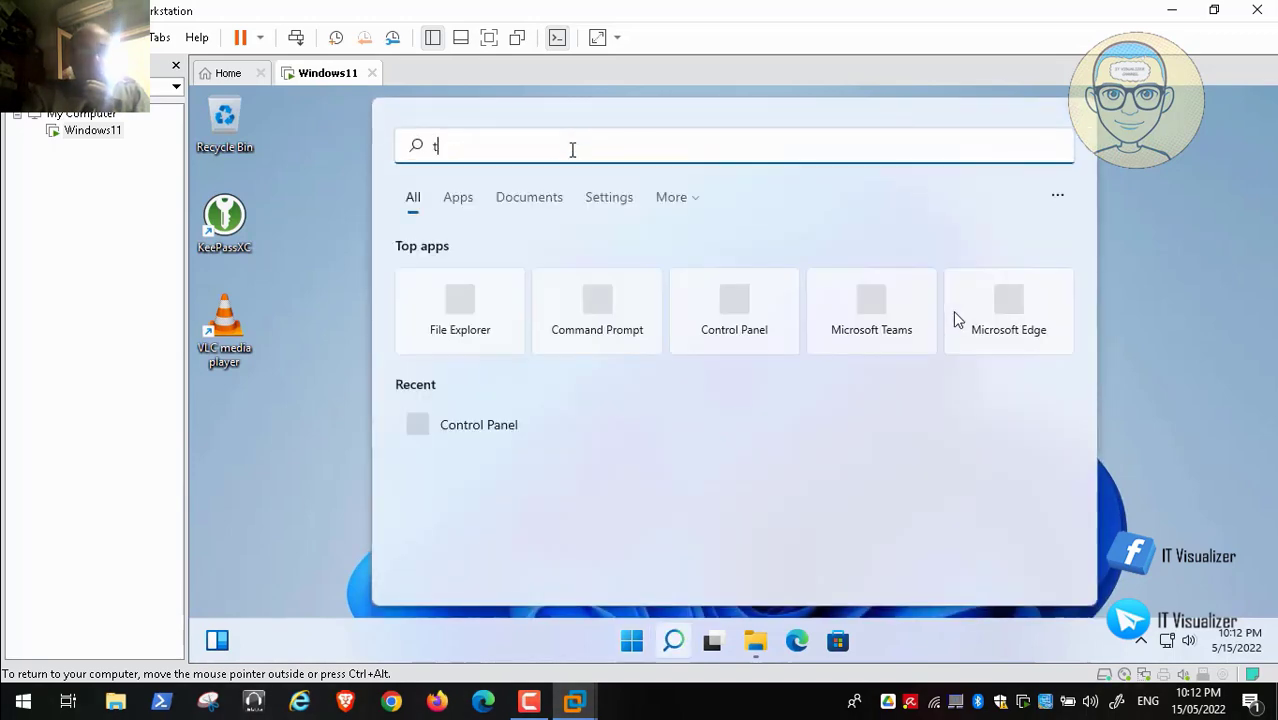
{"action": "type", "text": "ask scheduler"}
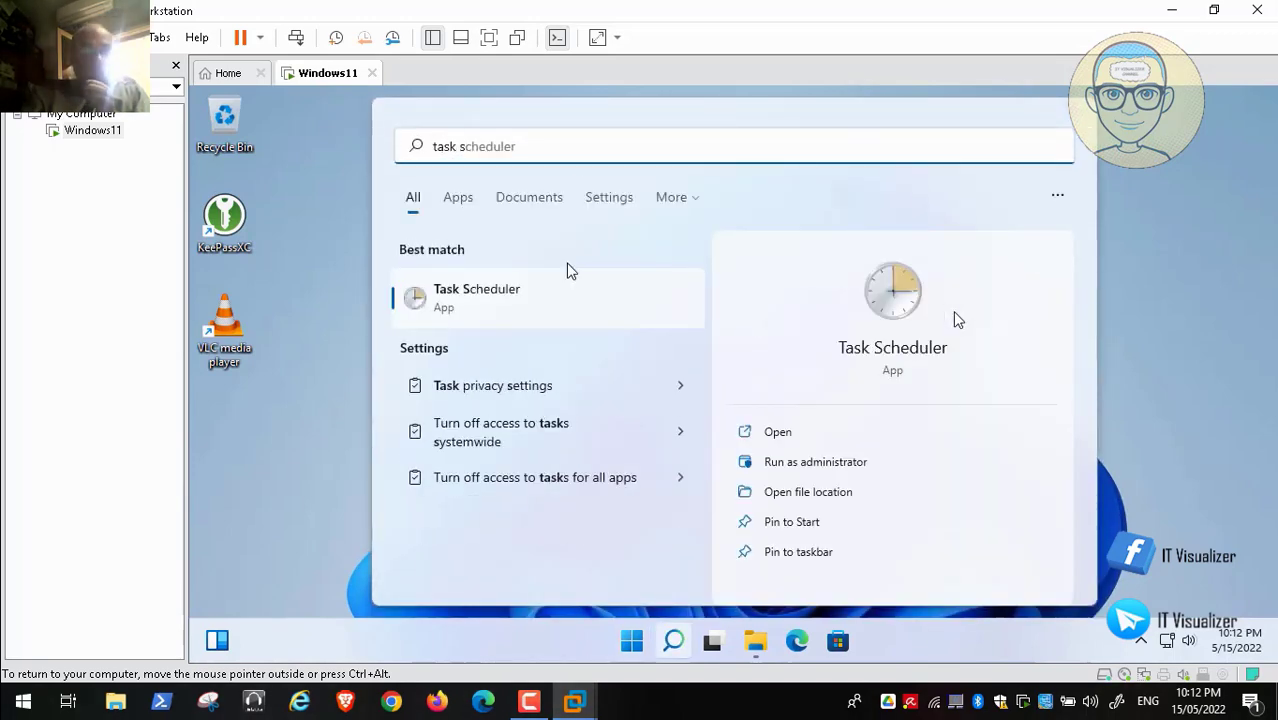
{"action": "left_click", "coordinate": [516, 297]}
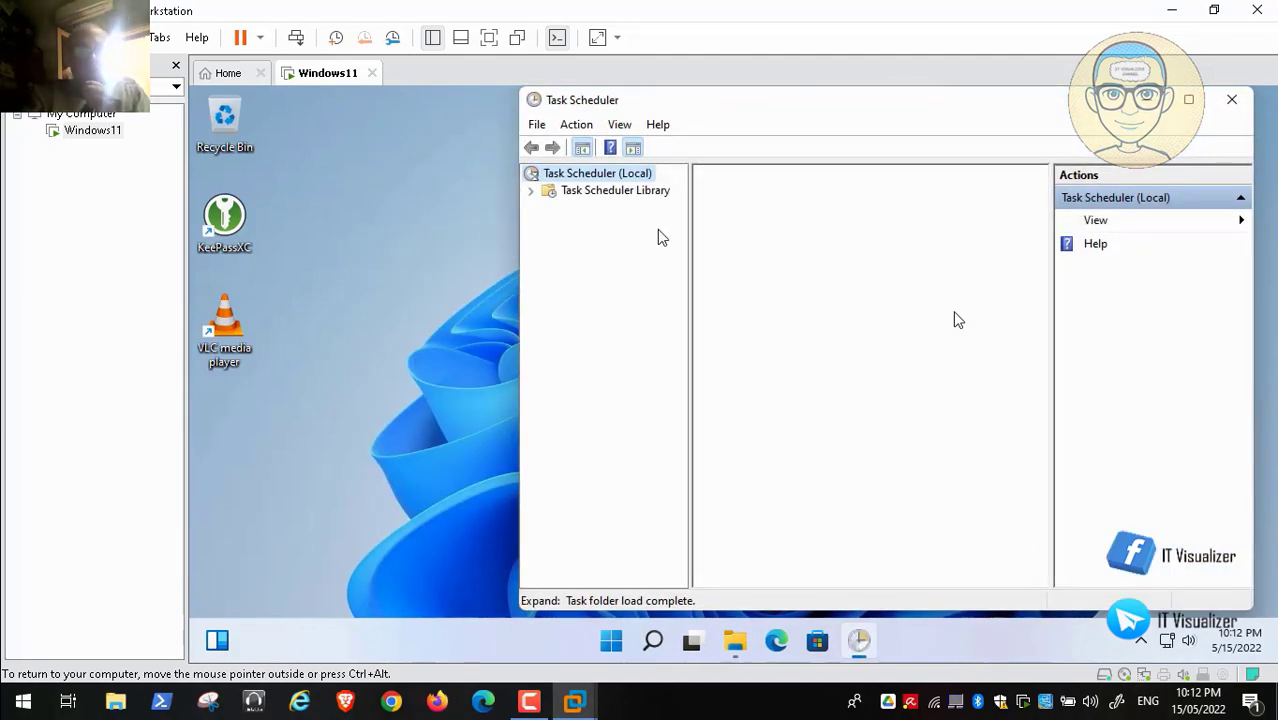
{"action": "left_click", "coordinate": [531, 190]}
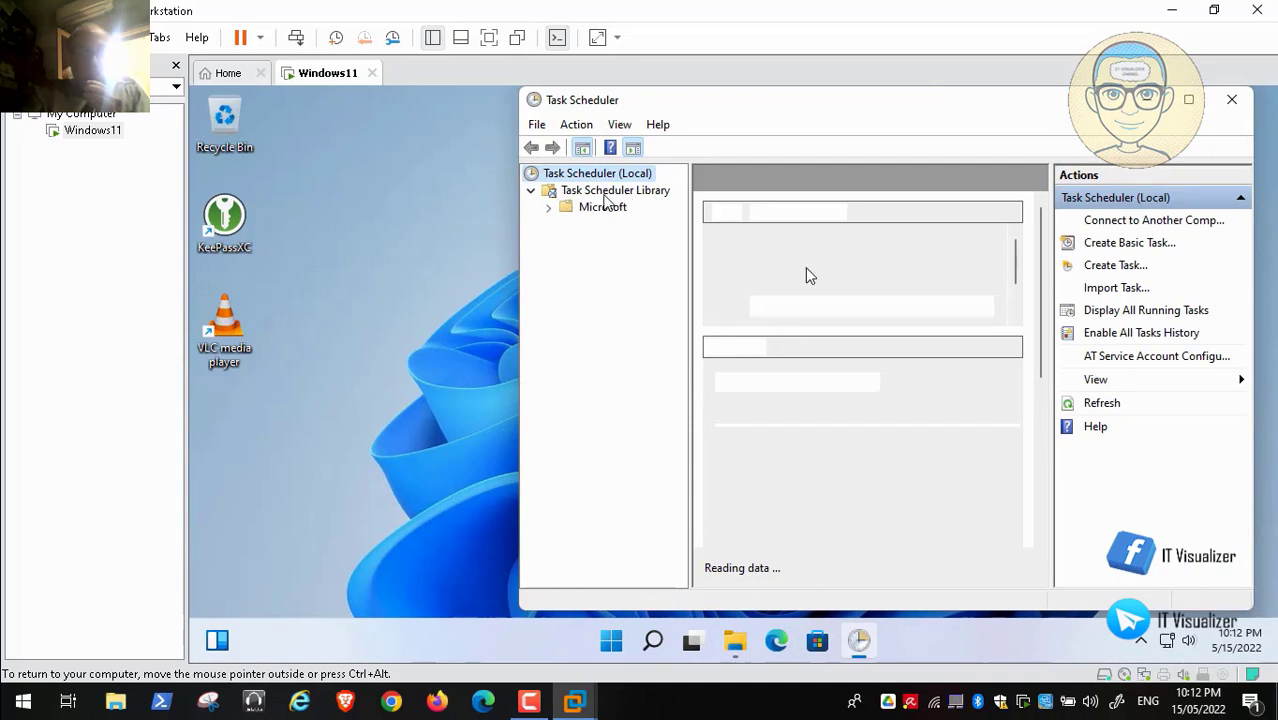
{"action": "left_click", "coordinate": [605, 192]}
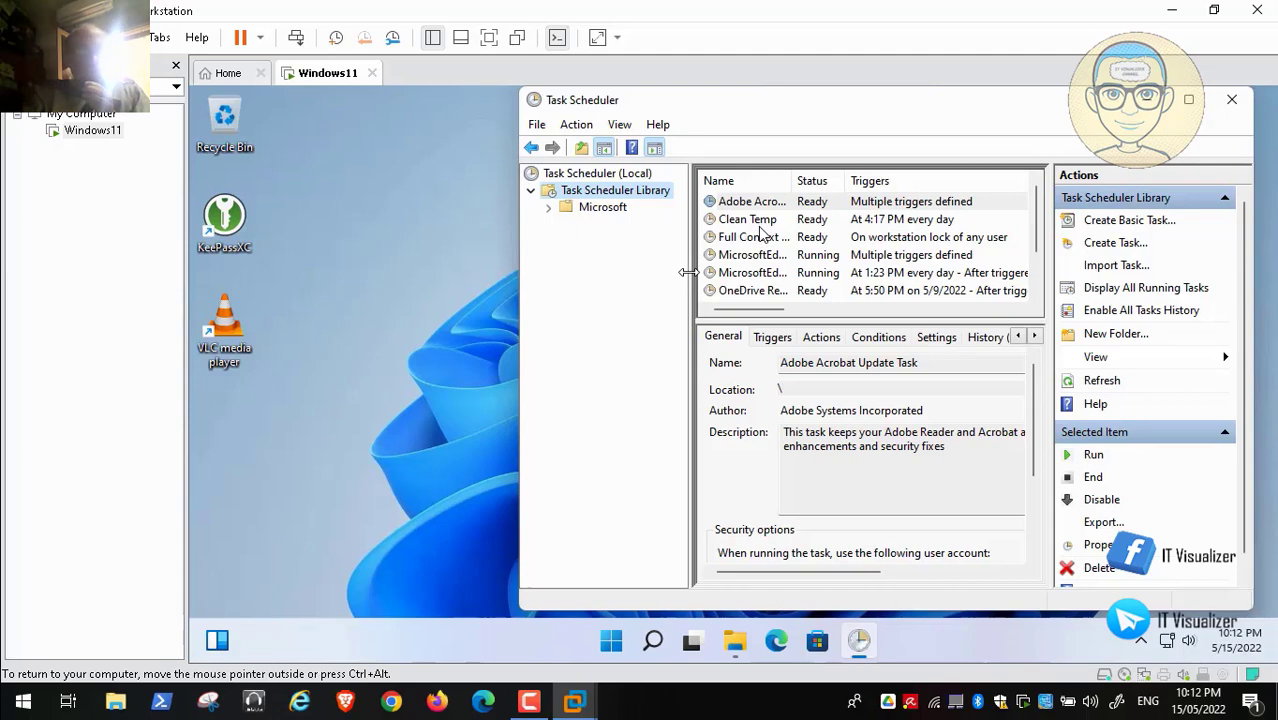
{"action": "left_click_drag", "start_coordinate": [688, 272], "coordinate": [614, 270]}
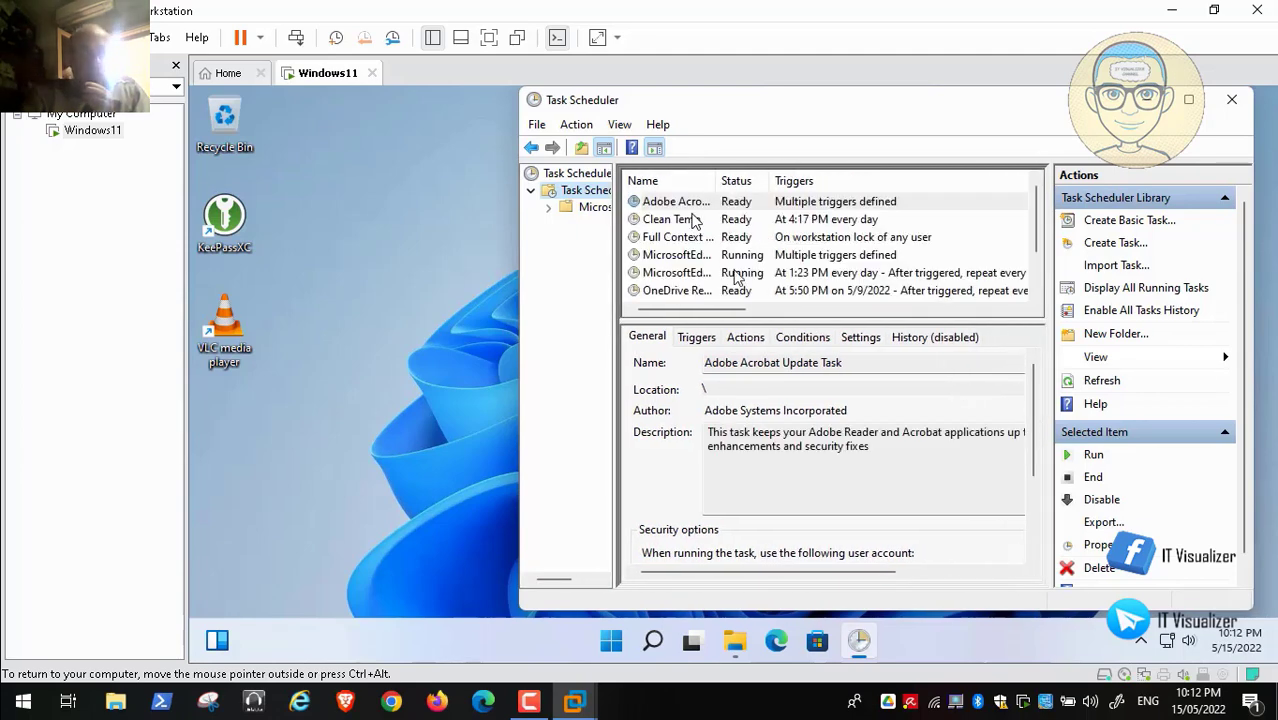
{"action": "left_click", "coordinate": [695, 240]}
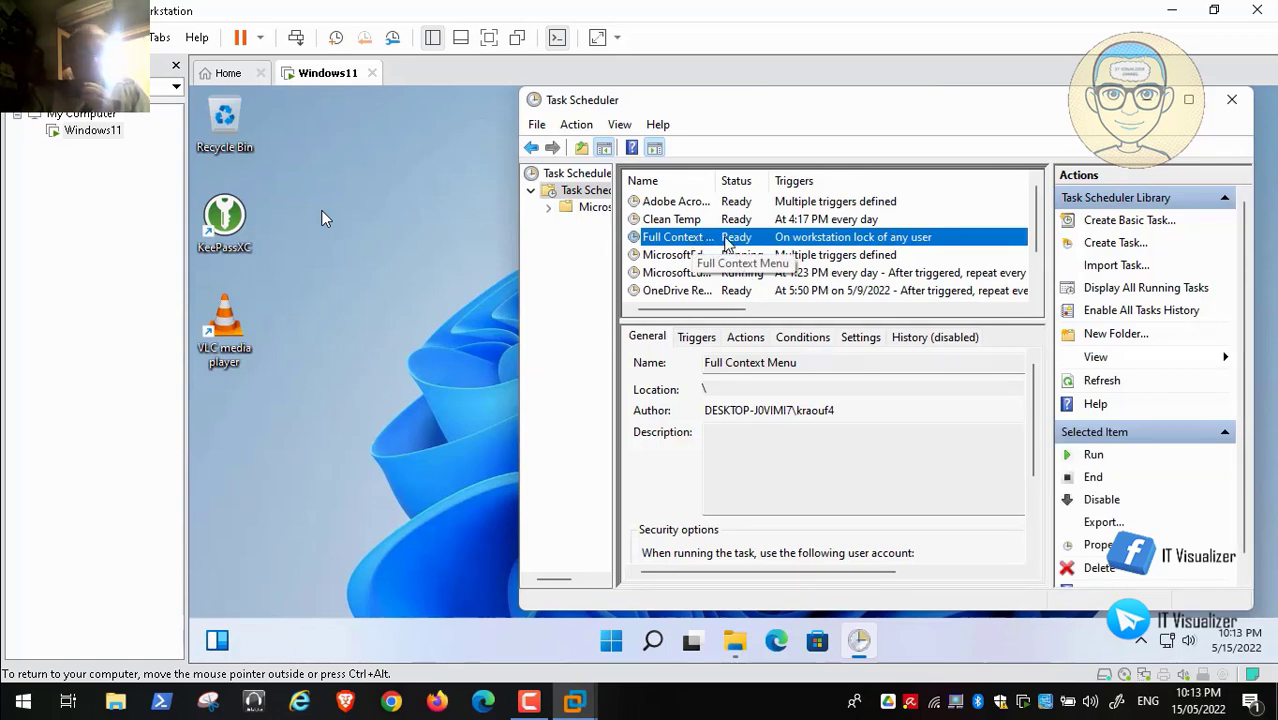
{"action": "left_click", "coordinate": [690, 222]}
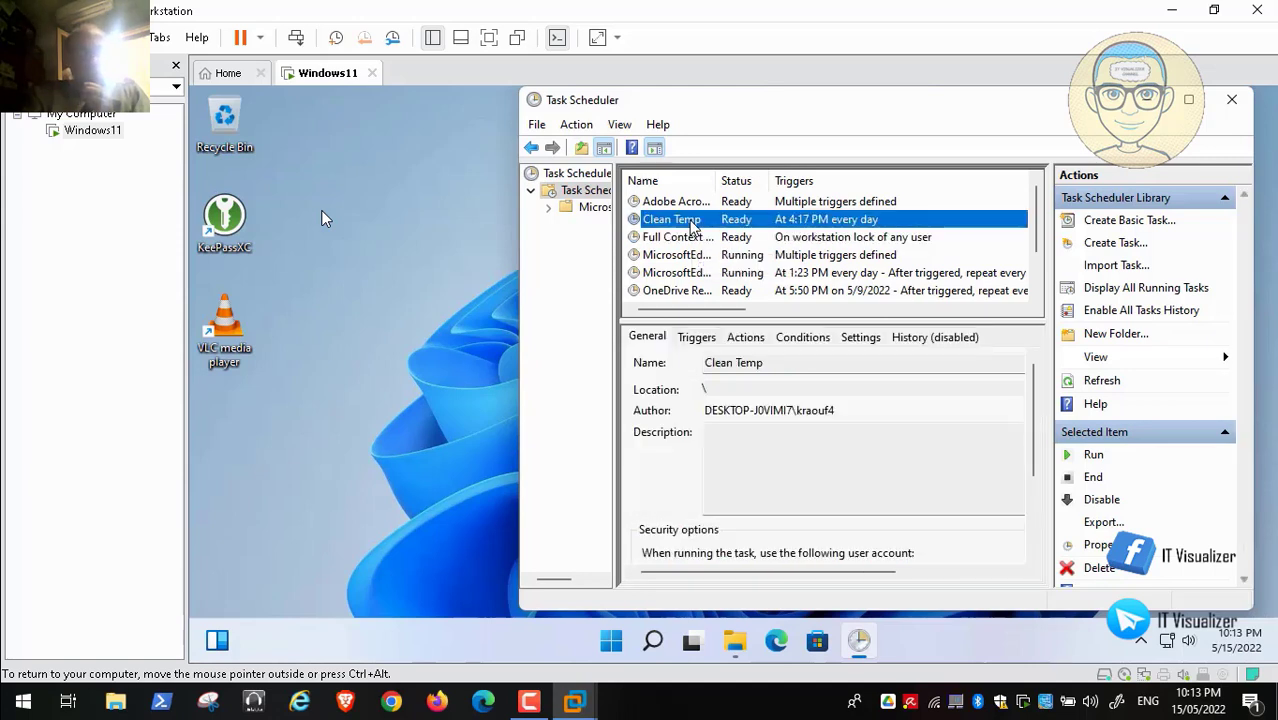
{"action": "left_click", "coordinate": [690, 238]}
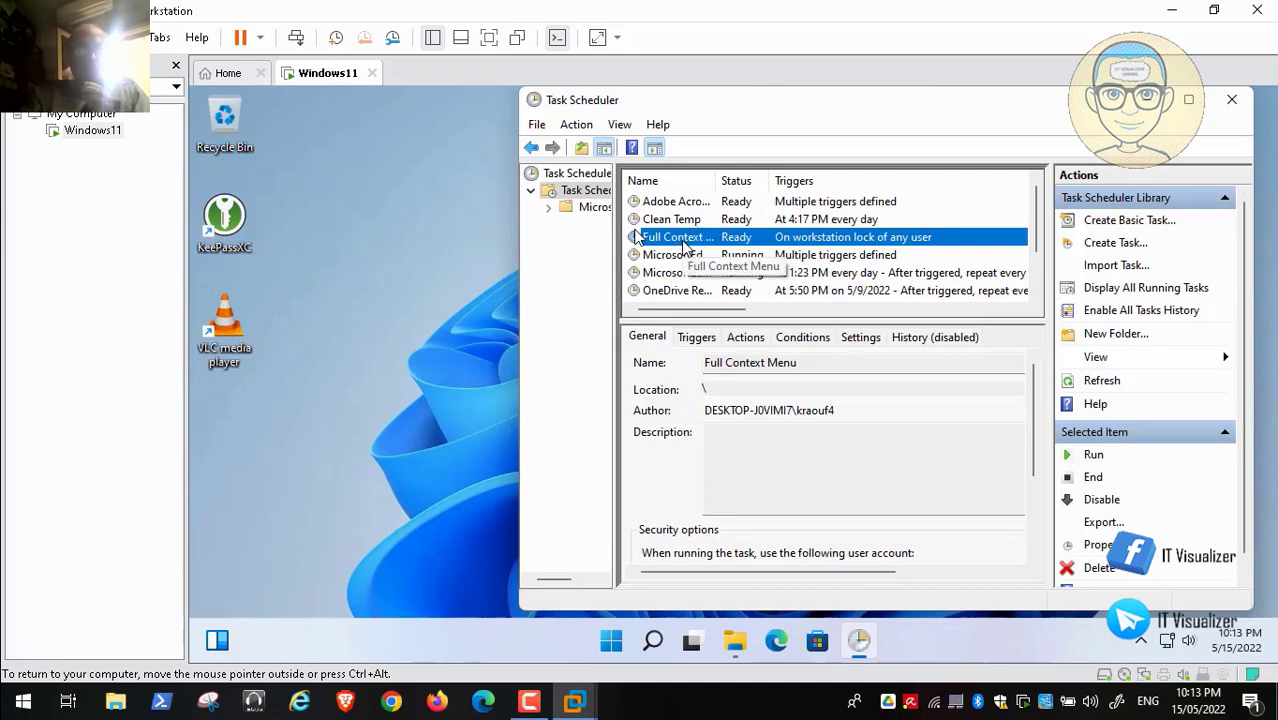
{"action": "left_click", "coordinate": [680, 220]}
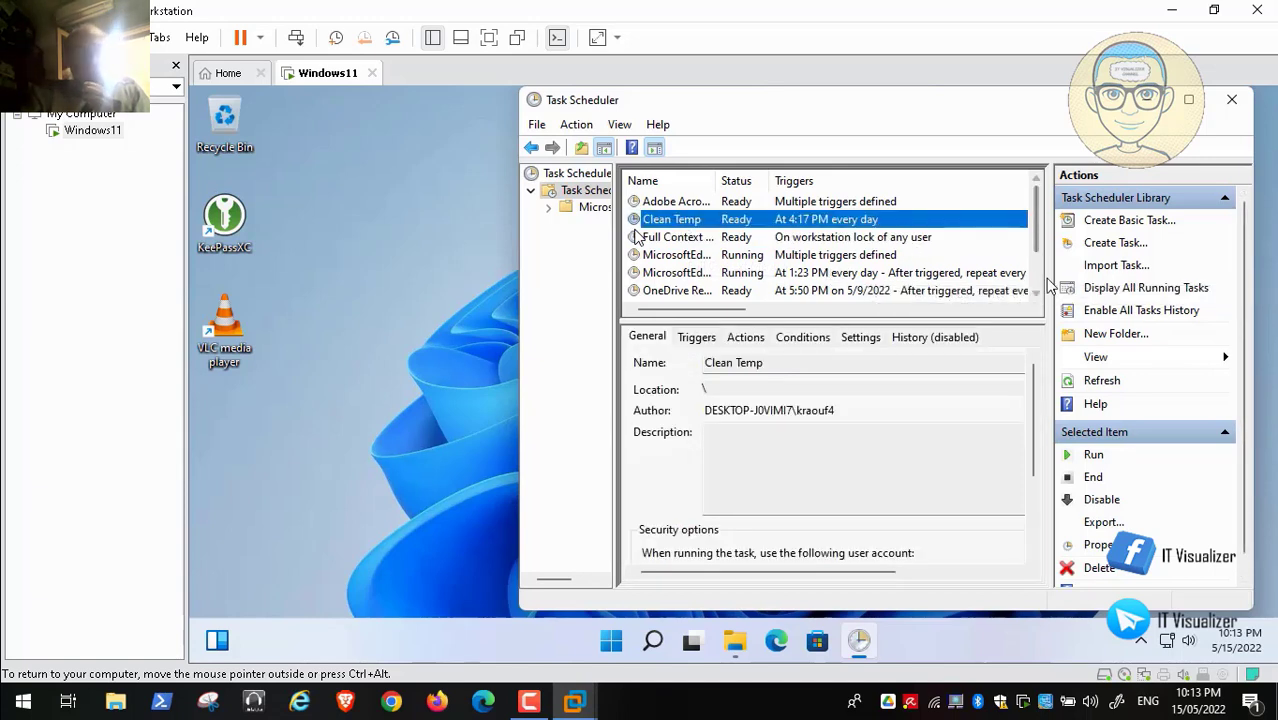
{"action": "scroll", "coordinate": [1040, 283], "scroll_direction": "down", "scroll_amount": 1}
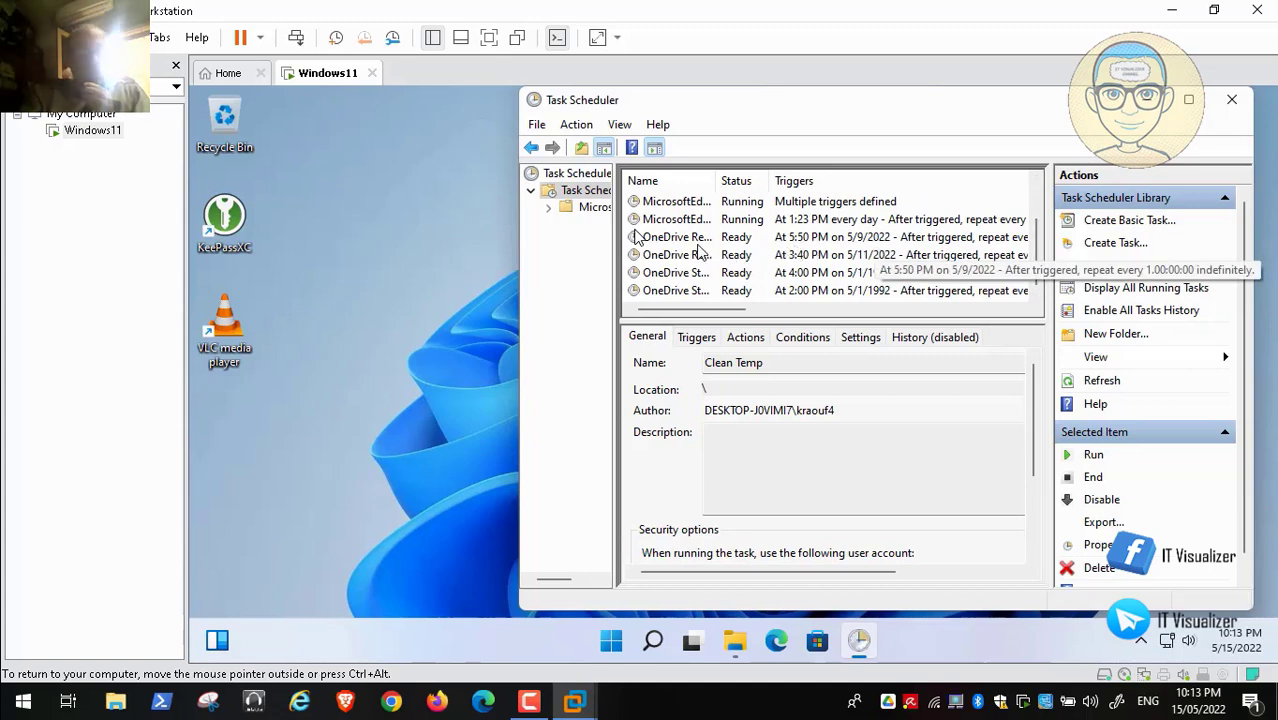
{"action": "left_click", "coordinate": [698, 241]}
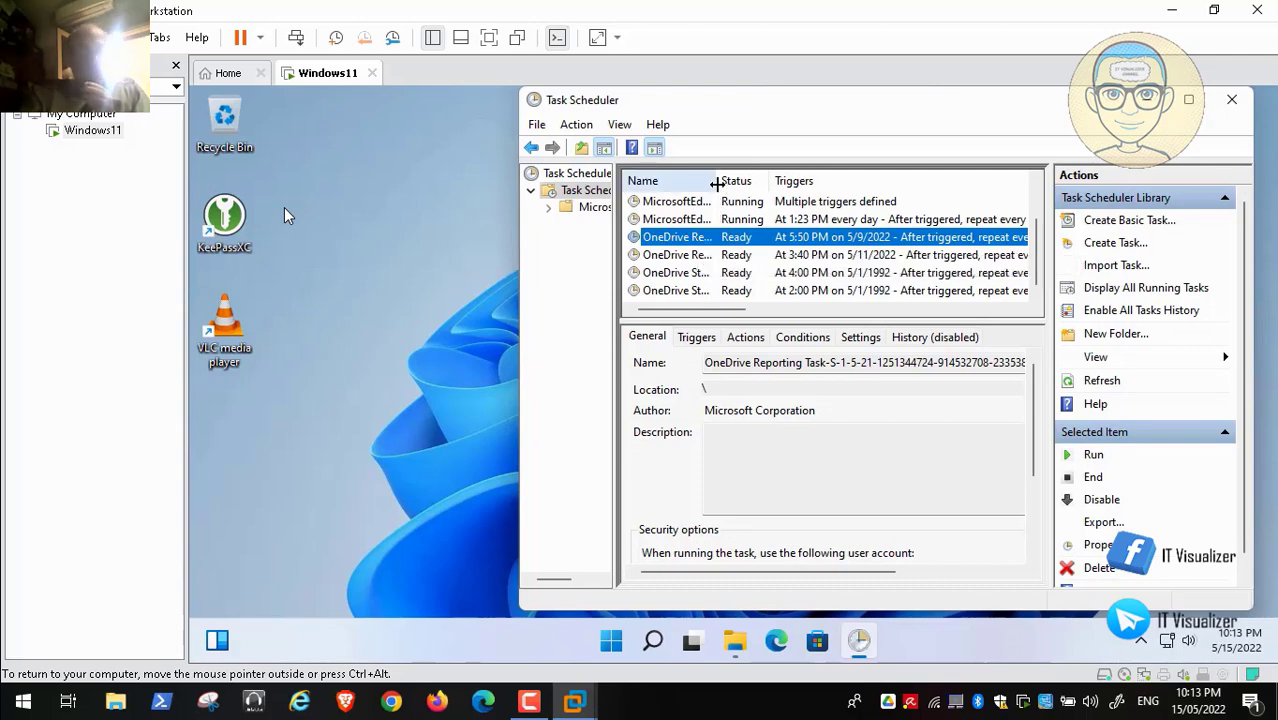
{"action": "left_click_drag", "start_coordinate": [717, 184], "coordinate": [988, 214]}
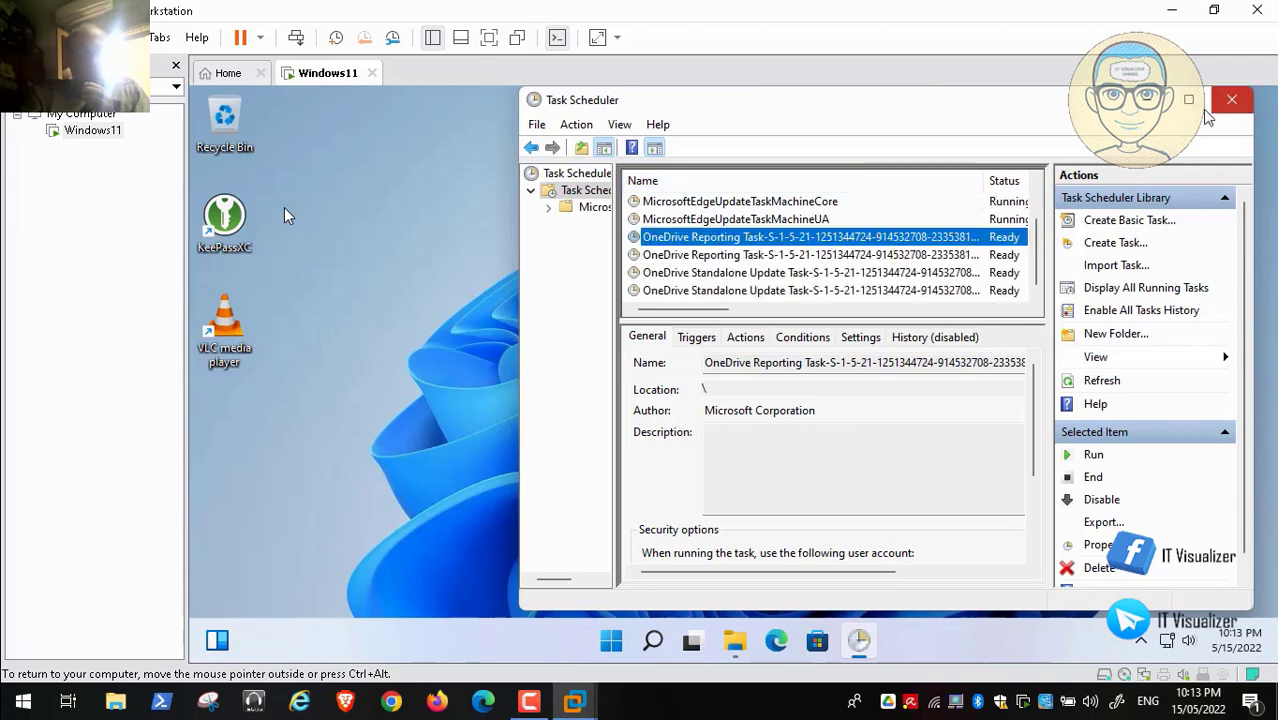
{"action": "left_click", "coordinate": [1231, 100]}
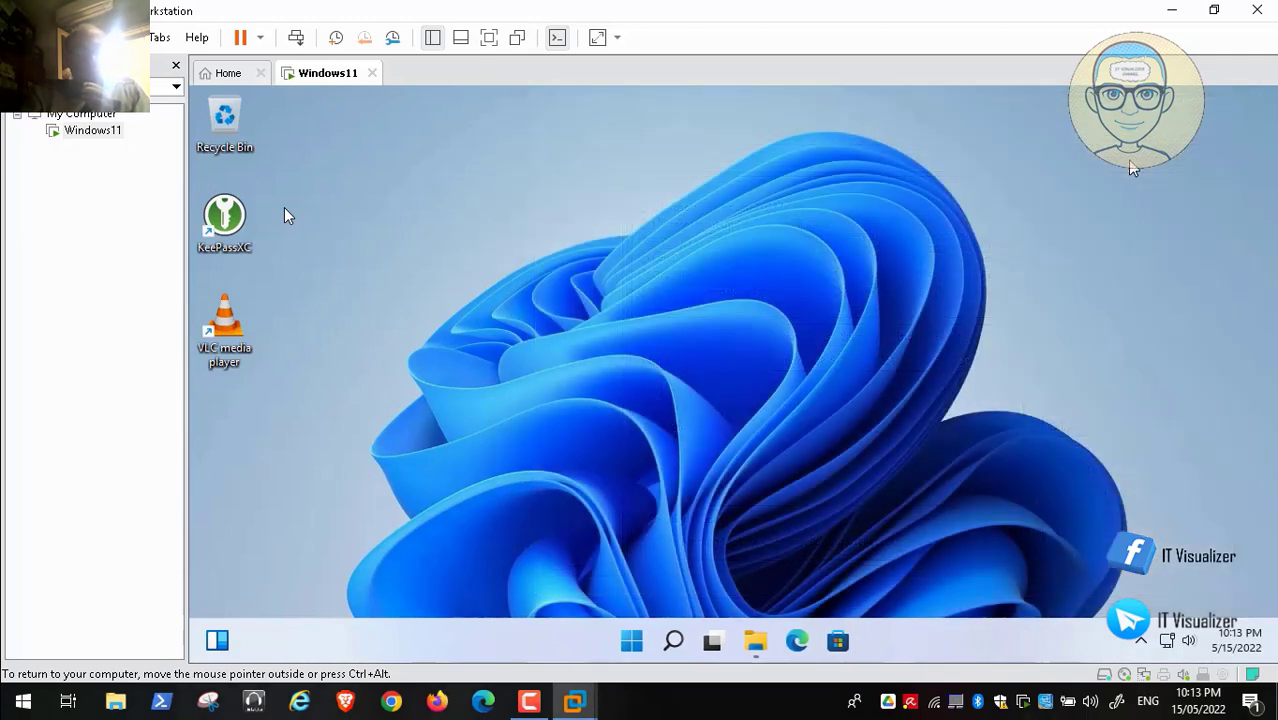
Step: Sign out of the current Windows account from the Start button's quick menu
{"action": "right_click", "coordinate": [630, 643]}
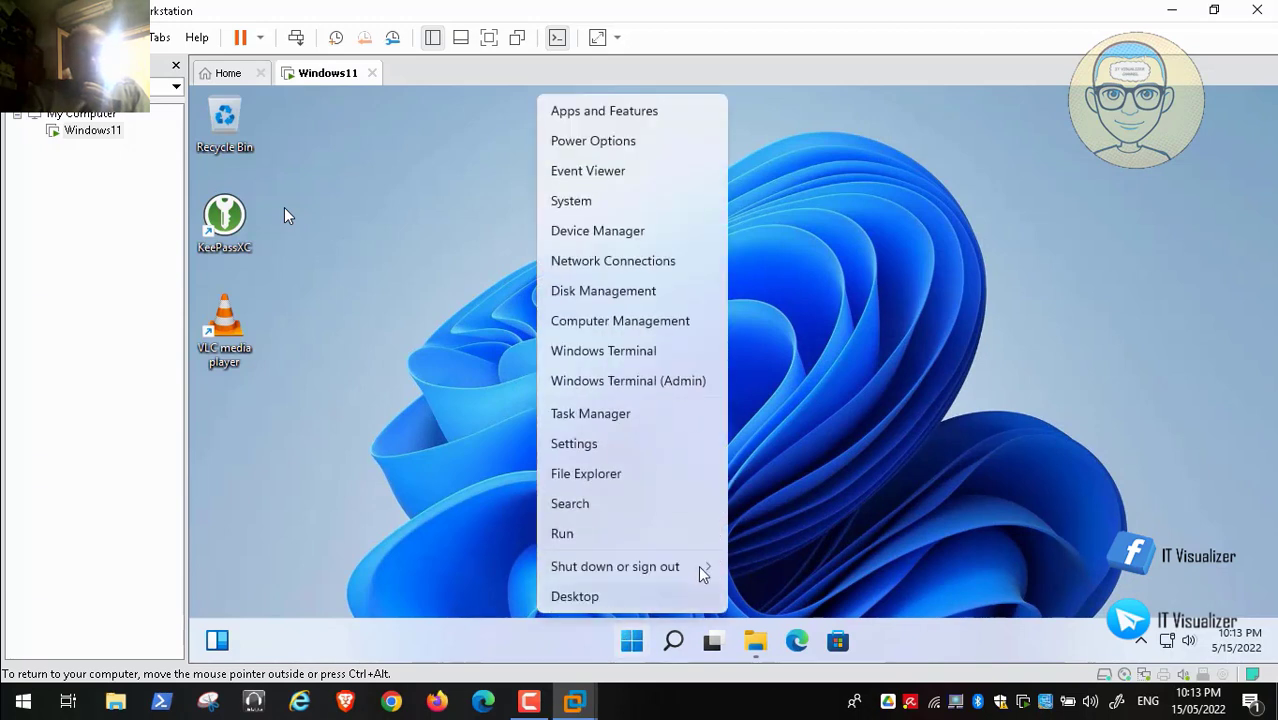
{"action": "mouse_move", "coordinate": [690, 570]}
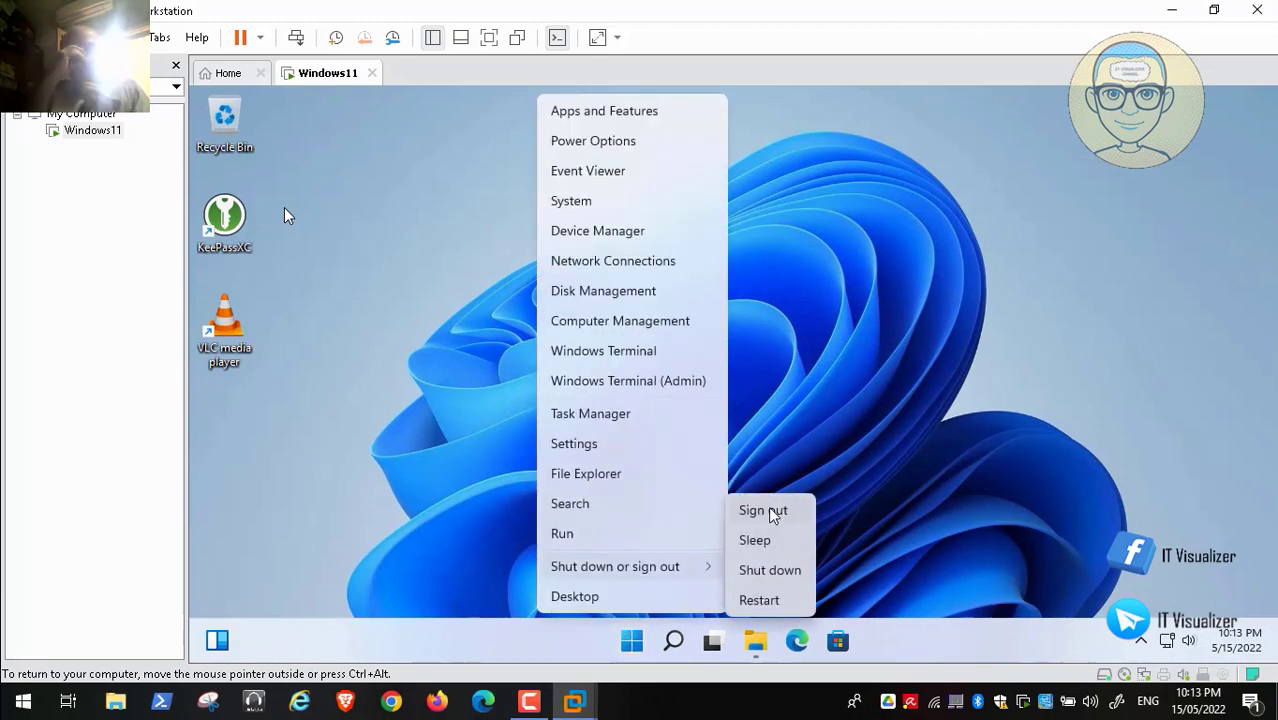
{"action": "left_click", "coordinate": [772, 513]}
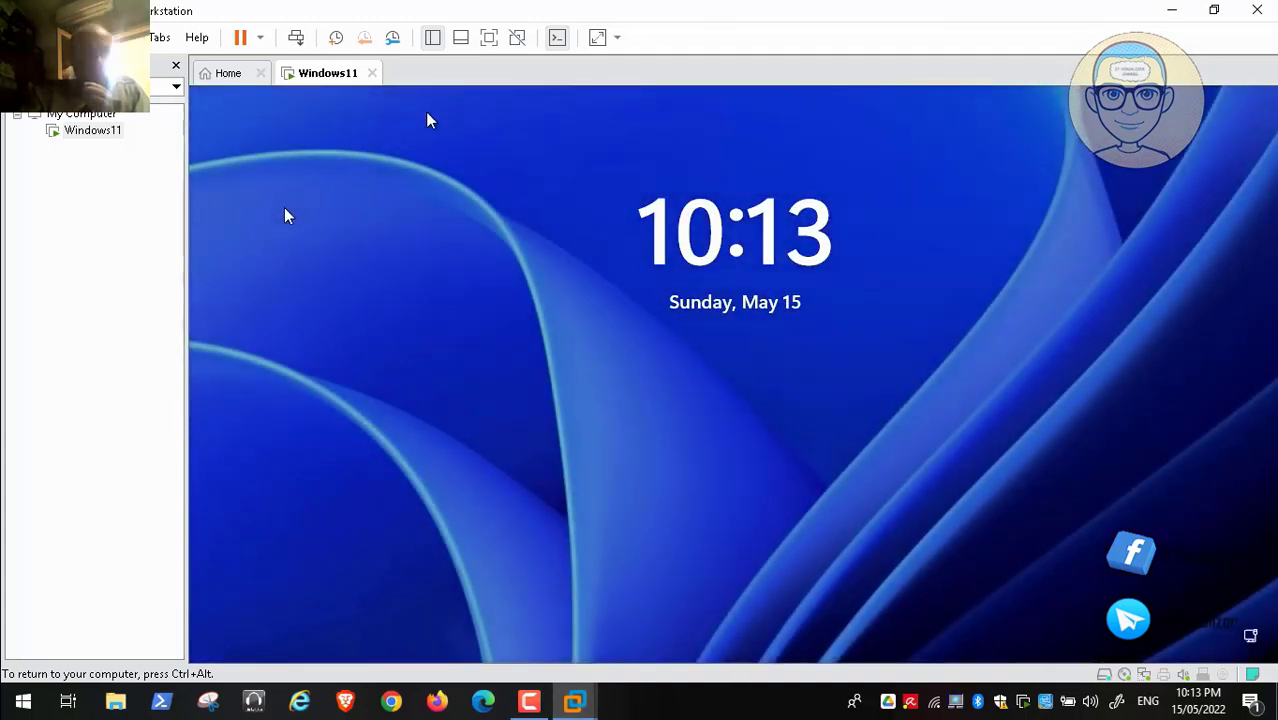
Step: Sign in as Adiminstrator Number 2 with its password and release input from the VM
{"action": "left_click", "coordinate": [733, 314]}
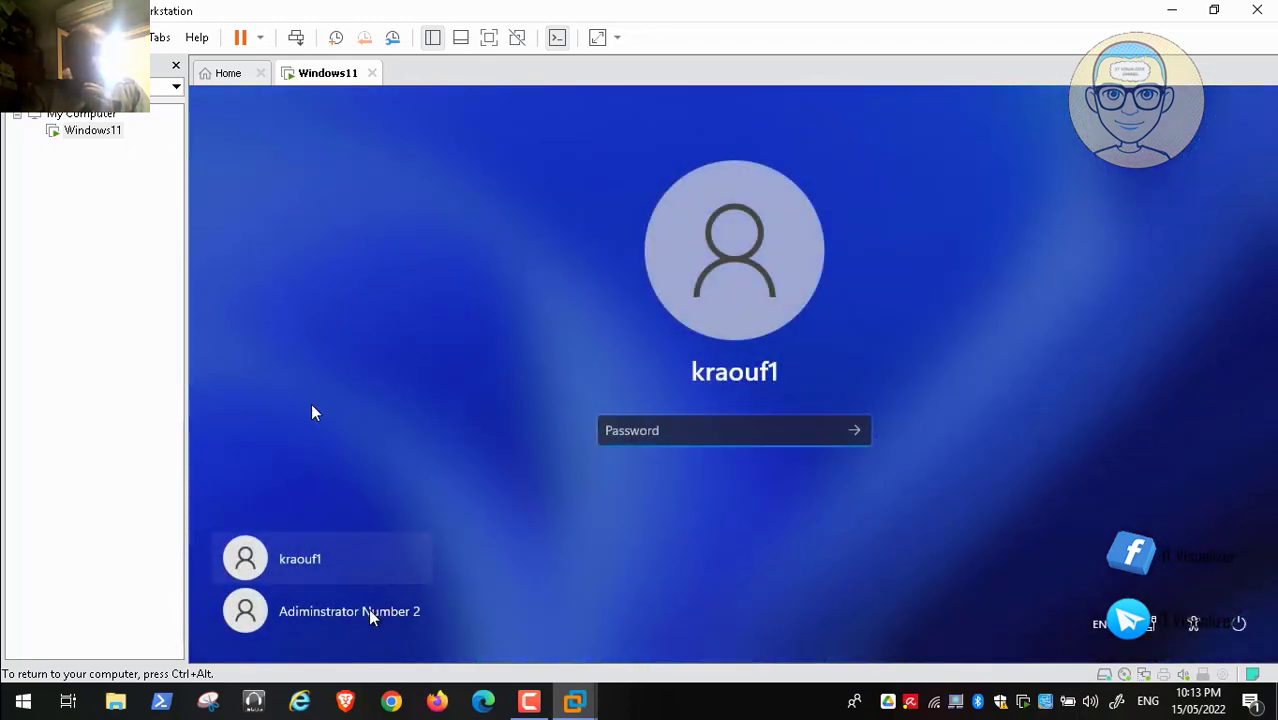
{"action": "left_click", "coordinate": [370, 612]}
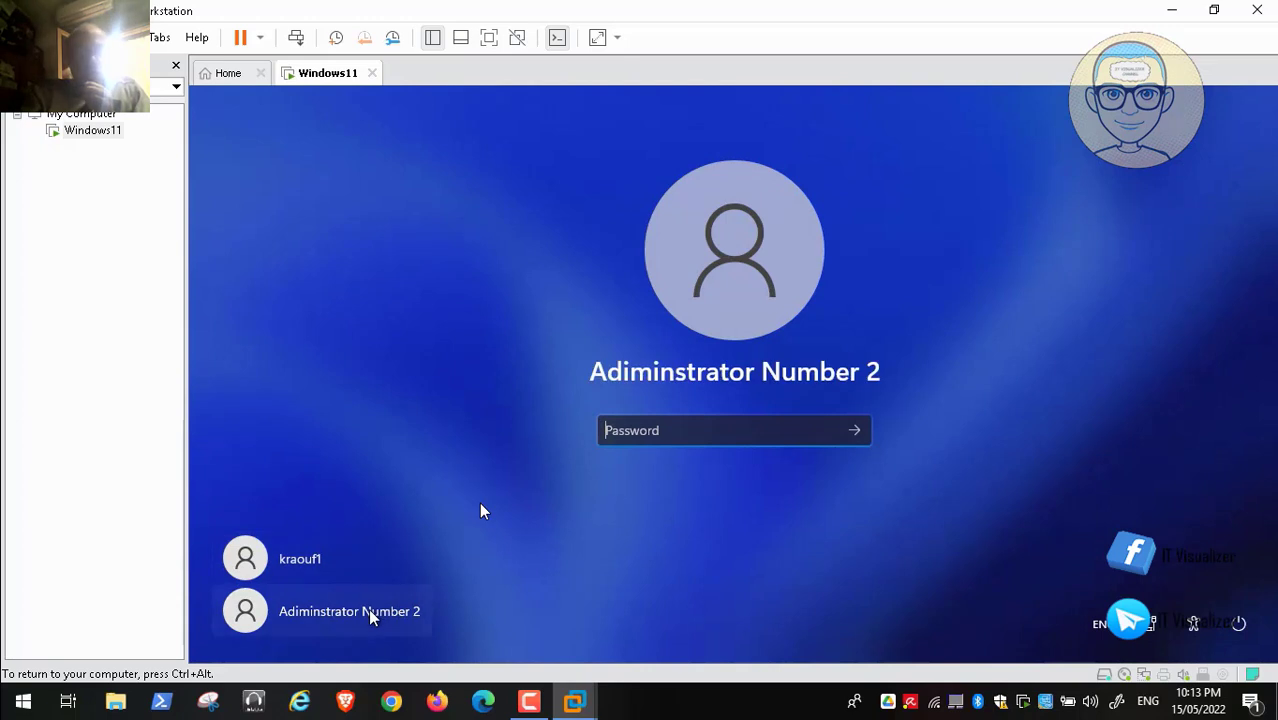
{"action": "type", "text": "a"}
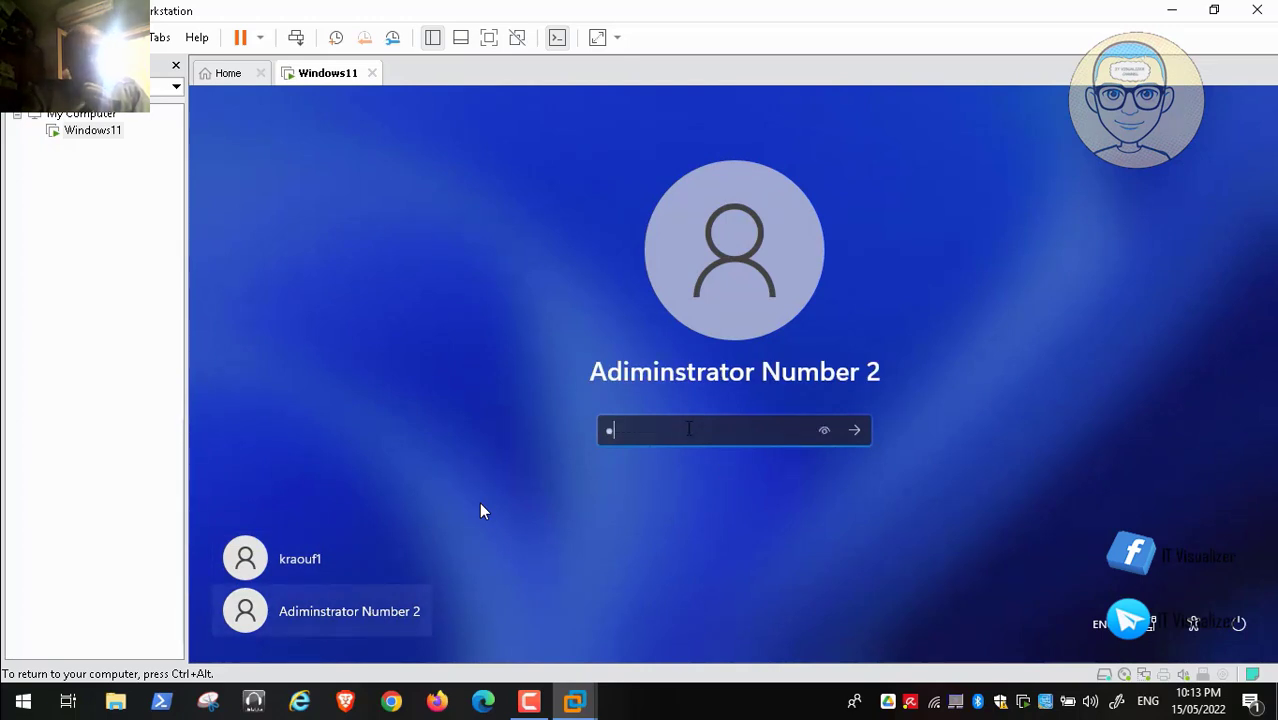
{"action": "type", "text": "dmin123"}
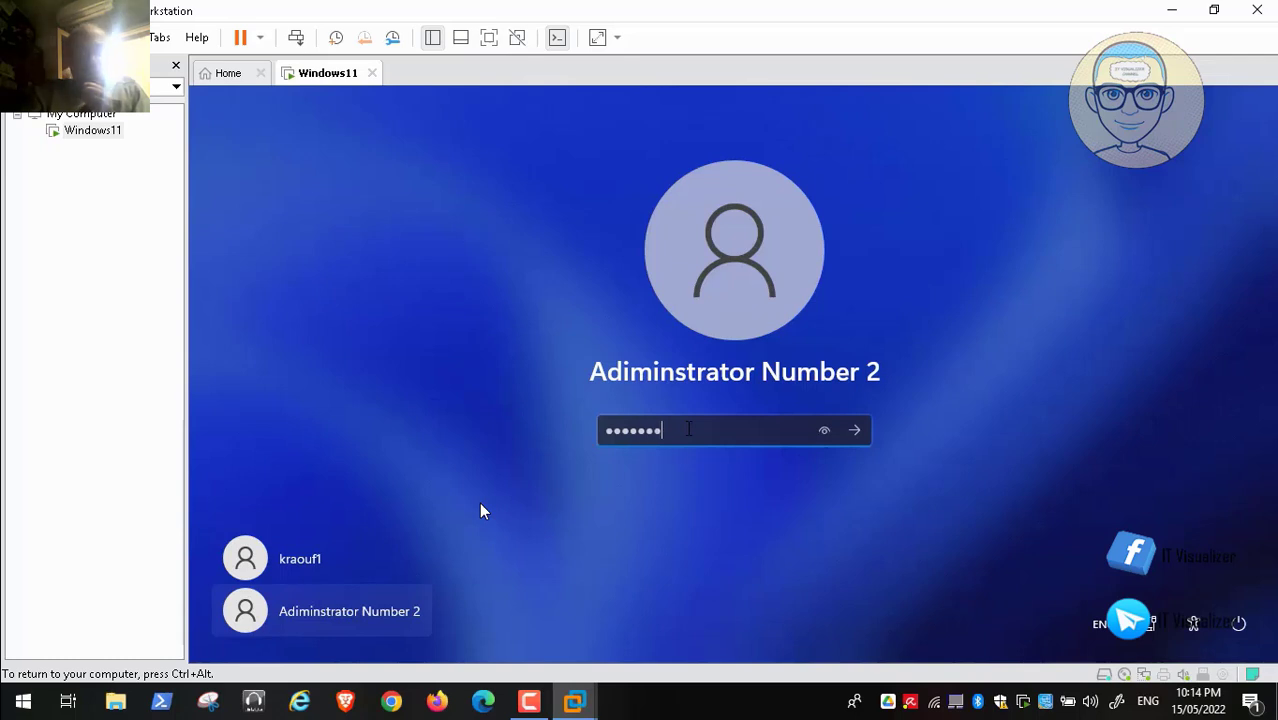
{"action": "type", "text": "45"}
{"action": "key", "text": "Return"}
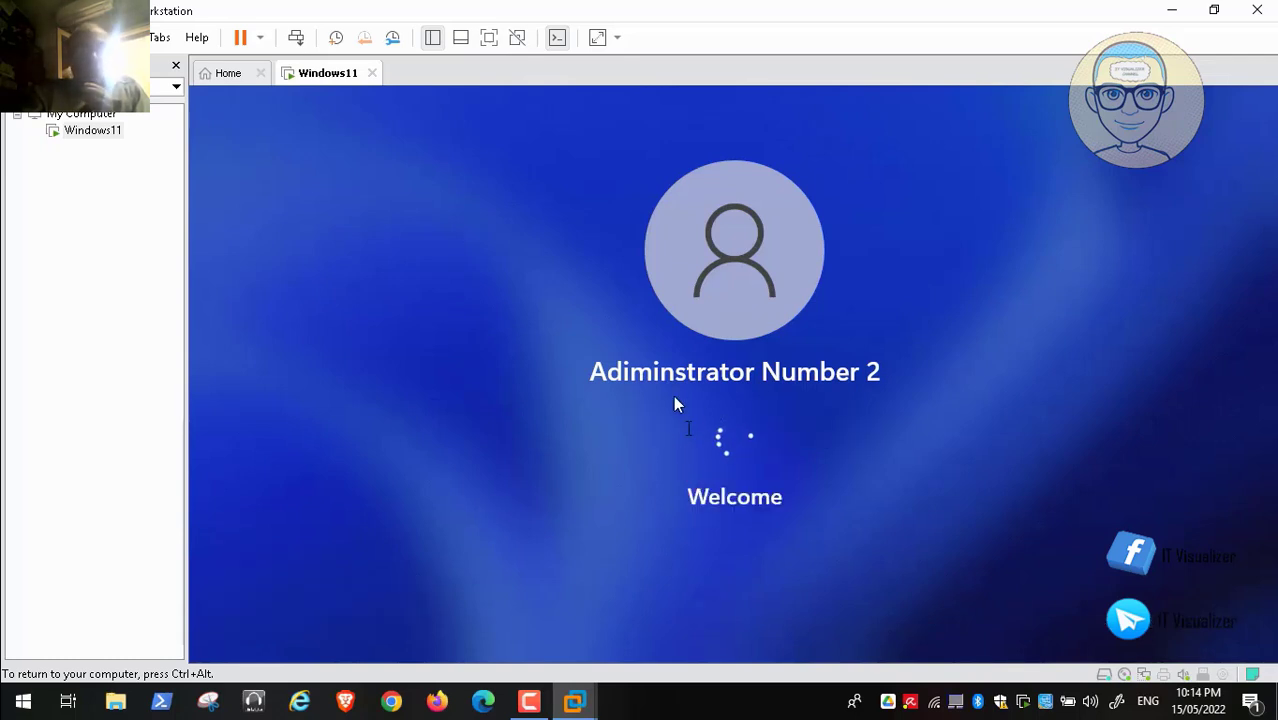
{"action": "key", "text": "ctrl+alt"}
{"action": "key", "text": "alt+m"}
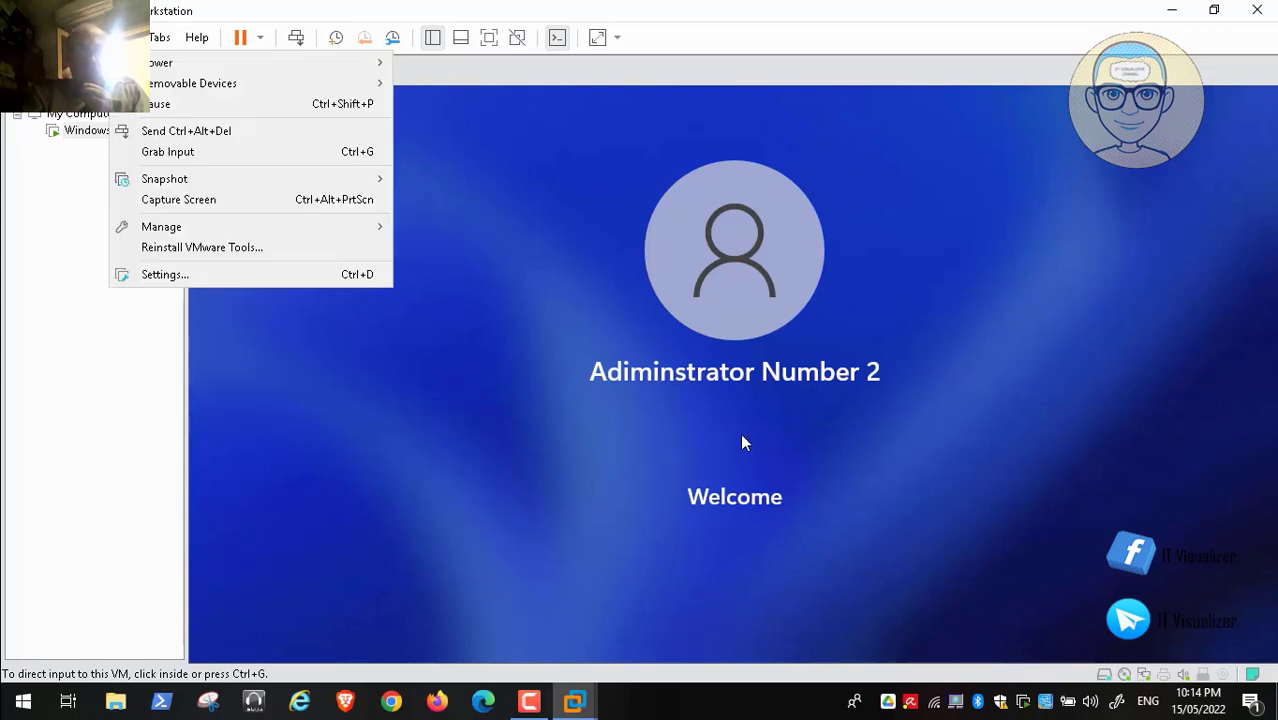
Step: Set the VM's shared folders option to Always enabled
{"action": "left_click", "coordinate": [203, 274]}
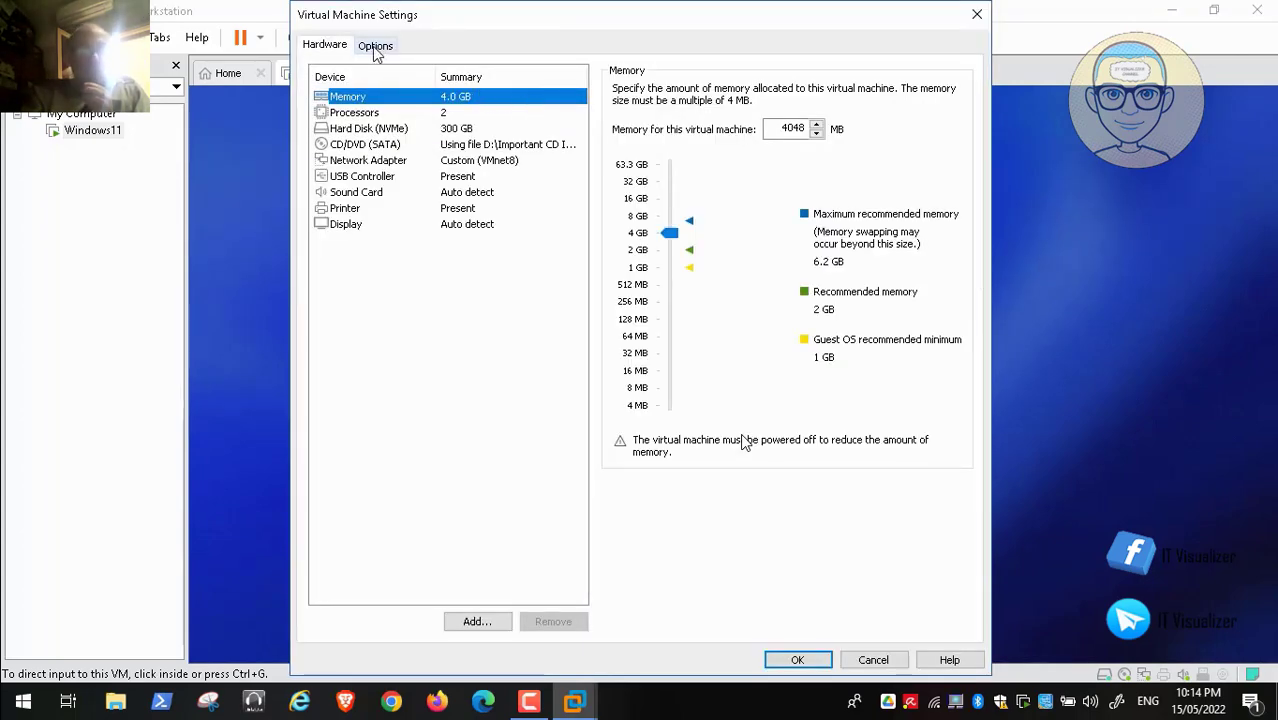
{"action": "left_click", "coordinate": [375, 47]}
{"action": "left_click", "coordinate": [370, 131]}
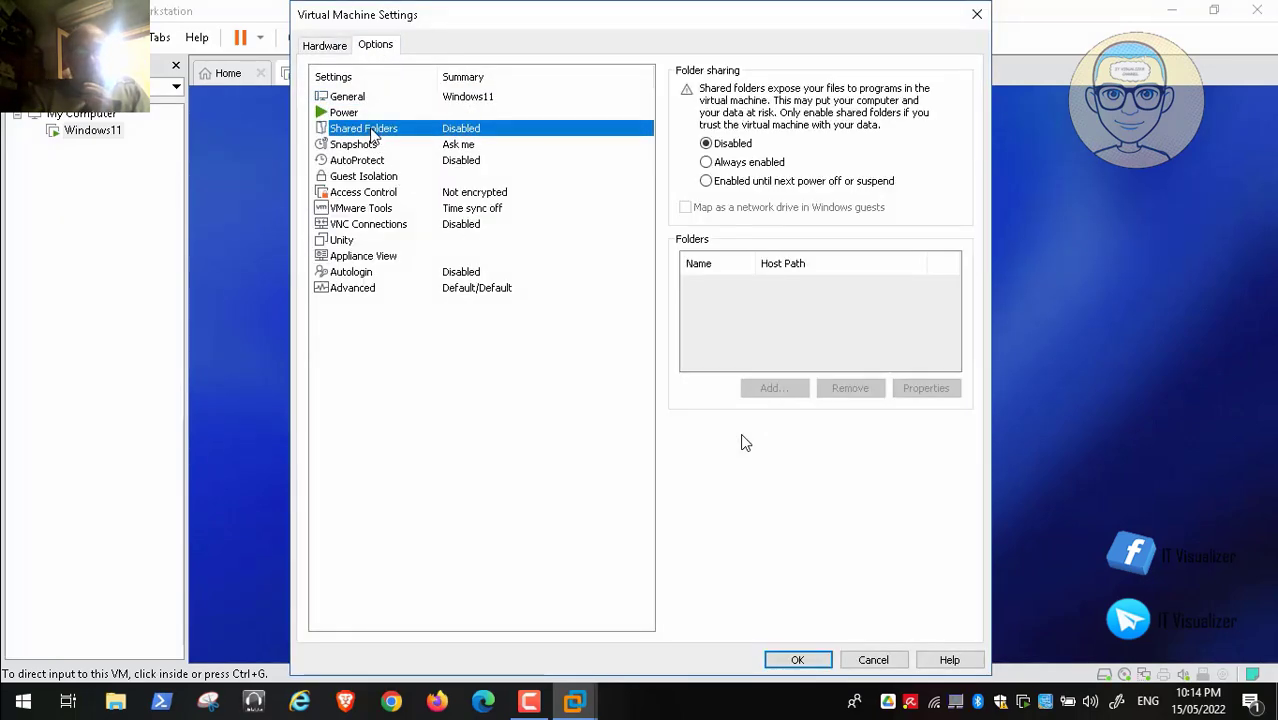
{"action": "left_click", "coordinate": [710, 164]}
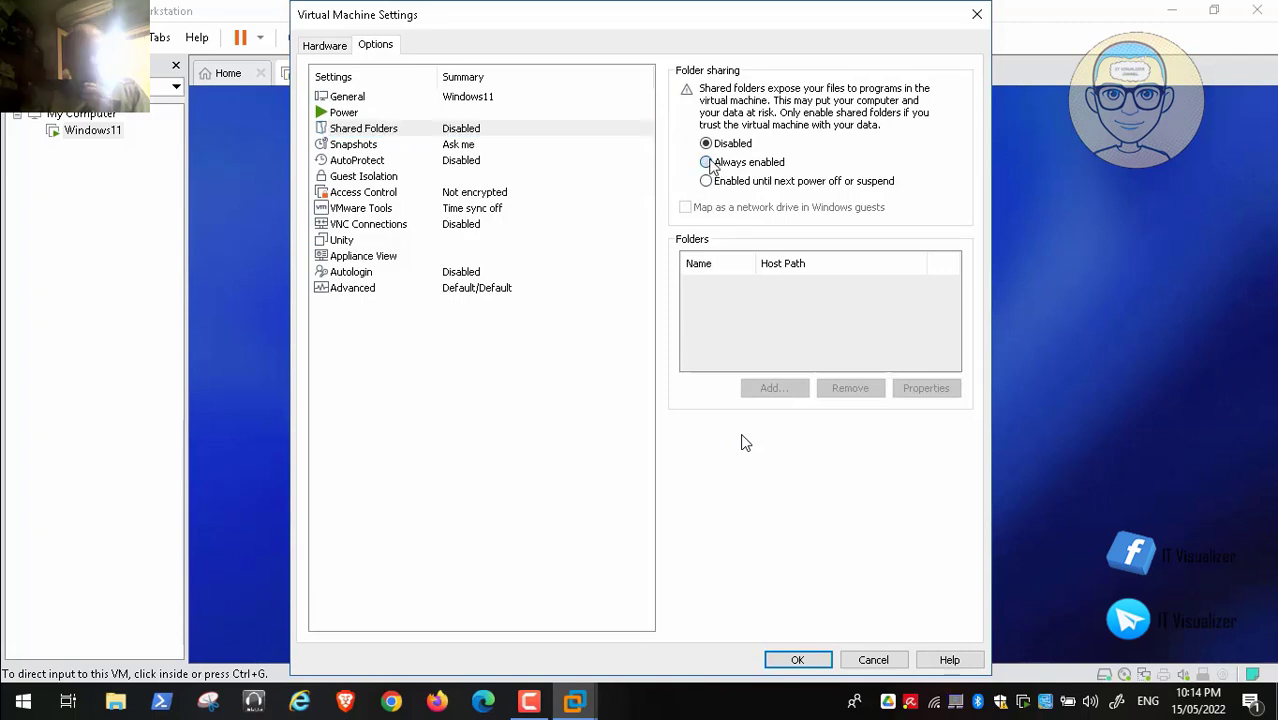
Step: Add D:\Important CD Images as a shared folder and apply the VM settings
{"action": "left_click", "coordinate": [772, 389]}
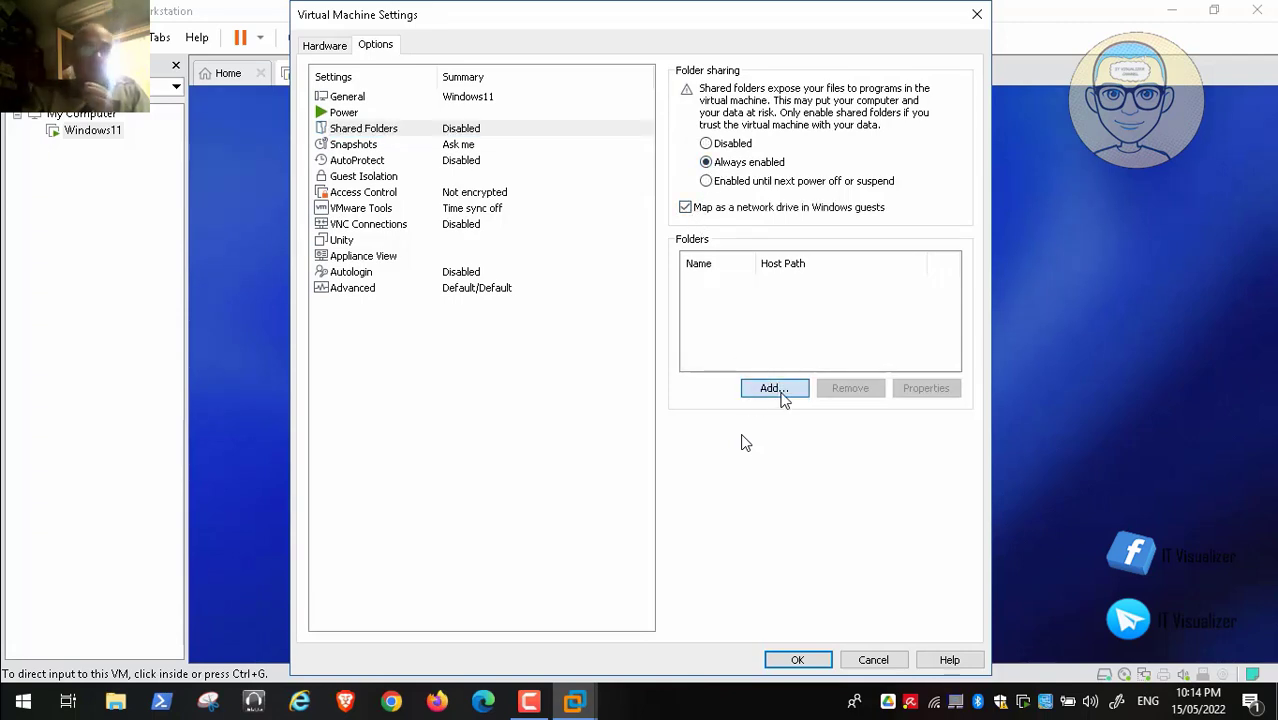
{"action": "left_click", "coordinate": [722, 499]}
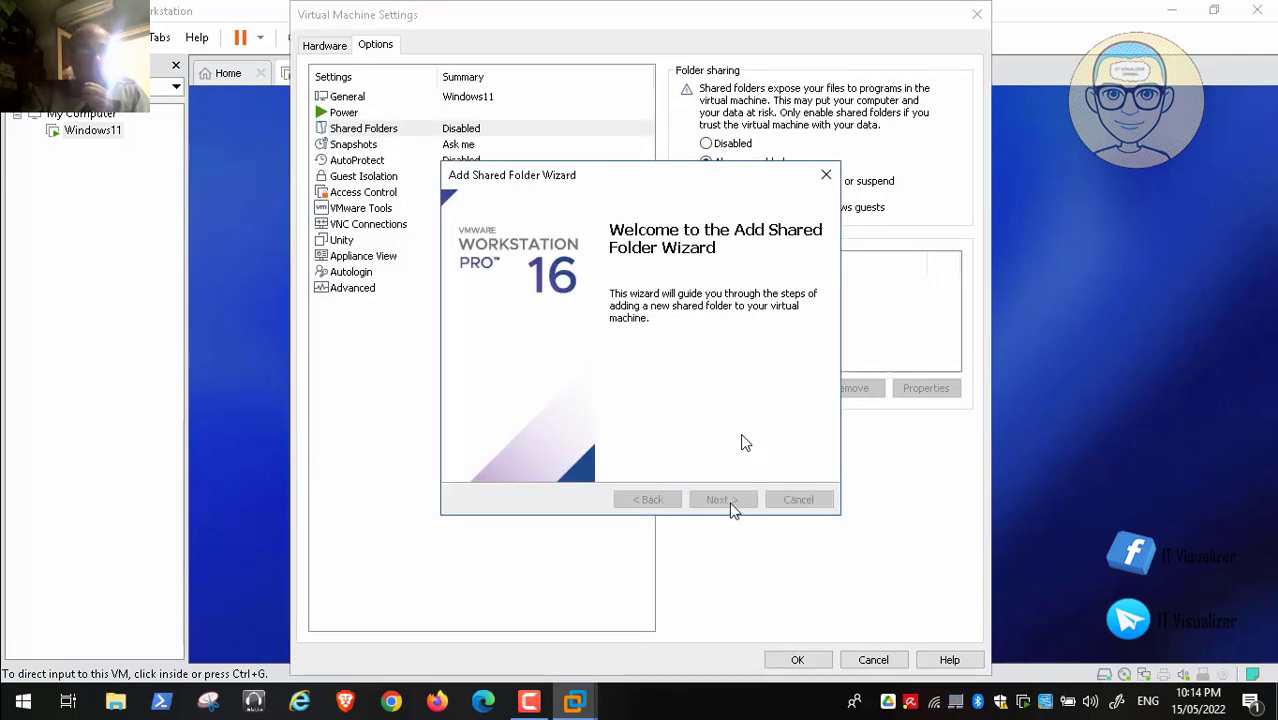
{"action": "left_click", "coordinate": [813, 280]}
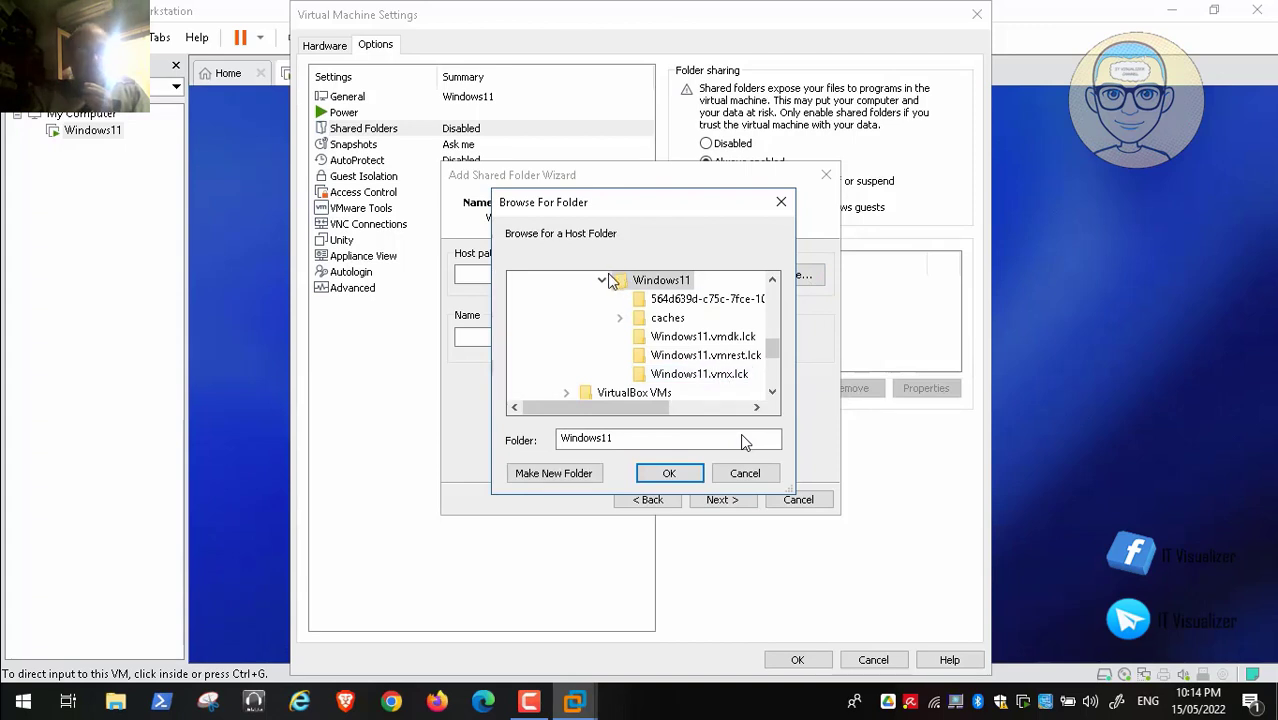
{"action": "left_click", "coordinate": [601, 281]}
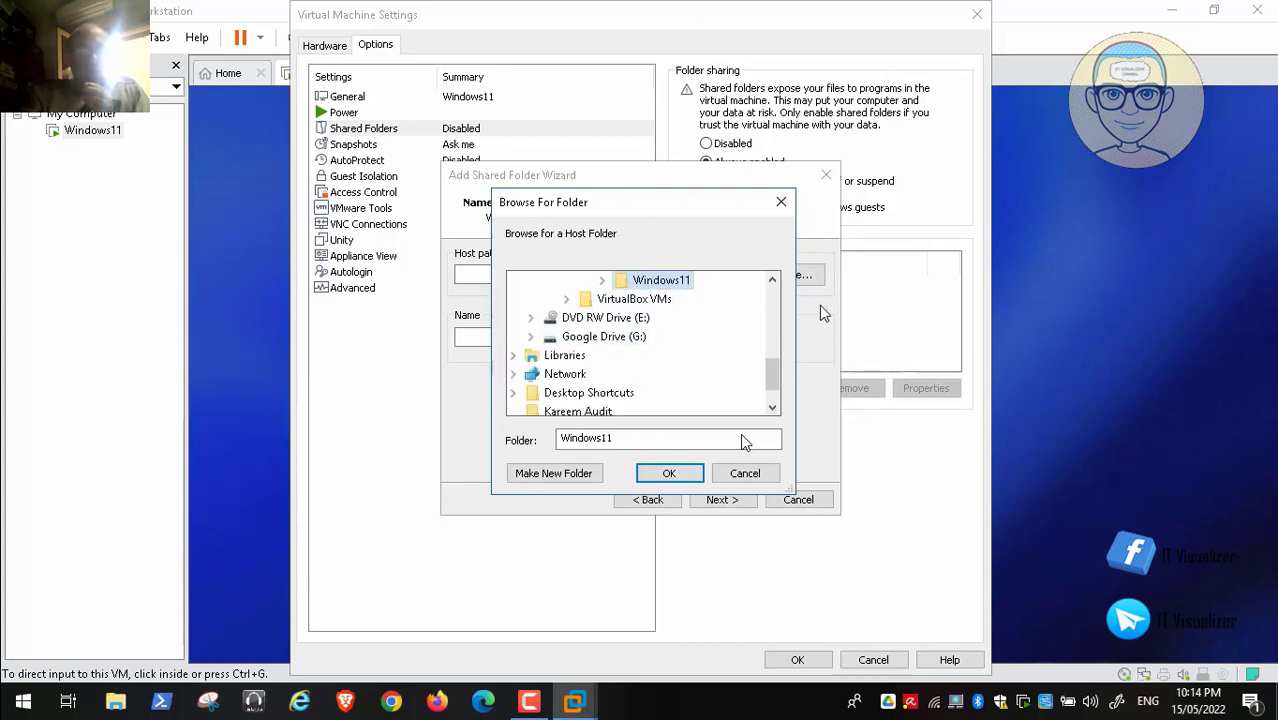
{"action": "left_click", "coordinate": [776, 281]}
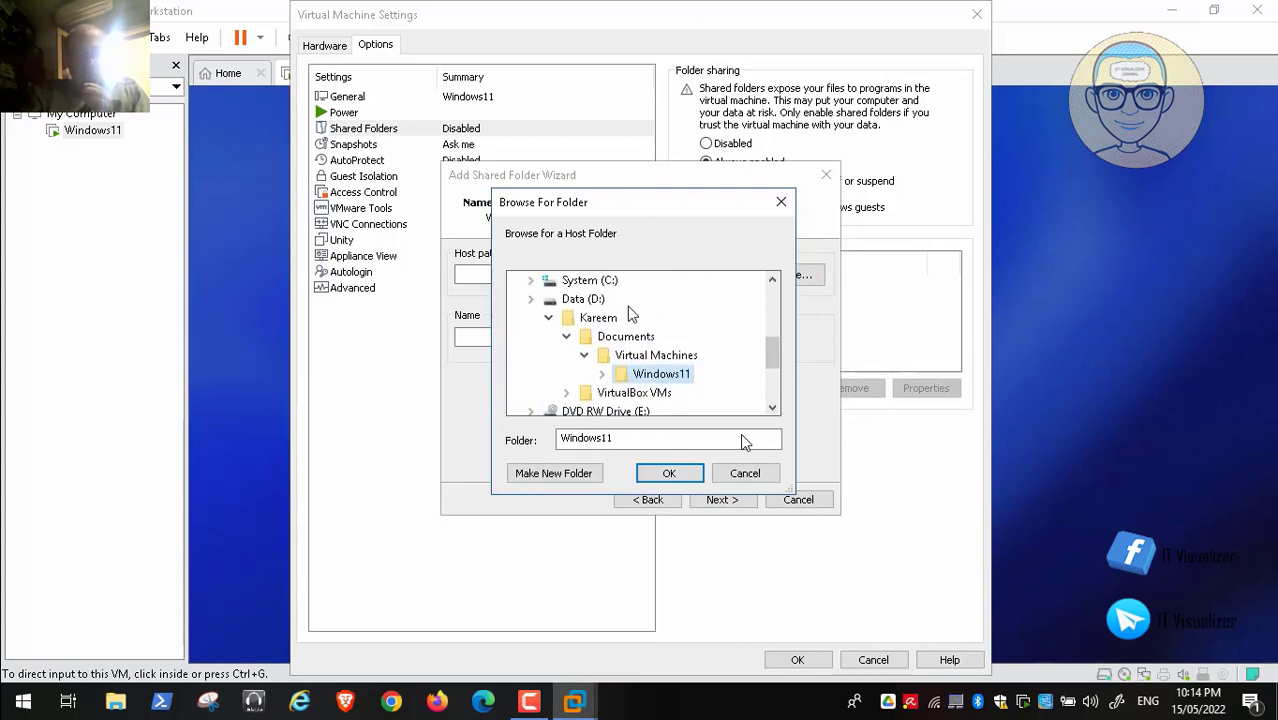
{"action": "left_click", "coordinate": [548, 317]}
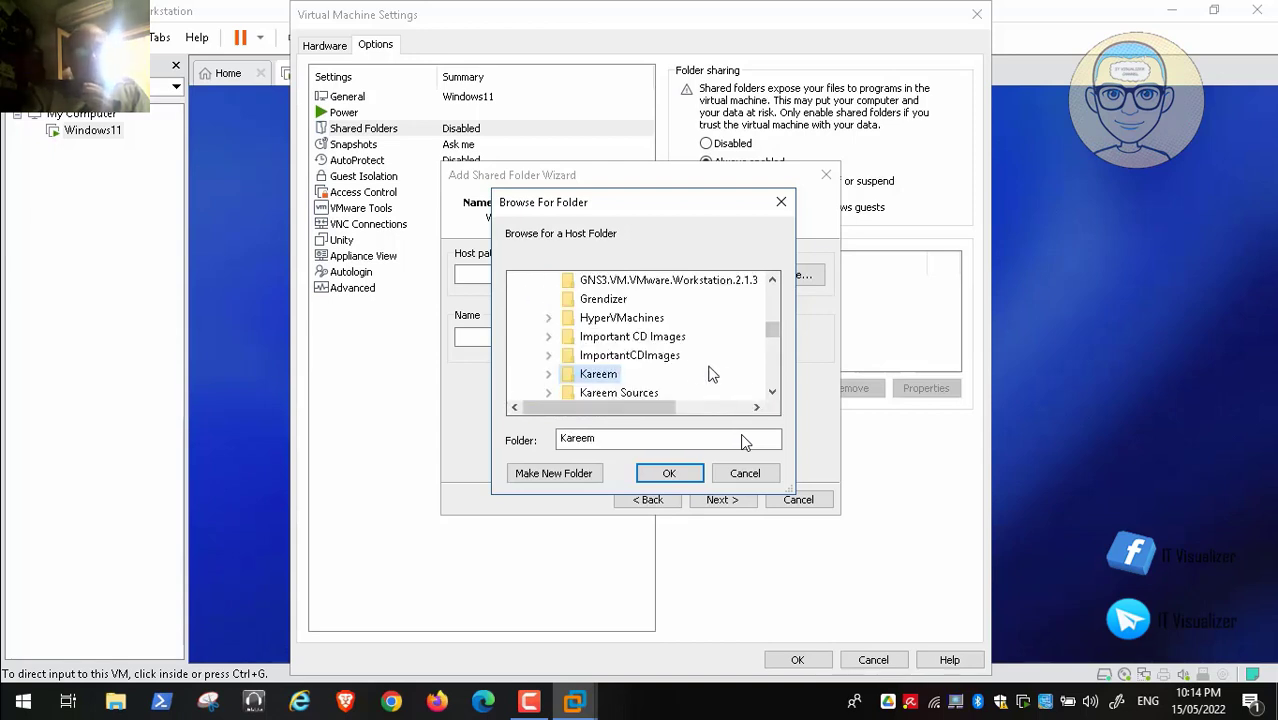
{"action": "left_click", "coordinate": [640, 355]}
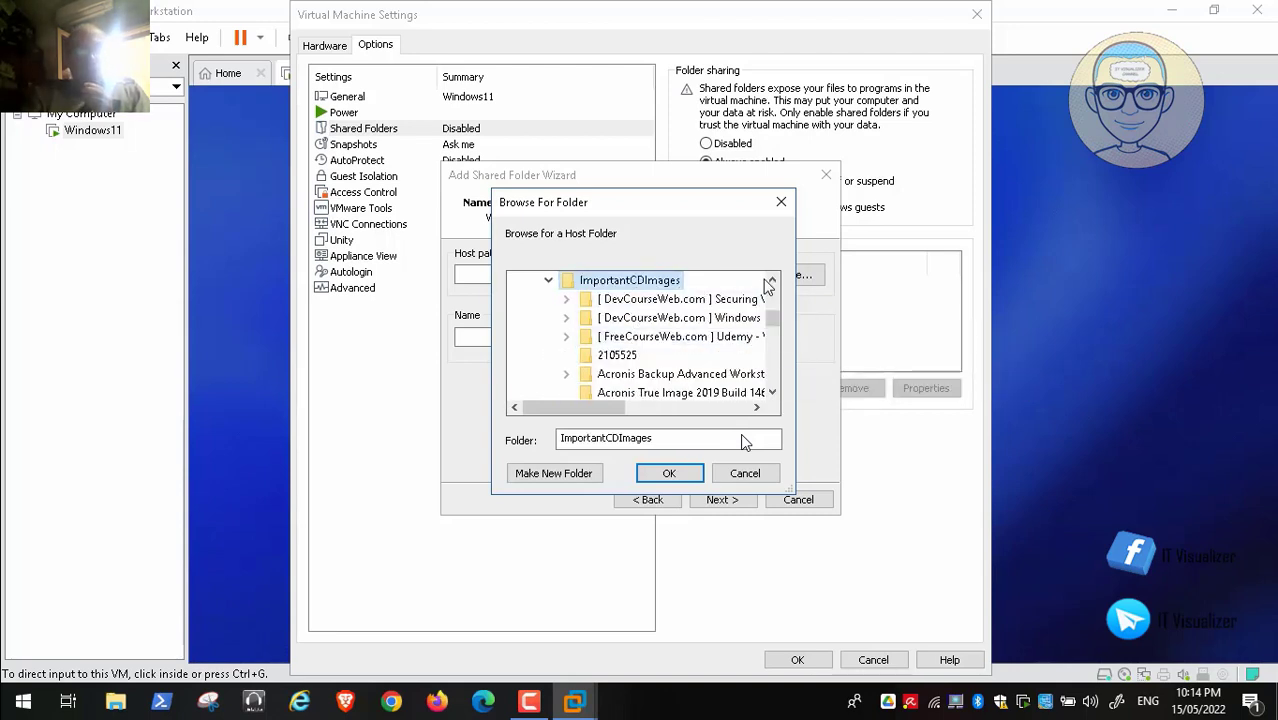
{"action": "left_click", "coordinate": [771, 280]}
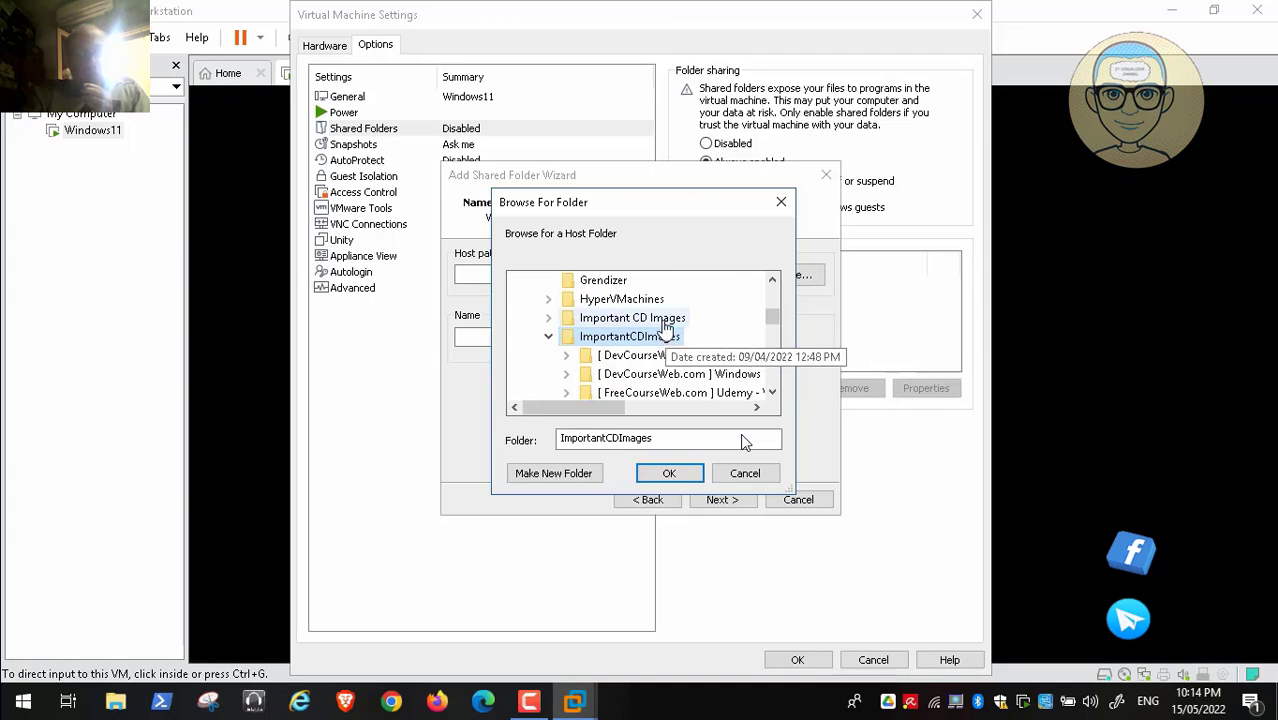
{"action": "left_click", "coordinate": [660, 318]}
{"action": "left_click", "coordinate": [671, 471]}
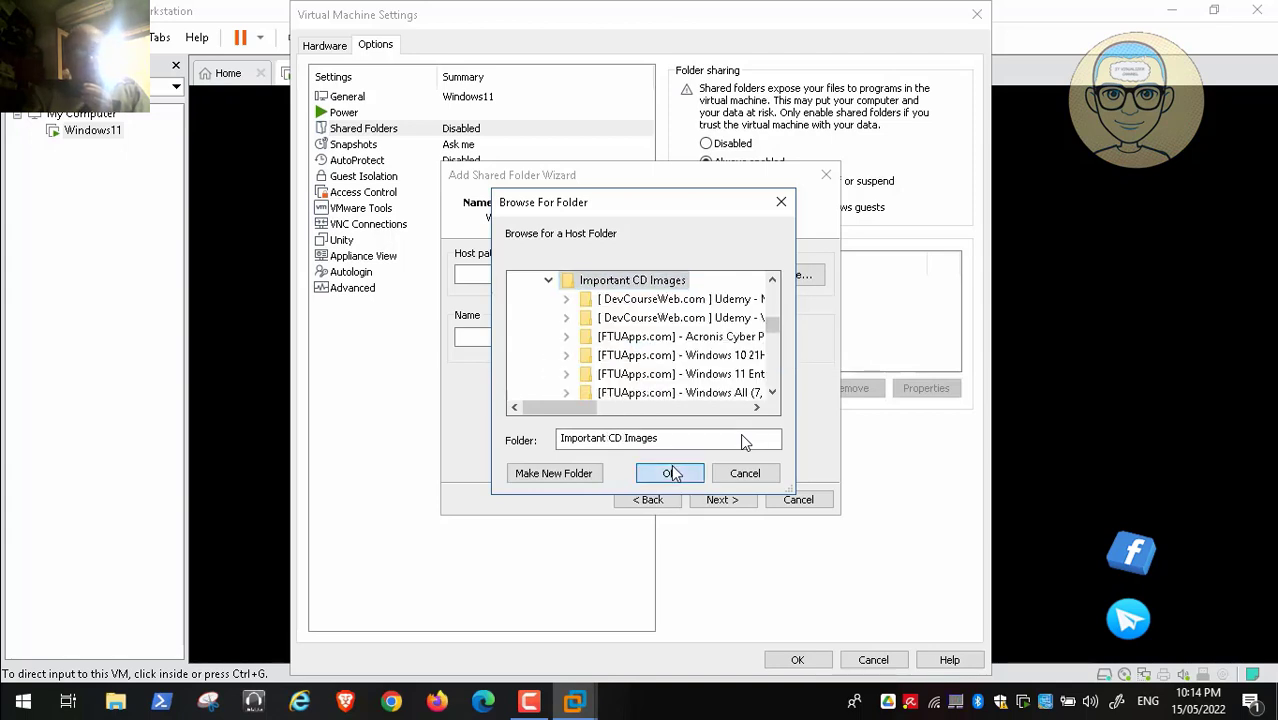
{"action": "left_click", "coordinate": [730, 500]}
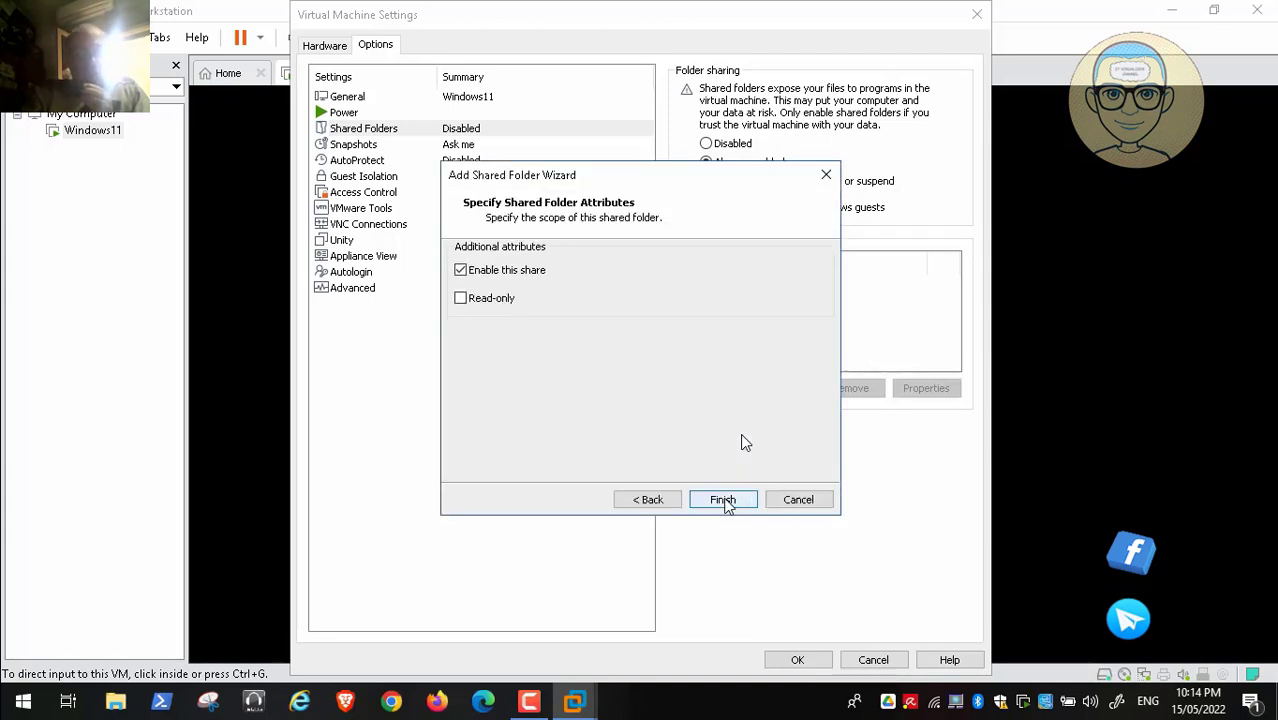
{"action": "left_click", "coordinate": [724, 500]}
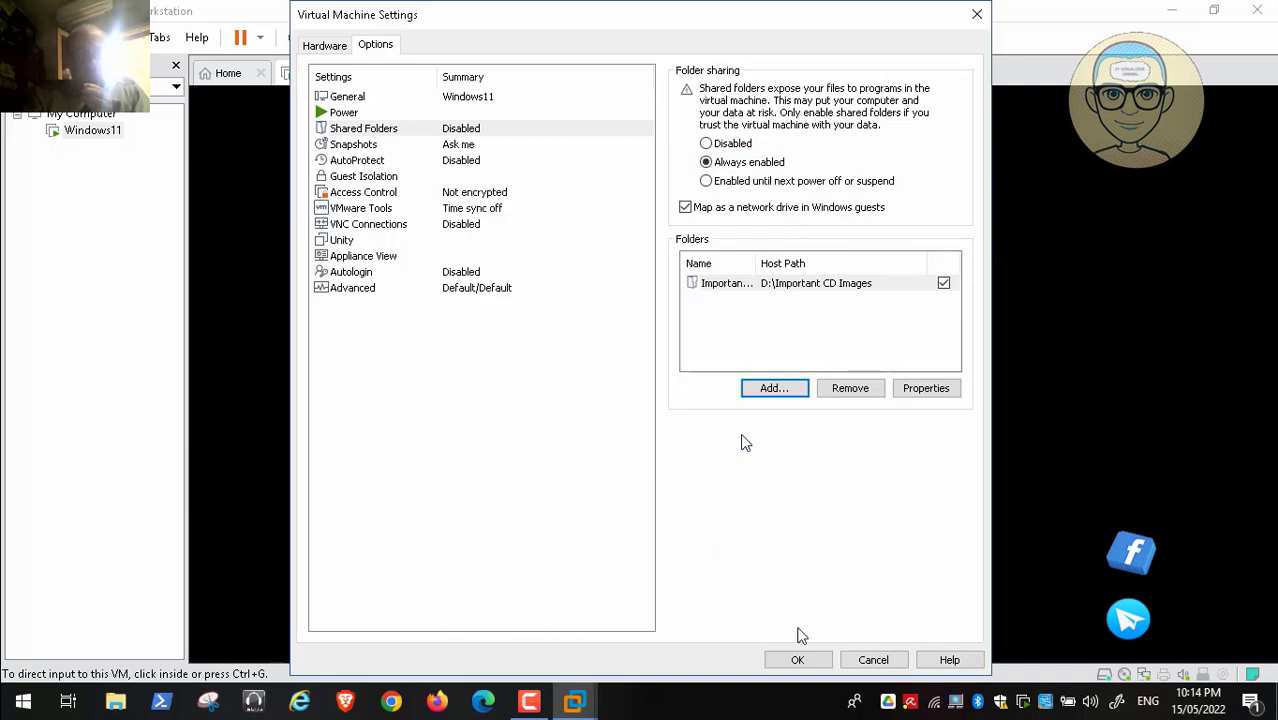
{"action": "left_click", "coordinate": [800, 663]}
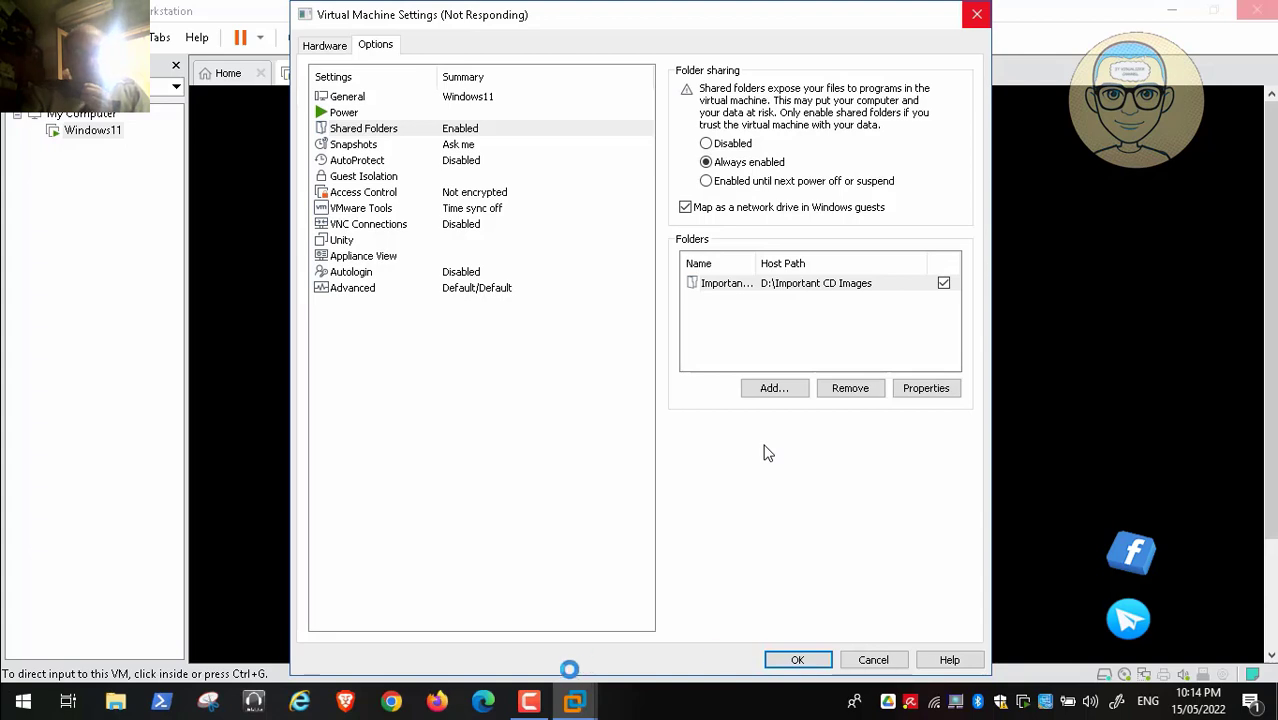
{"action": "left_click", "coordinate": [533, 706]}
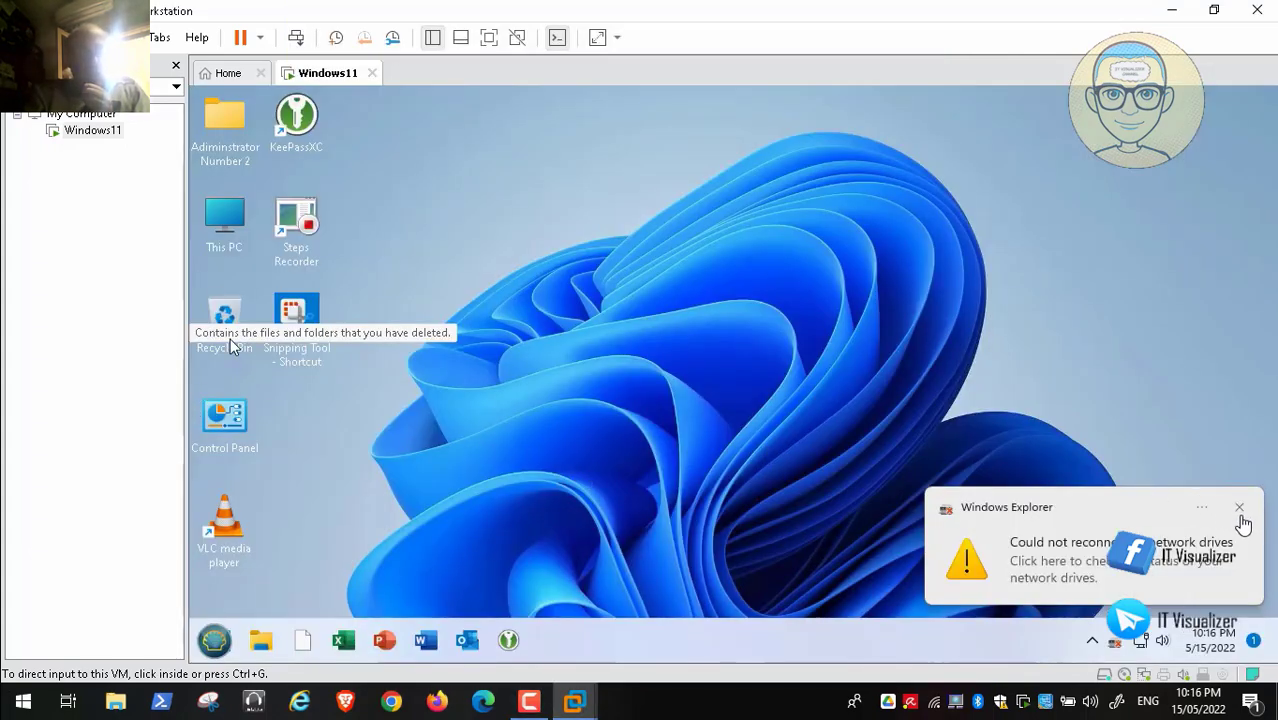
Step: Open This PC and try Videos, Music, Pictures and Documents, each reporting its location unavailable
{"action": "left_click", "coordinate": [1240, 514]}
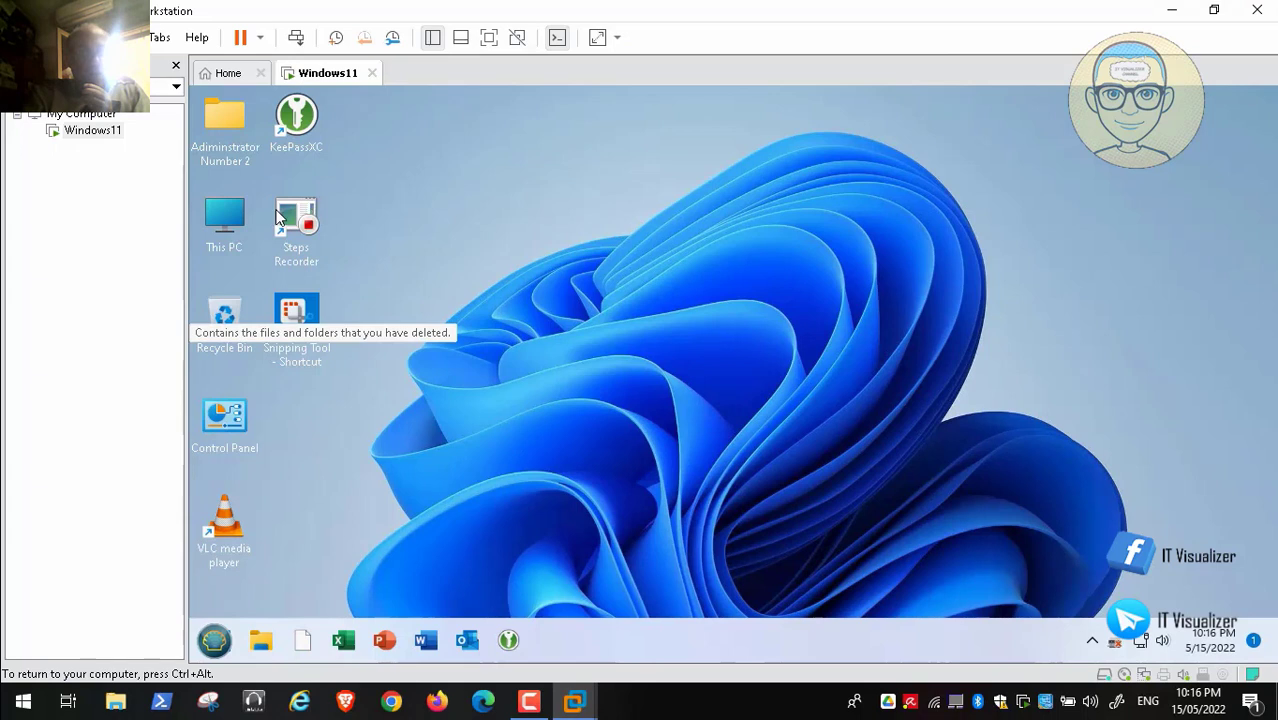
{"action": "double_click", "coordinate": [226, 225]}
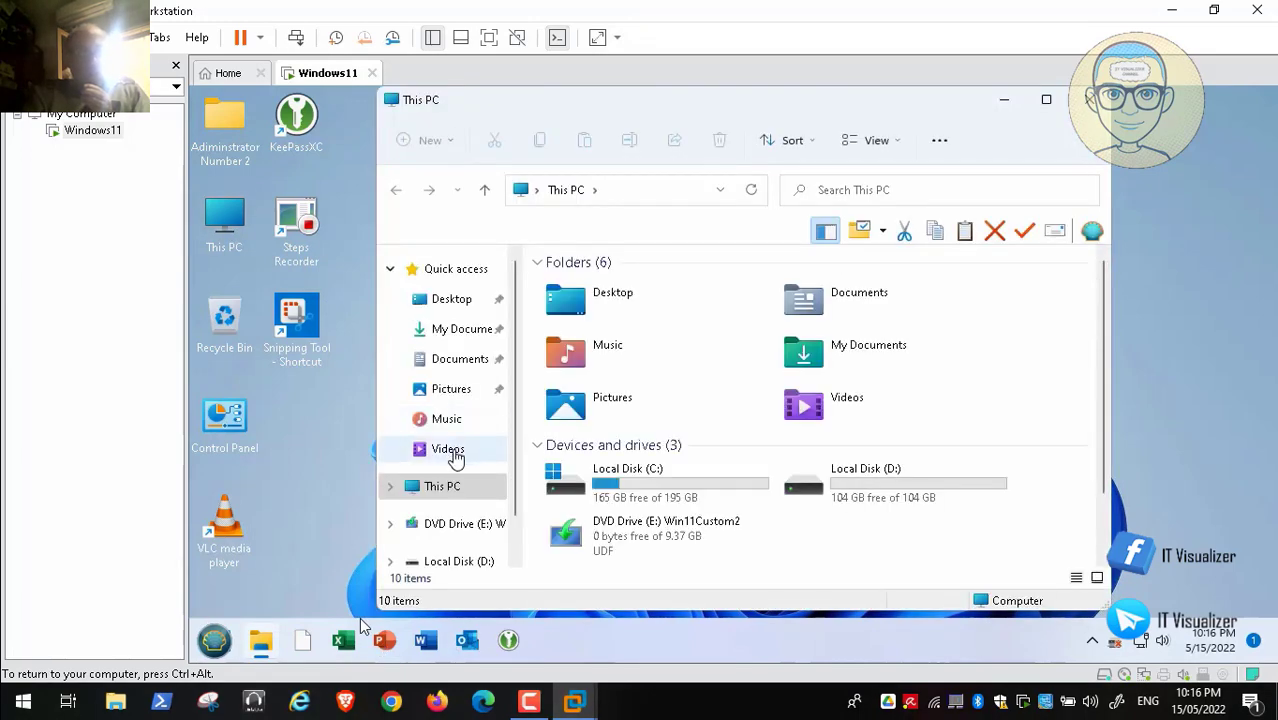
{"action": "left_click", "coordinate": [462, 449]}
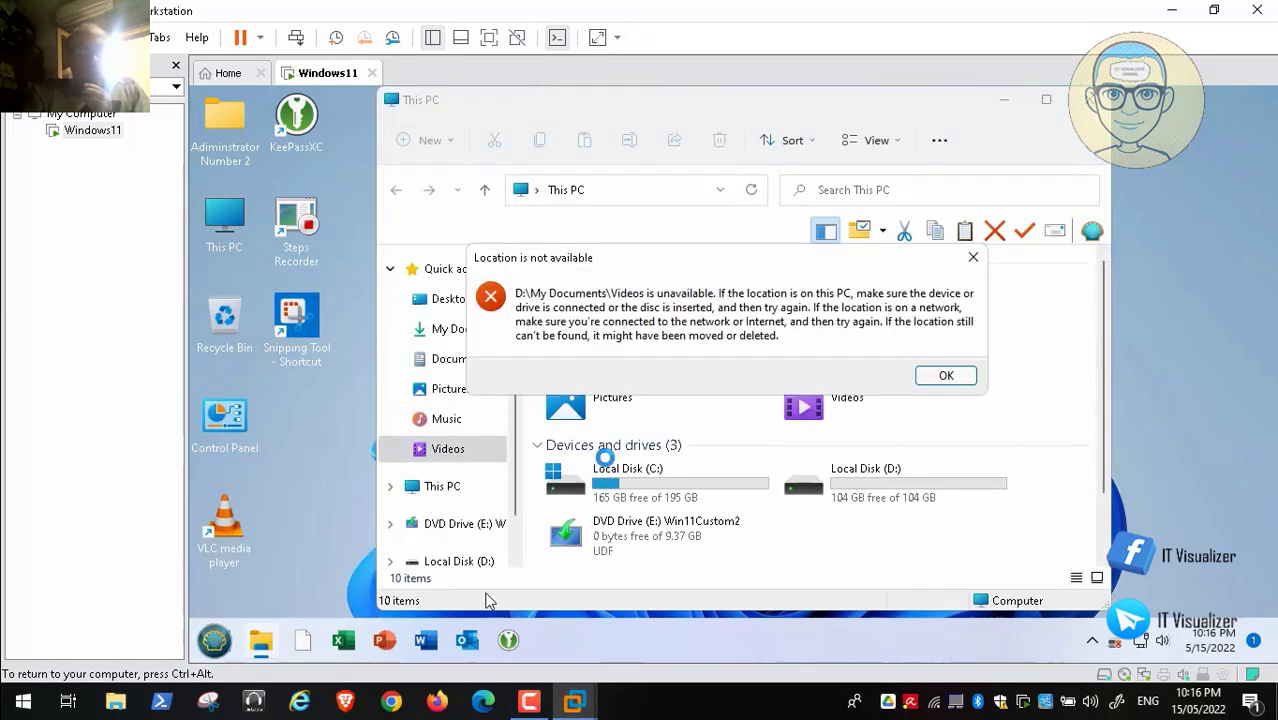
{"action": "left_click", "coordinate": [955, 375]}
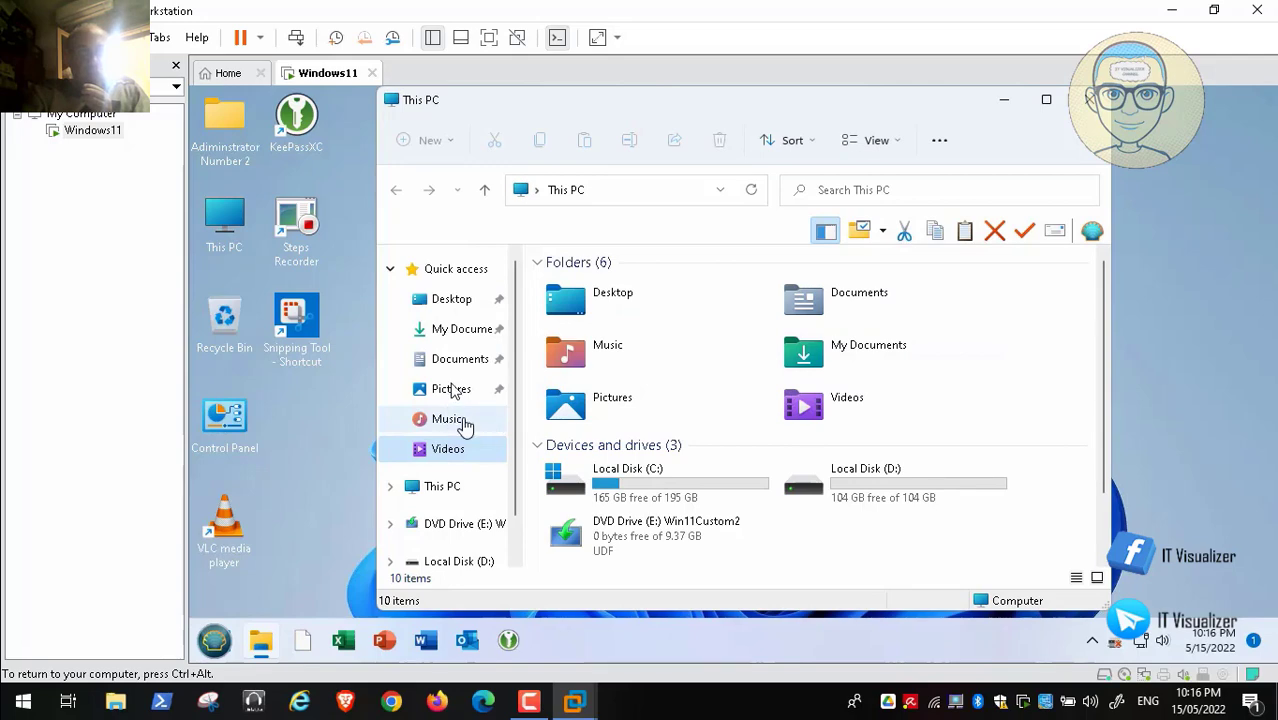
{"action": "left_click", "coordinate": [452, 418]}
{"action": "left_click", "coordinate": [946, 376]}
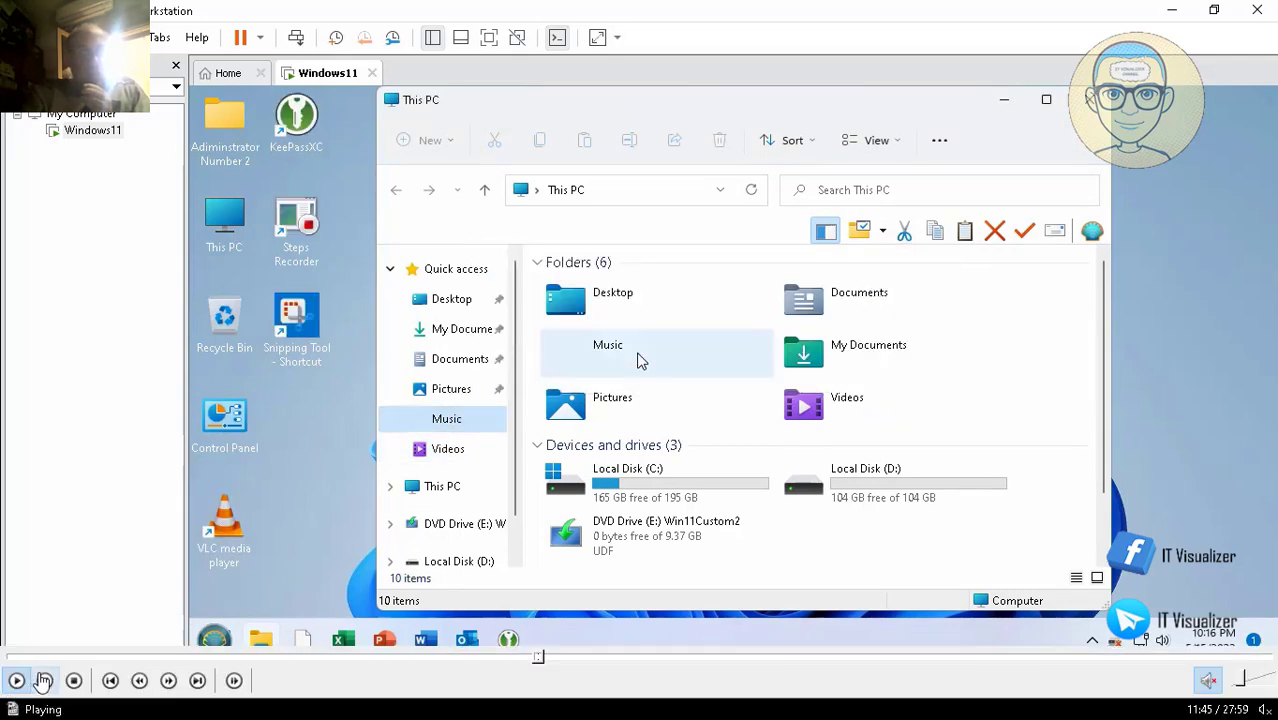
{"action": "left_click", "coordinate": [460, 392]}
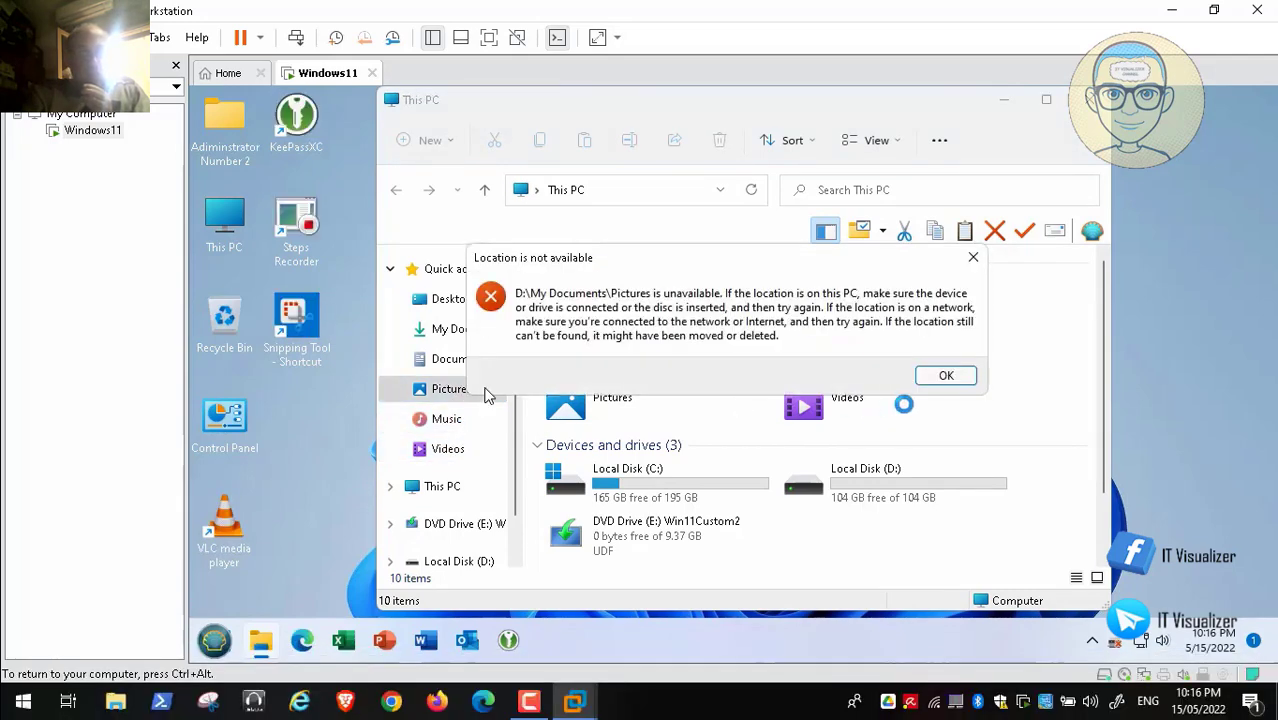
{"action": "left_click", "coordinate": [946, 376]}
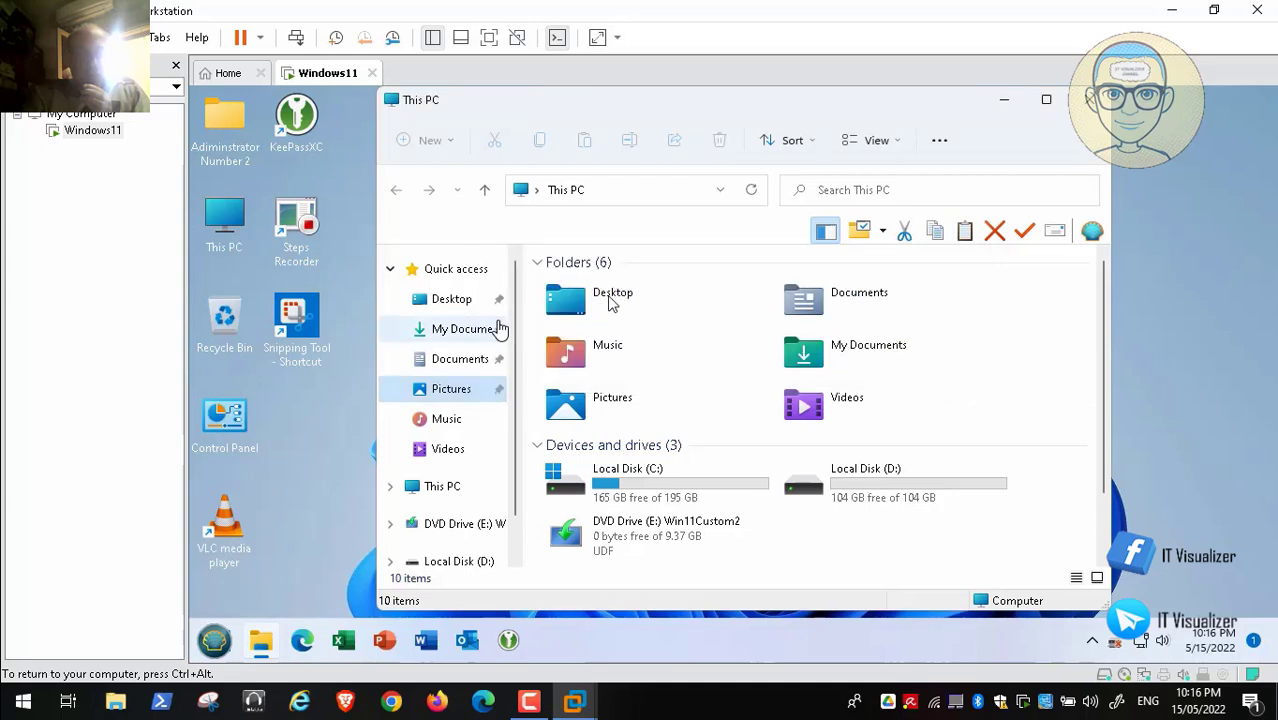
{"action": "left_click", "coordinate": [464, 362]}
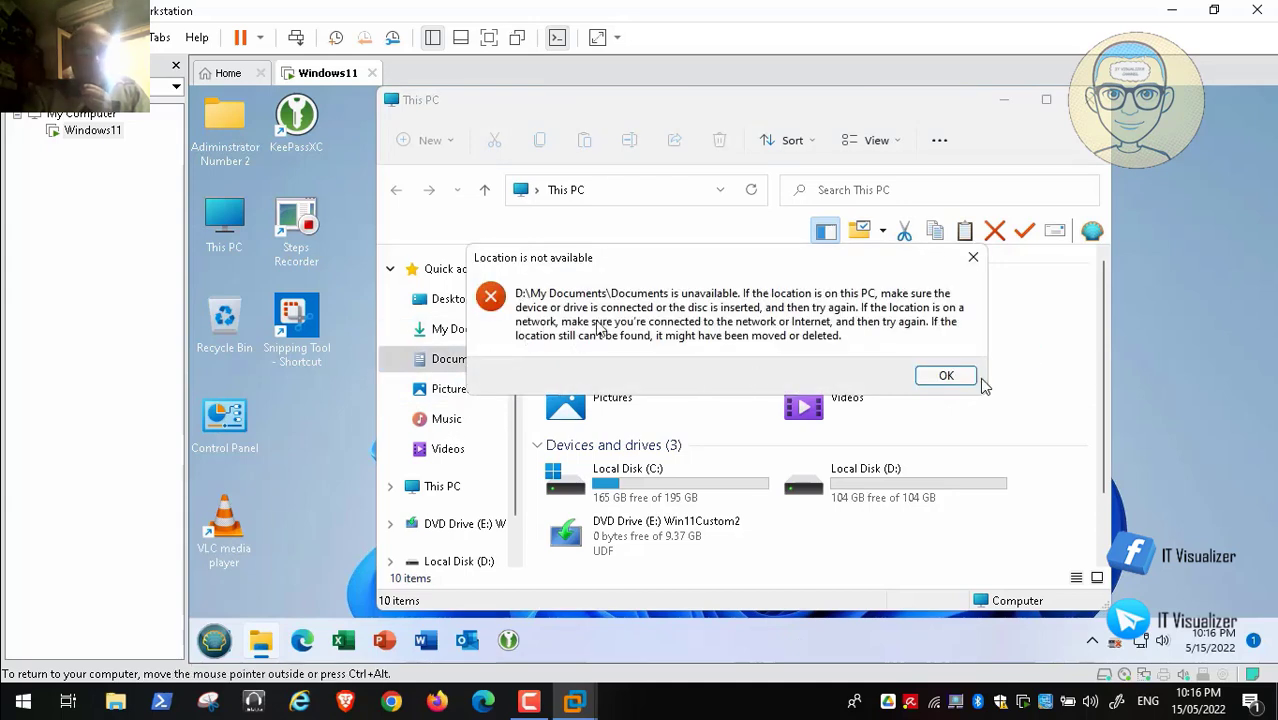
{"action": "left_click", "coordinate": [946, 376]}
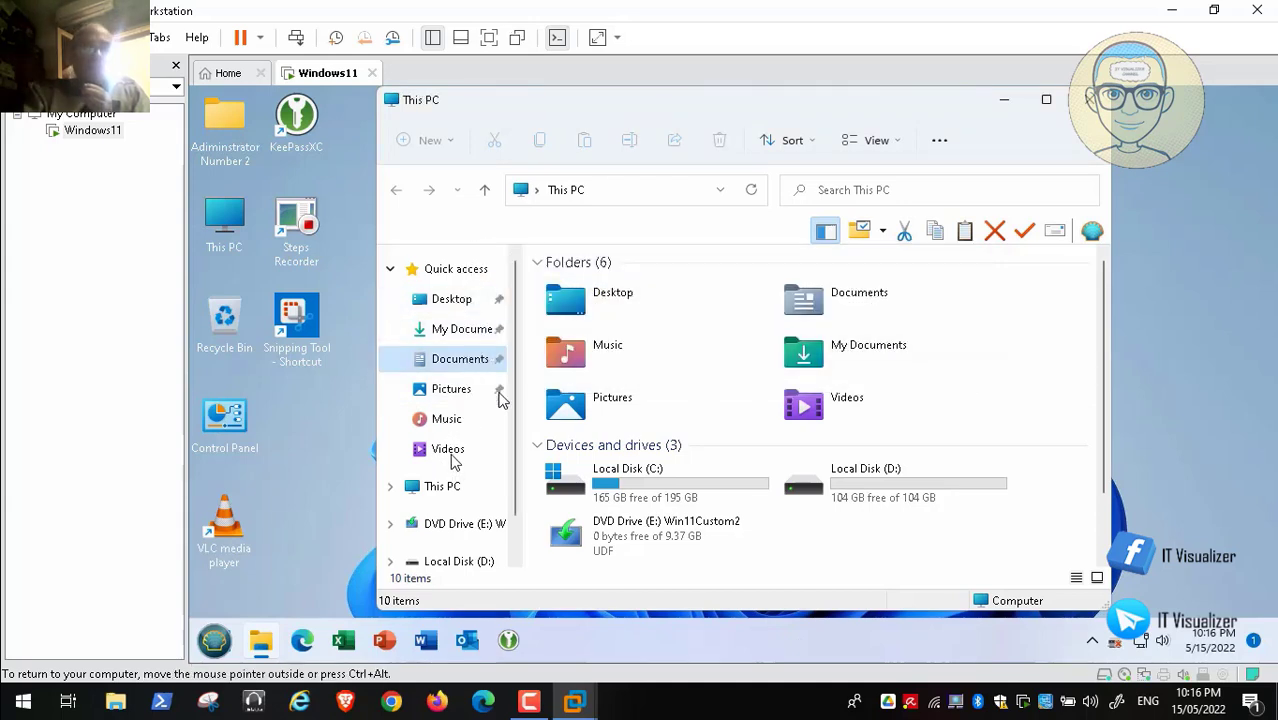
{"action": "right_click", "coordinate": [475, 366]}
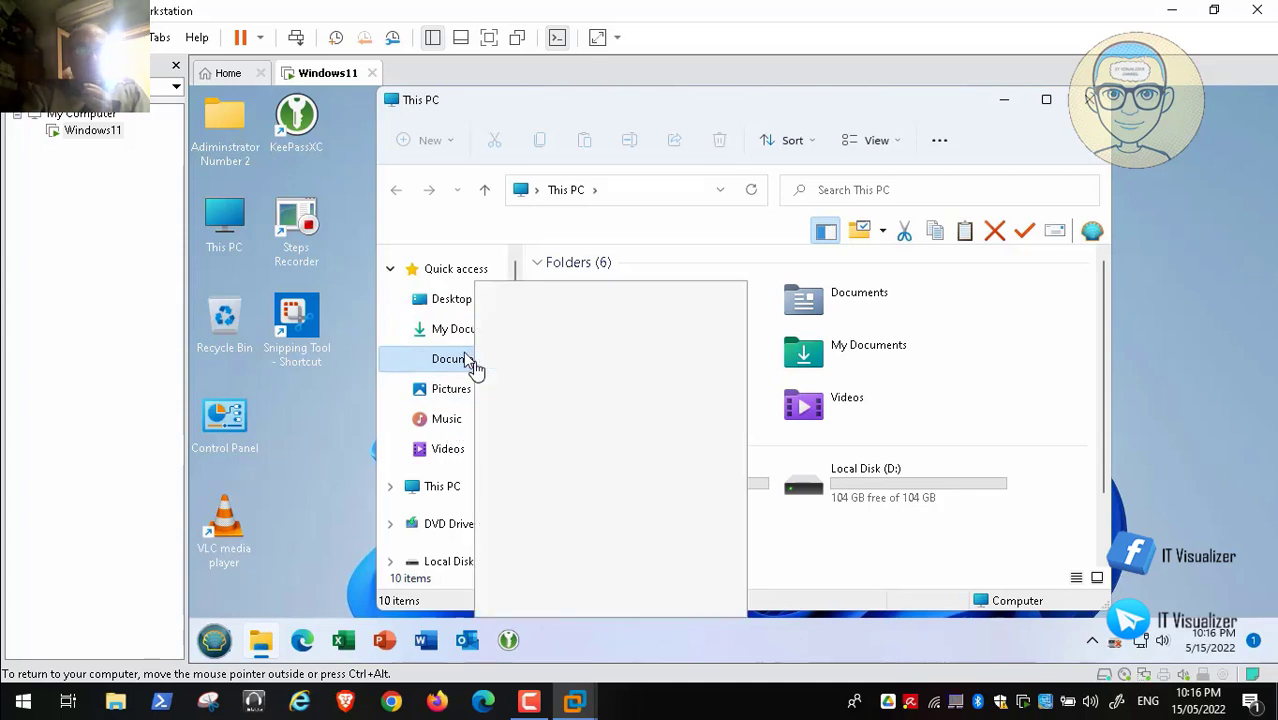
{"action": "left_click", "coordinate": [579, 605]}
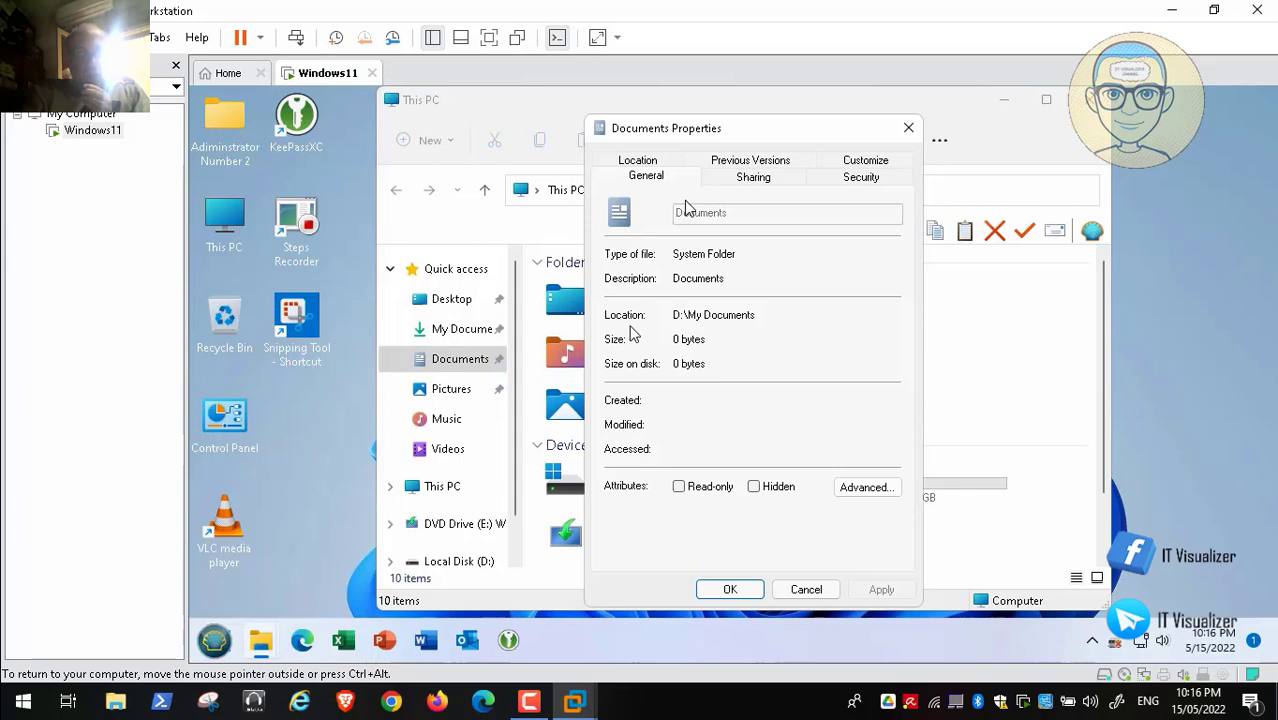
{"action": "left_click", "coordinate": [637, 161]}
{"action": "left_click", "coordinate": [807, 590]}
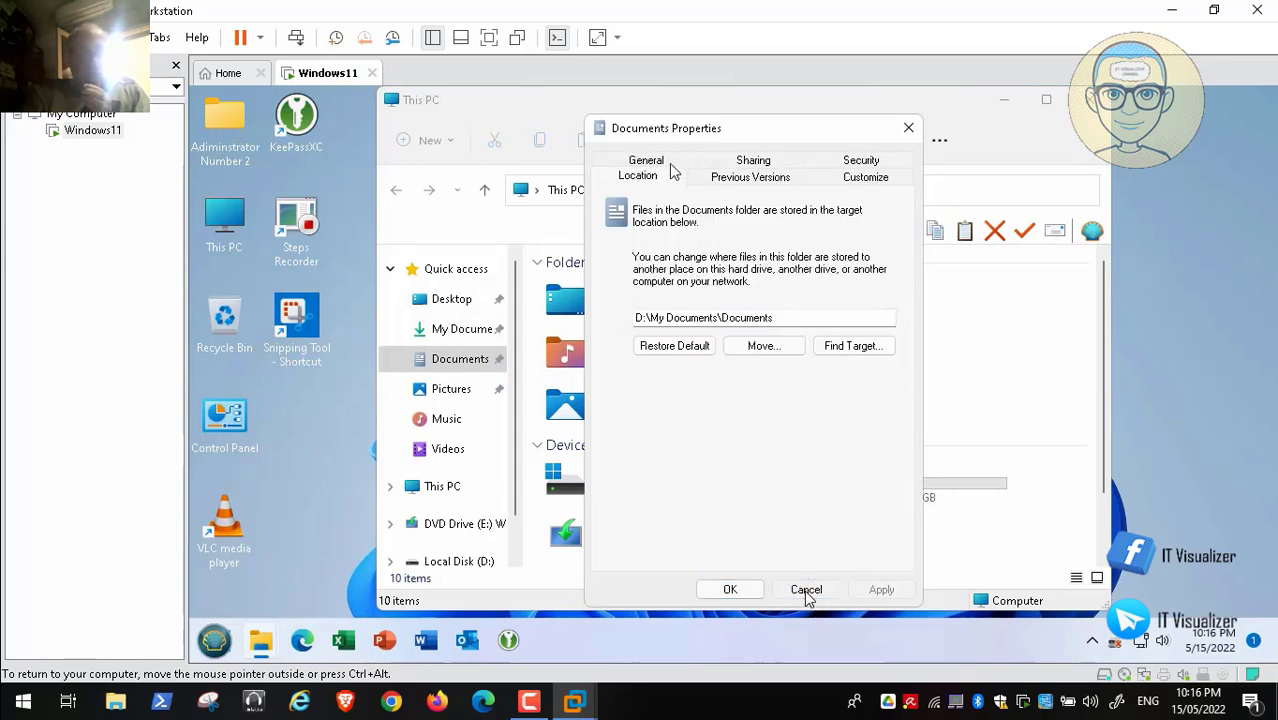
{"action": "right_click", "coordinate": [447, 398]}
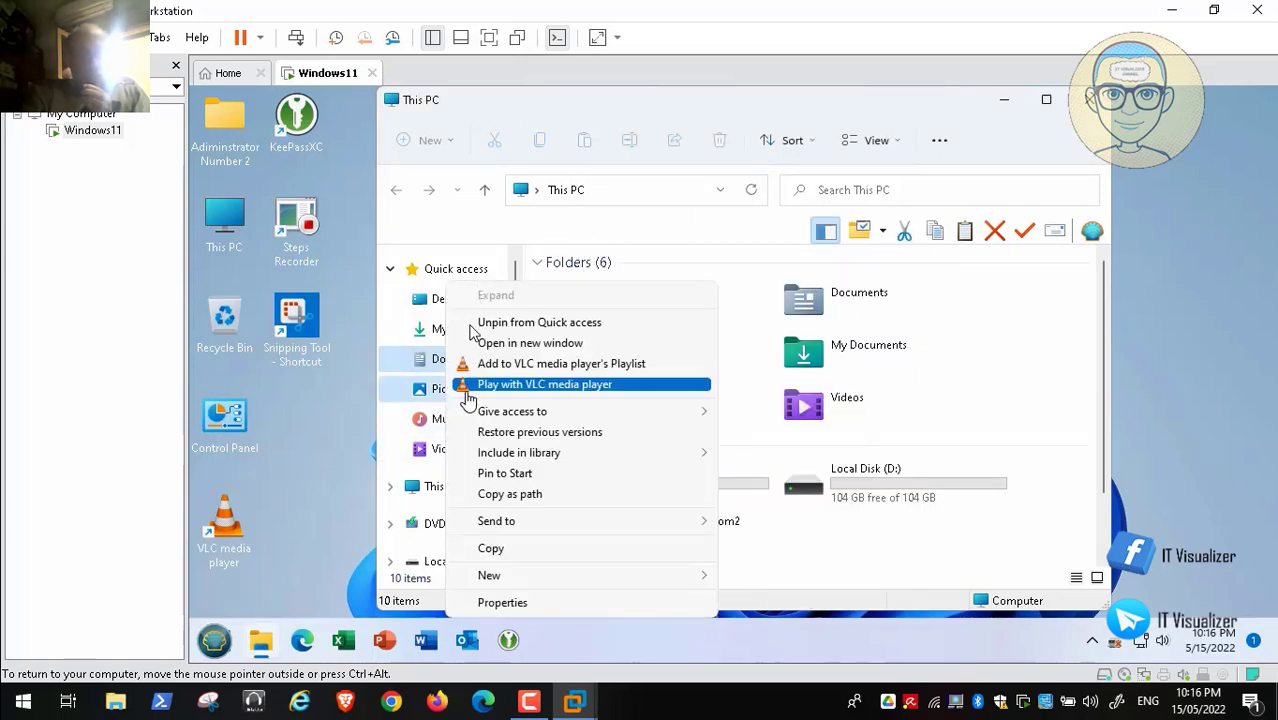
{"action": "left_click", "coordinate": [551, 603]}
{"action": "left_click", "coordinate": [611, 162]}
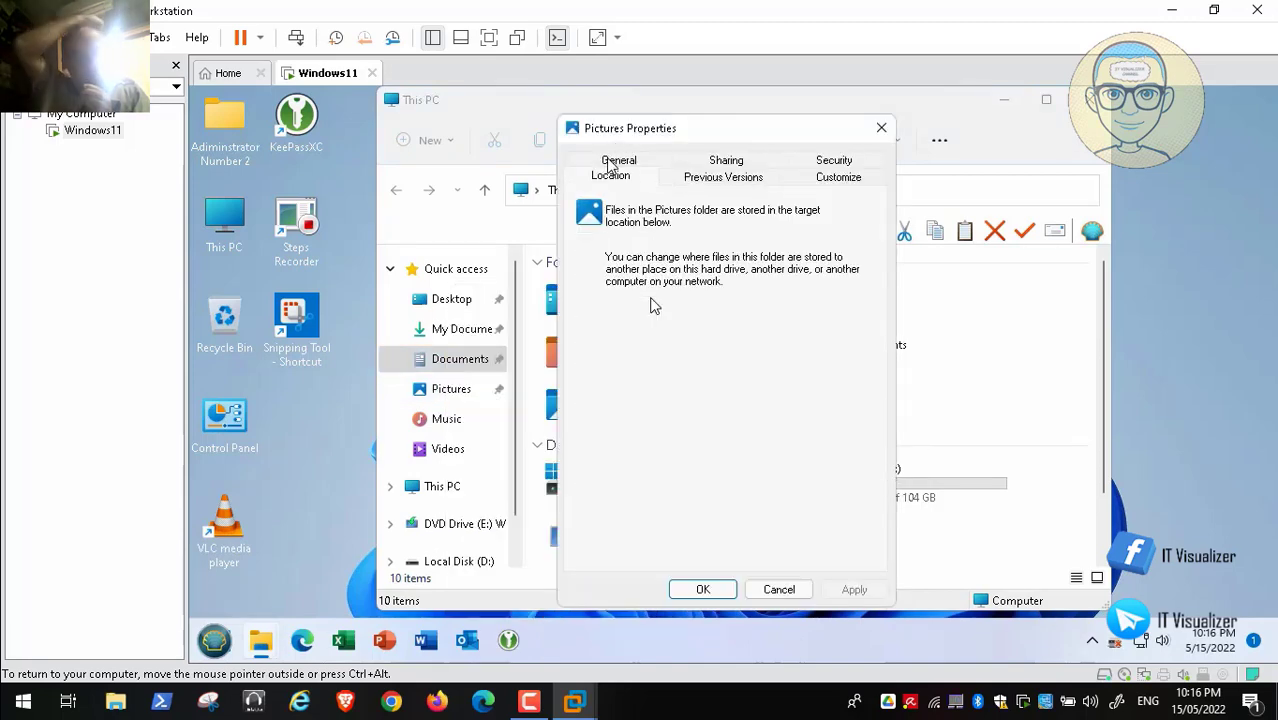
{"action": "left_click", "coordinate": [779, 589]}
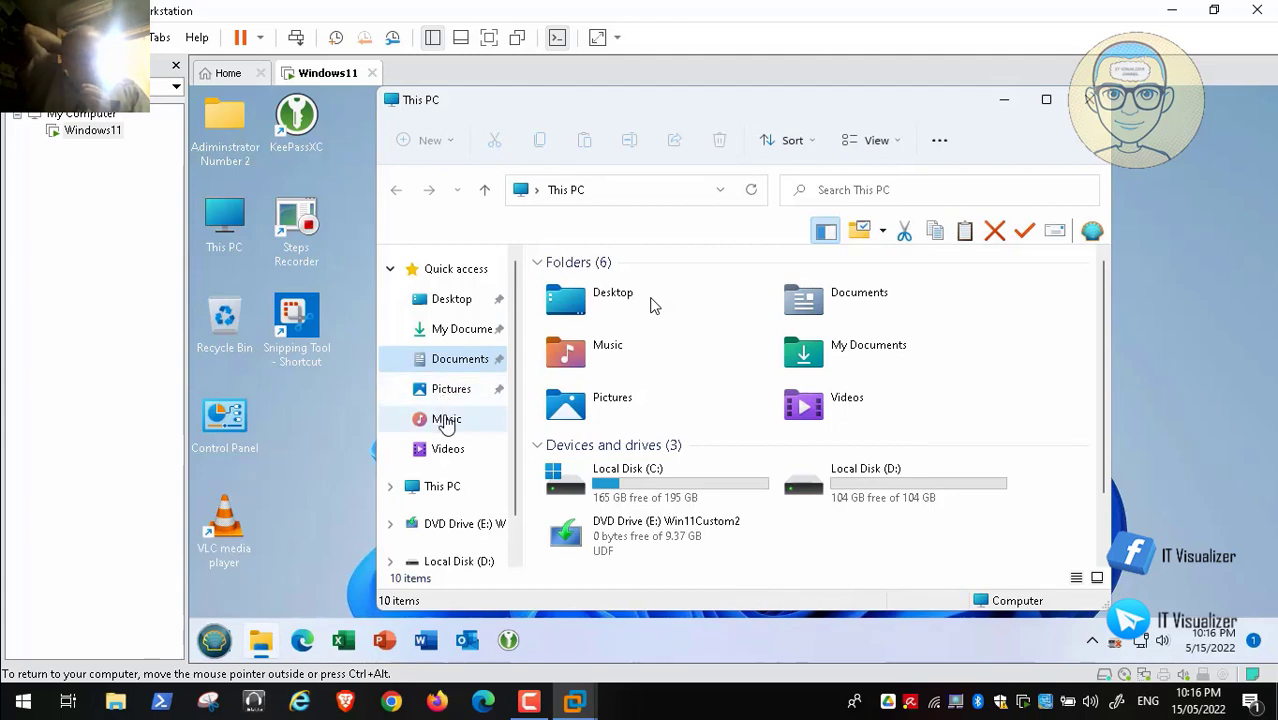
{"action": "left_click", "coordinate": [448, 421]}
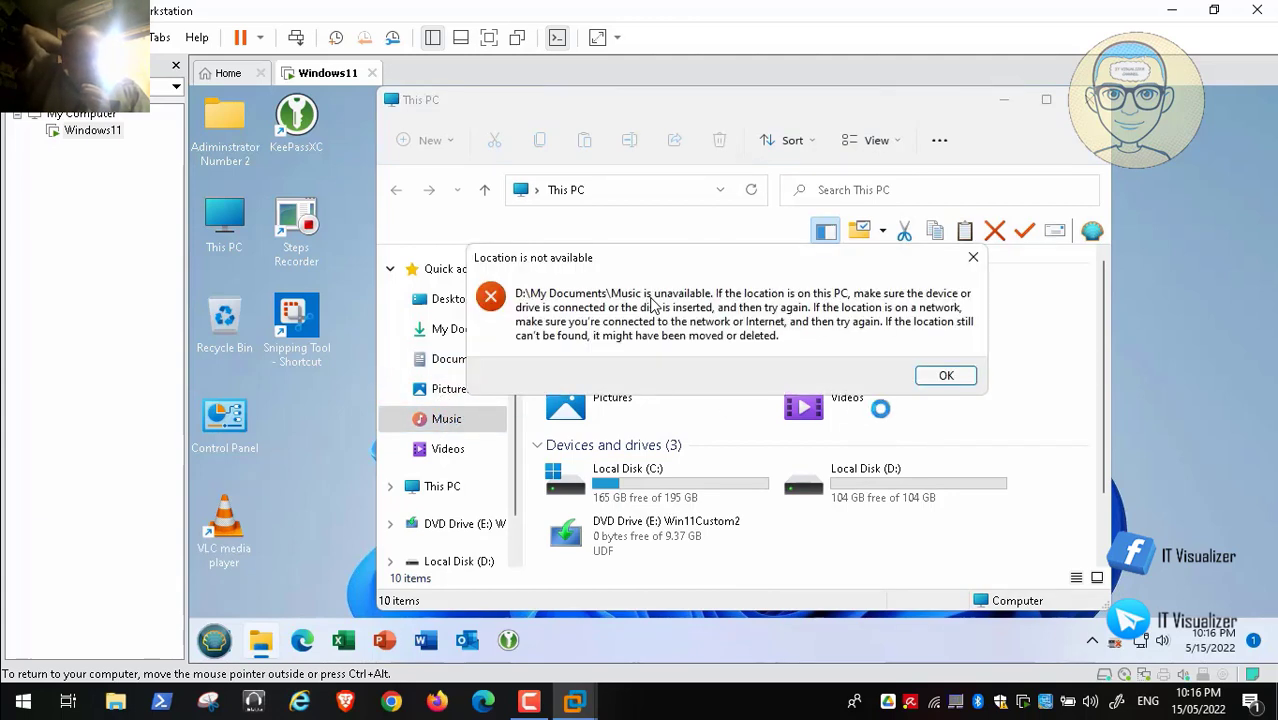
{"action": "left_click", "coordinate": [947, 376]}
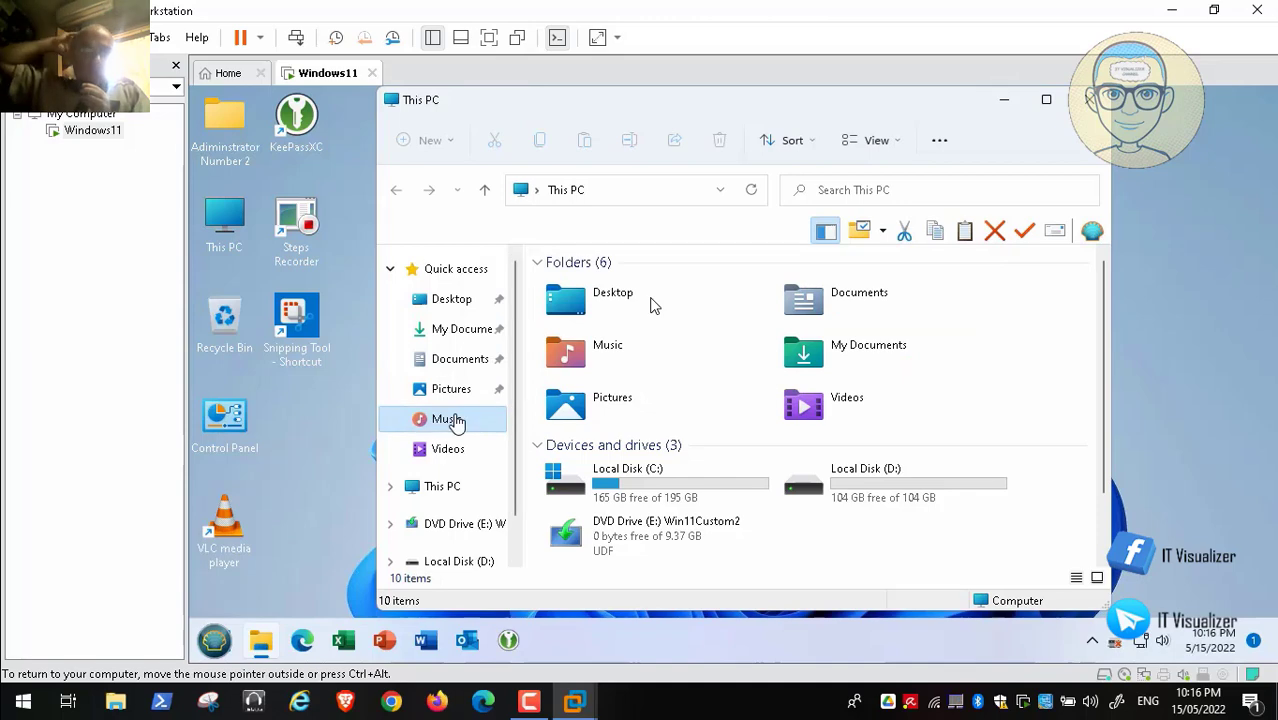
{"action": "right_click", "coordinate": [476, 418]}
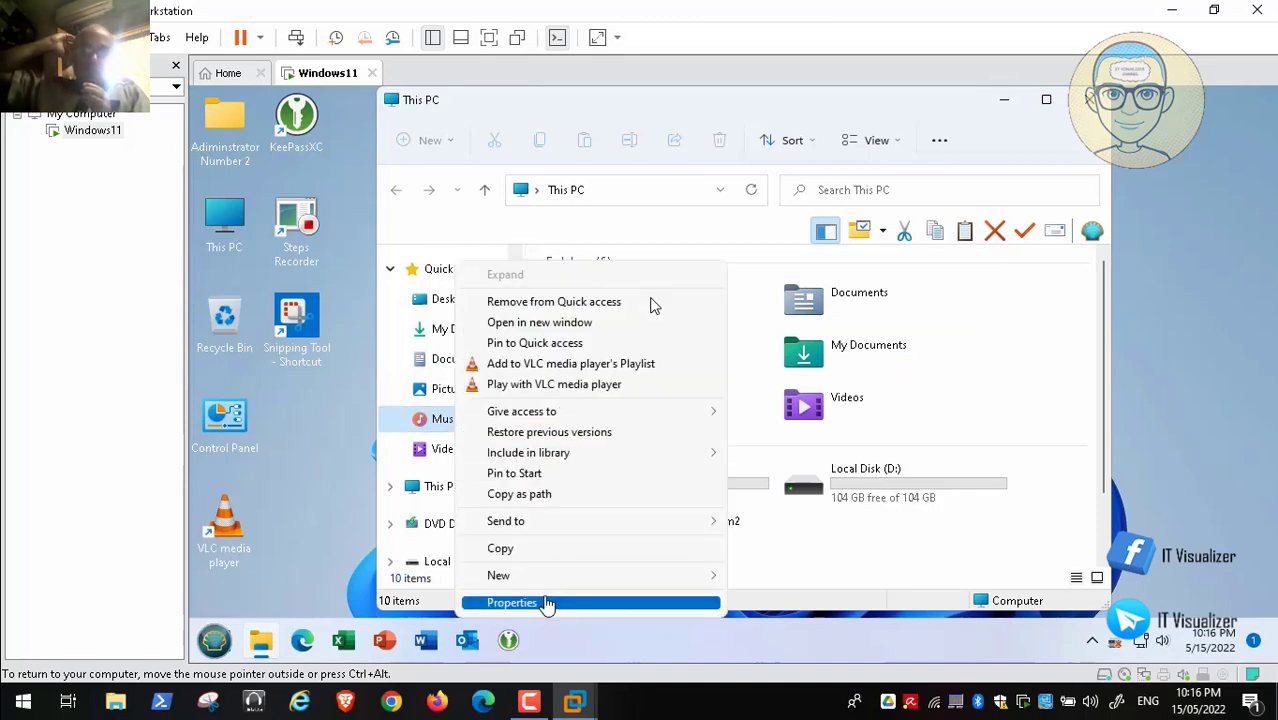
{"action": "left_click", "coordinate": [545, 601]}
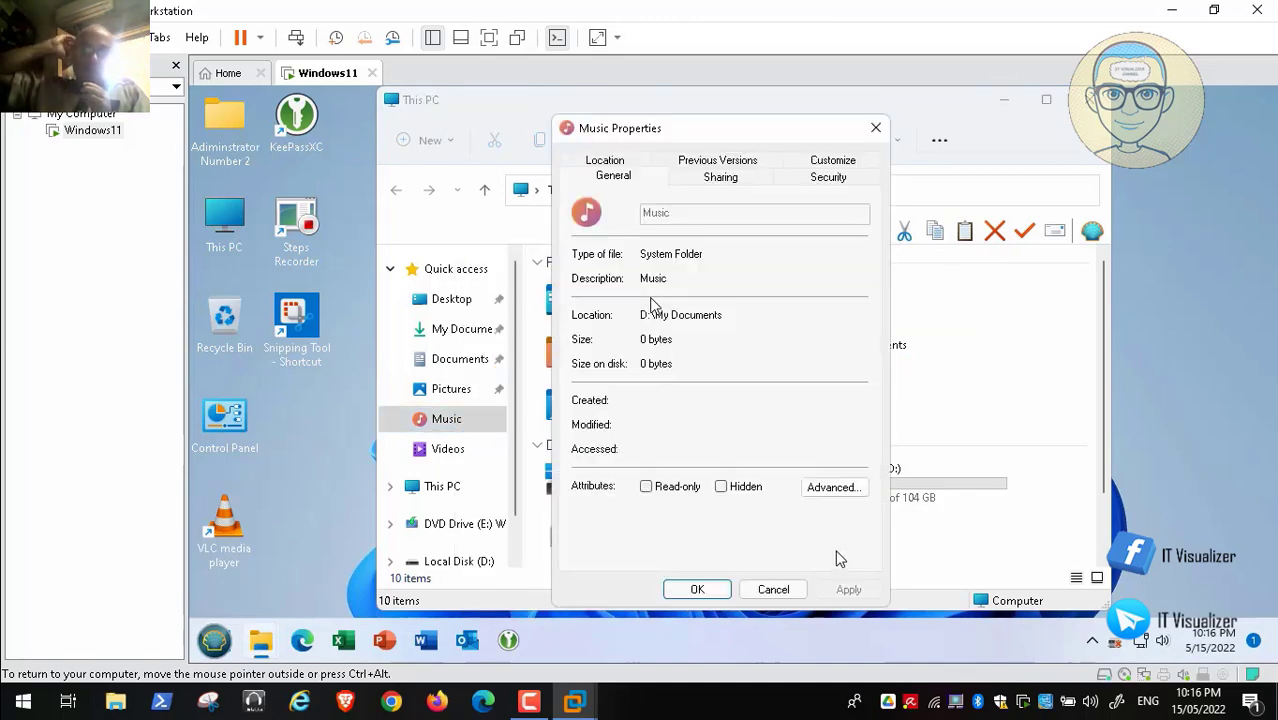
{"action": "left_click", "coordinate": [605, 161]}
{"action": "left_click", "coordinate": [771, 589]}
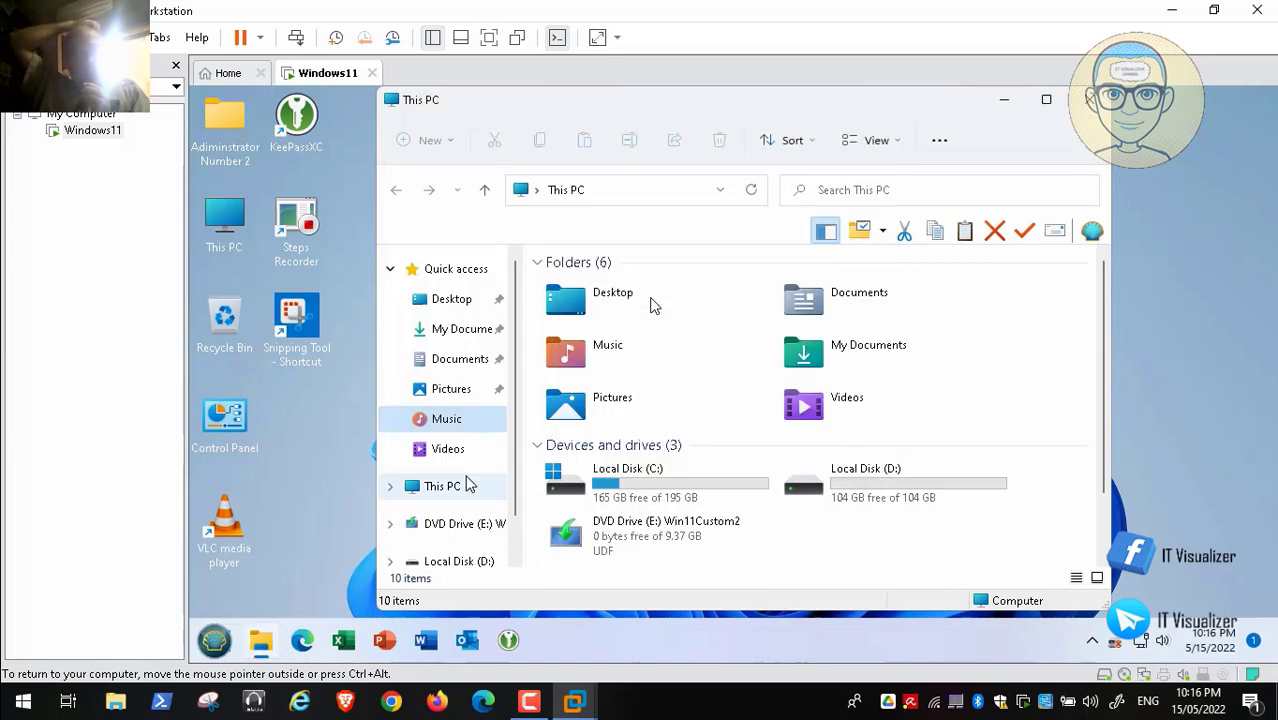
{"action": "right_click", "coordinate": [443, 450]}
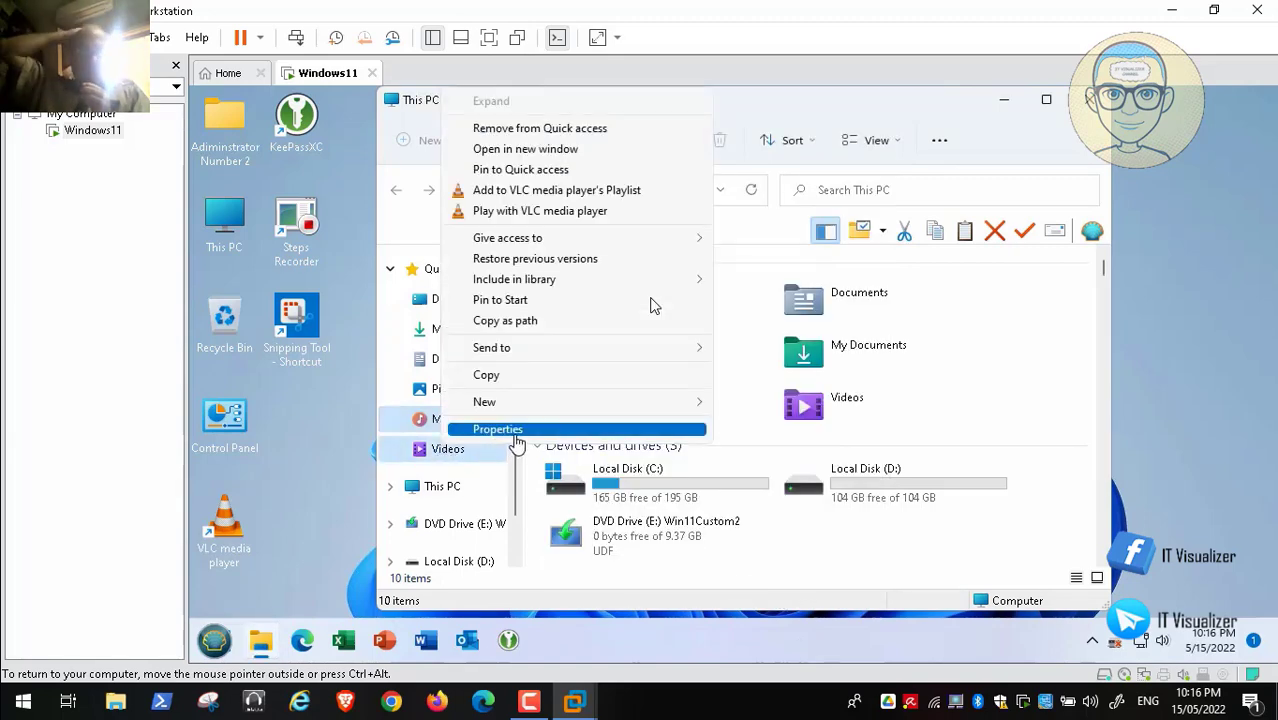
{"action": "left_click", "coordinate": [514, 428]}
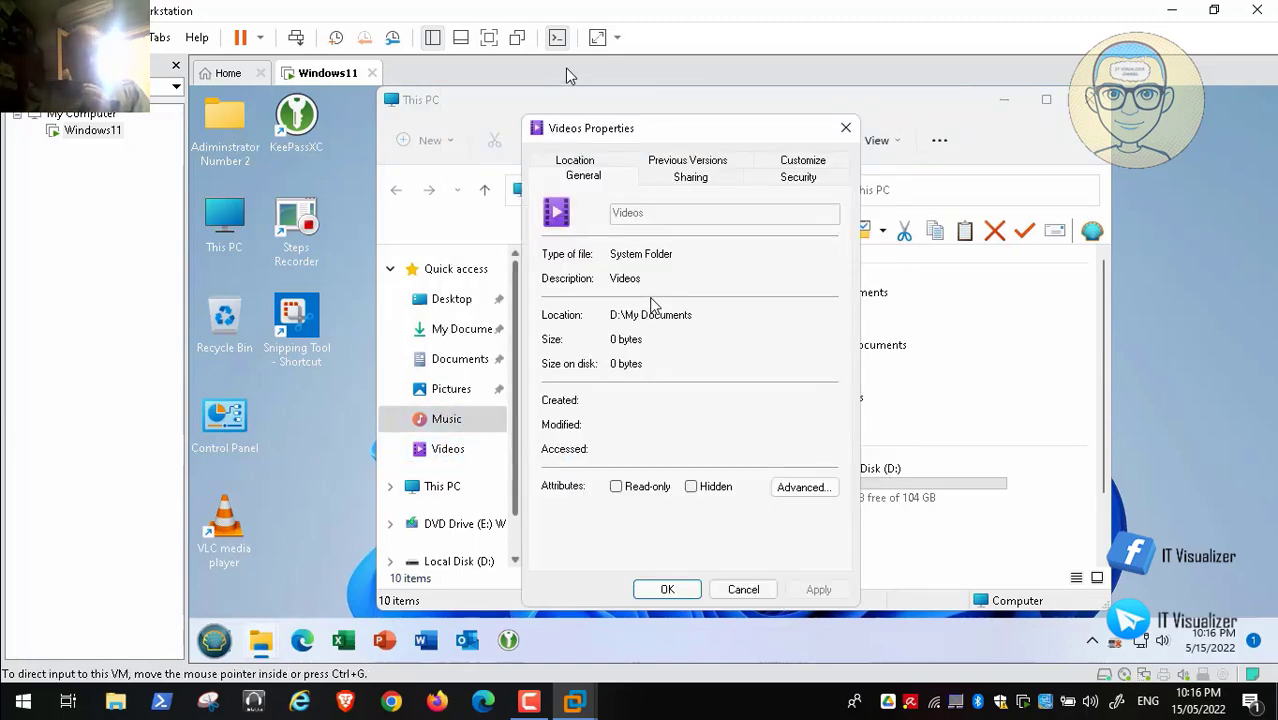
{"action": "left_click", "coordinate": [578, 163]}
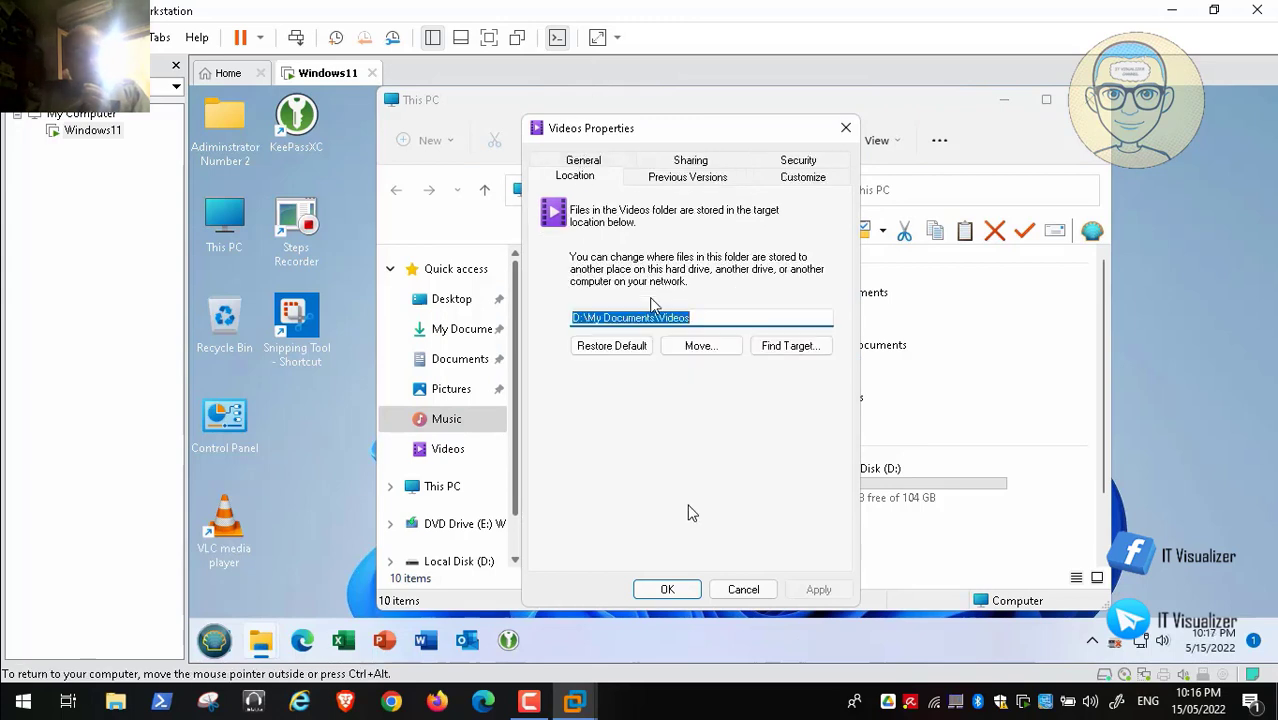
{"action": "left_click", "coordinate": [743, 589]}
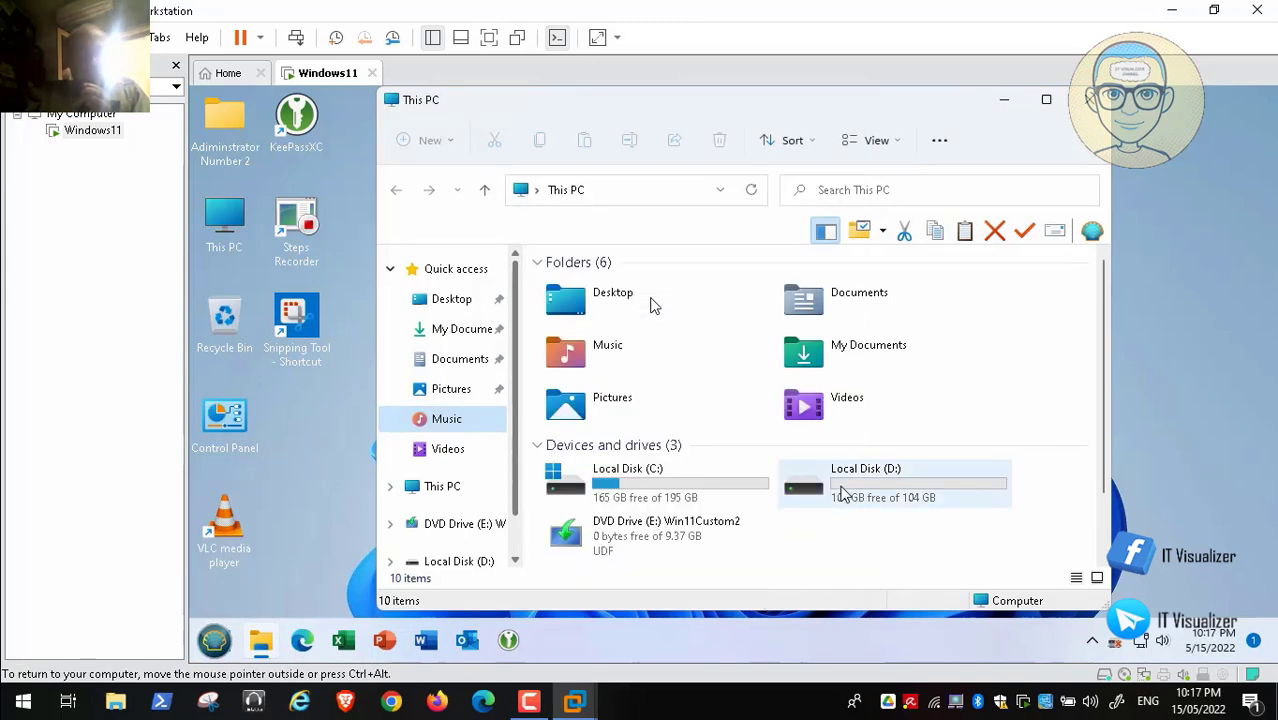
Step: Create a folder named Downloads inside D:\My Documents
{"action": "double_click", "coordinate": [842, 490]}
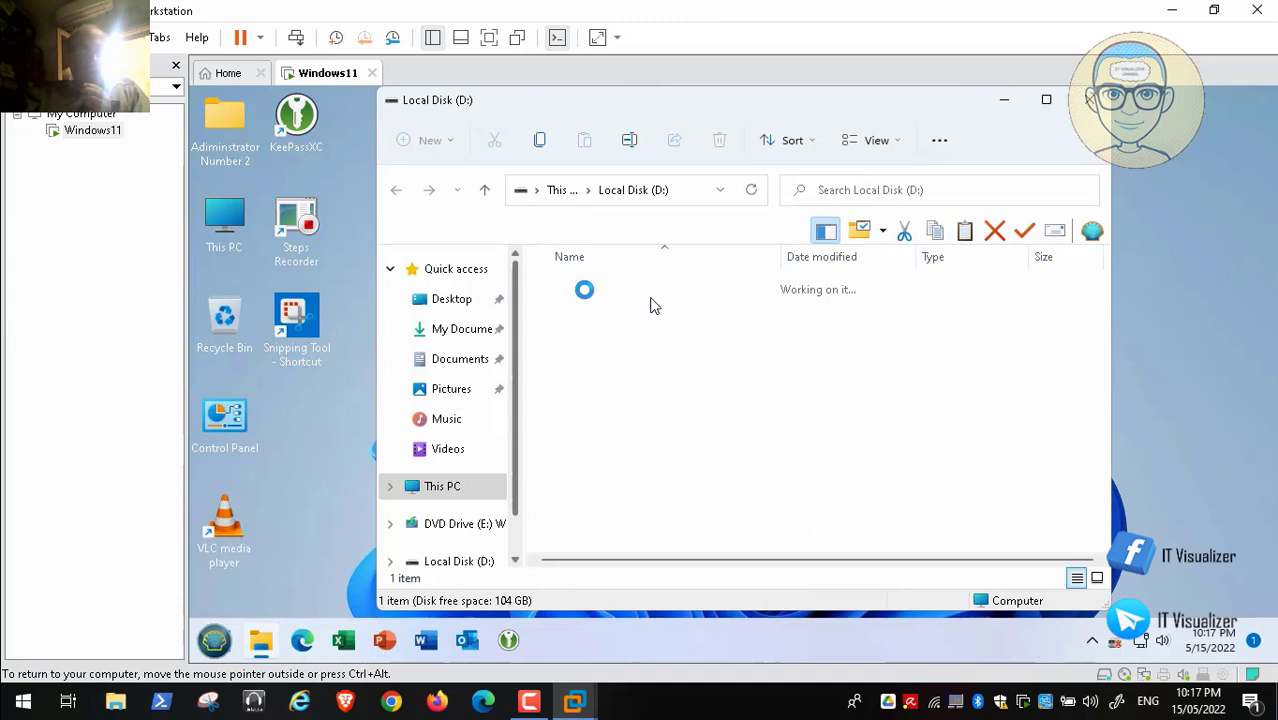
{"action": "double_click", "coordinate": [600, 294]}
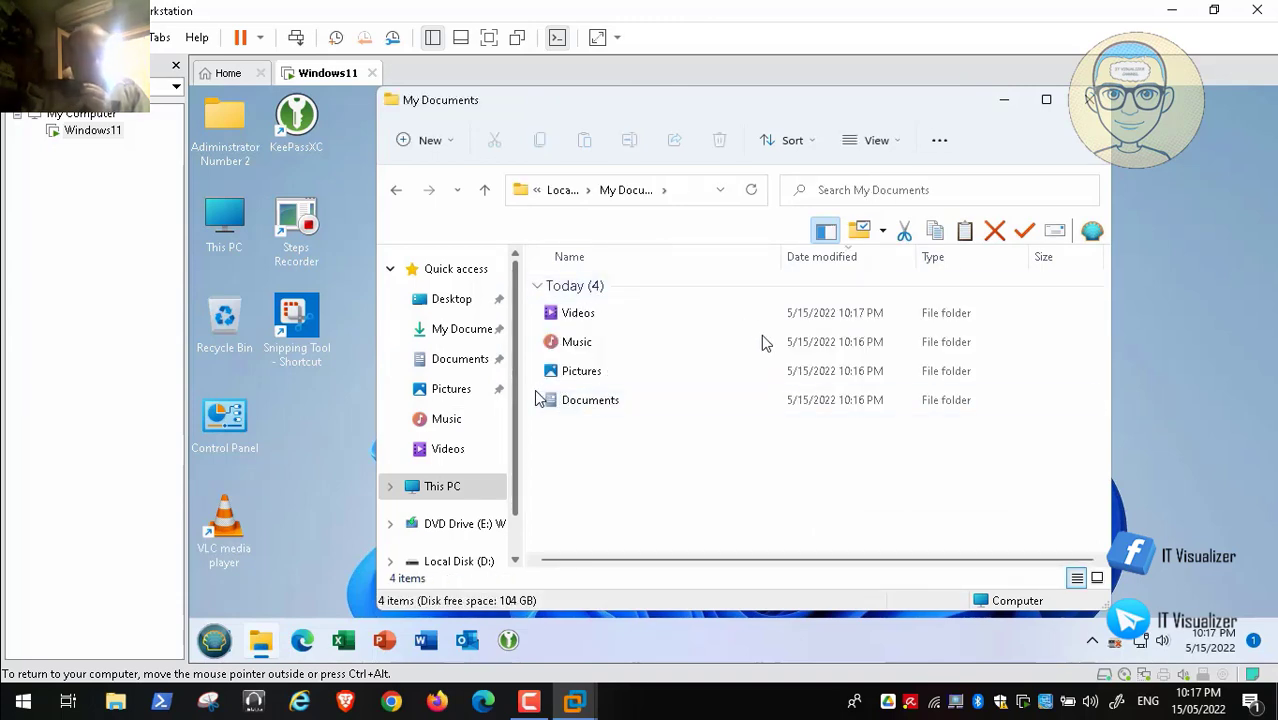
{"action": "right_click", "coordinate": [602, 383]}
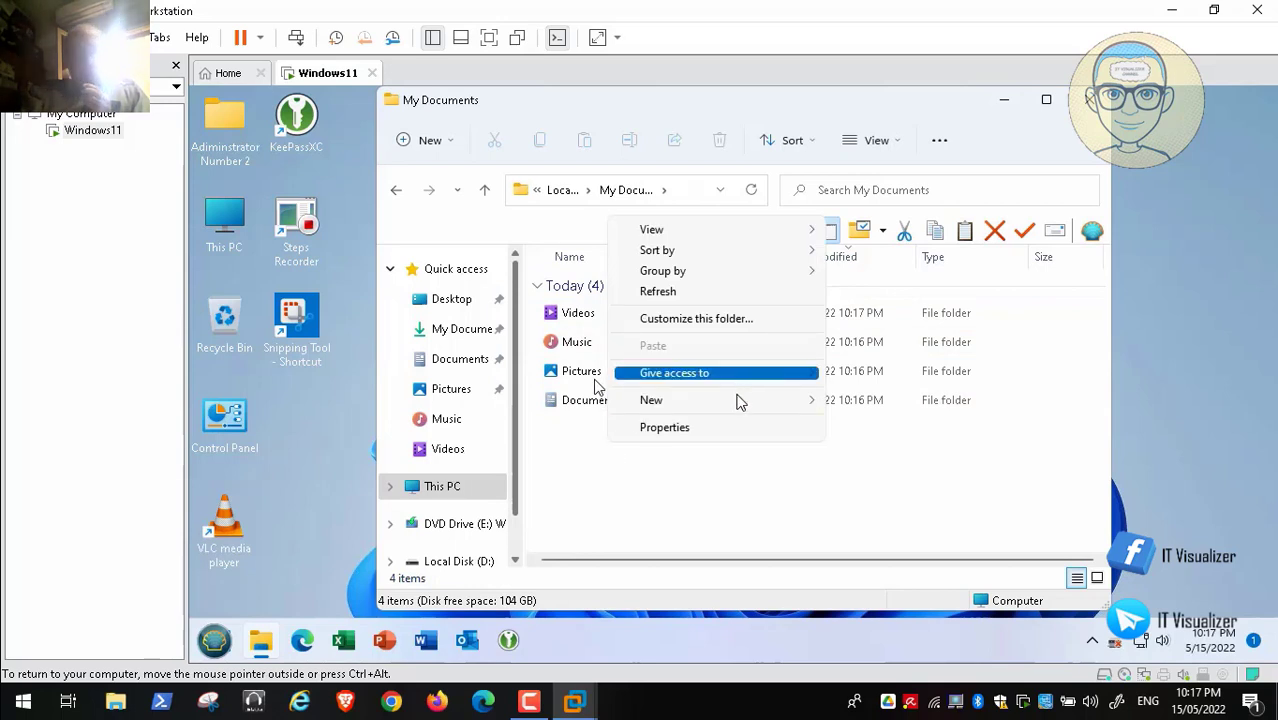
{"action": "mouse_move", "coordinate": [740, 400]}
{"action": "left_click", "coordinate": [846, 402]}
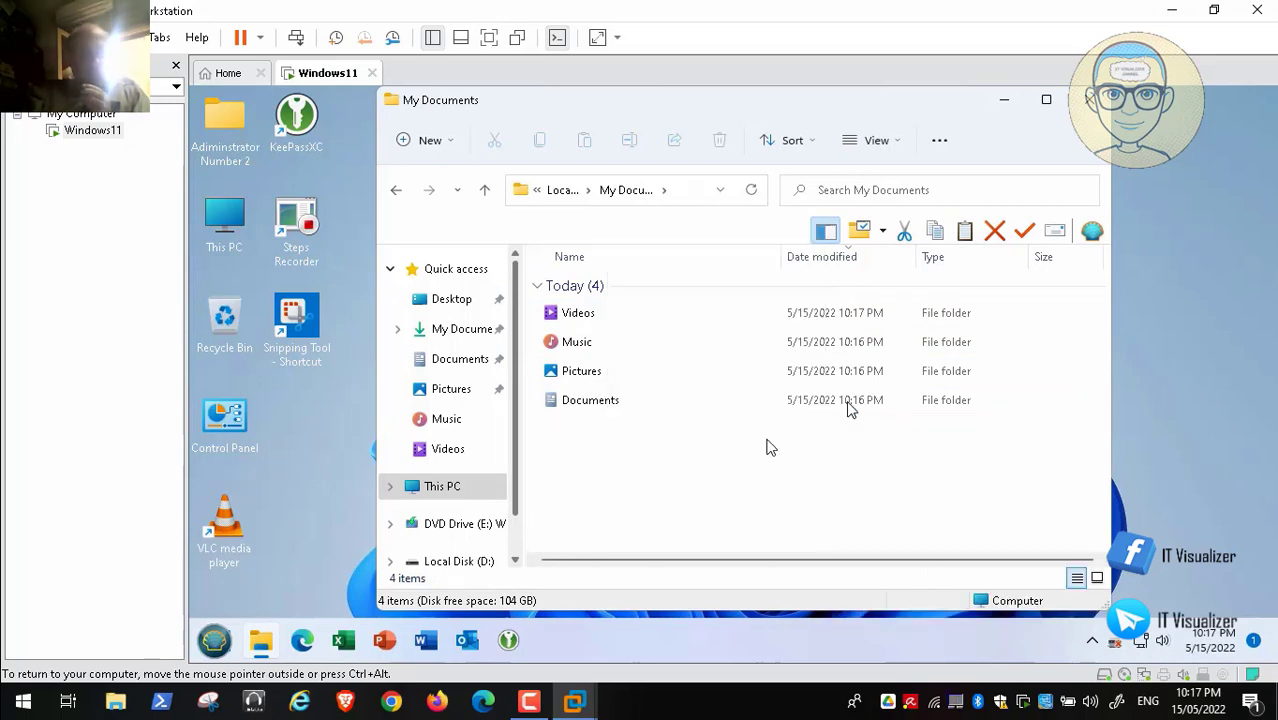
{"action": "key", "text": "BackSpace"}
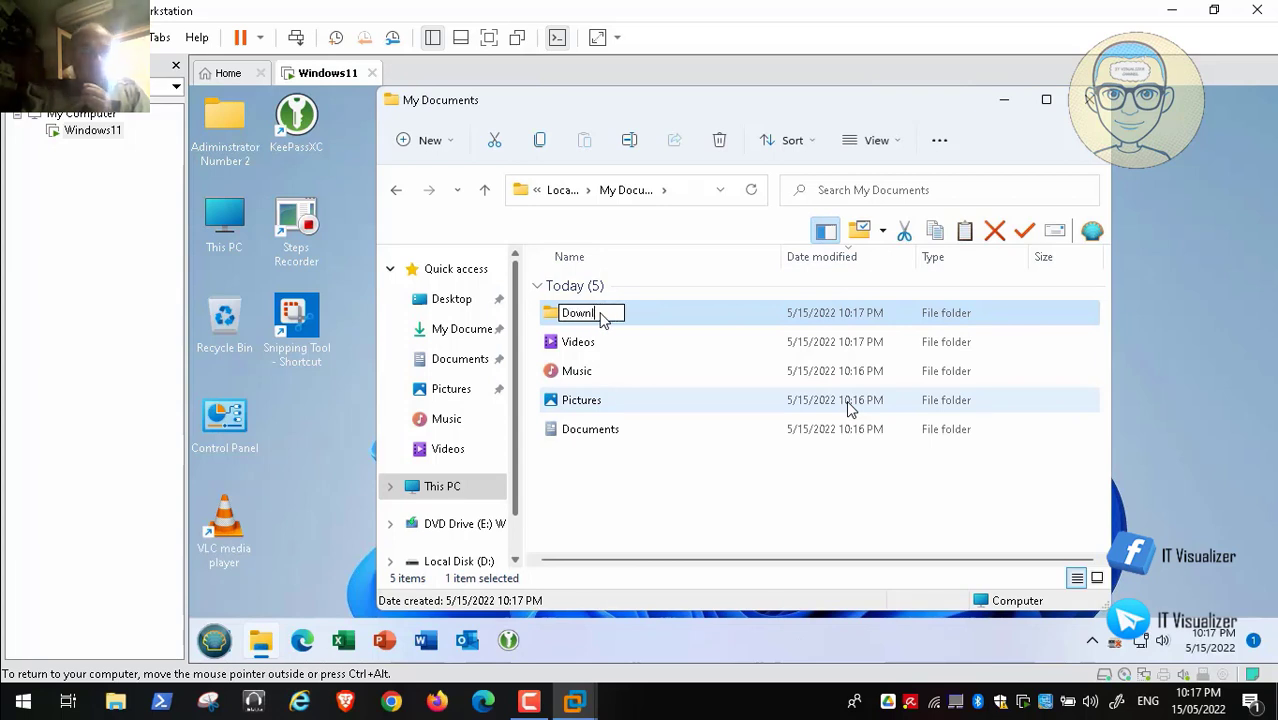
{"action": "type", "text": "Downloads"}
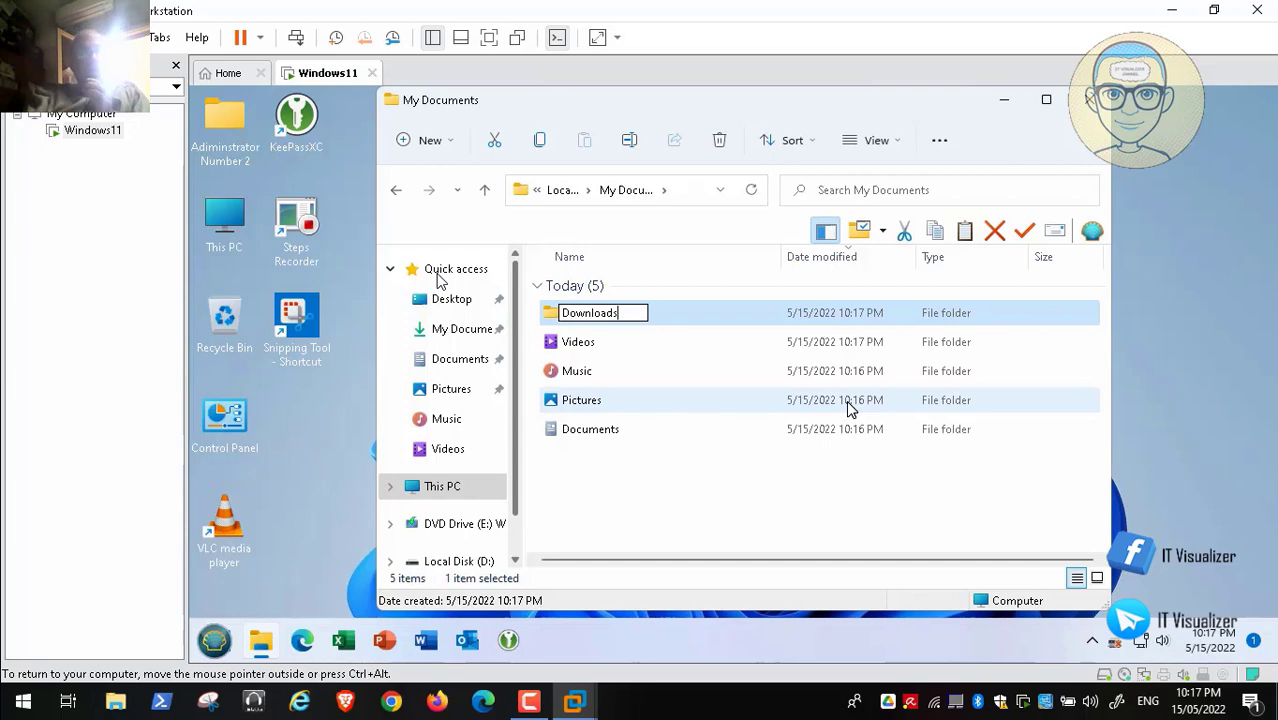
{"action": "key", "text": "Return"}
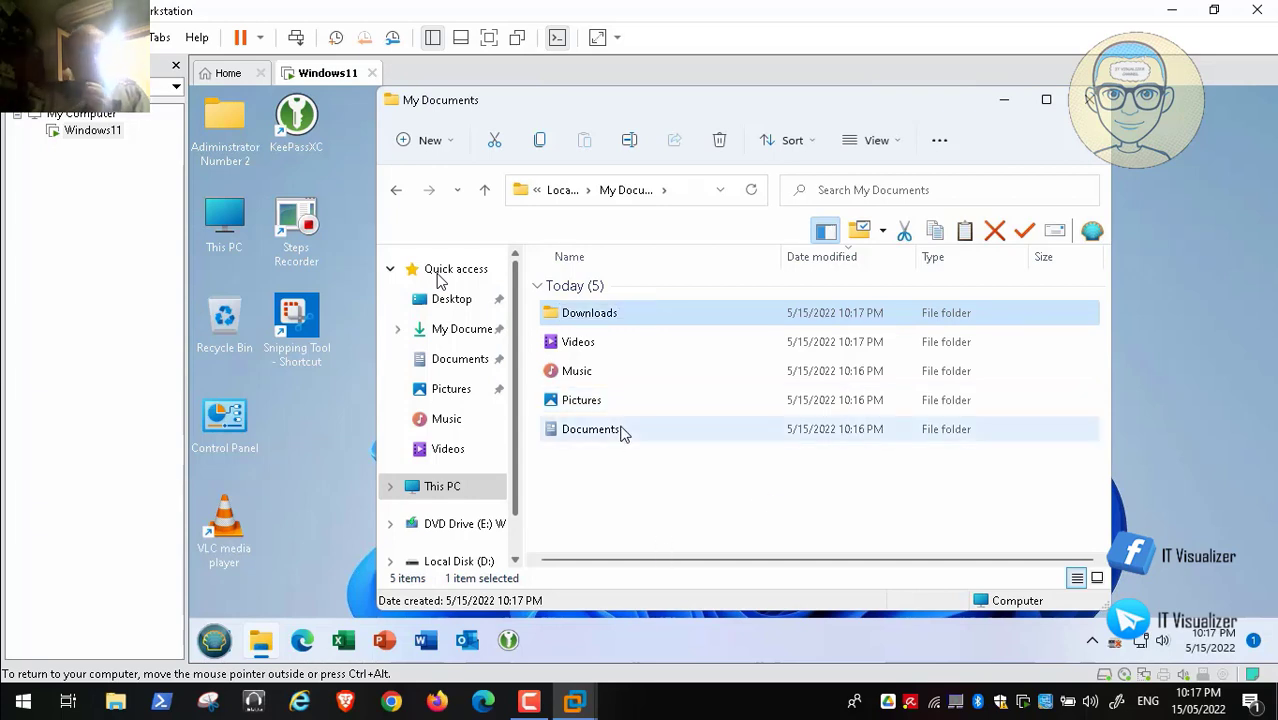
{"action": "left_click", "coordinate": [752, 435]}
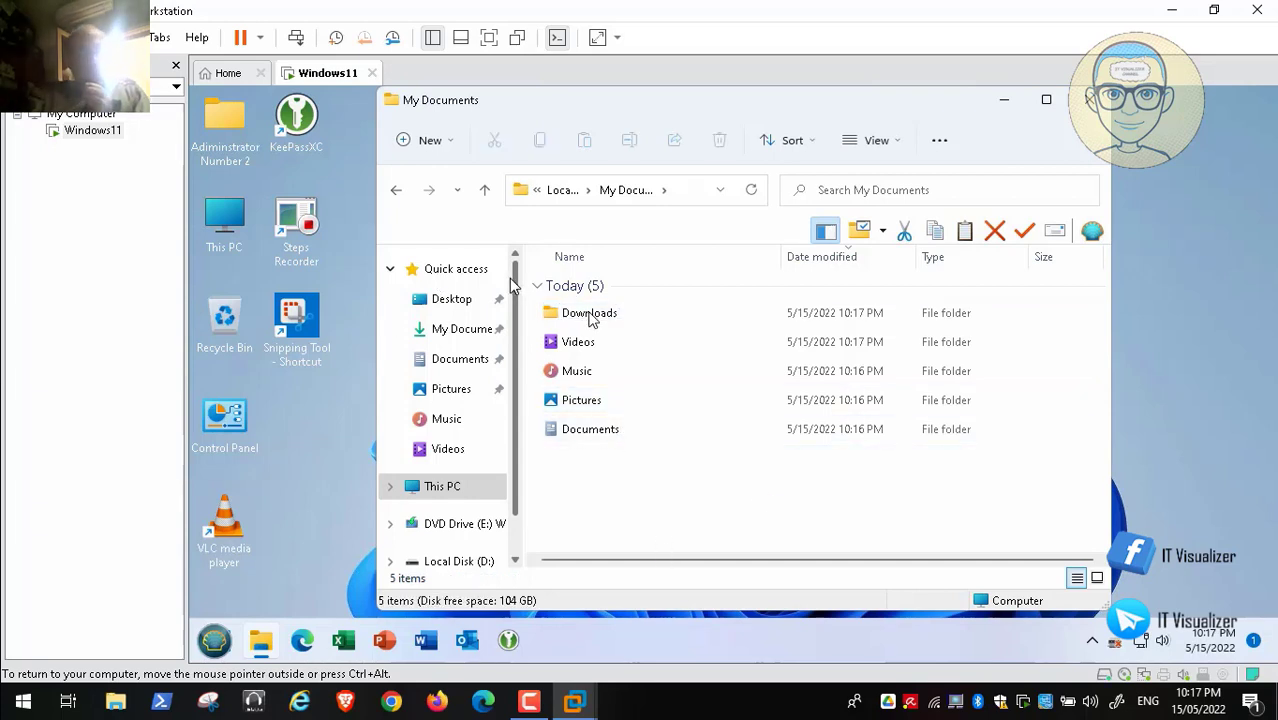
Step: Pin the Downloads folder to Quick access, then browse My Documents and Downloads
{"action": "right_click", "coordinate": [463, 272]}
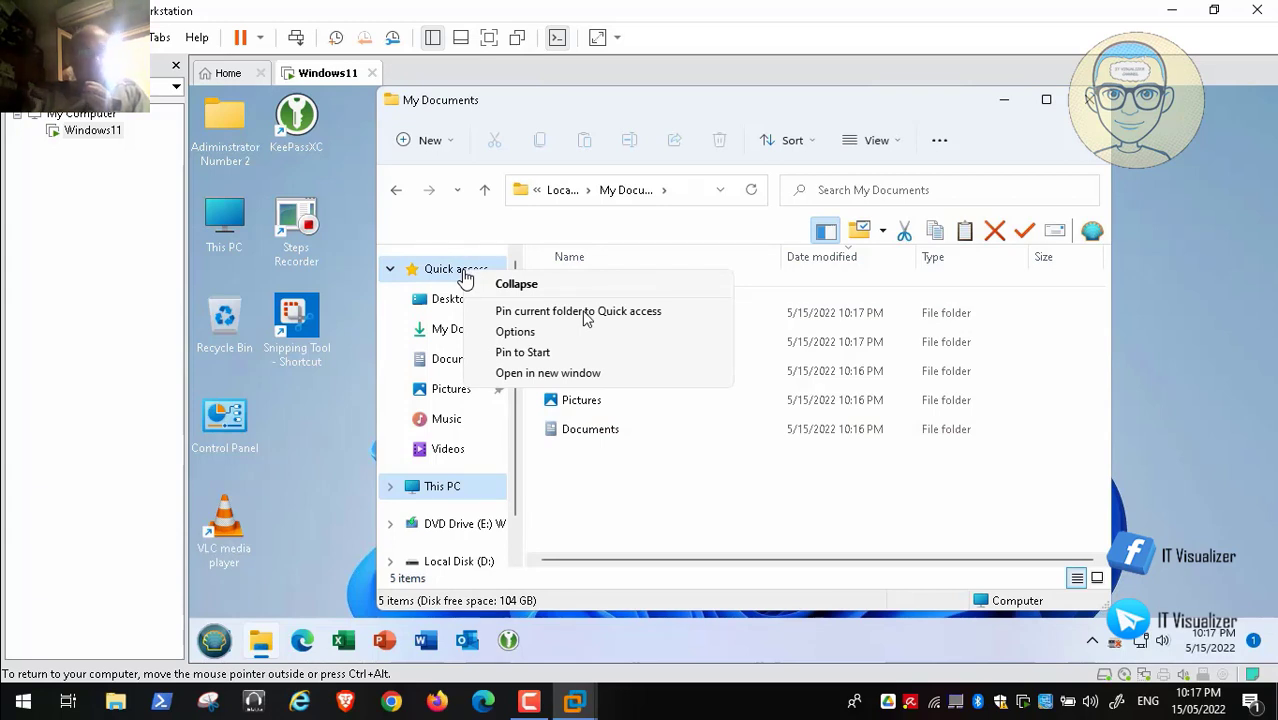
{"action": "left_click", "coordinate": [750, 516]}
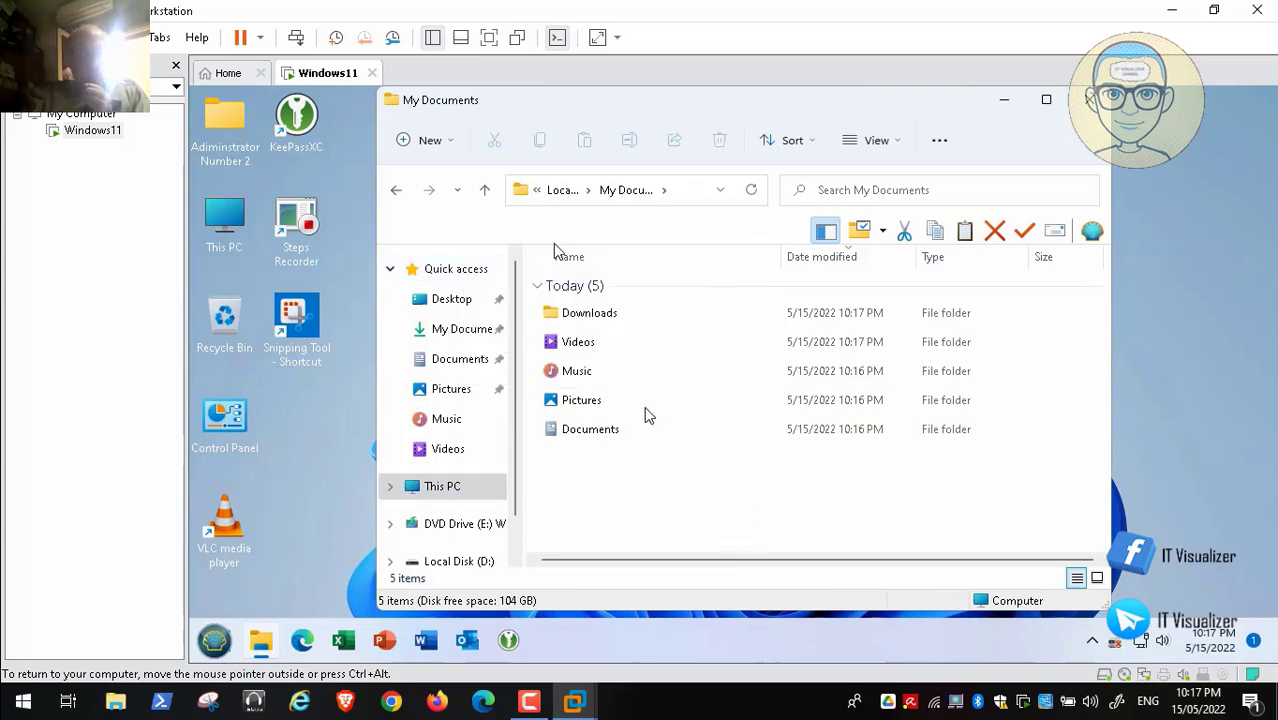
{"action": "right_click", "coordinate": [589, 316]}
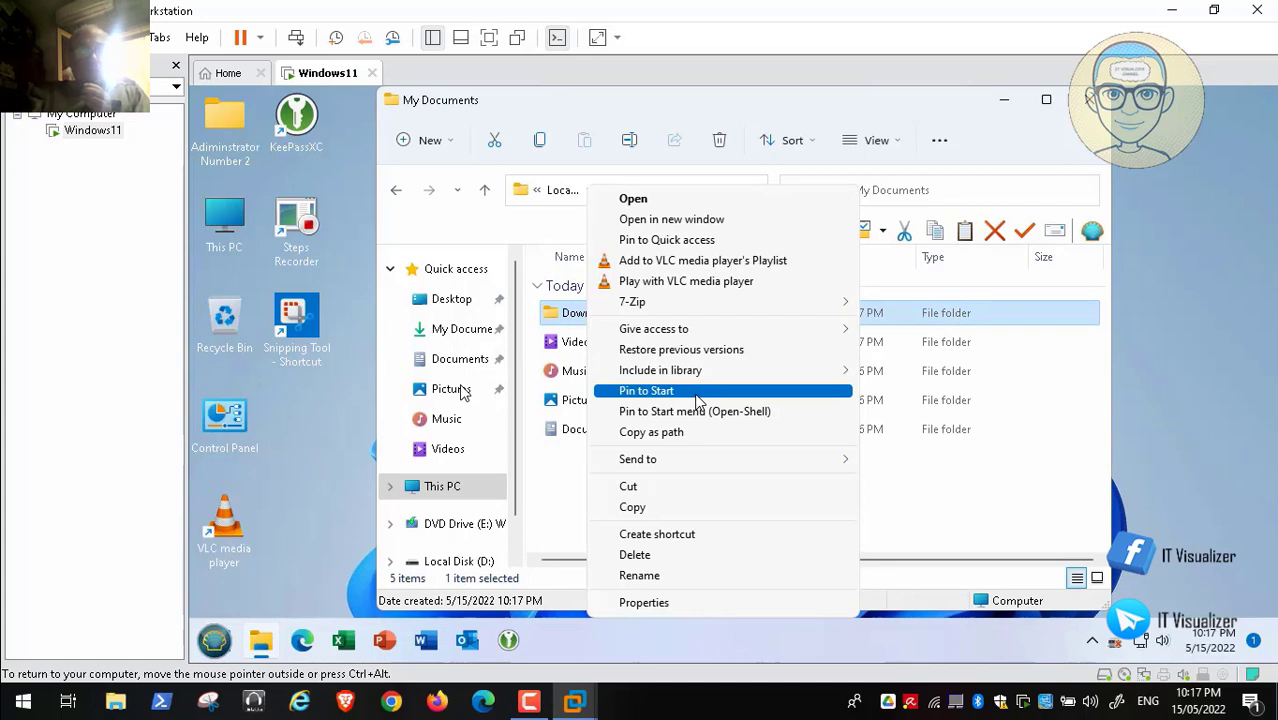
{"action": "left_click", "coordinate": [713, 250]}
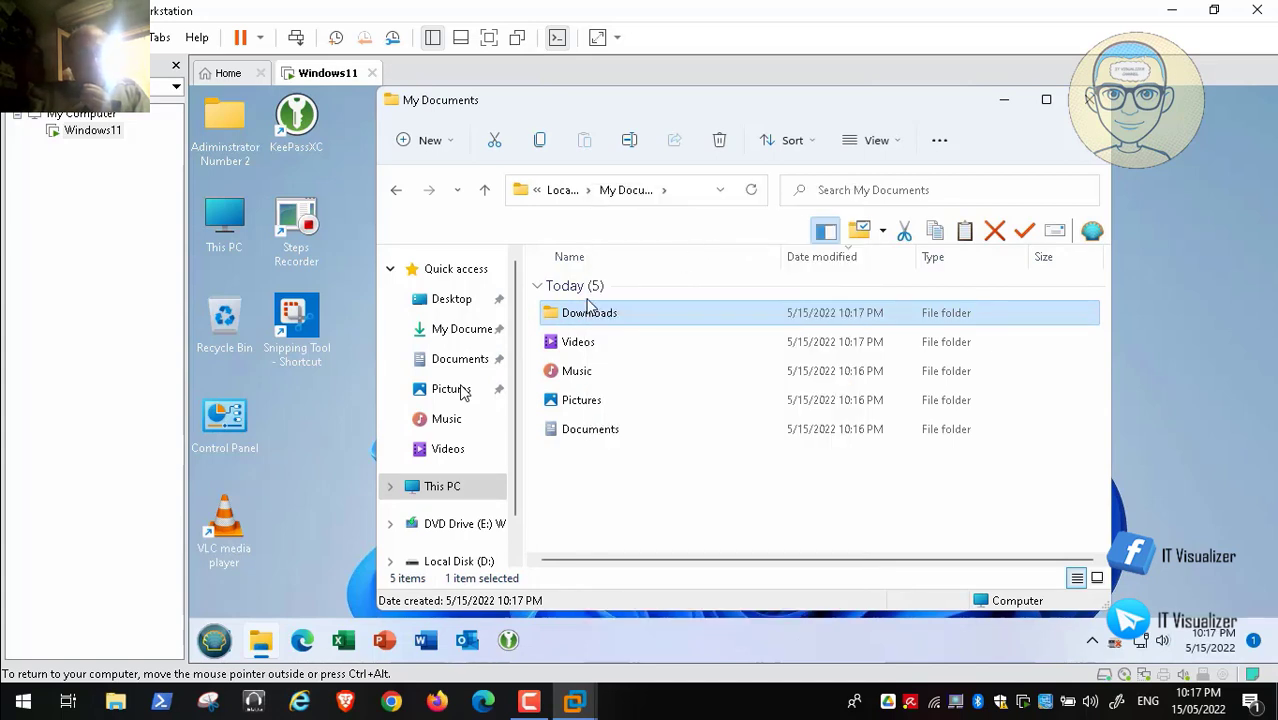
{"action": "left_click", "coordinate": [500, 333]}
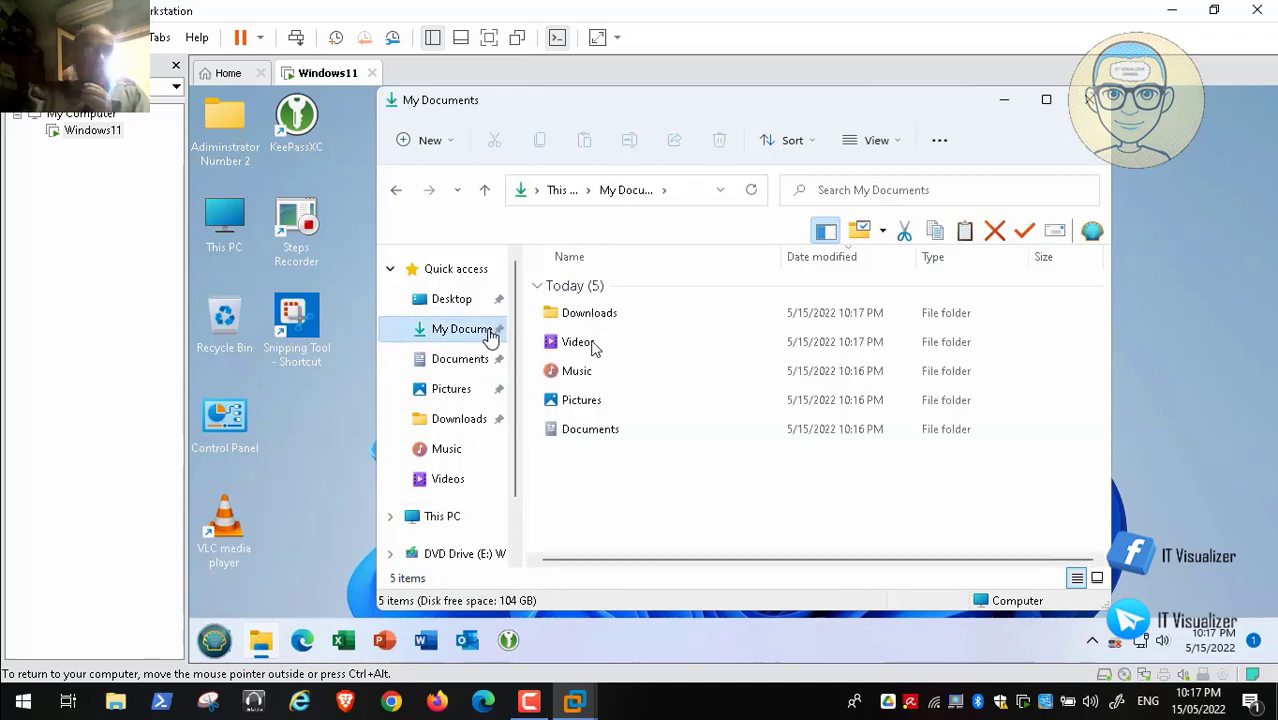
{"action": "left_click", "coordinate": [463, 419]}
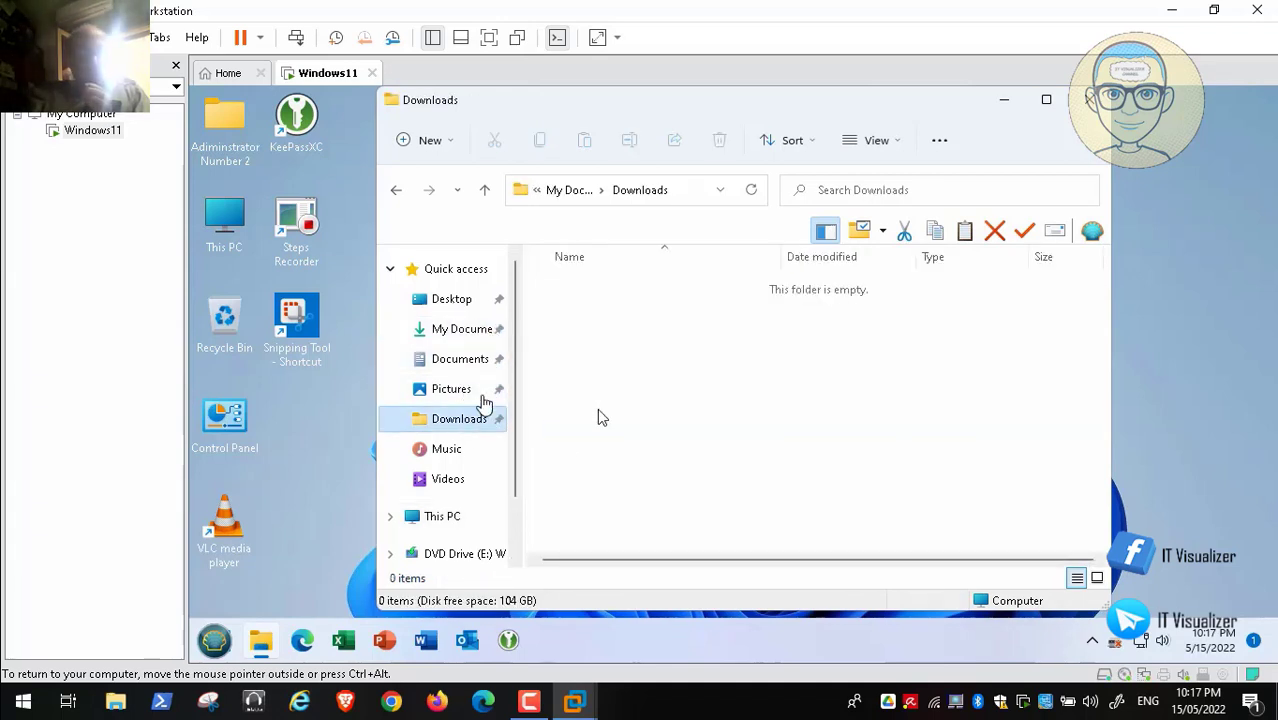
{"action": "left_click", "coordinate": [567, 192]}
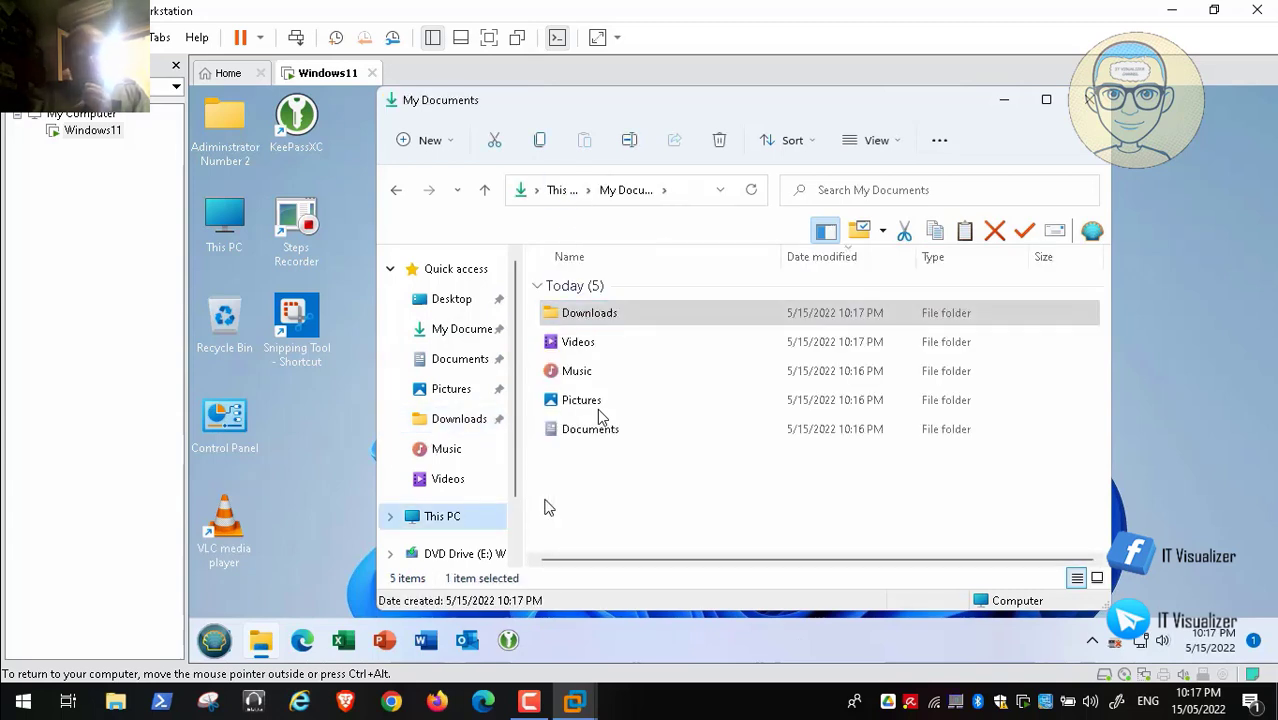
{"action": "left_click", "coordinate": [515, 532]}
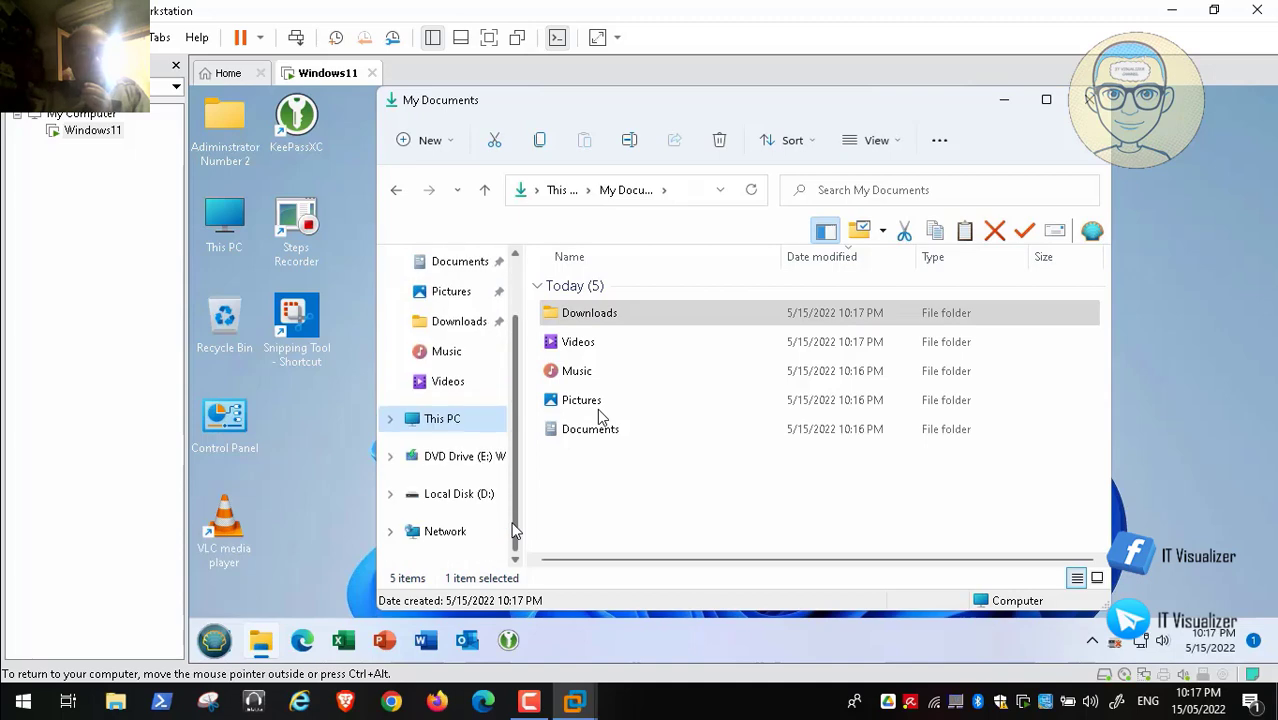
{"action": "left_click", "coordinate": [520, 302]}
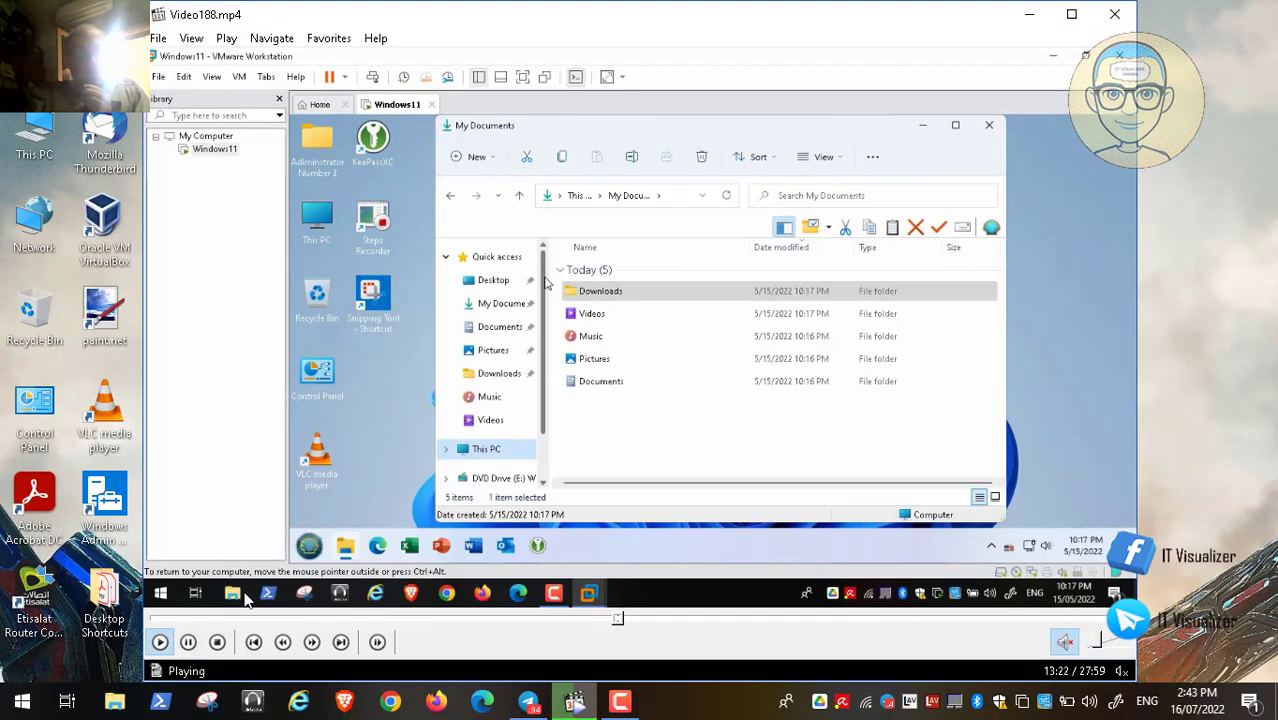
Step: Pause the VLC tutorial video, then resume playback
{"action": "left_click", "coordinate": [188, 642]}
{"action": "left_click", "coordinate": [622, 708]}
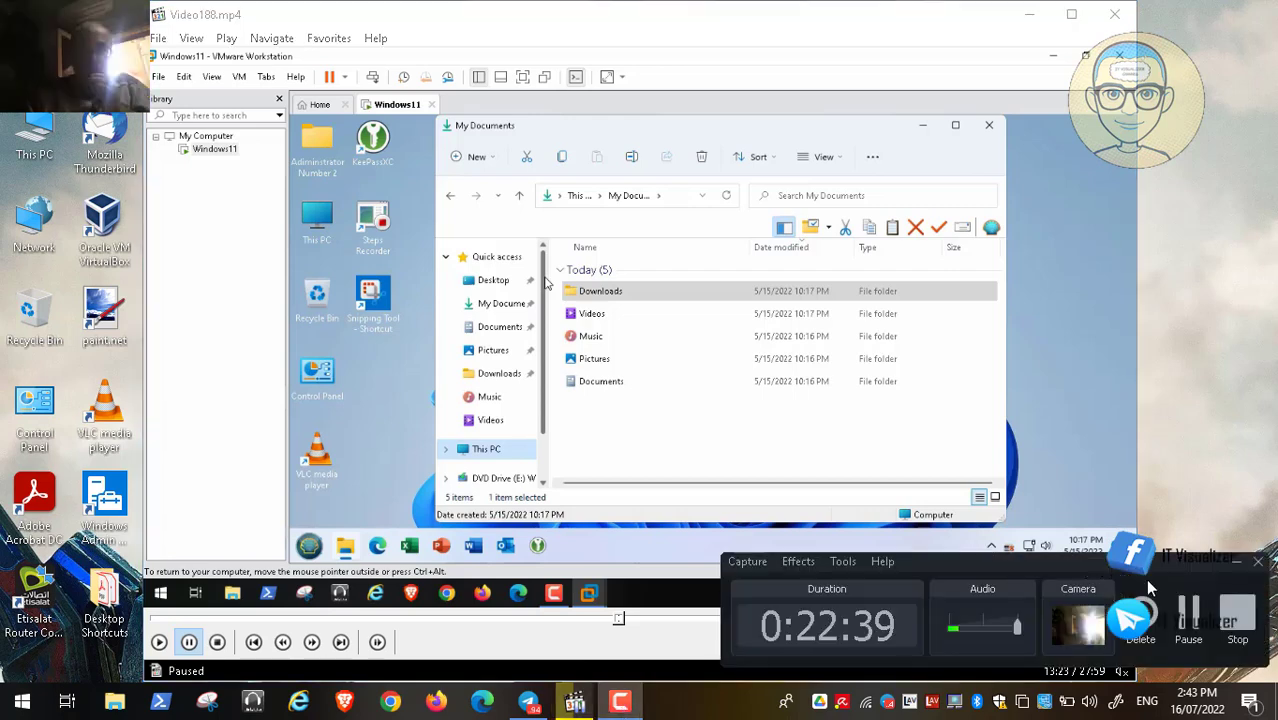
{"action": "left_click", "coordinate": [1184, 625]}
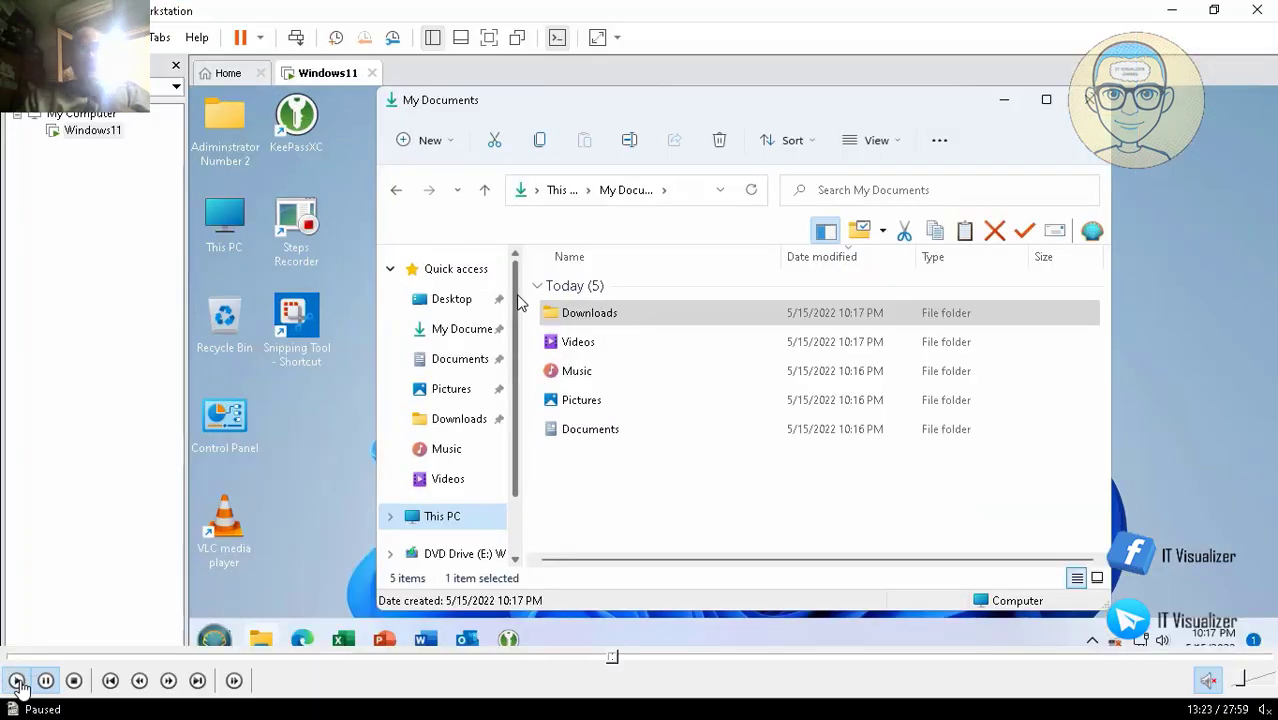
{"action": "left_click", "coordinate": [17, 683]}
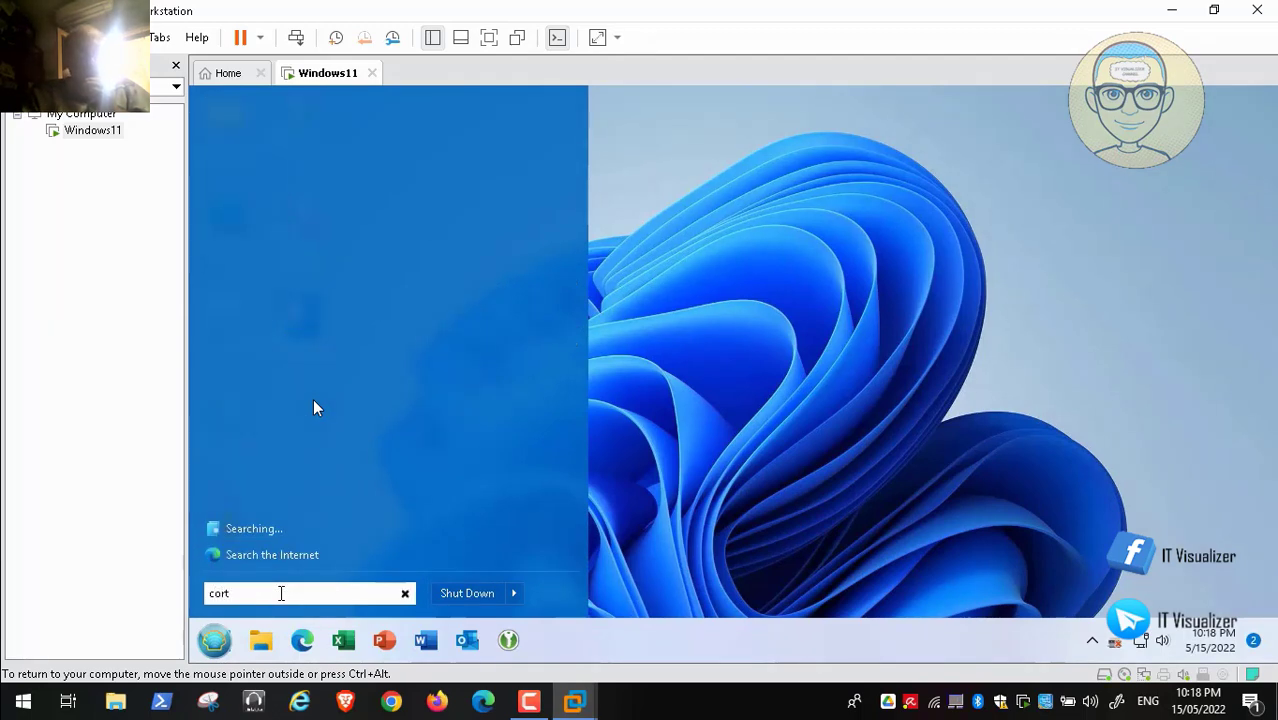
Step: Seek forward through the video from 14:21 to the Windows sign-in screen near 25:30
{"action": "mouse_move", "coordinate": [648, 657]}
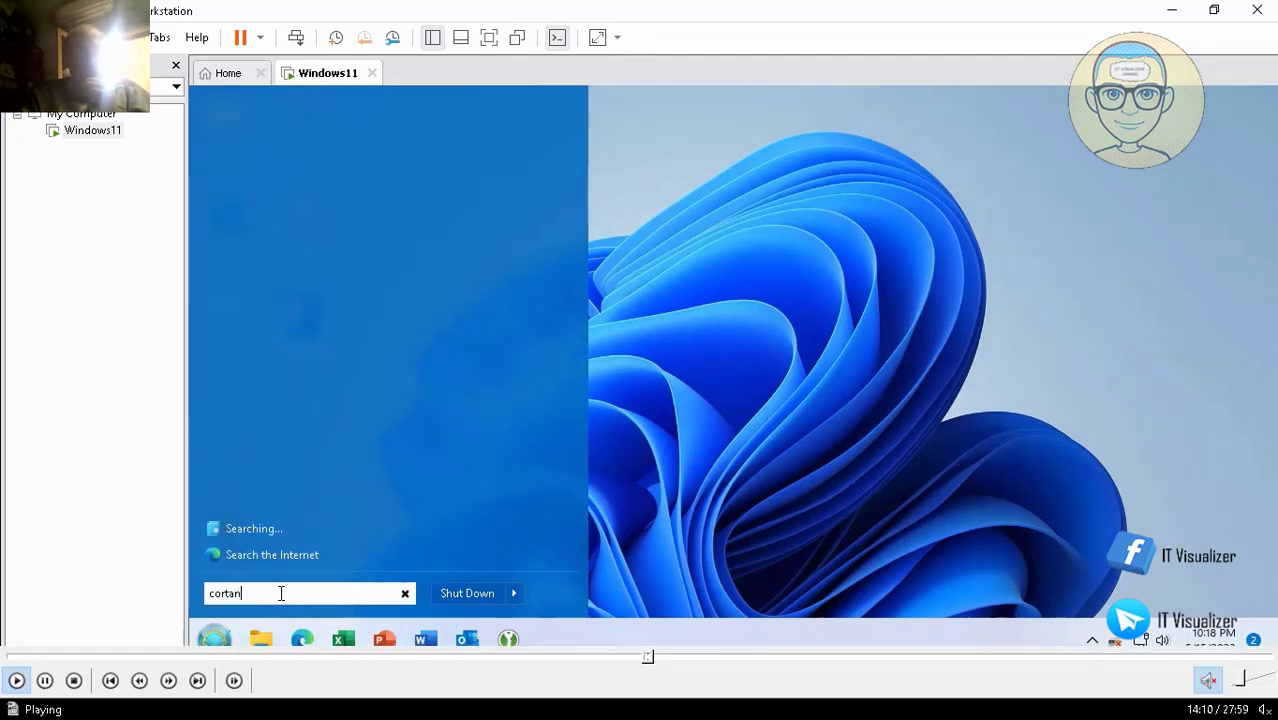
{"action": "left_click", "coordinate": [655, 657]}
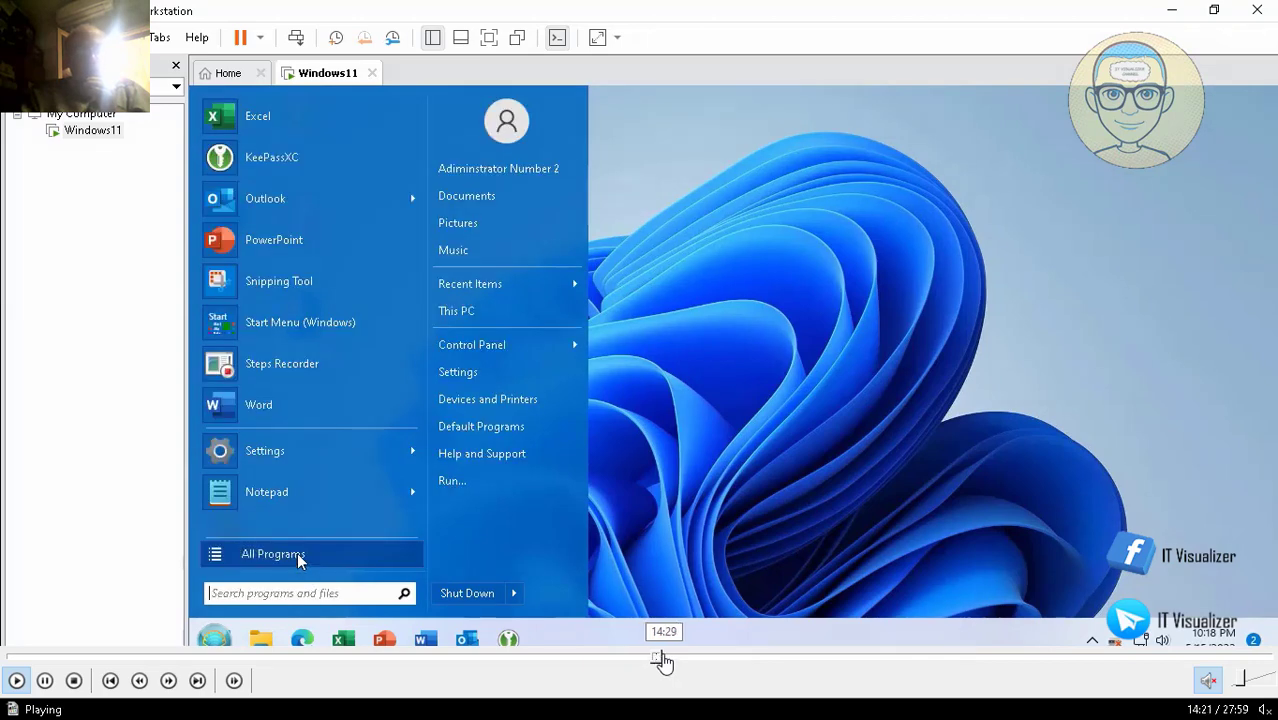
{"action": "left_click", "coordinate": [660, 657]}
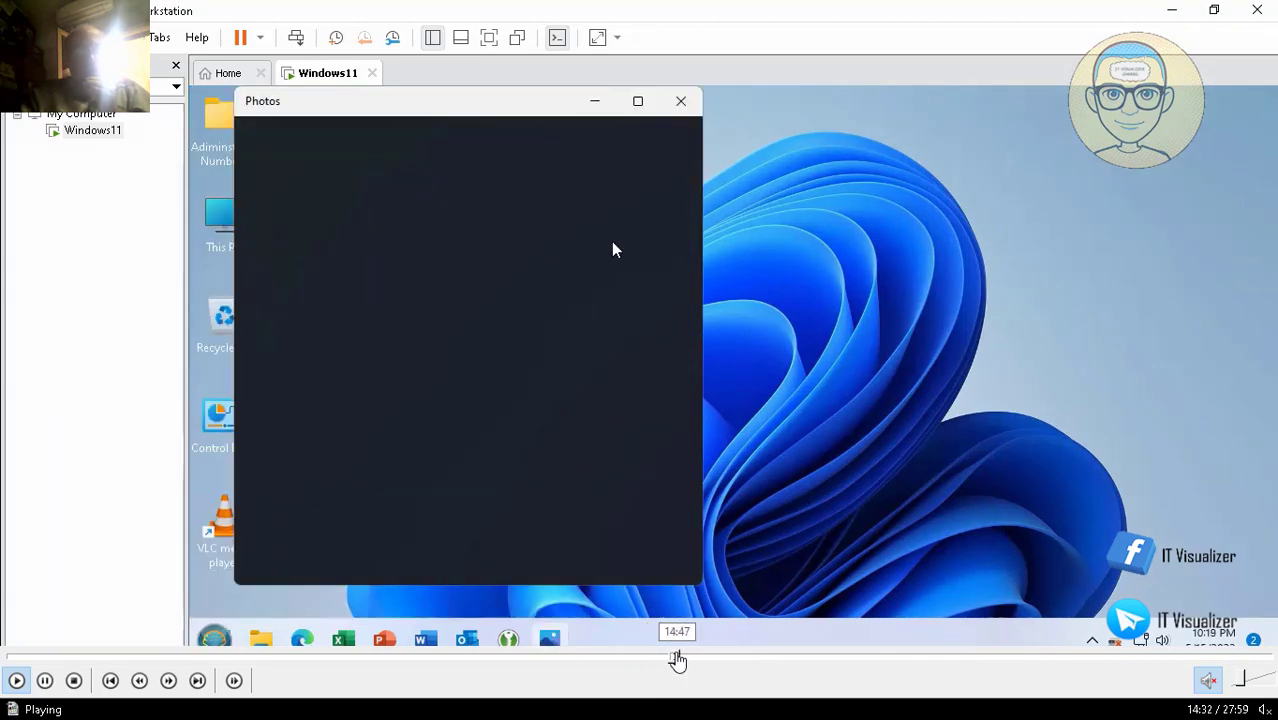
{"action": "left_click", "coordinate": [678, 660]}
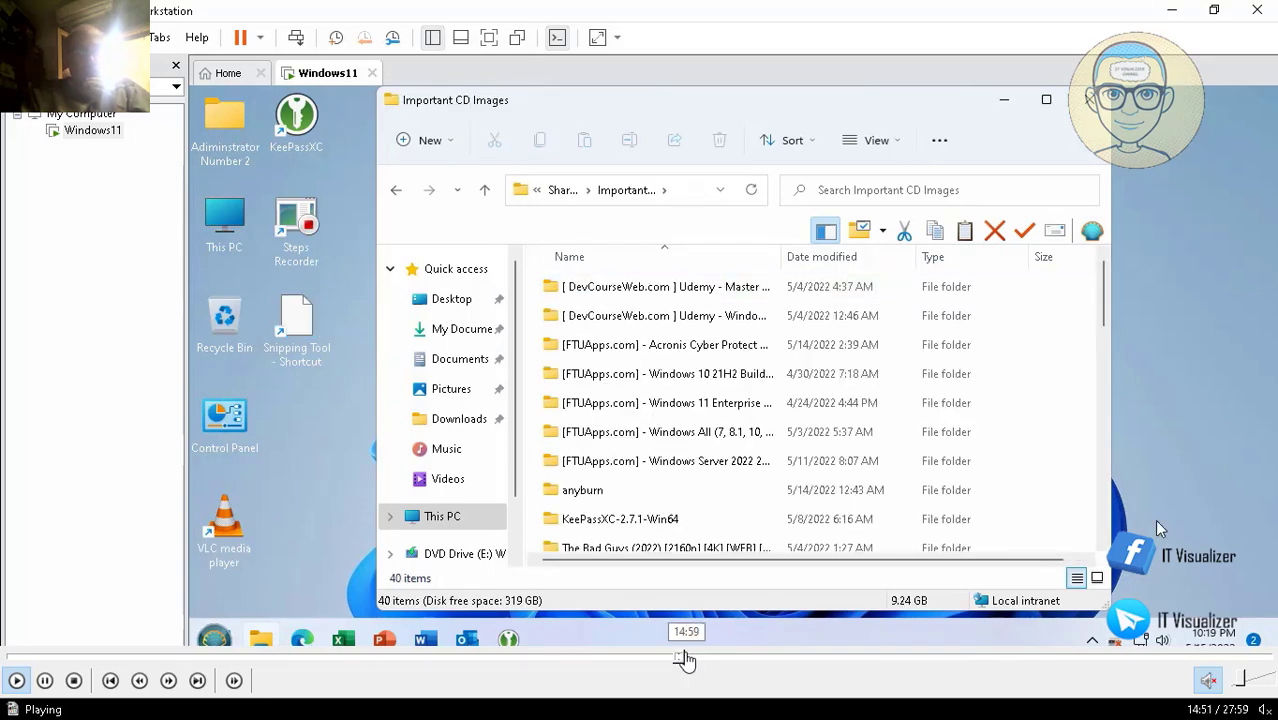
{"action": "left_click", "coordinate": [686, 660]}
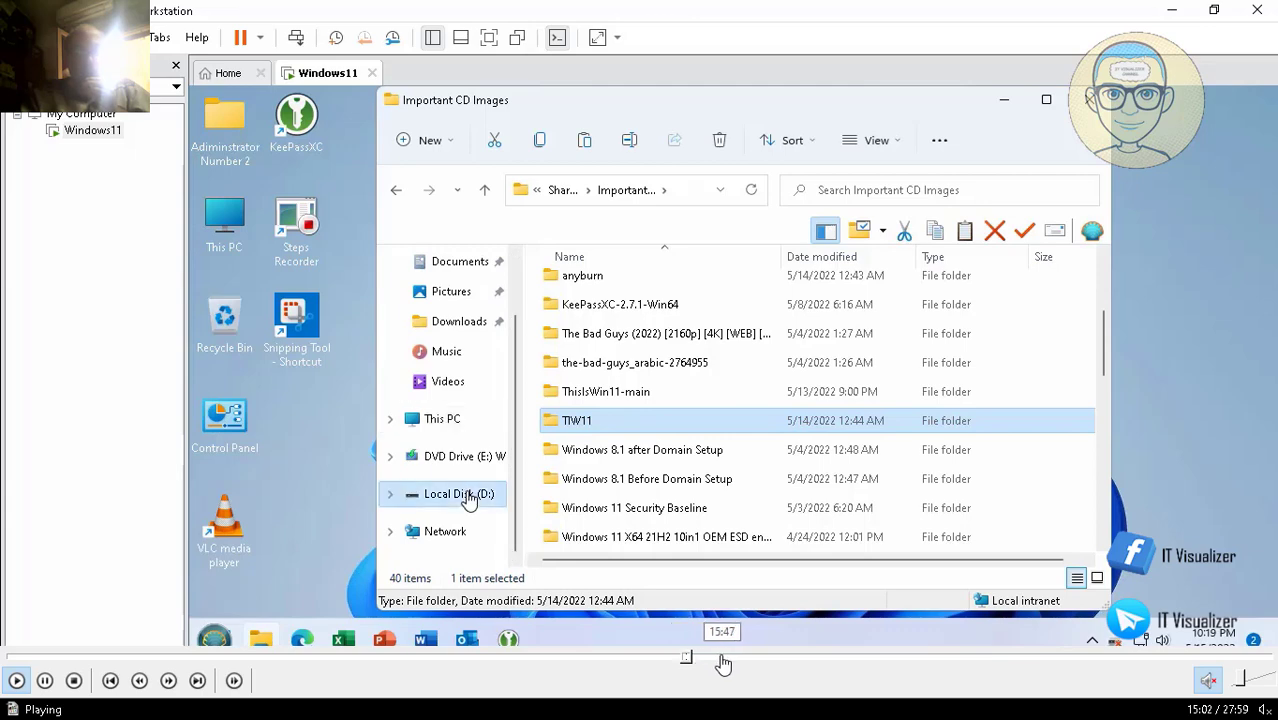
{"action": "left_click", "coordinate": [721, 660]}
{"action": "left_click", "coordinate": [773, 660]}
{"action": "left_click_drag", "start_coordinate": [843, 660], "coordinate": [901, 659]}
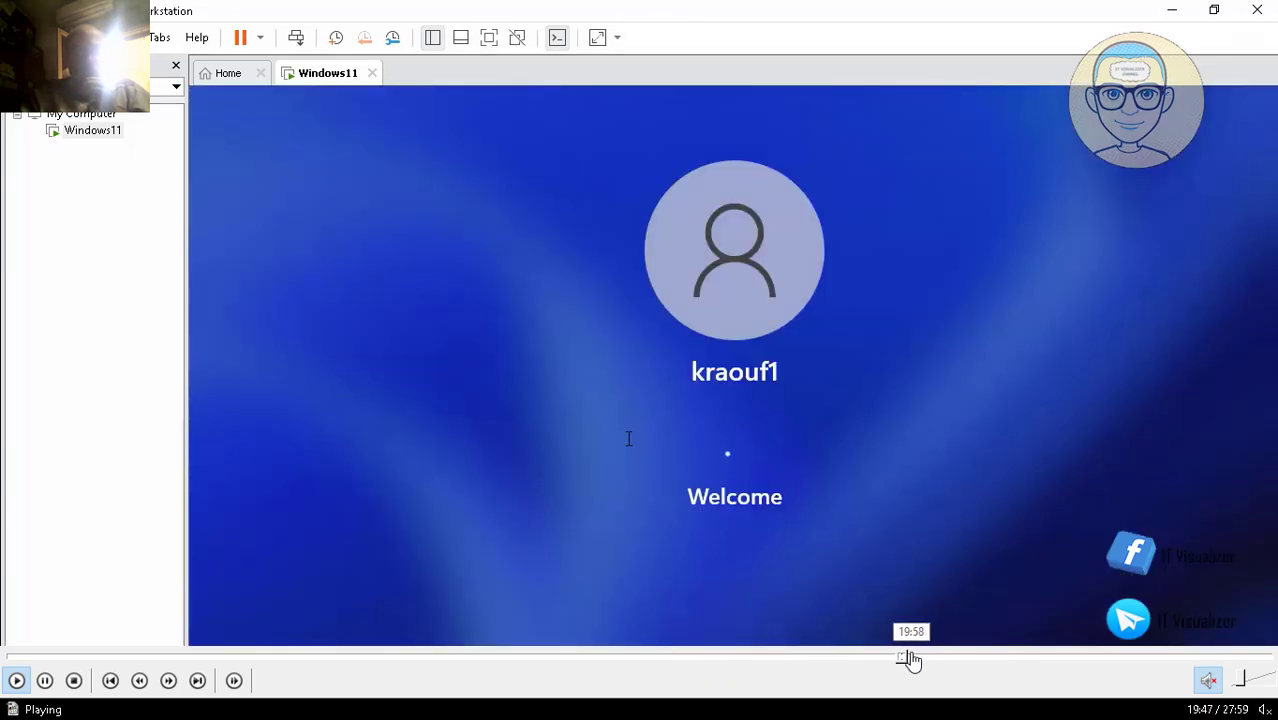
{"action": "left_click", "coordinate": [918, 659]}
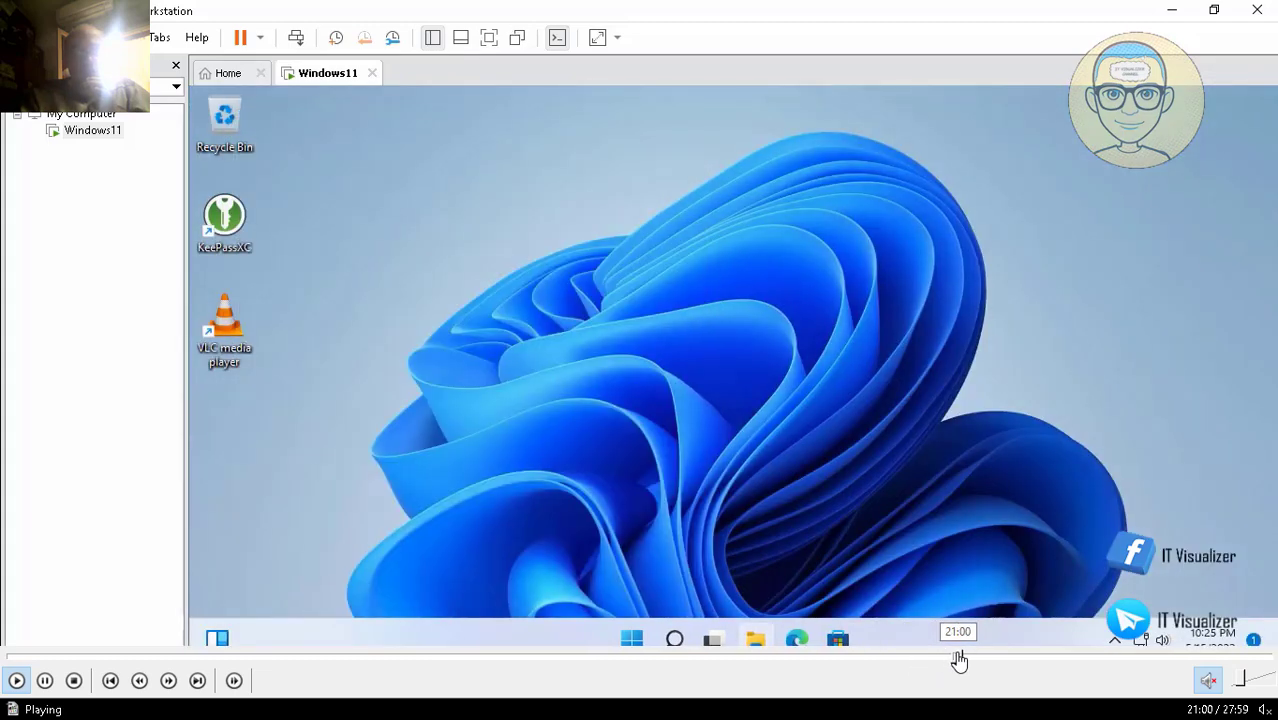
{"action": "left_click", "coordinate": [1001, 660]}
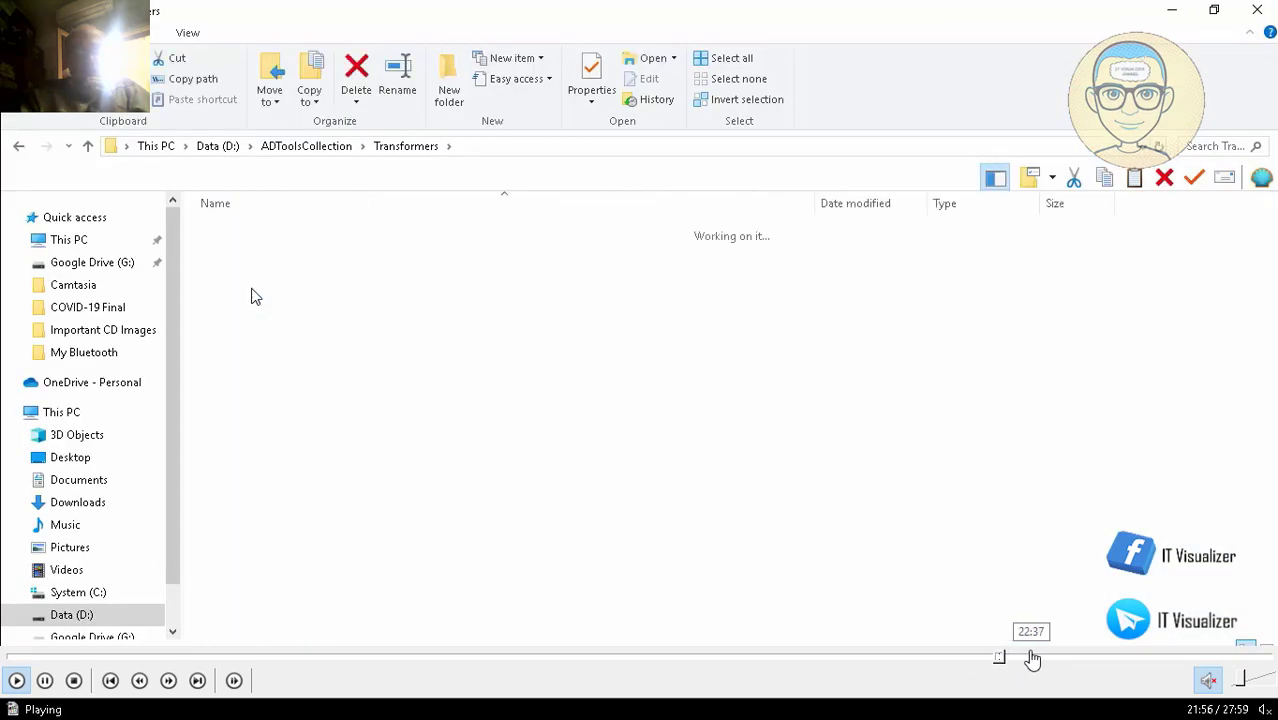
{"action": "left_click", "coordinate": [1032, 659]}
{"action": "left_click", "coordinate": [1060, 660]}
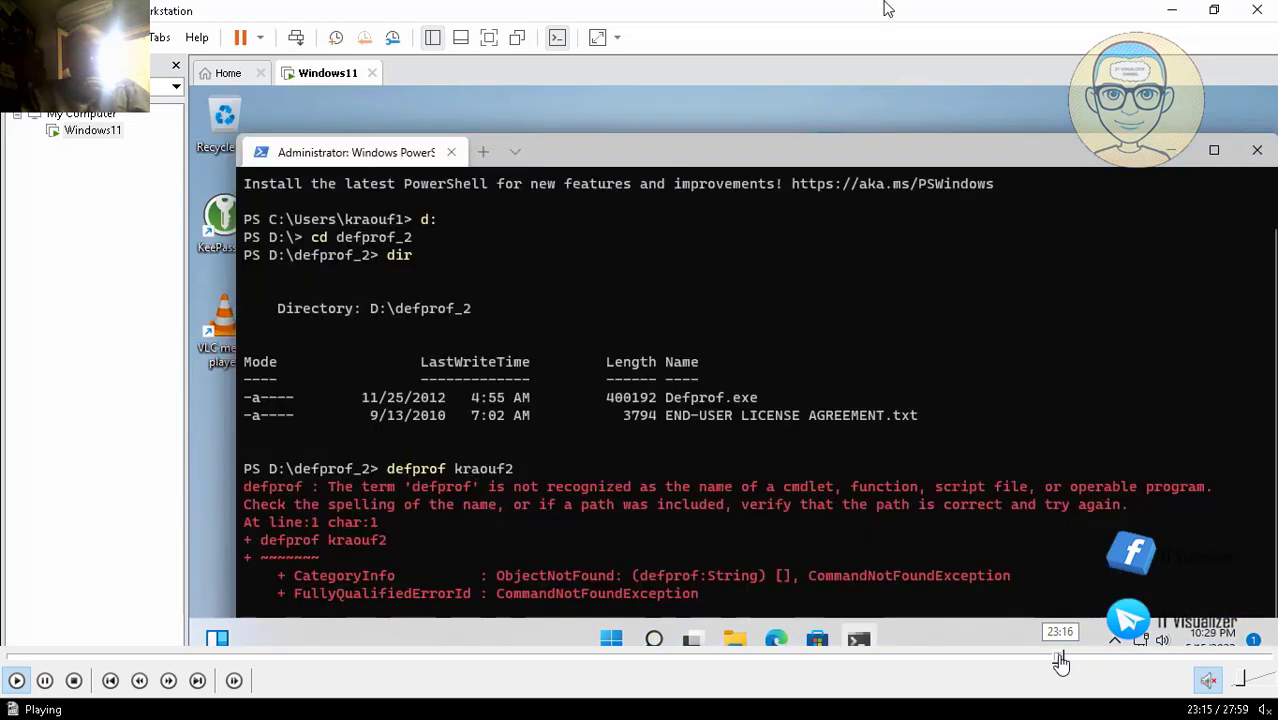
{"action": "left_click", "coordinate": [1098, 660]}
{"action": "left_click", "coordinate": [1140, 660]}
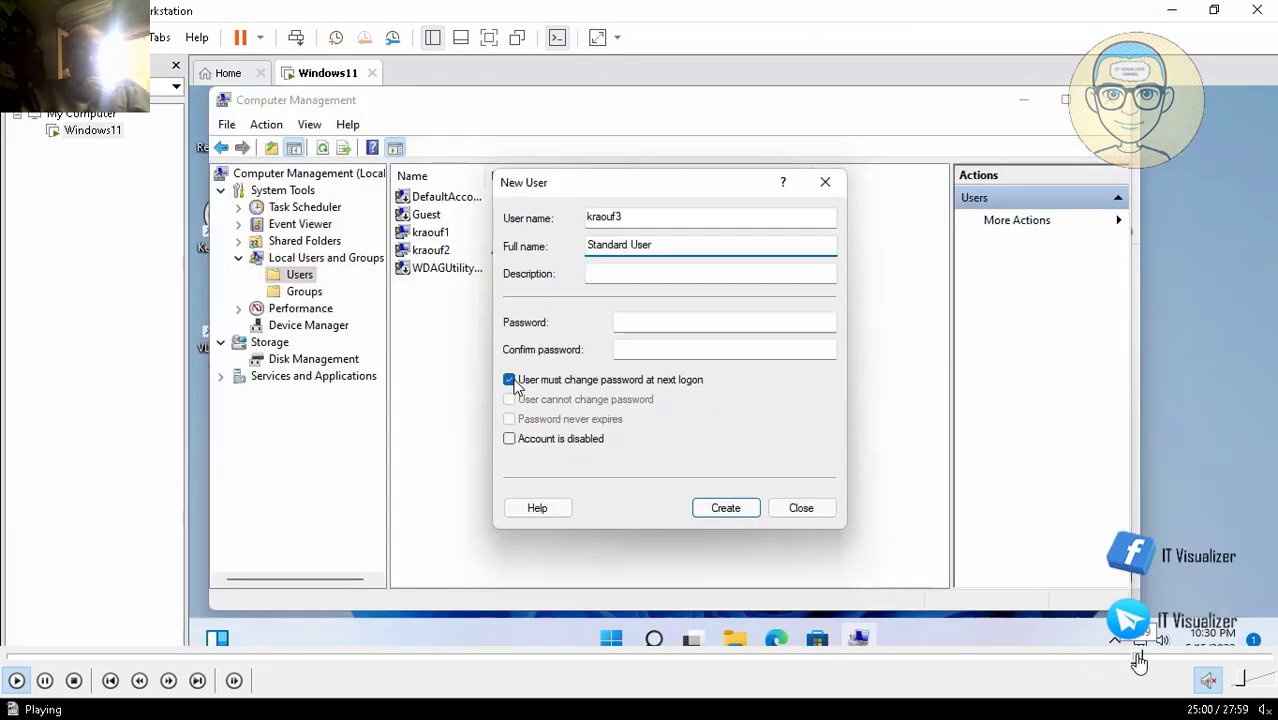
{"action": "left_click", "coordinate": [1173, 660]}
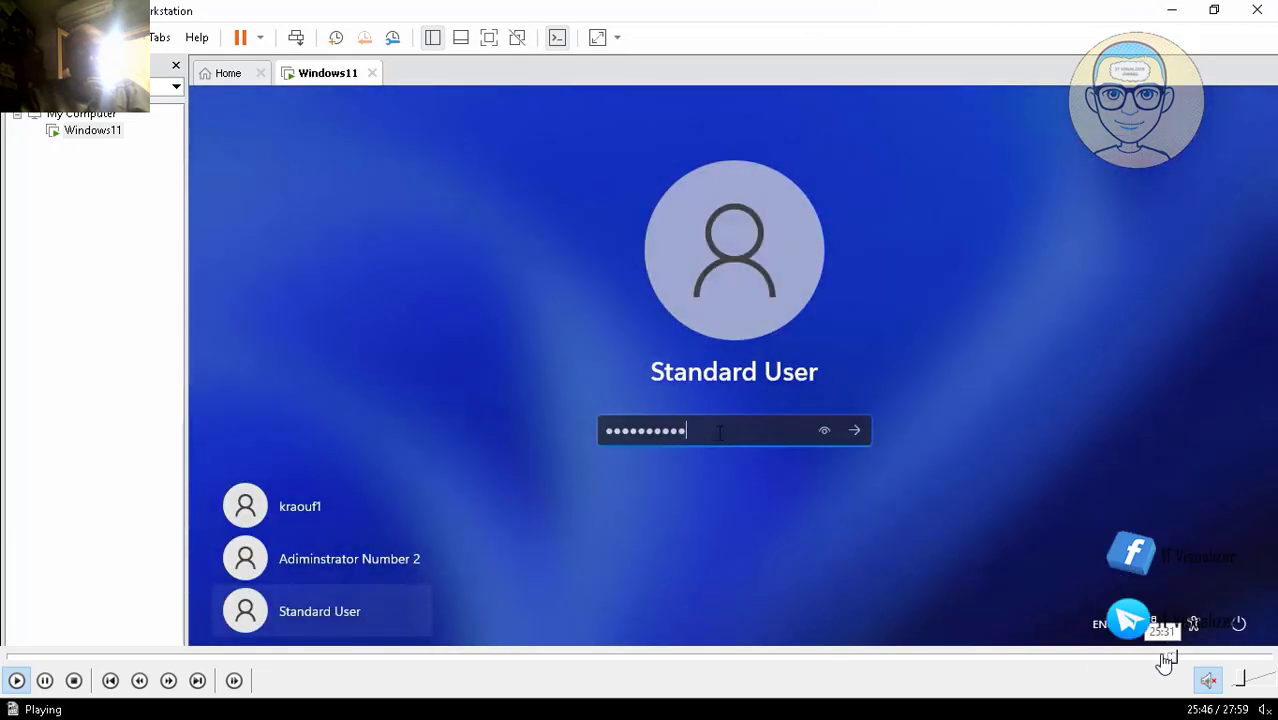
Step: Step back to the cmd default profile update, settling around 24:22
{"action": "left_click", "coordinate": [1161, 659]}
{"action": "left_click", "coordinate": [1145, 660]}
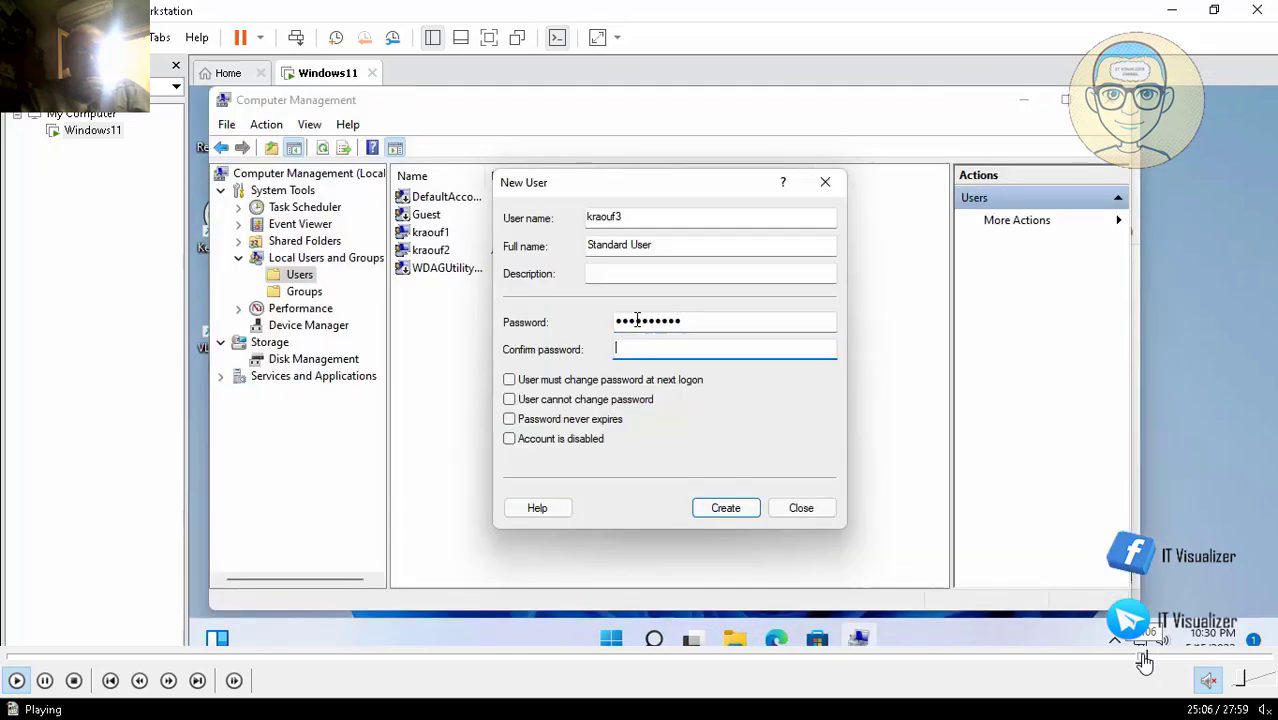
{"action": "left_click", "coordinate": [1138, 660]}
{"action": "left_click", "coordinate": [1124, 660]}
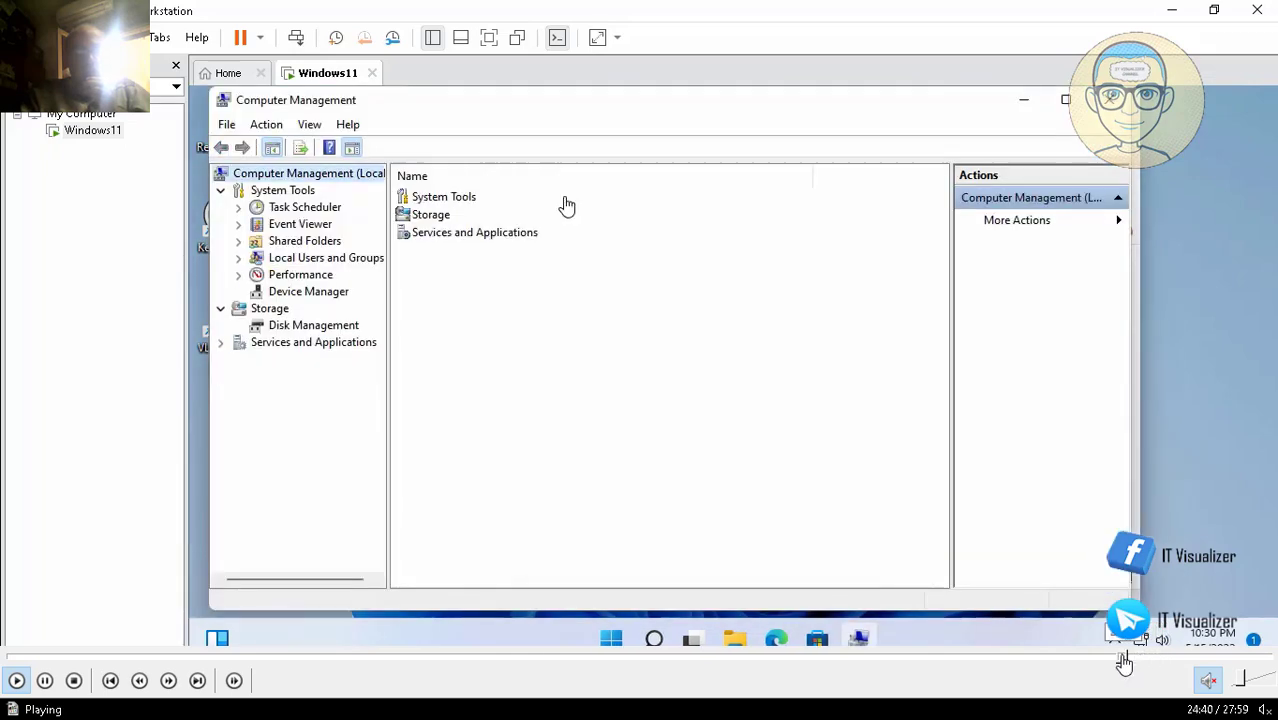
{"action": "left_click", "coordinate": [1103, 660]}
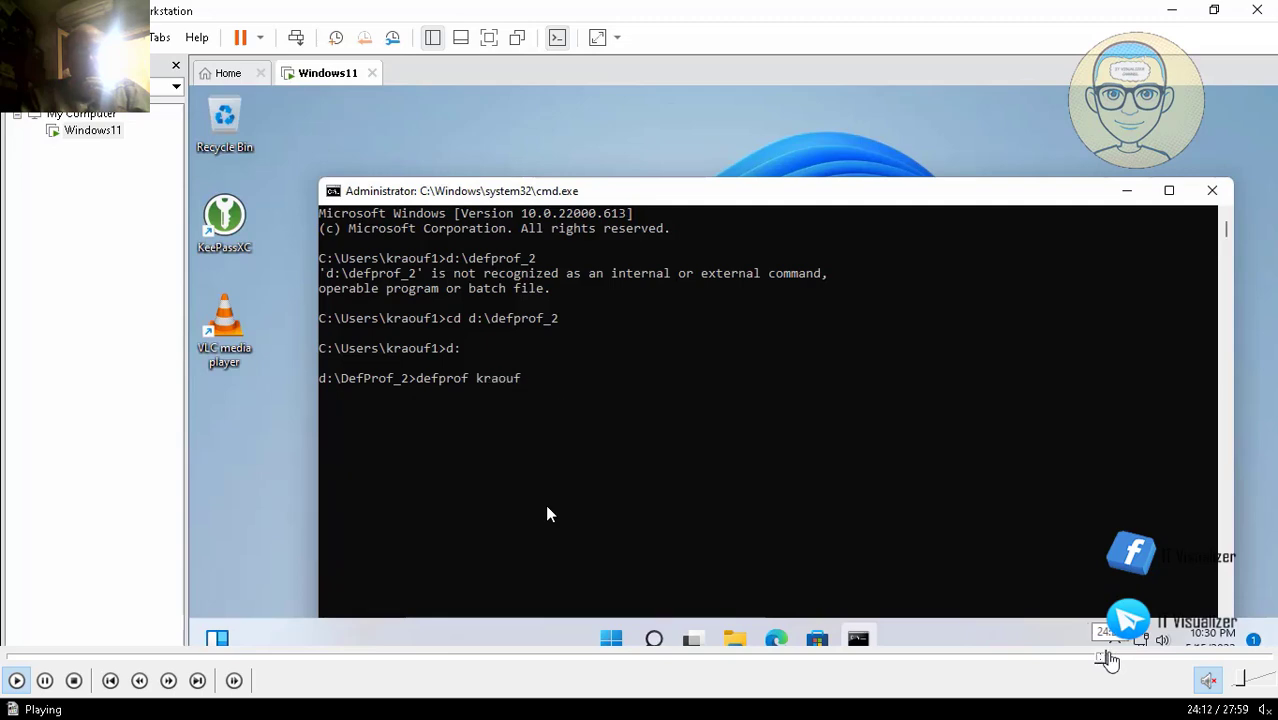
{"action": "left_click", "coordinate": [1110, 658]}
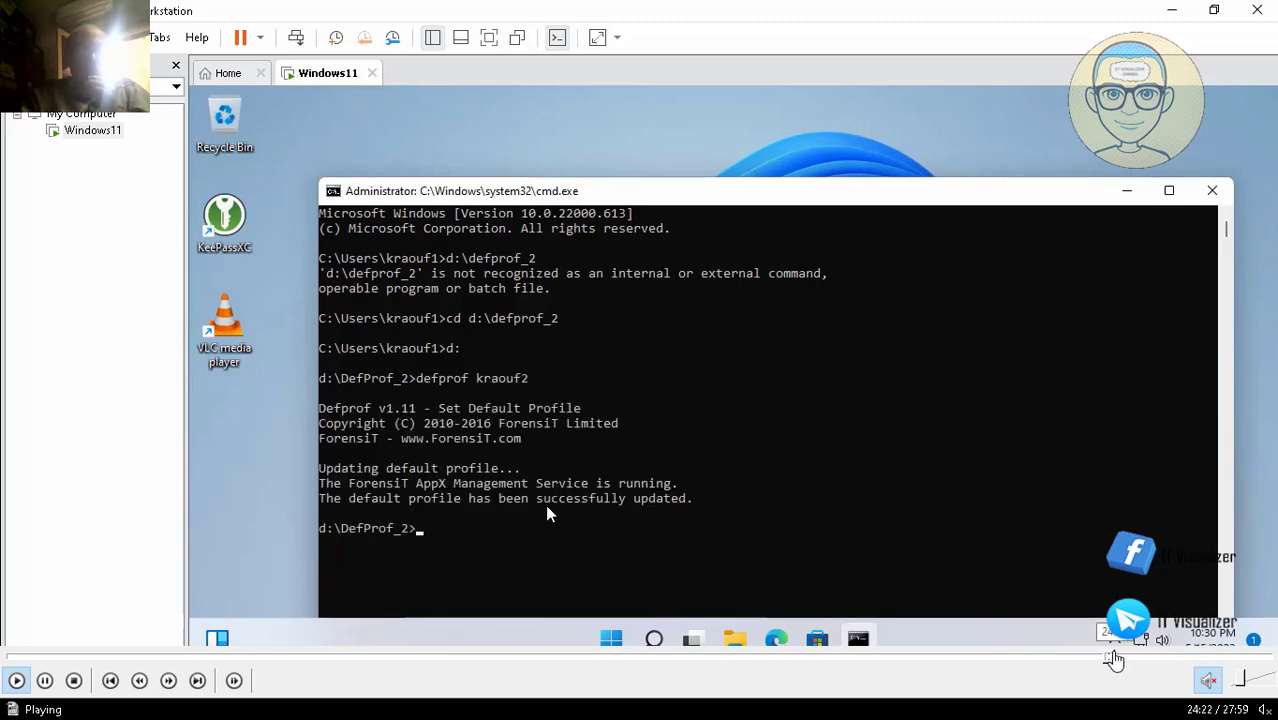
{"action": "left_click", "coordinate": [1116, 659]}
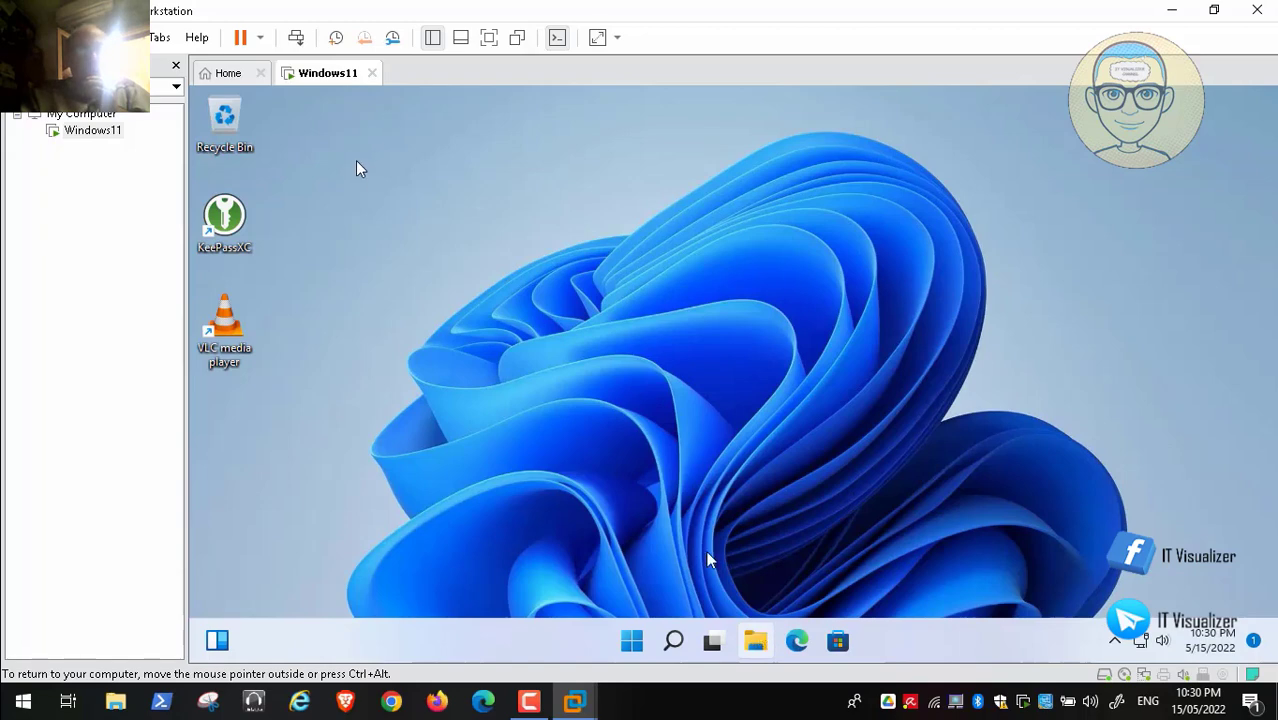
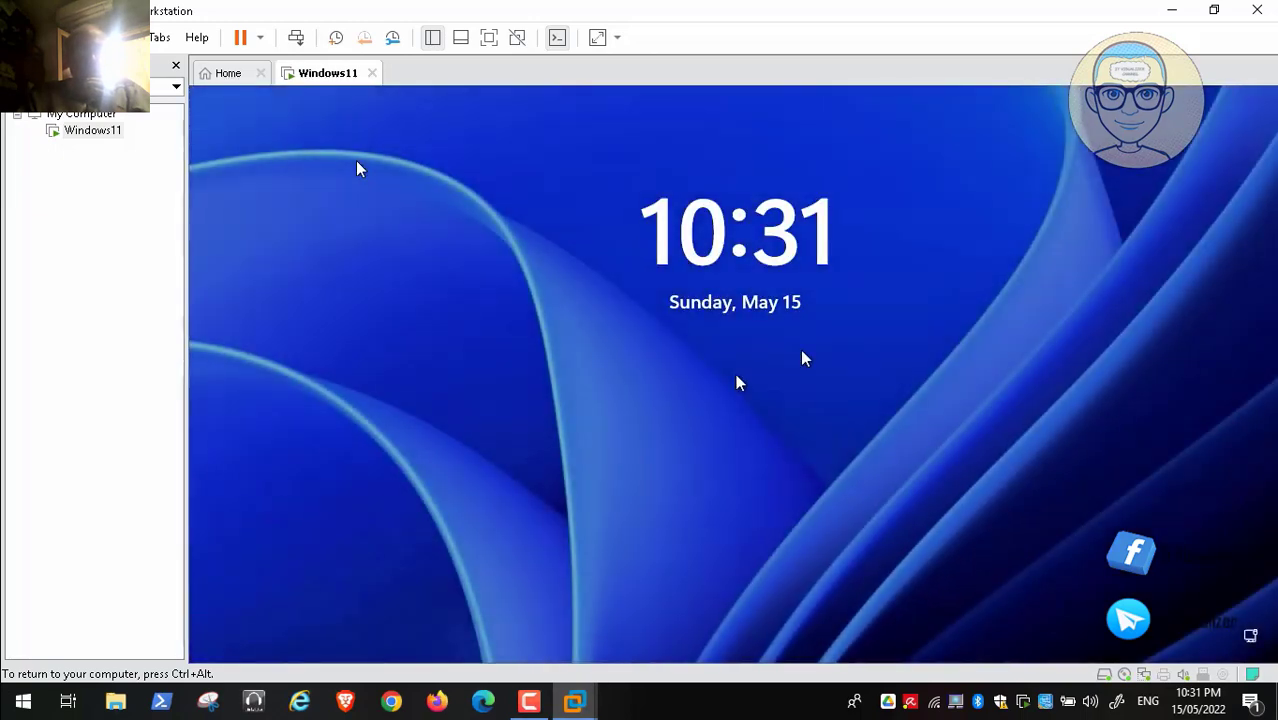
Step: Sign in to the Windows 11 VM as Standard User, entering the account password
{"action": "left_click", "coordinate": [781, 323]}
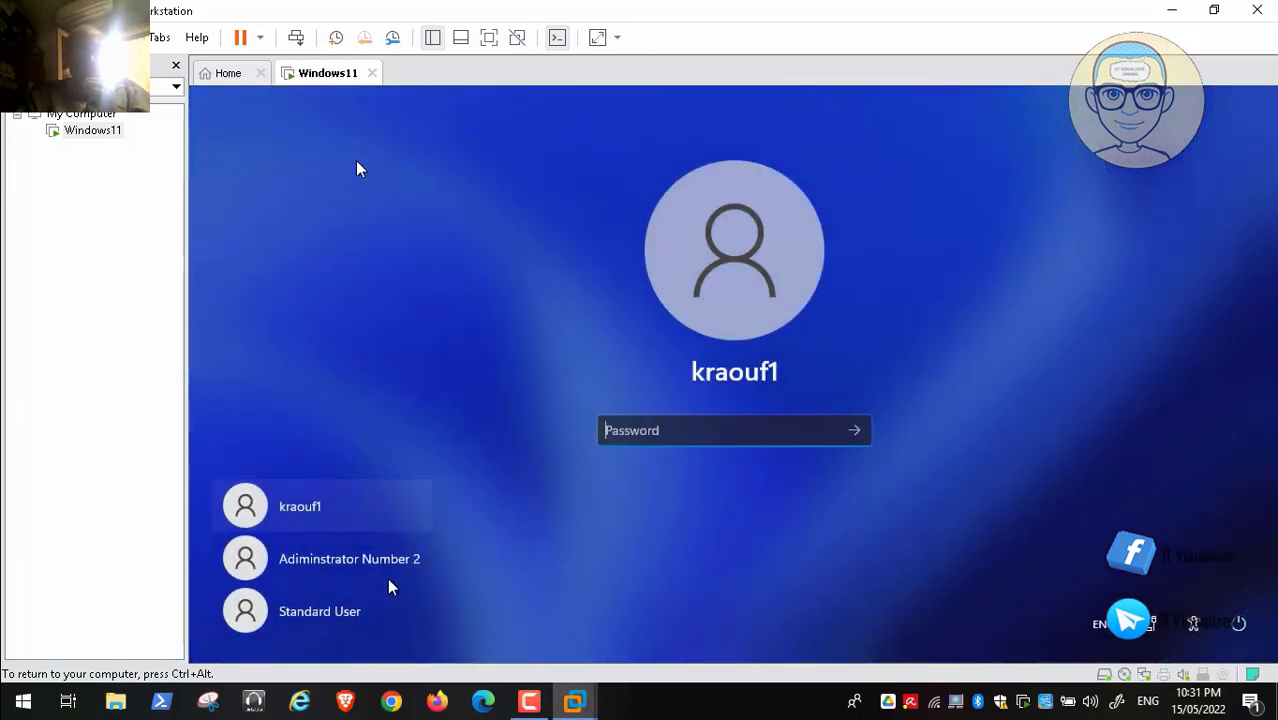
{"action": "left_click", "coordinate": [355, 610]}
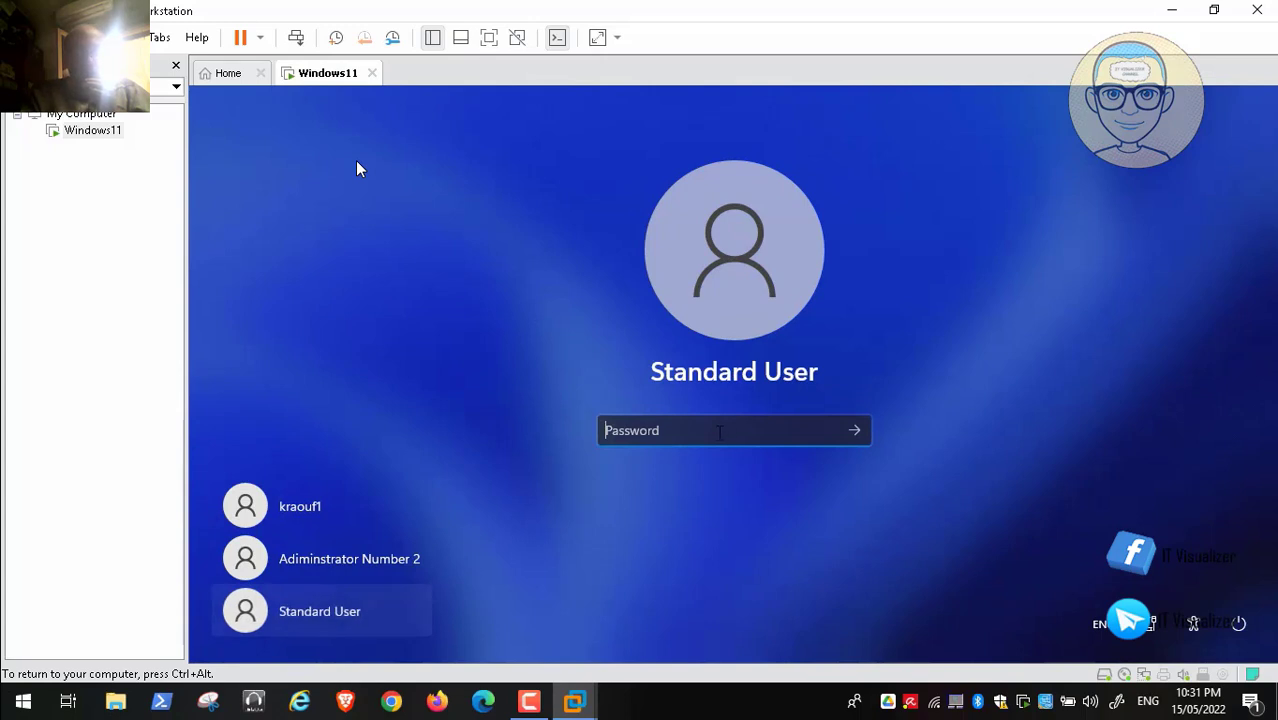
{"action": "type", "text": "•••••••"}
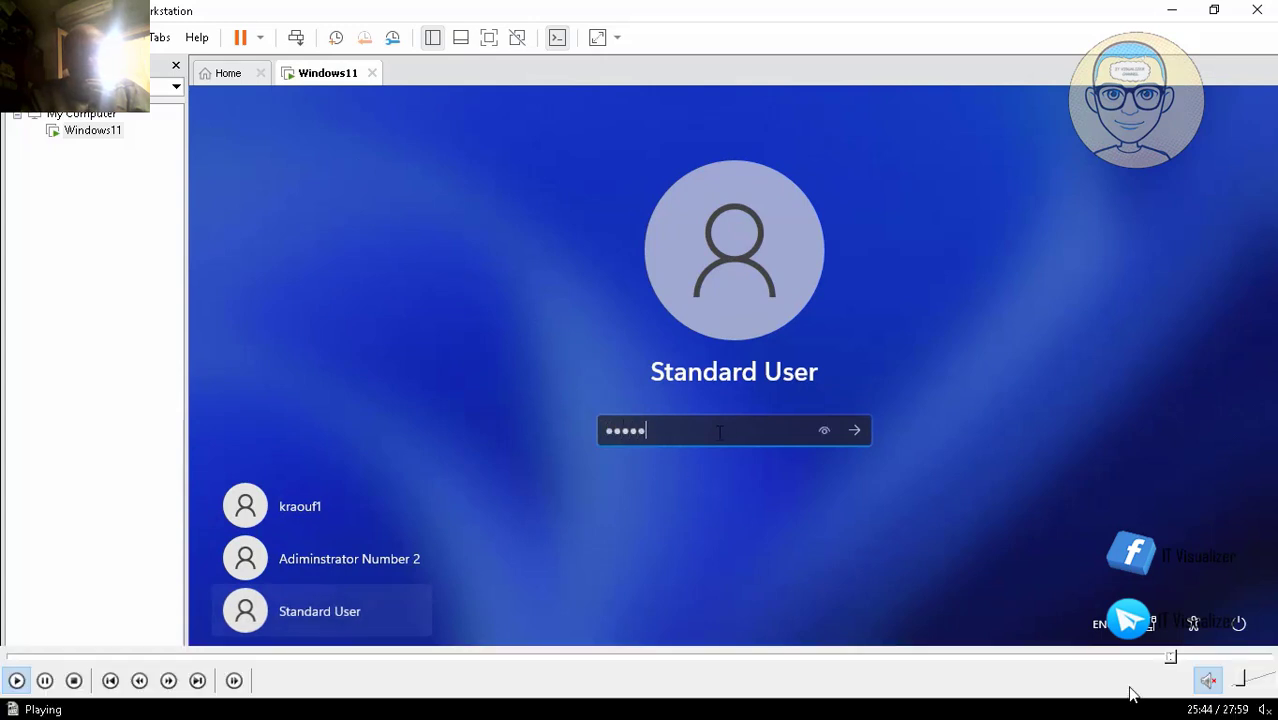
{"action": "type", "text": "•••"}
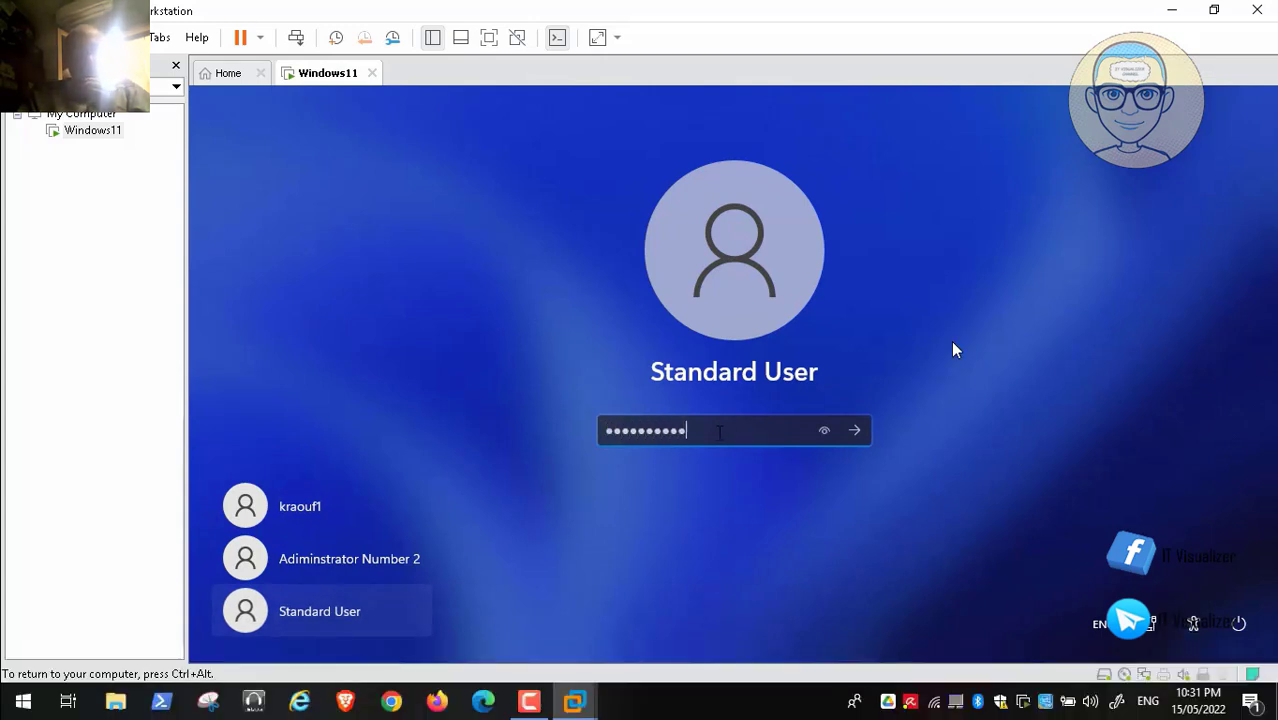
{"action": "key", "text": "Return"}
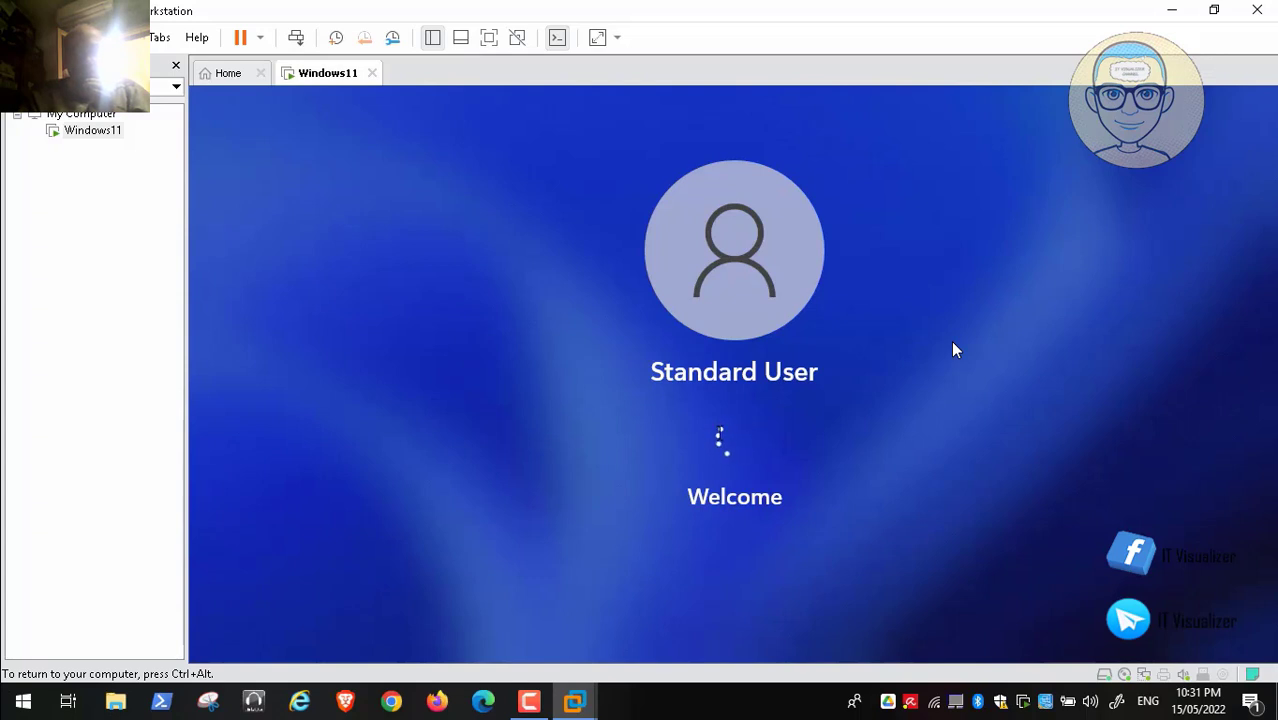
Step: Seek the recording ahead to the loaded Standard User desktop, then back to the Welcome screen
{"action": "mouse_move", "coordinate": [1243, 686]}
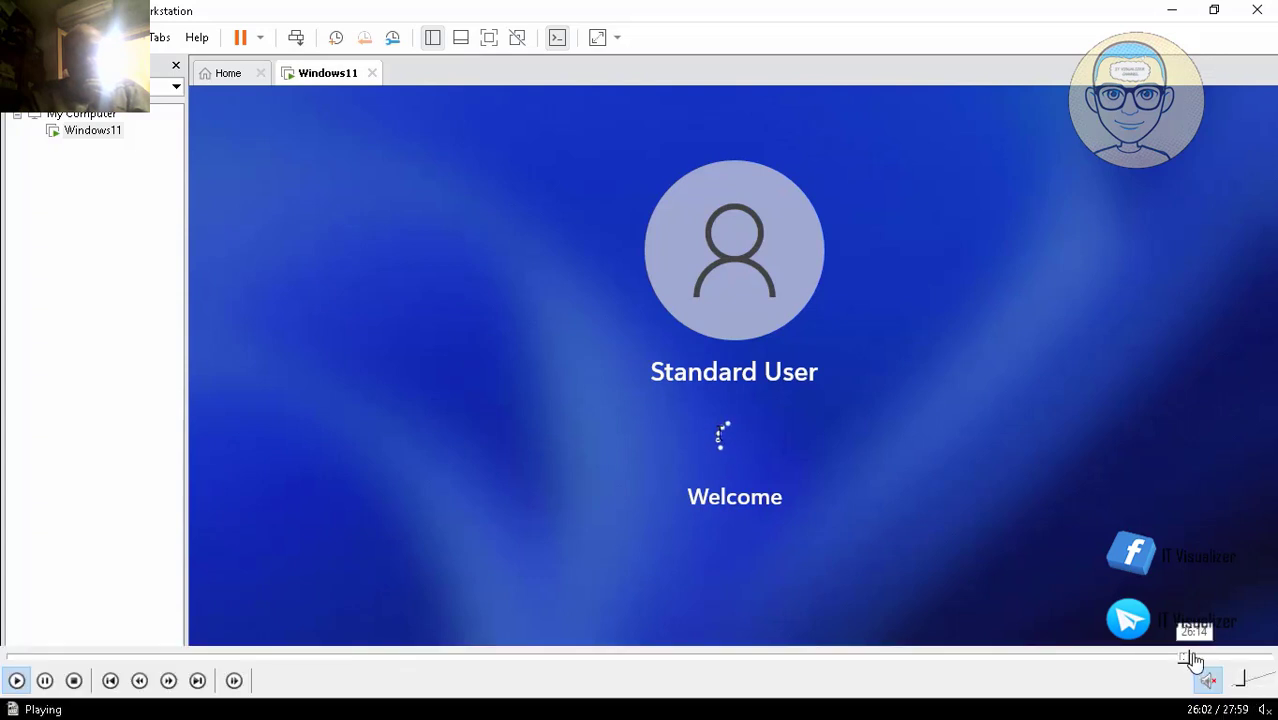
{"action": "left_click", "coordinate": [1200, 660]}
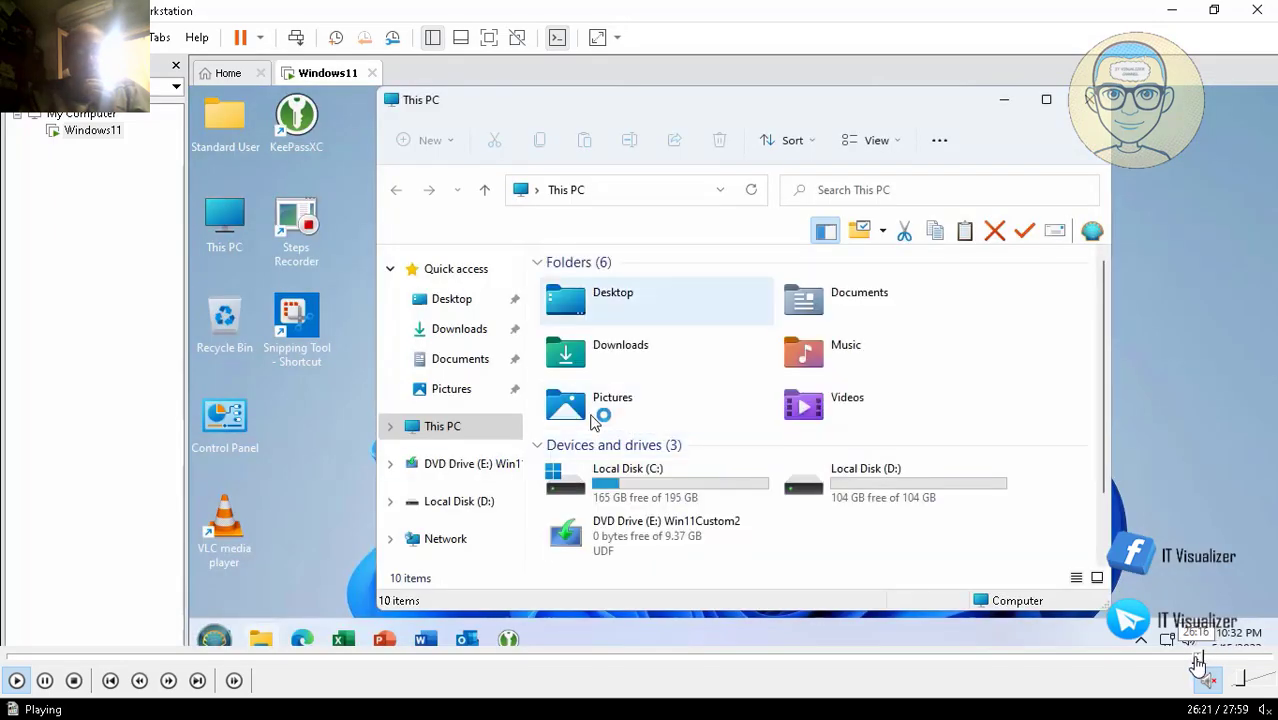
{"action": "left_click", "coordinate": [1192, 658]}
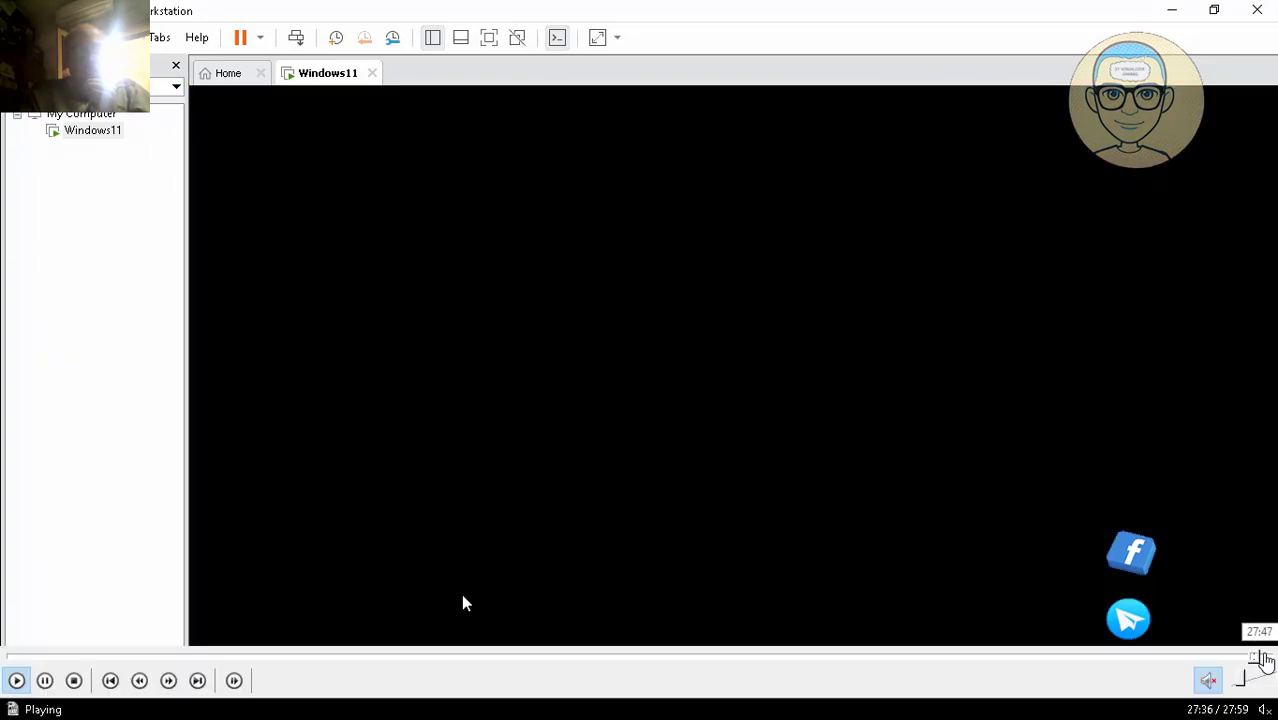
Step: Jump Video188.mp4 to 27:52 near its end, exit full screen and pause
{"action": "left_click", "coordinate": [1266, 660]}
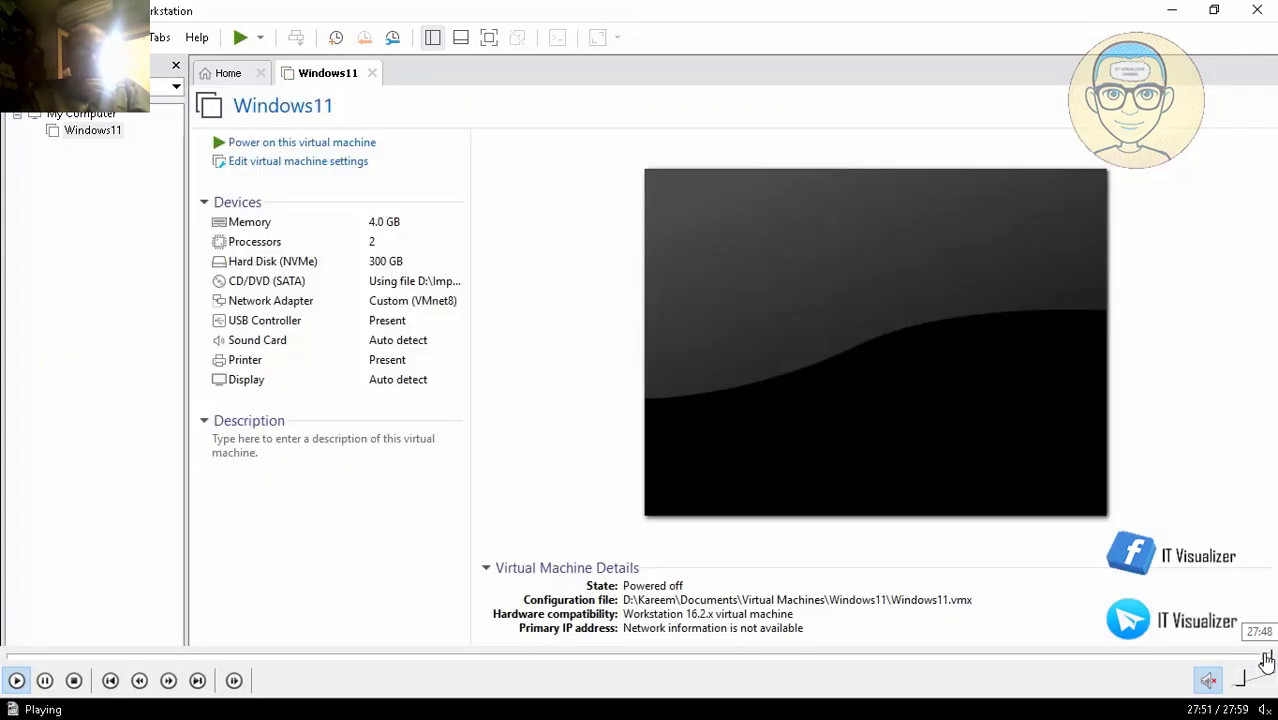
{"action": "double_click", "coordinate": [555, 278]}
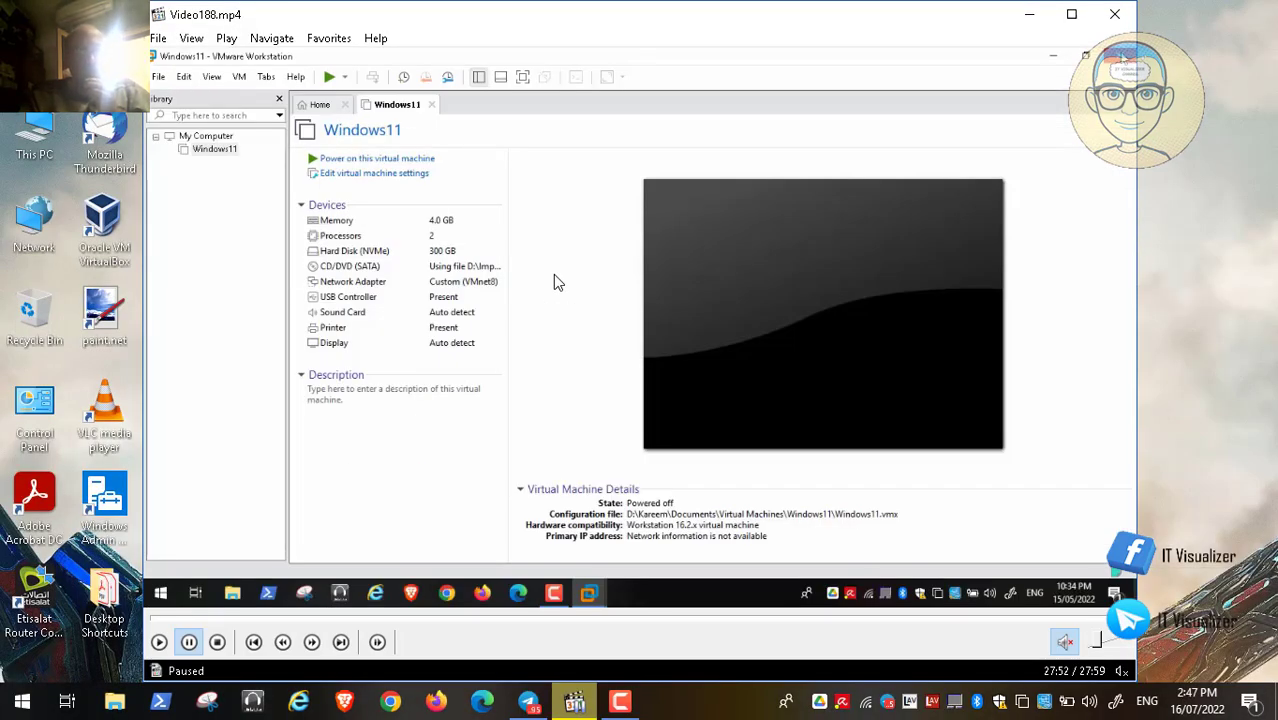